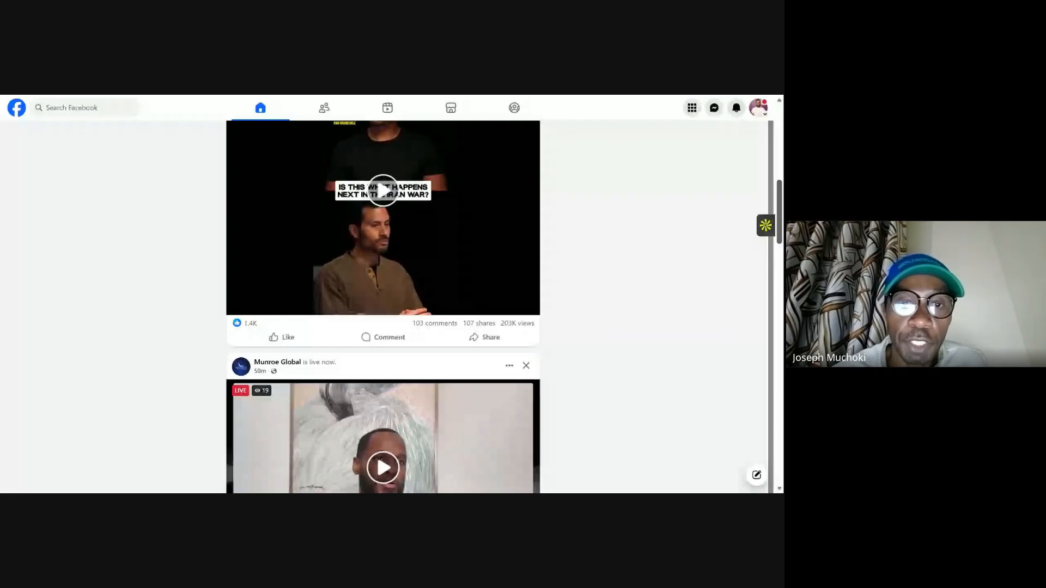
scroll(383, 305, "down", 10)
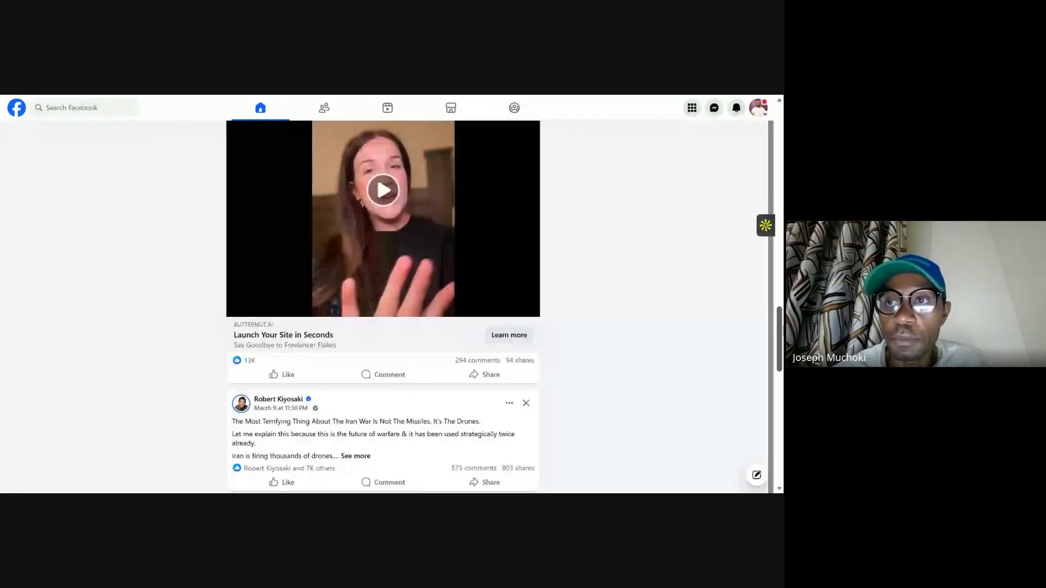
scroll(763, 119, "up", 8)
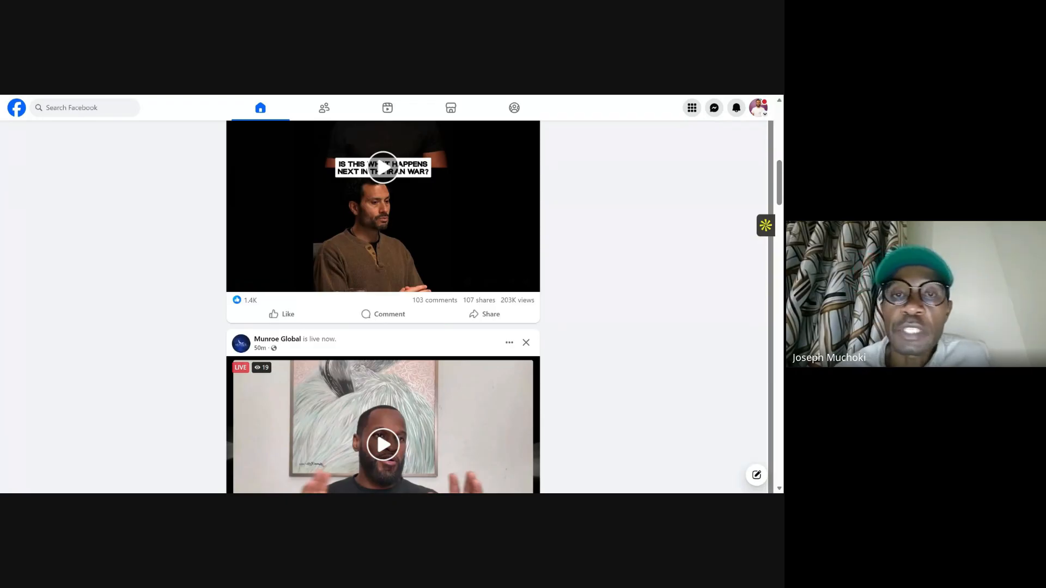
left_click(761, 112)
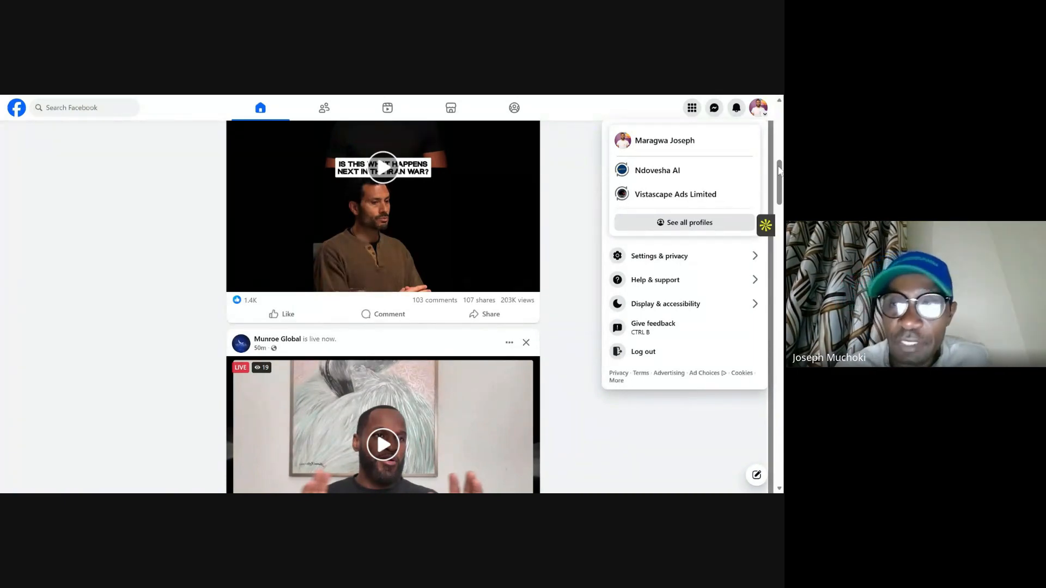
Step: Open the Ndovesha AI Facebook page and look through its management tools and recent posts
left_click_drag(780, 172, 780, 116)
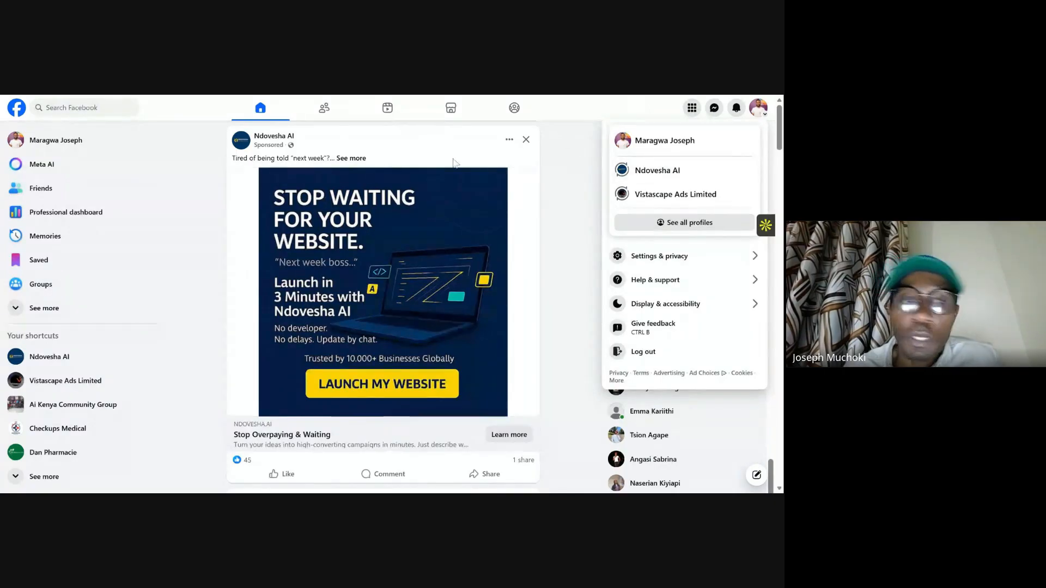
left_click(57, 363)
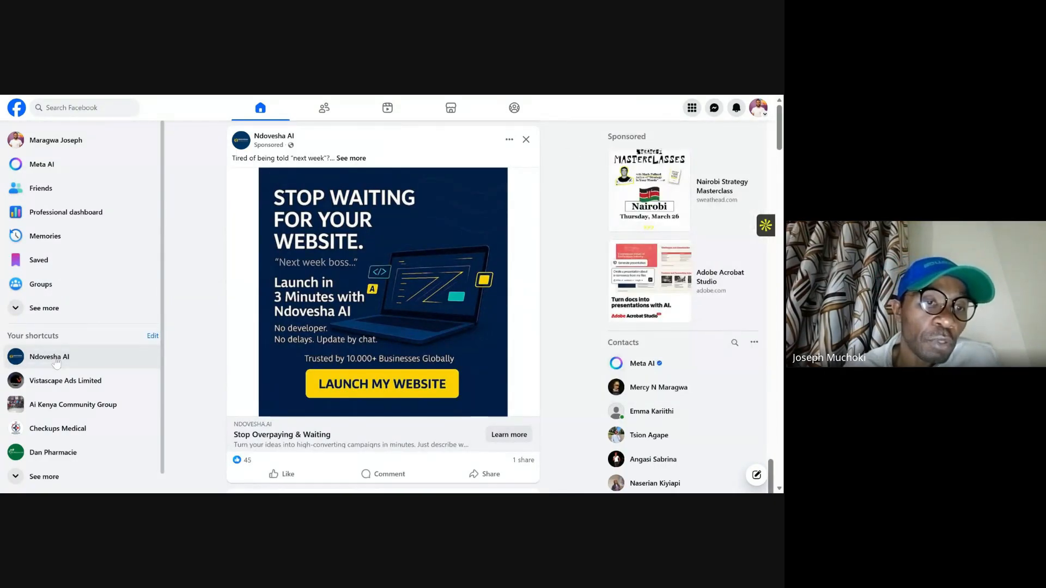
left_click(56, 363)
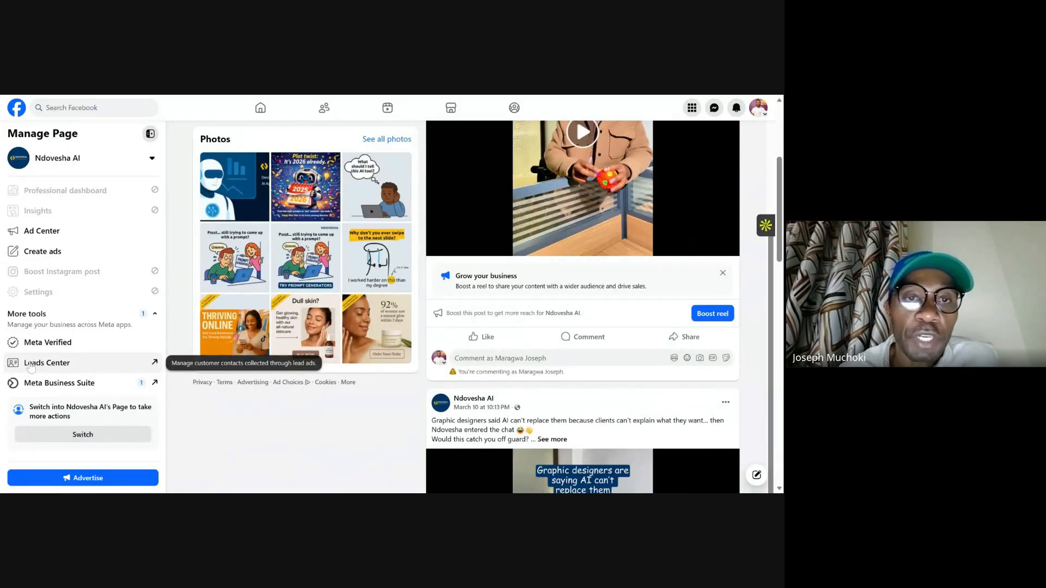
scroll(482, 297, "down", 5)
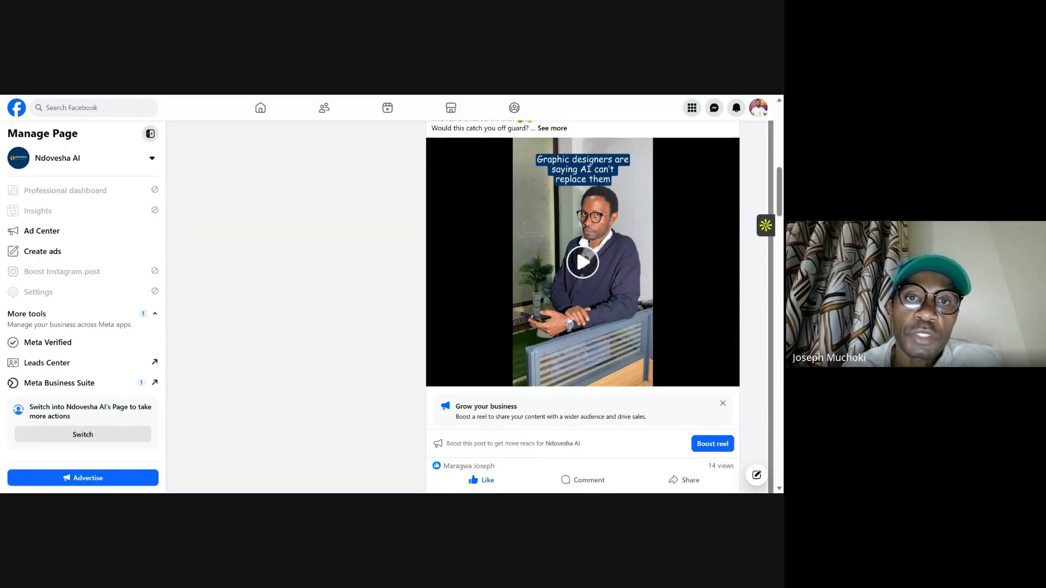
Step: Switch to Meta Business Suite and start creating a lead form in the Instant Forms tool
key("ctrl+Tab")
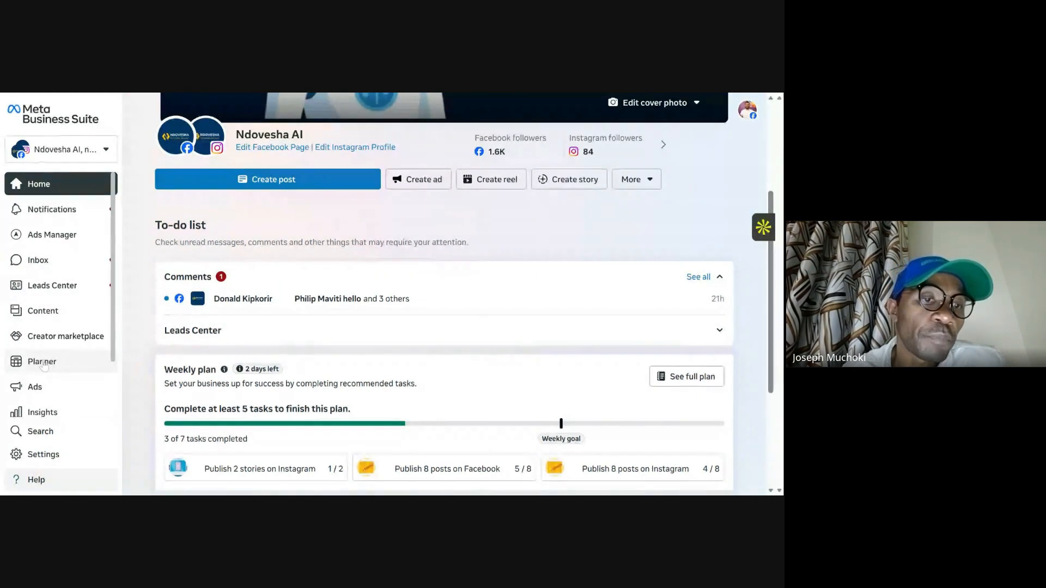
scroll(40, 390, "down", 3)
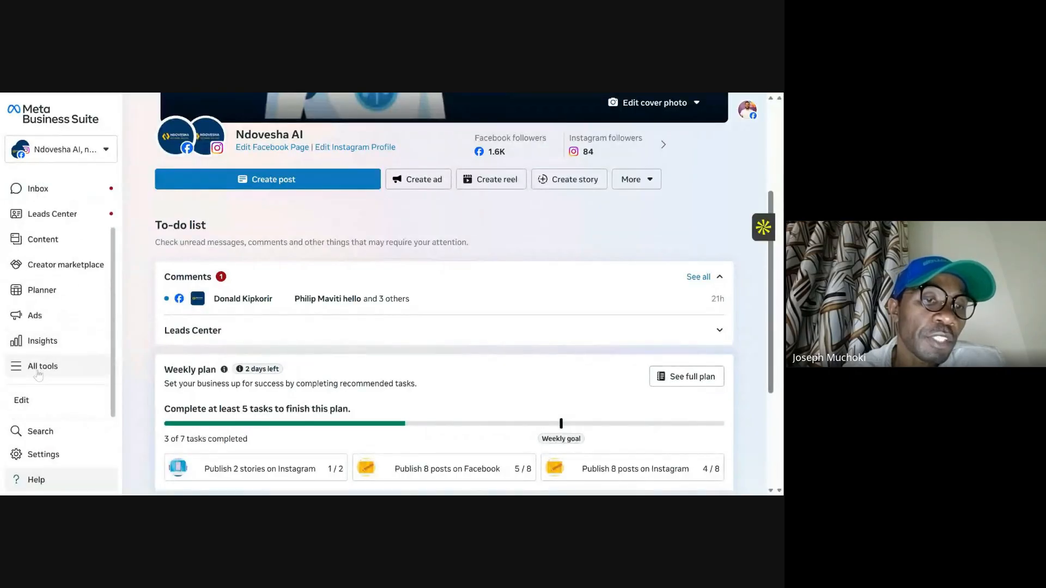
left_click(43, 366)
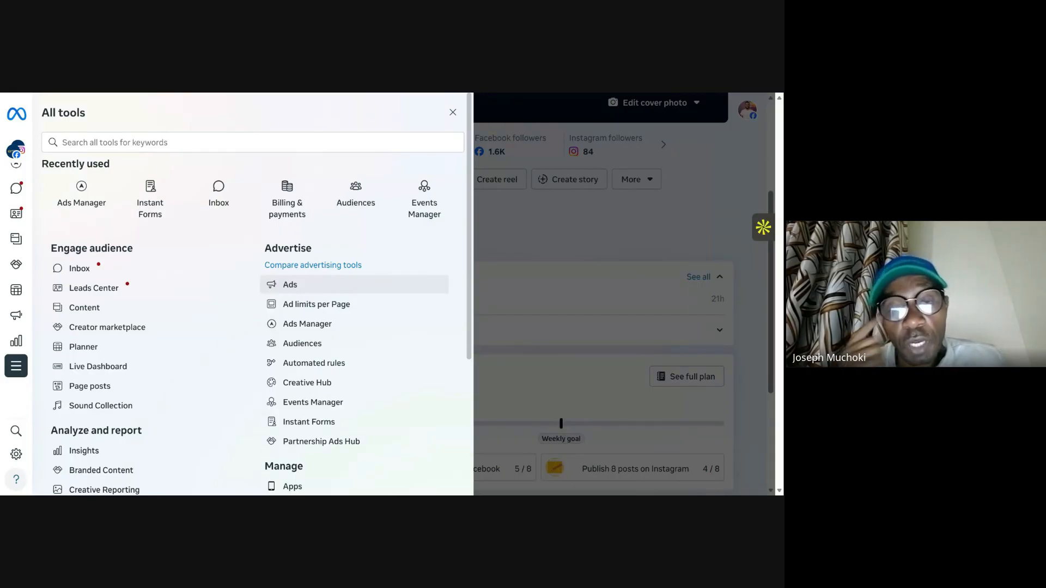
scroll(180, 376, "down", 3)
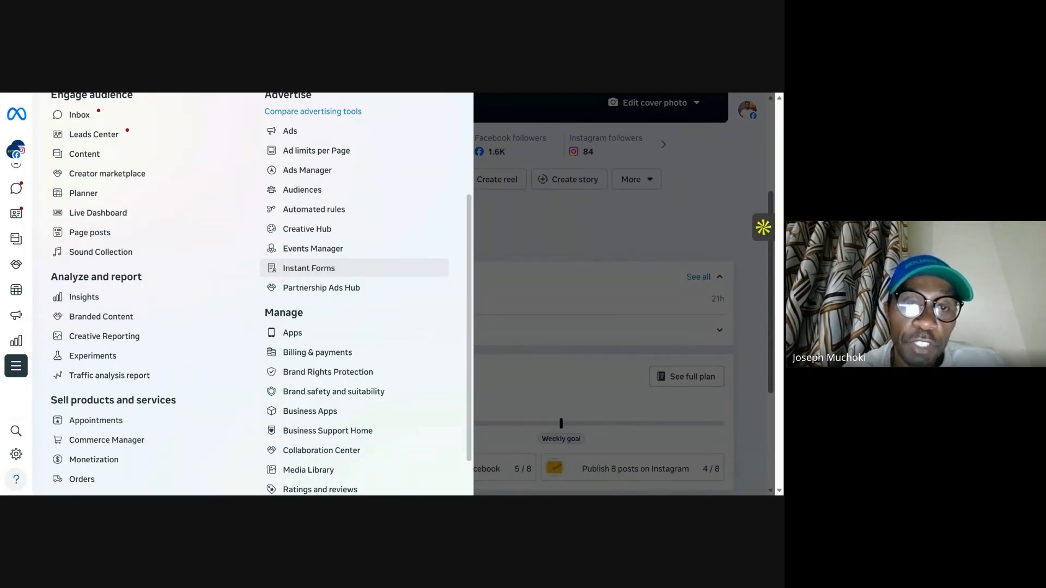
left_click(325, 268)
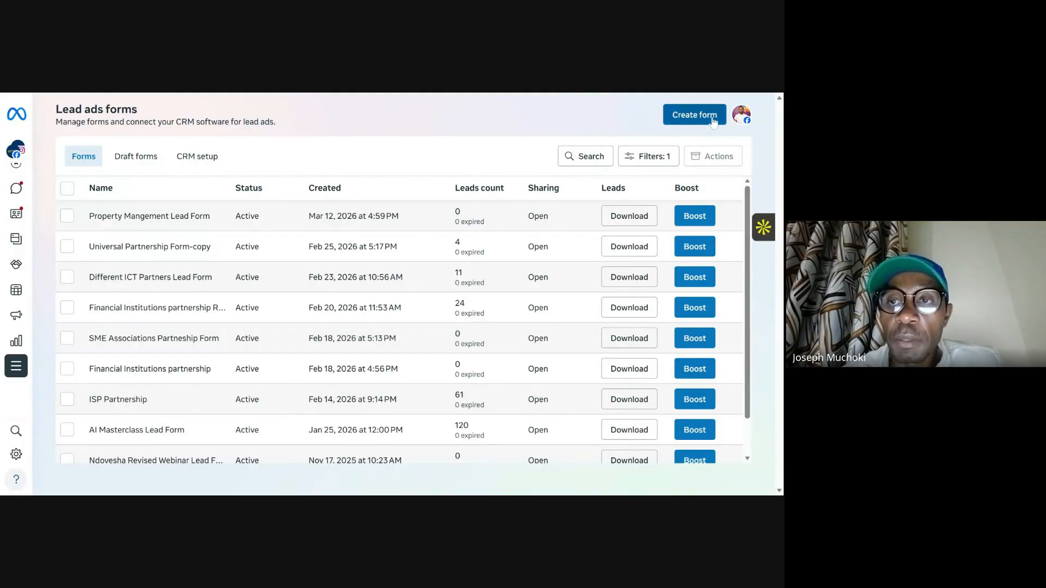
left_click(713, 118)
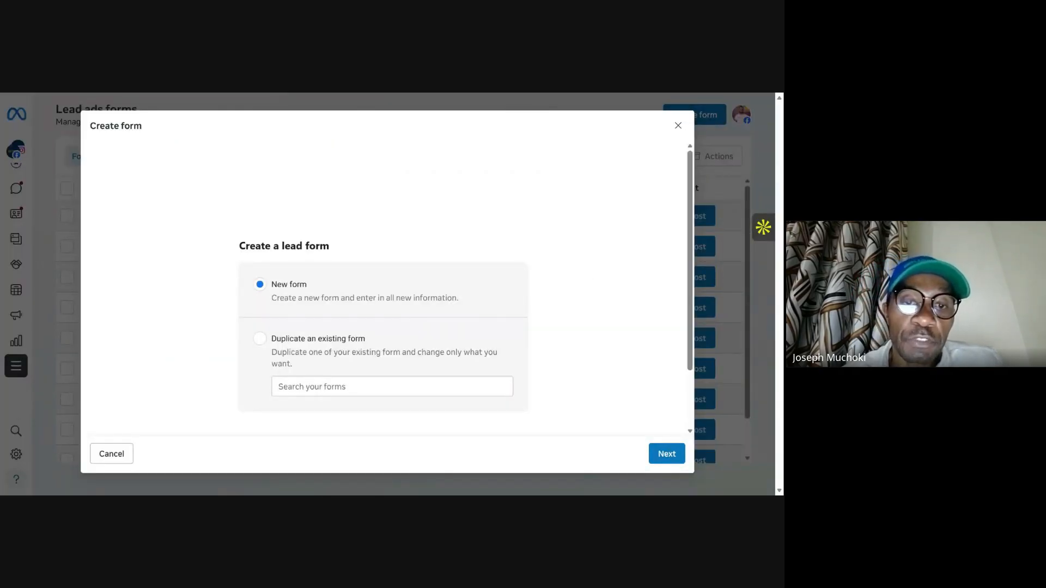
left_click(260, 339)
left_click(392, 387)
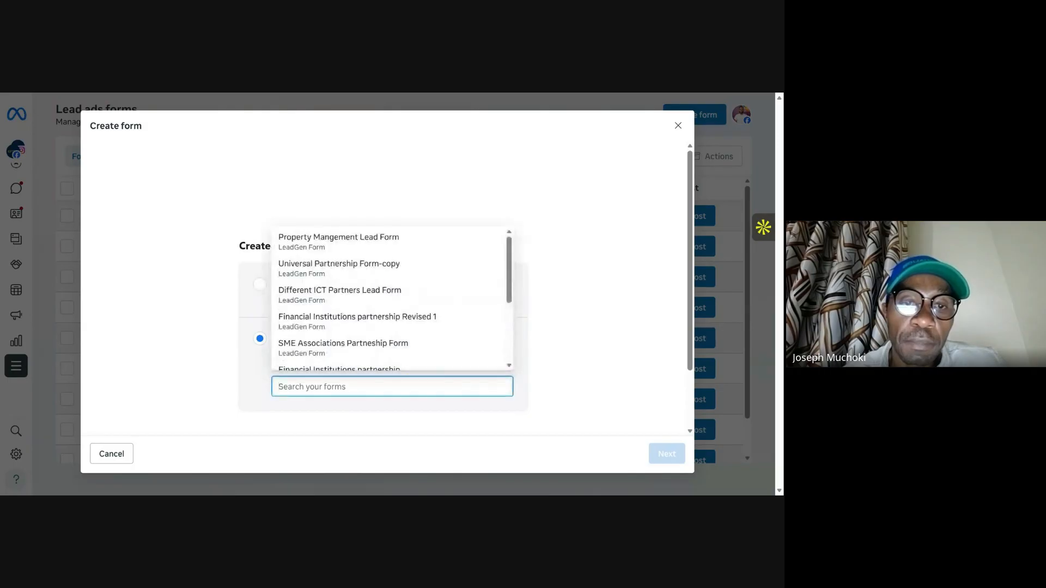
left_click(423, 182)
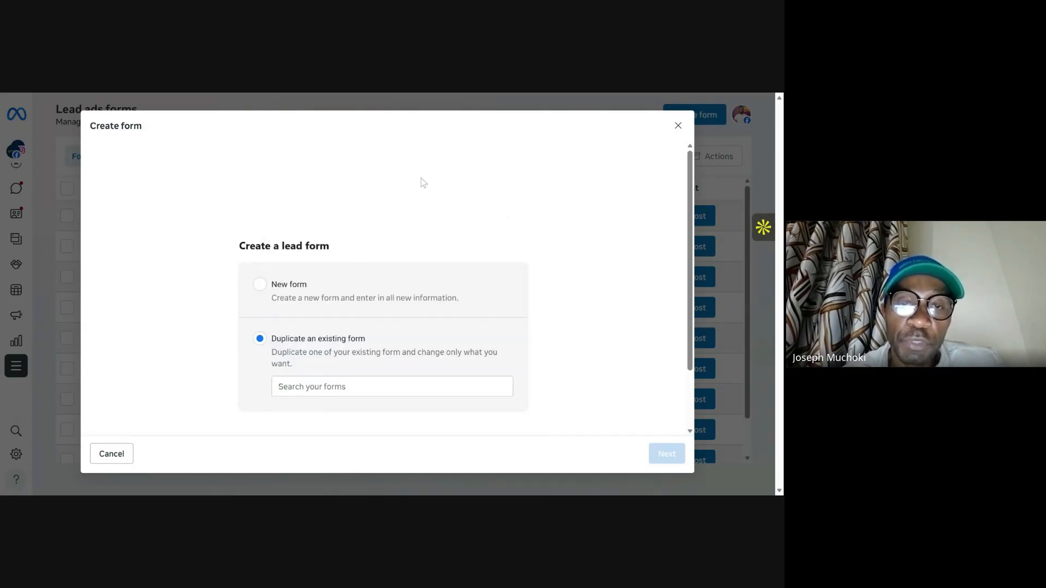
left_click(275, 292)
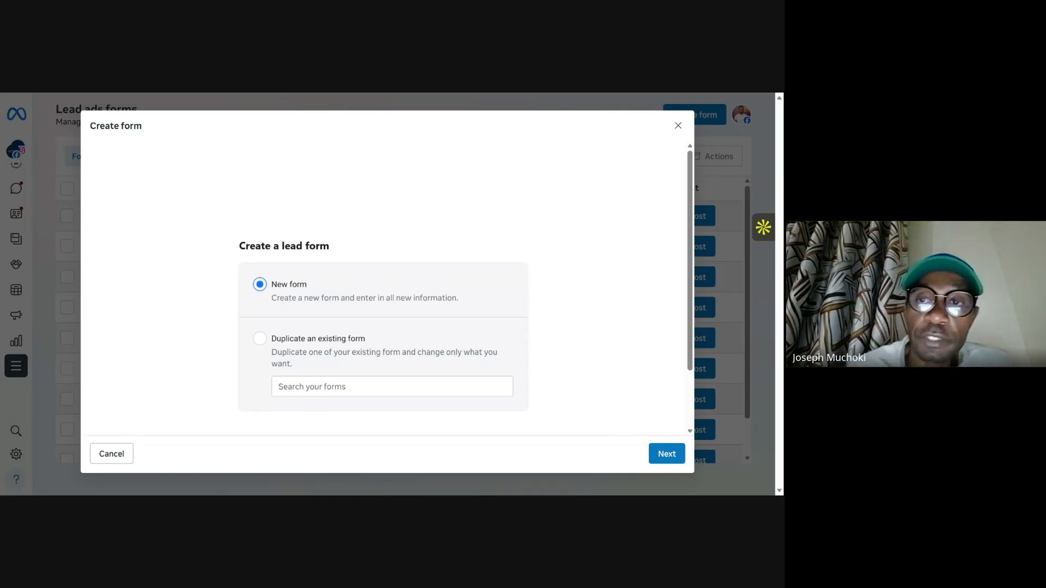
Step: Proceed with a new blank lead form and name it "Jmcd Property Management Lead Form"
left_click(668, 455)
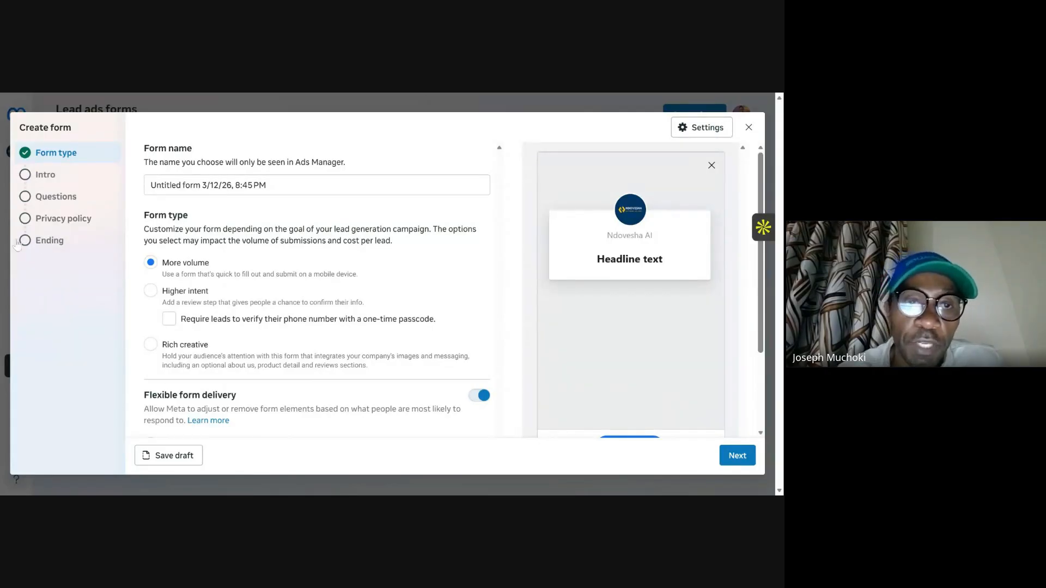
left_click_drag(152, 185, 267, 185)
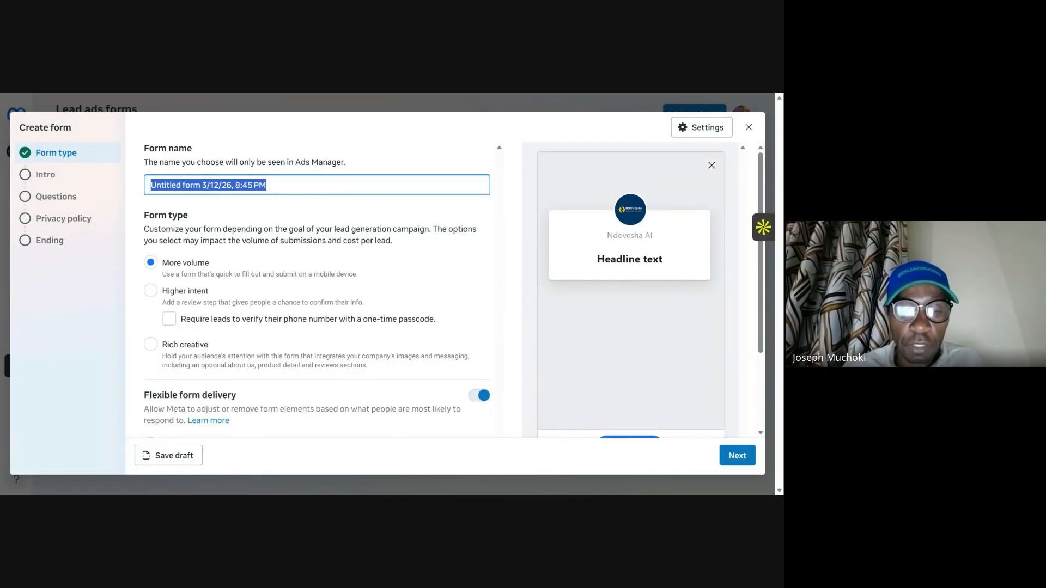
type("Jmcd ")
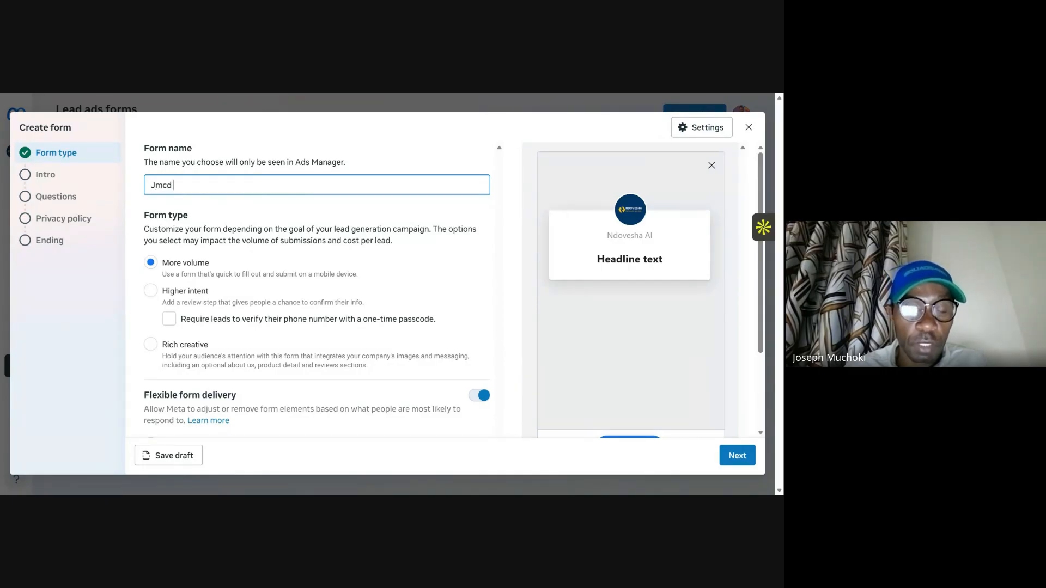
type("Pr")
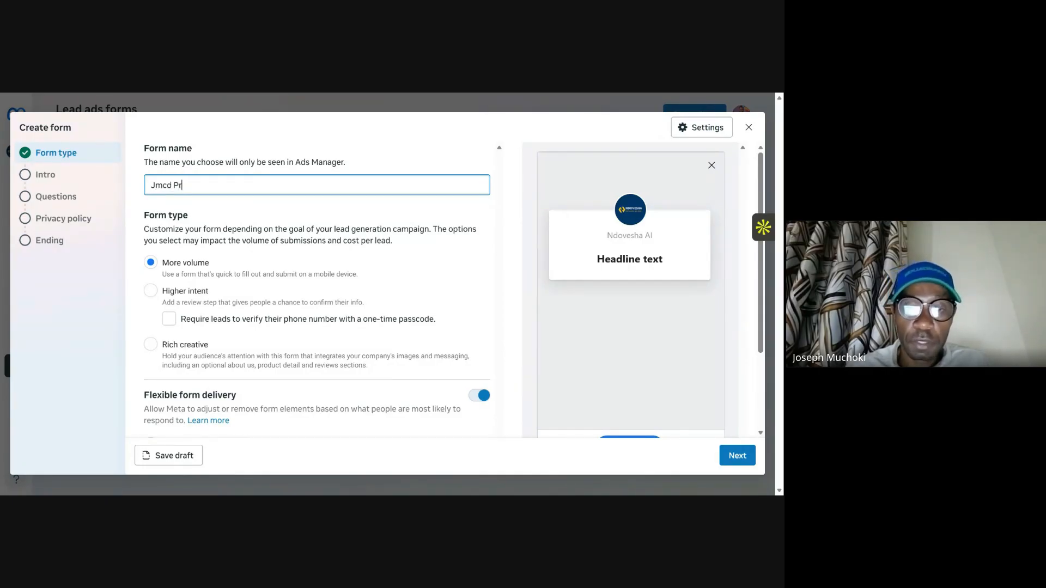
type("opert")
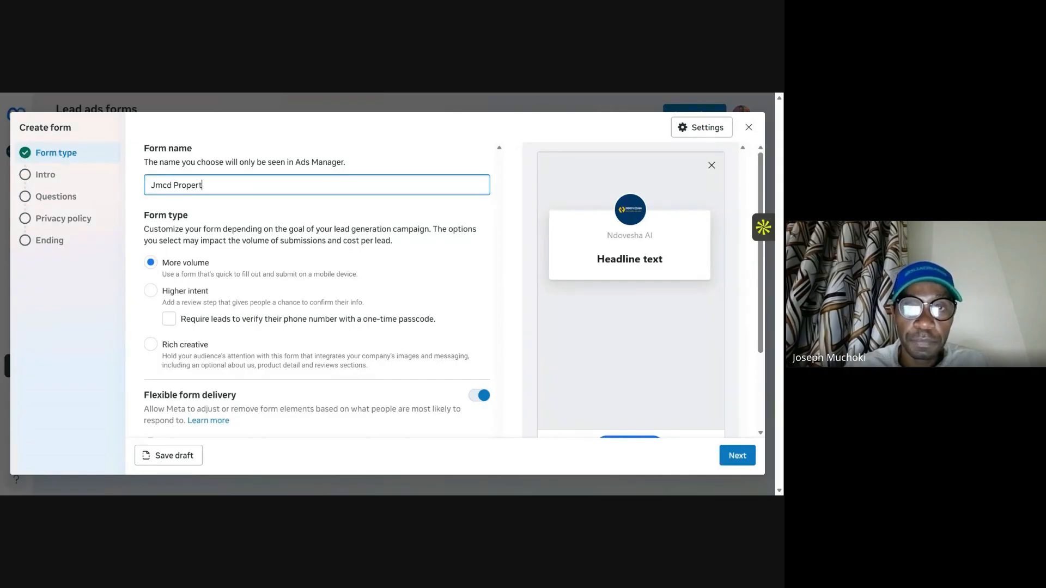
type("y Mana")
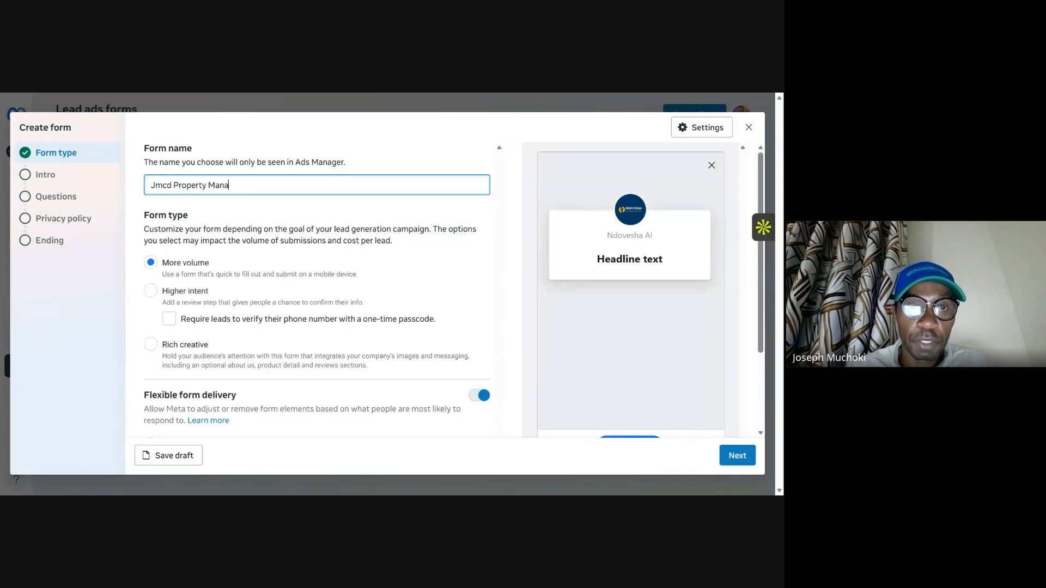
type("gement")
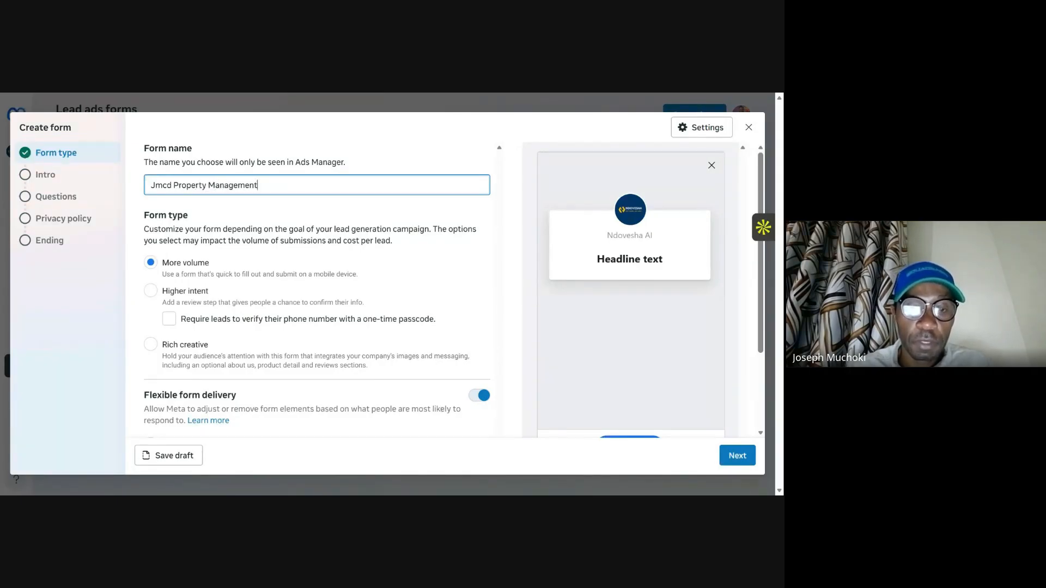
type(" Lead Form")
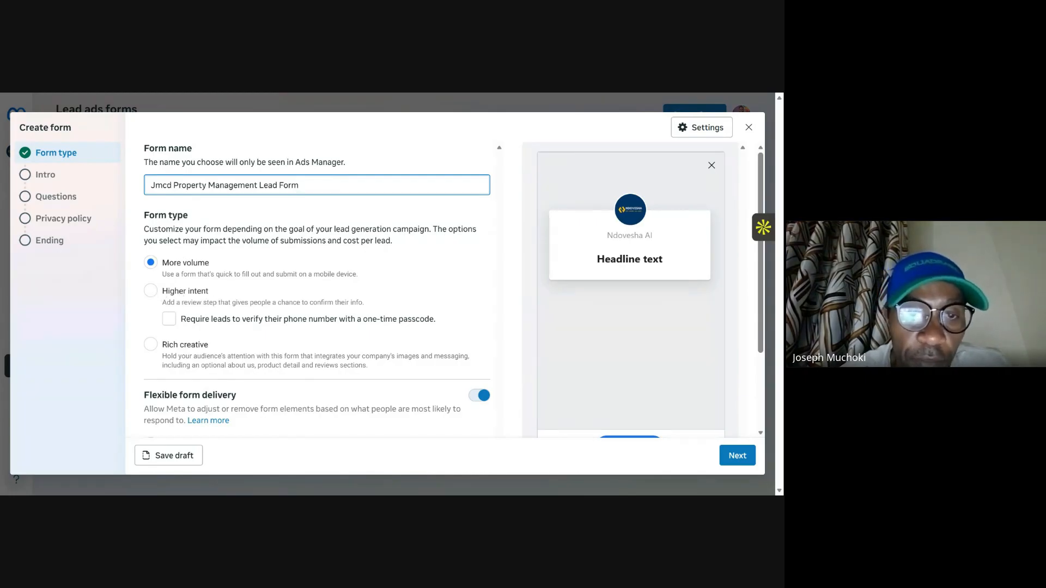
Step: Set the form's sharing to Open in its configuration settings and proceed to the Intro section
scroll(353, 254, "down", 2)
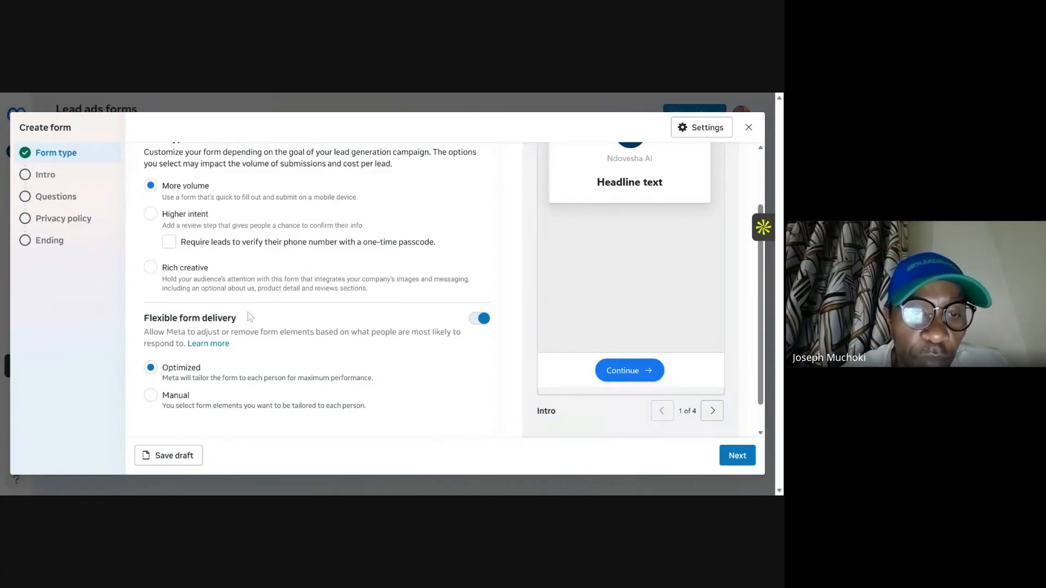
scroll(251, 316, "down", 1)
scroll(467, 275, "up", 3)
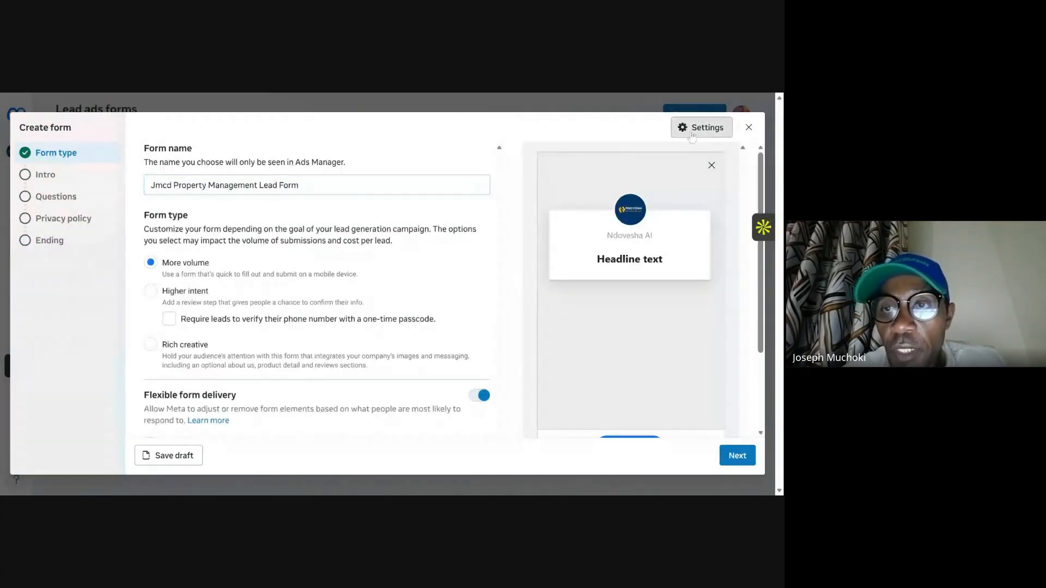
left_click(691, 133)
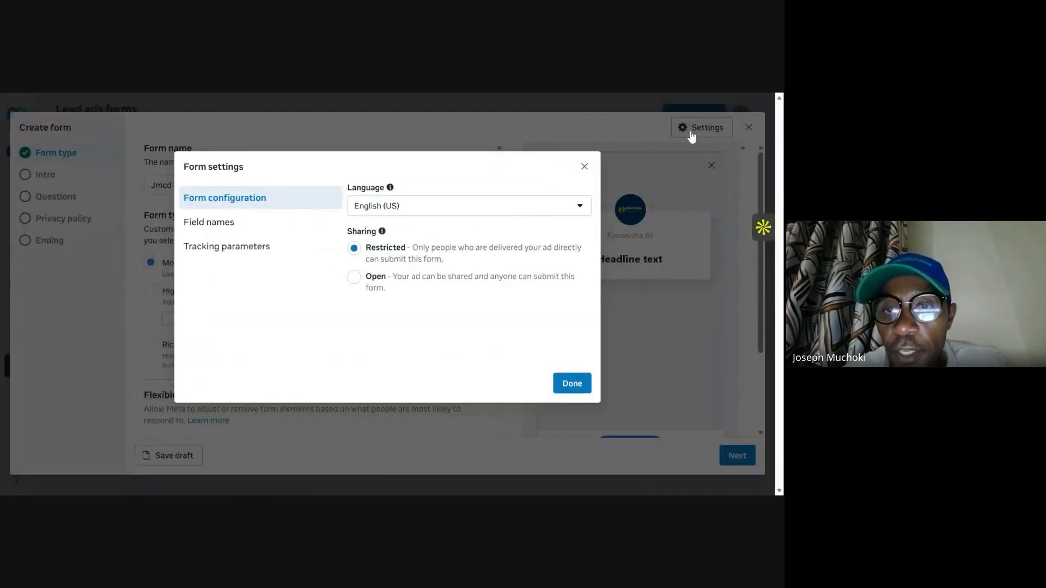
left_click(360, 280)
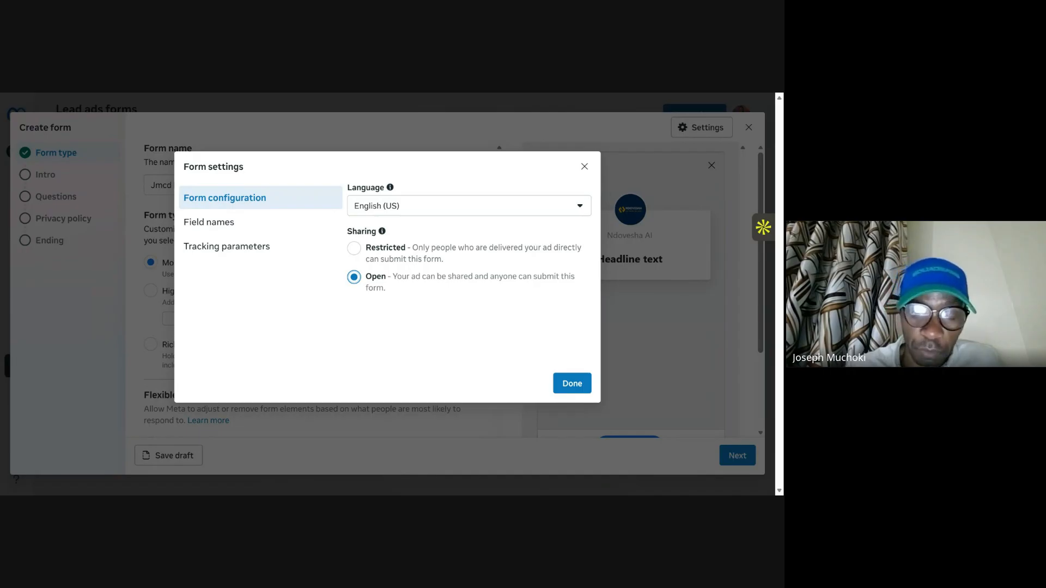
left_click(364, 252)
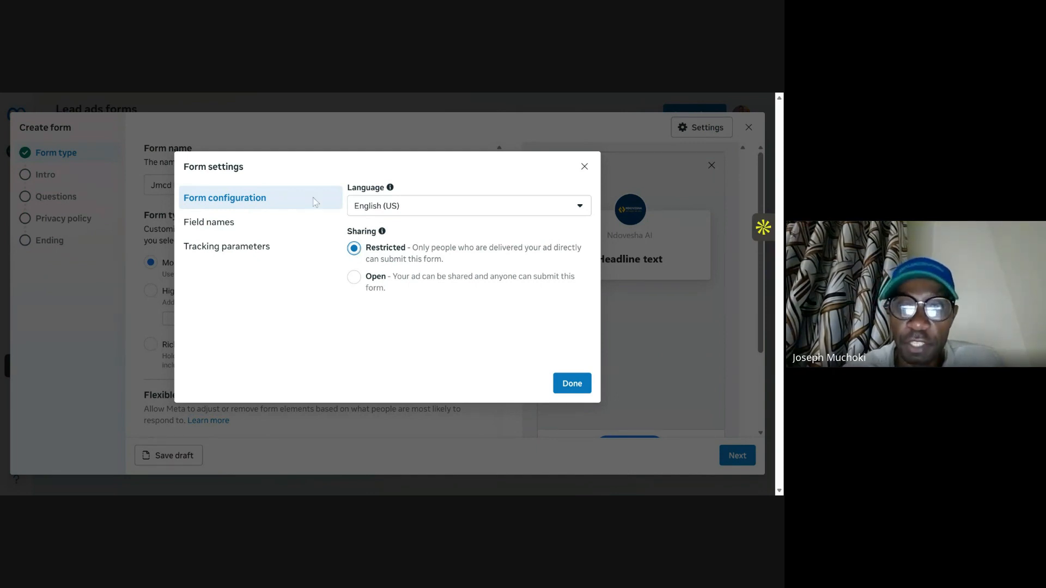
left_click(366, 281)
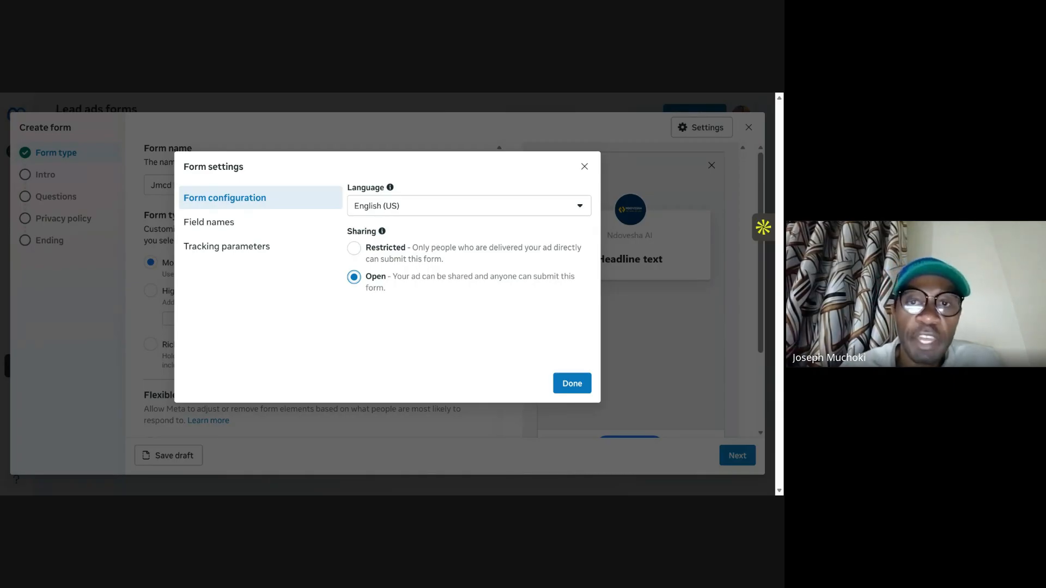
left_click(575, 388)
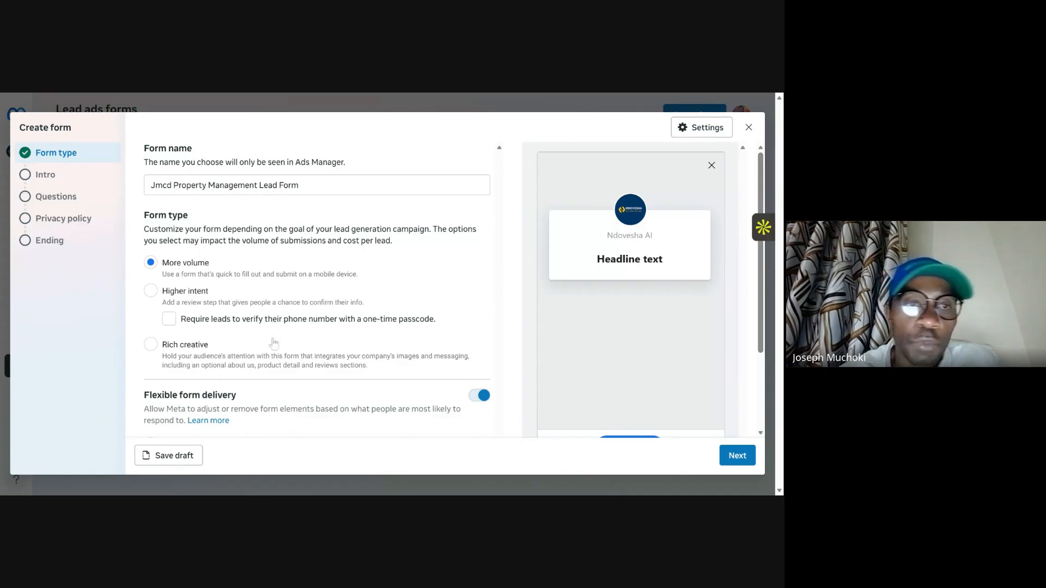
scroll(261, 352, "down", 2)
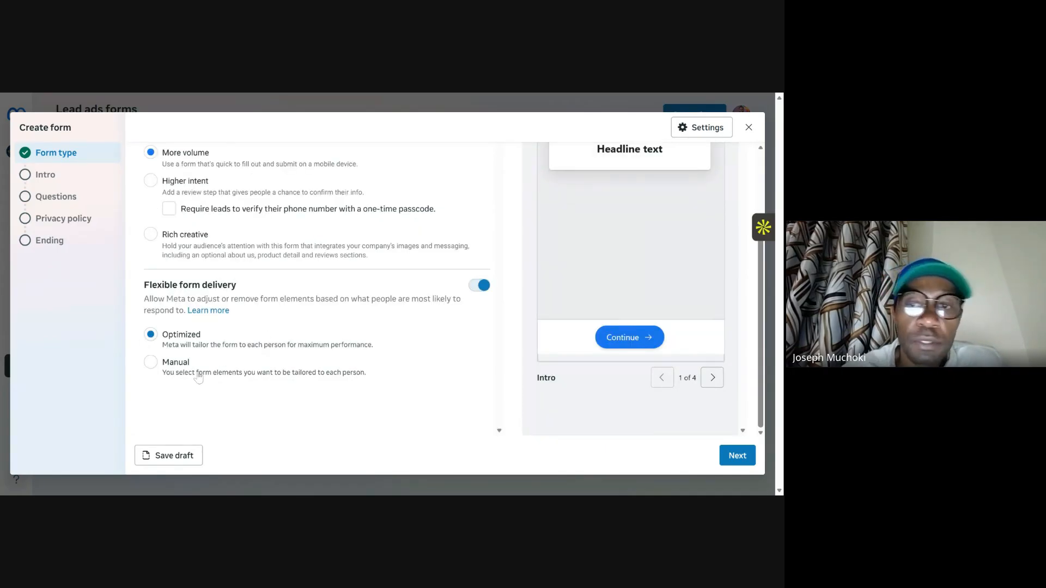
left_click(740, 461)
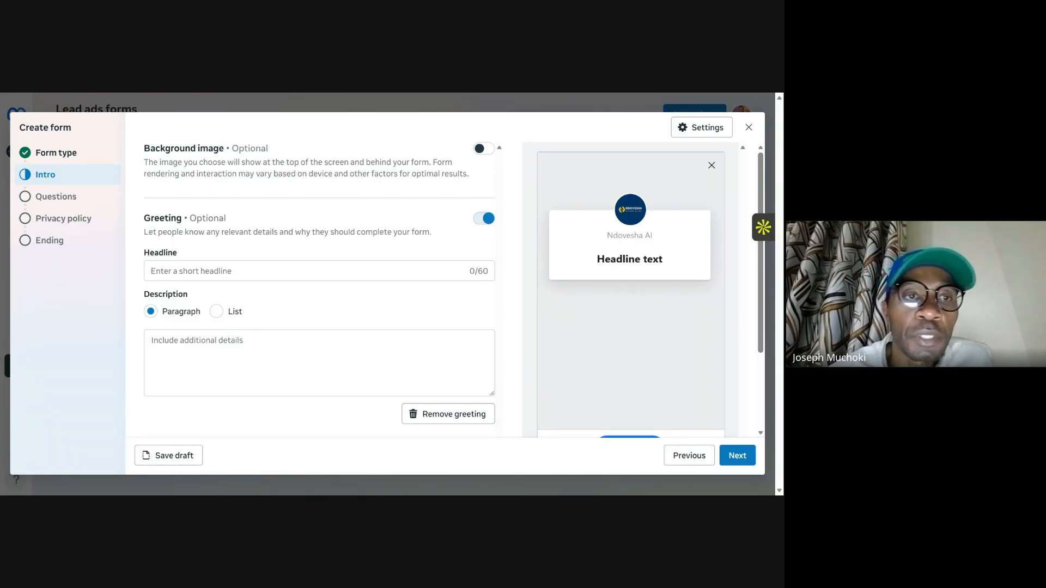
Step: Switch to Ndovesha AI and start a new chat with the Caption agent
key("ctrl+Tab")
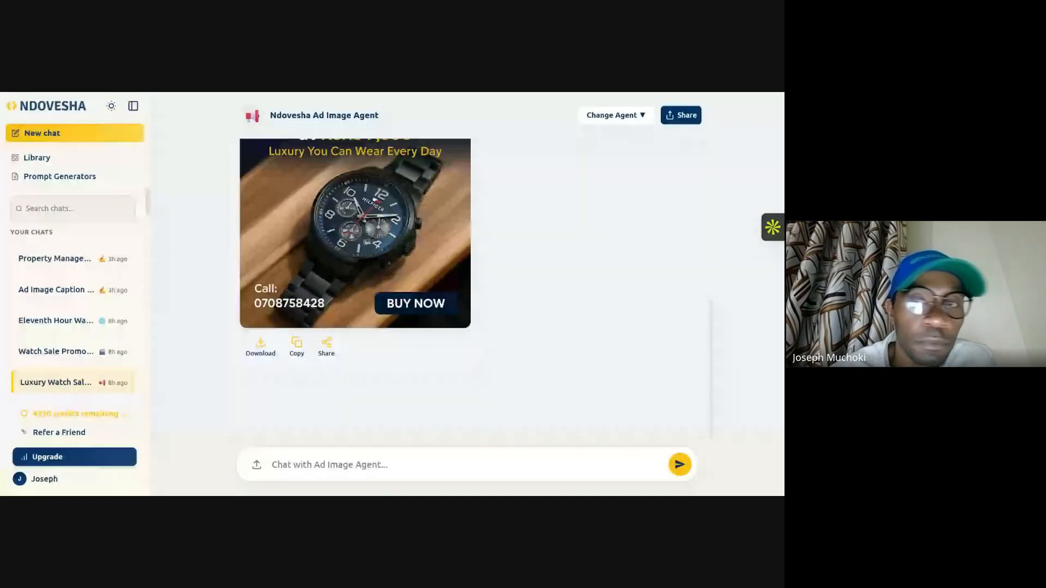
scroll(415, 247, "up", 5)
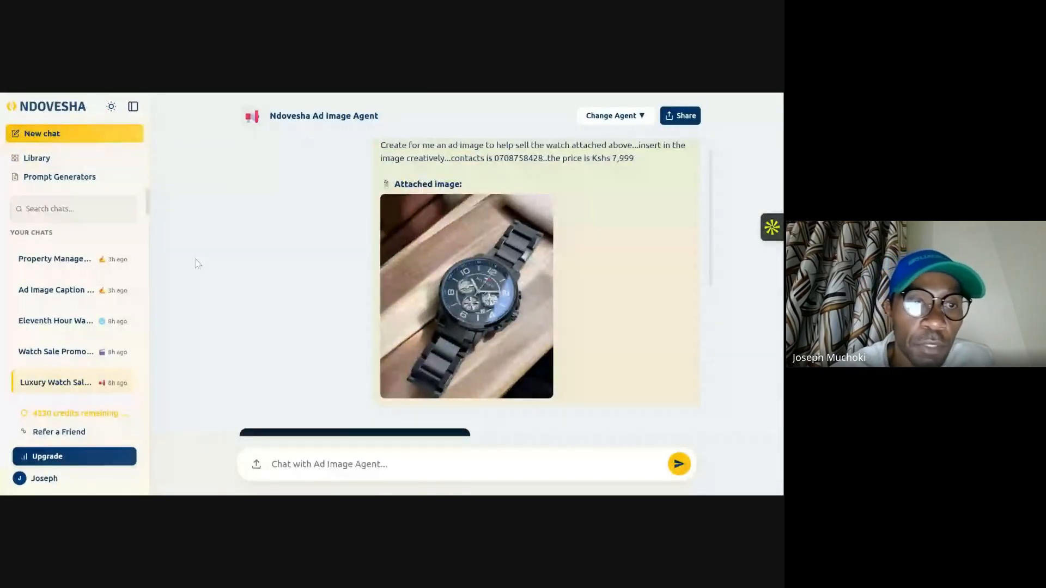
scroll(104, 229, "down", 8)
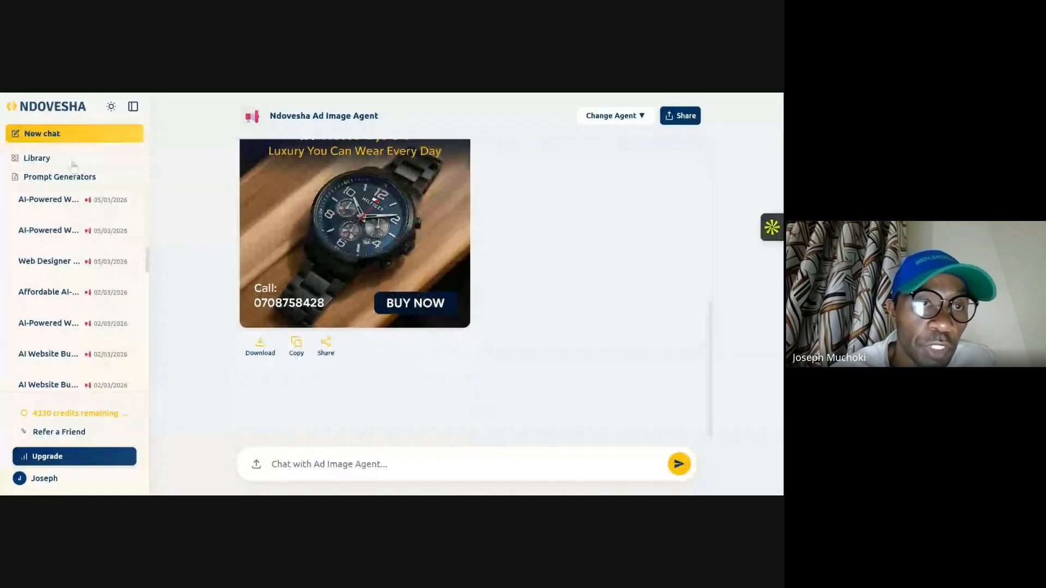
left_click(74, 133)
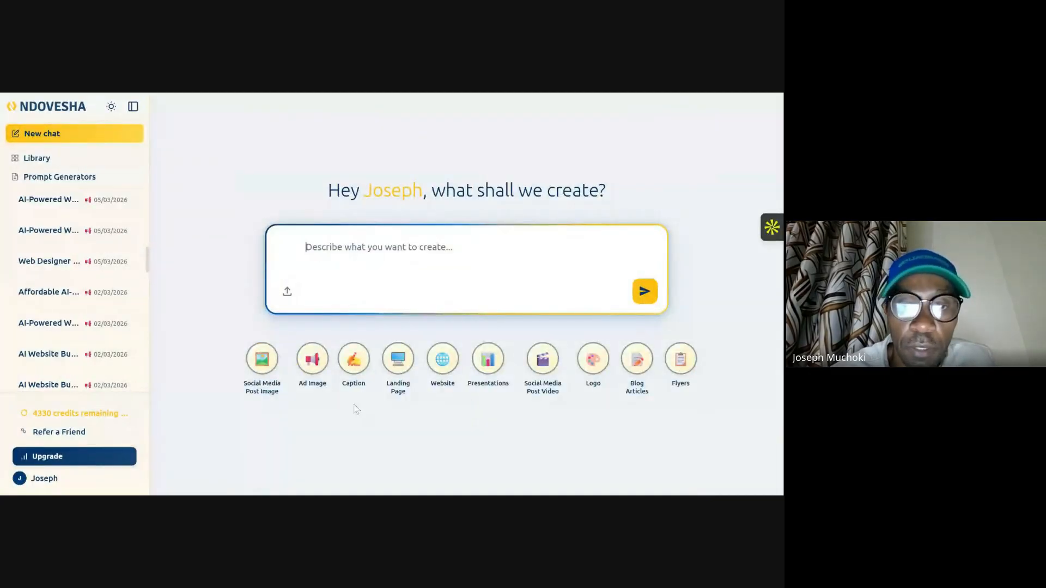
left_click(354, 359)
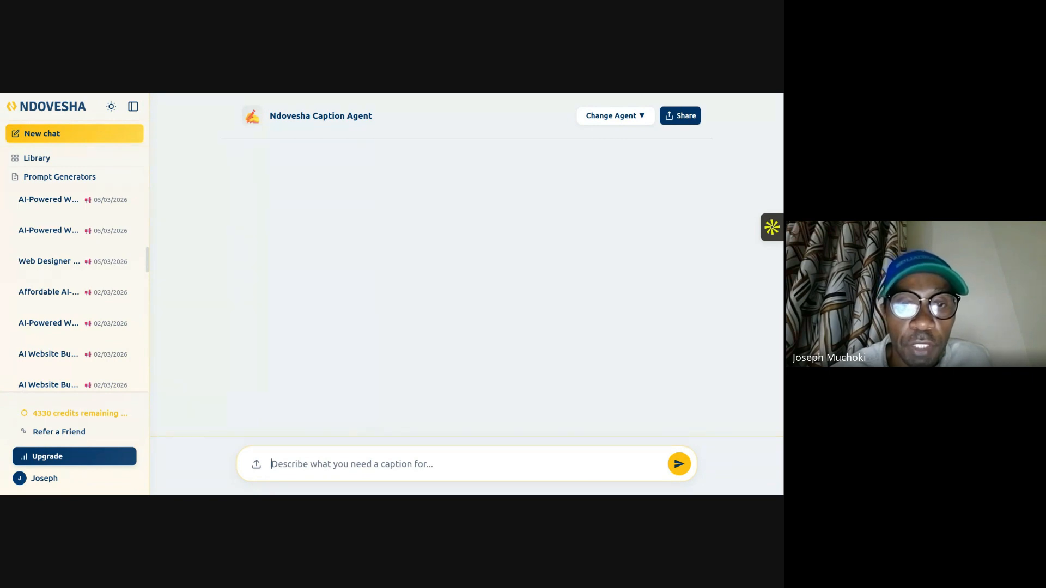
Step: Enter the JCMD Constructions company description with a request for a meta ads lead form collecting well-qualified property management leads
key("ctrl+v")
scroll(458, 433, "up", 5)
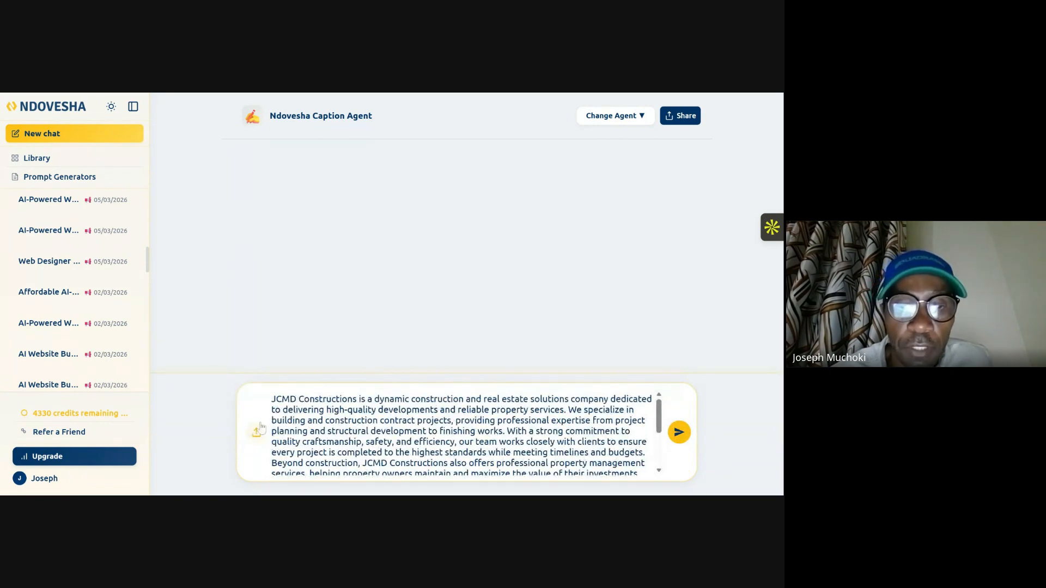
scroll(457, 433, "down", 5)
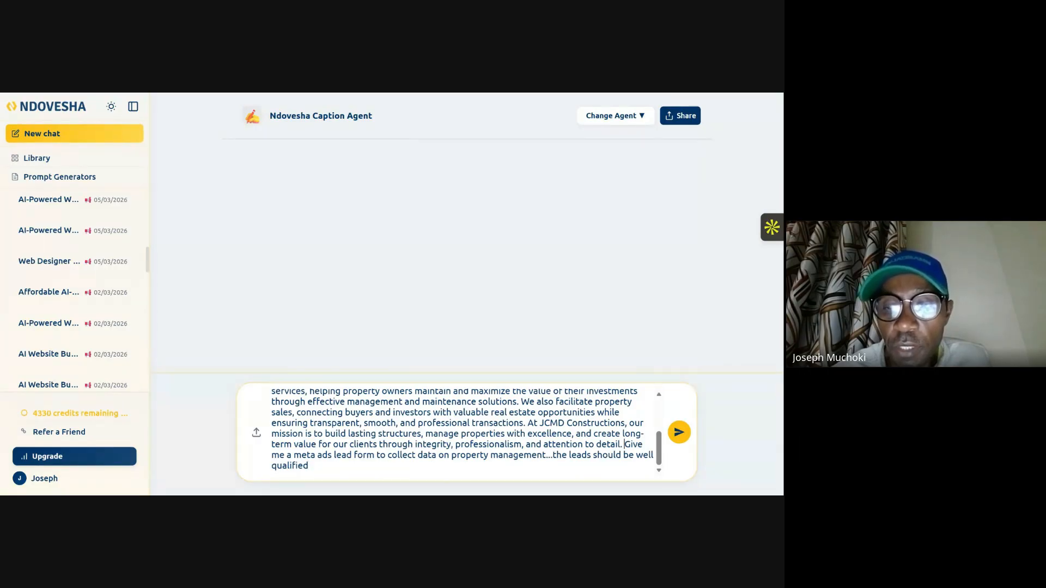
Step: Separate the lead form request from the company description with a blank line and send the prompt
mouse_move(624, 445)
left_mouse_down()
mouse_move(640, 466)
mouse_move(637, 456)
left_mouse_up()
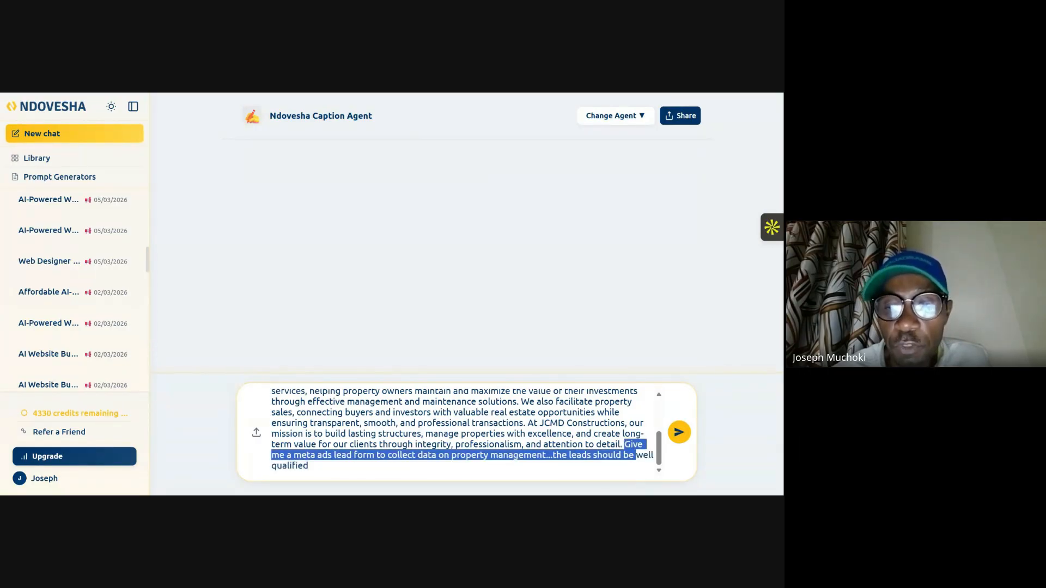
left_click(624, 445)
key("shift+Return")
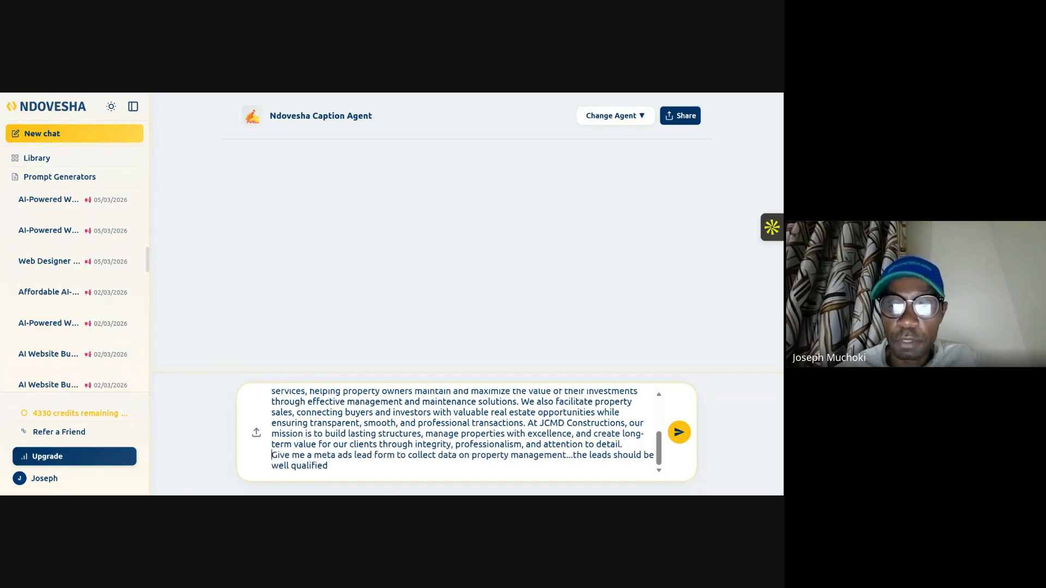
key("shift+Return")
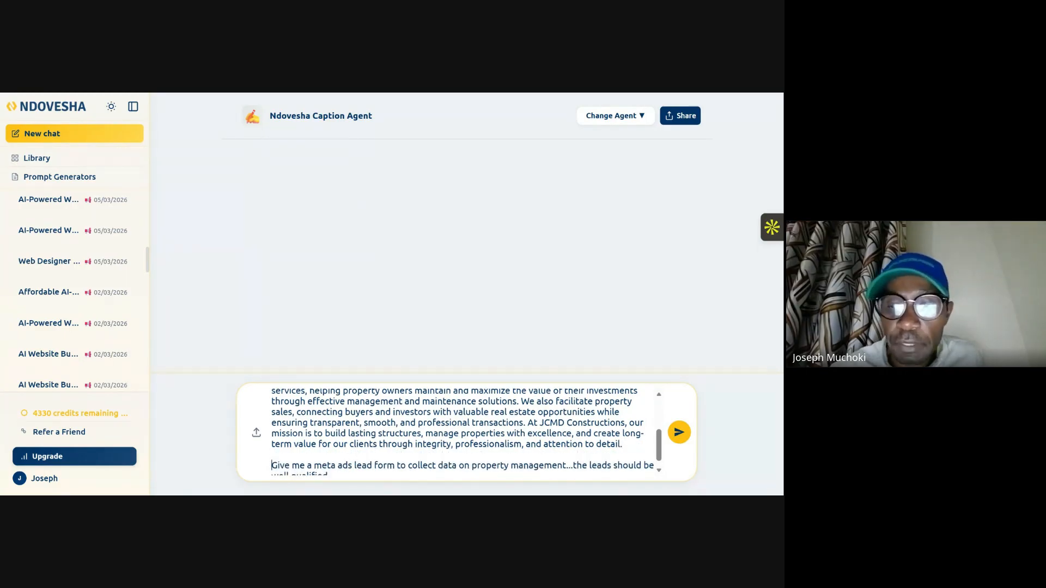
scroll(467, 433, "down", 1)
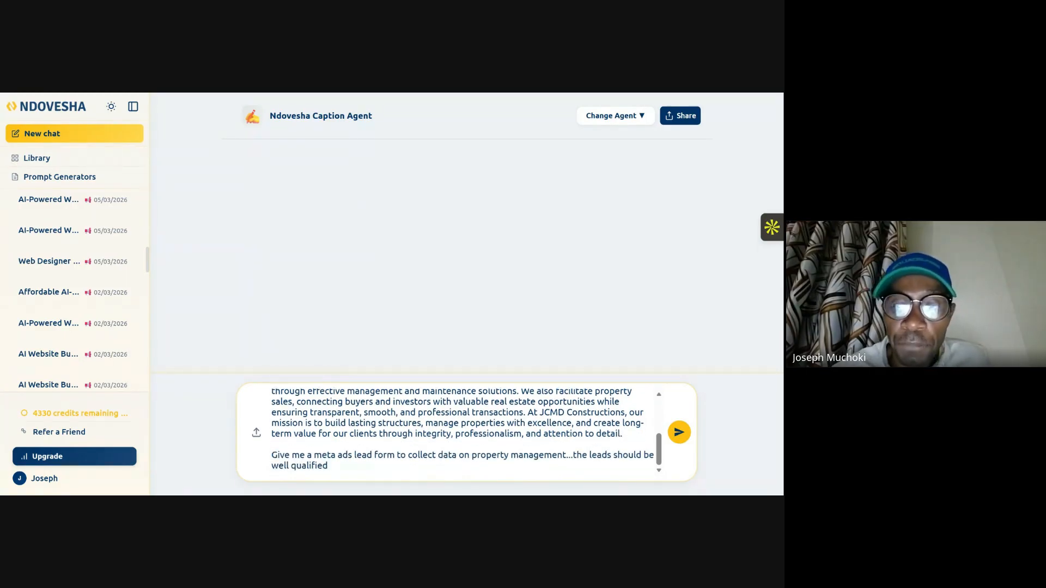
left_click_drag(623, 433, 273, 391)
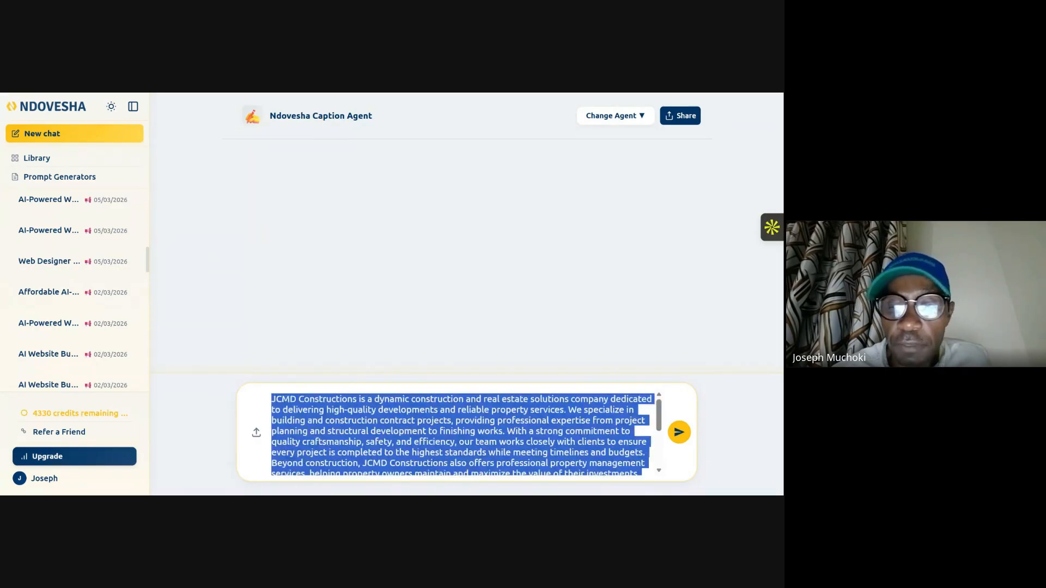
left_click(526, 452)
scroll(467, 433, "down", 5)
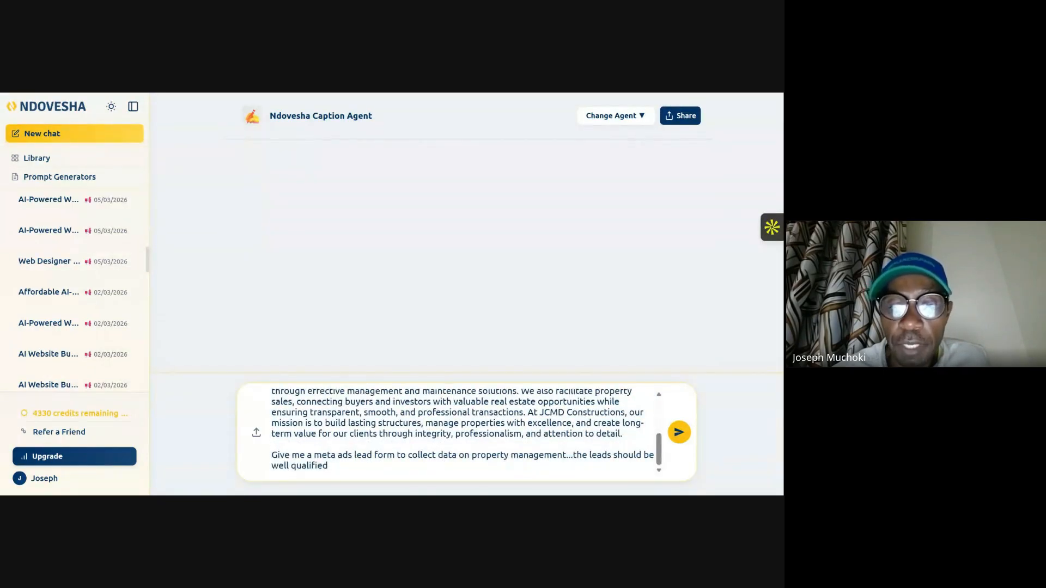
left_click(679, 433)
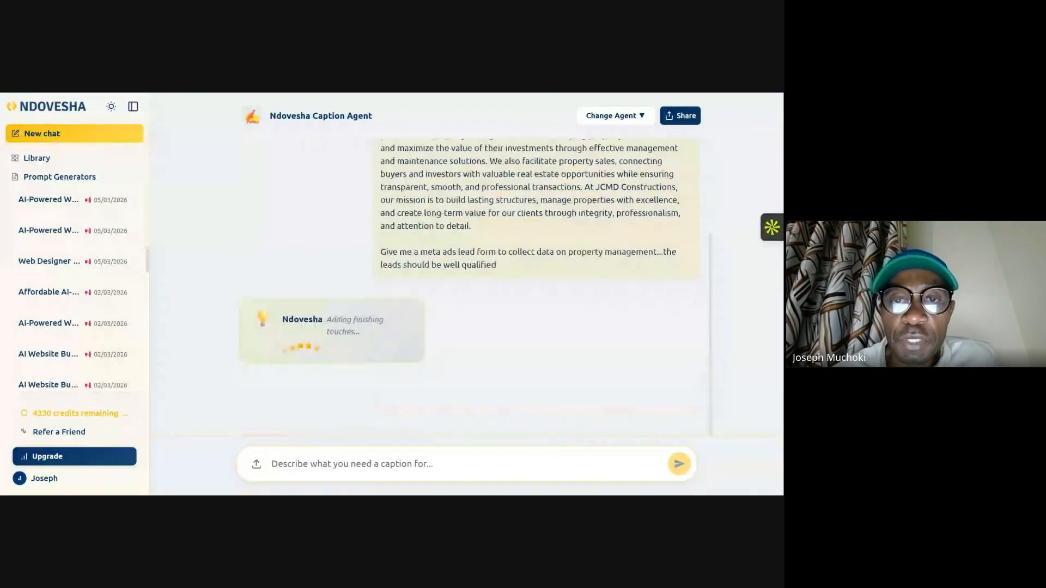
Step: Read through the generated lead form suggestion, from its headline and description to the questions, privacy notice and call to action
scroll(468, 284, "up", 5)
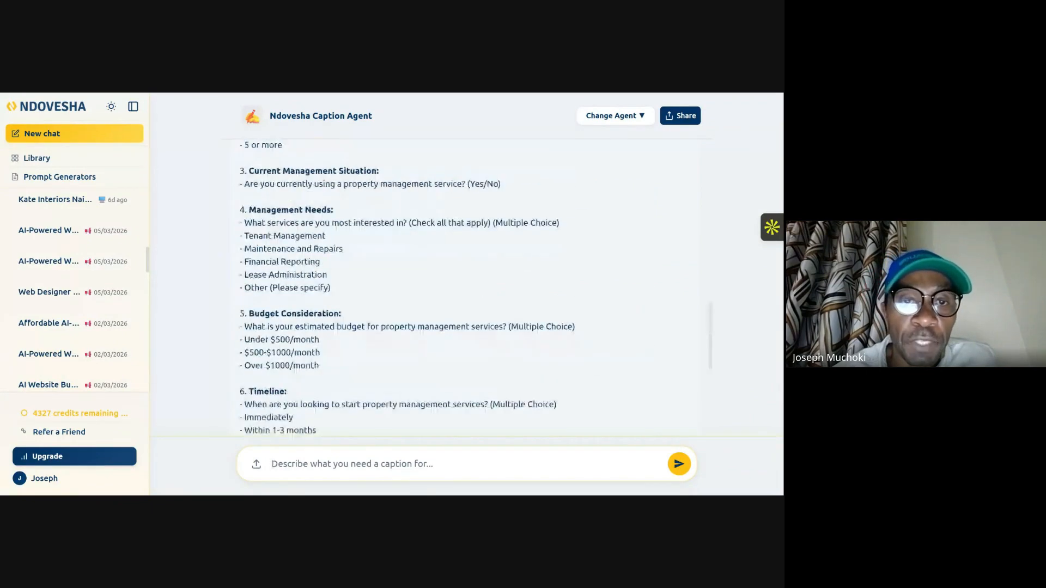
scroll(418, 287, "up", 5)
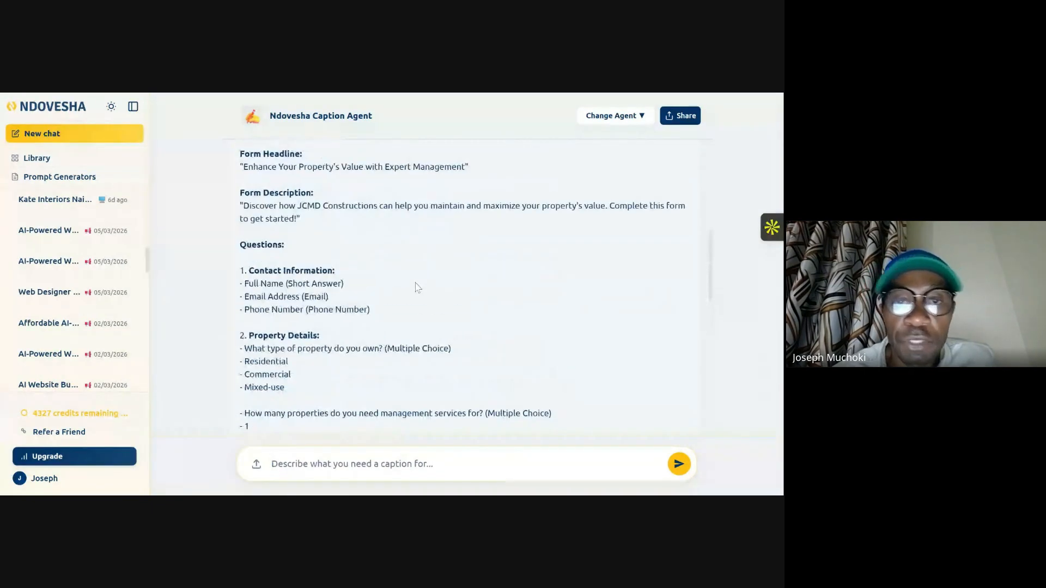
scroll(418, 287, "up", 2)
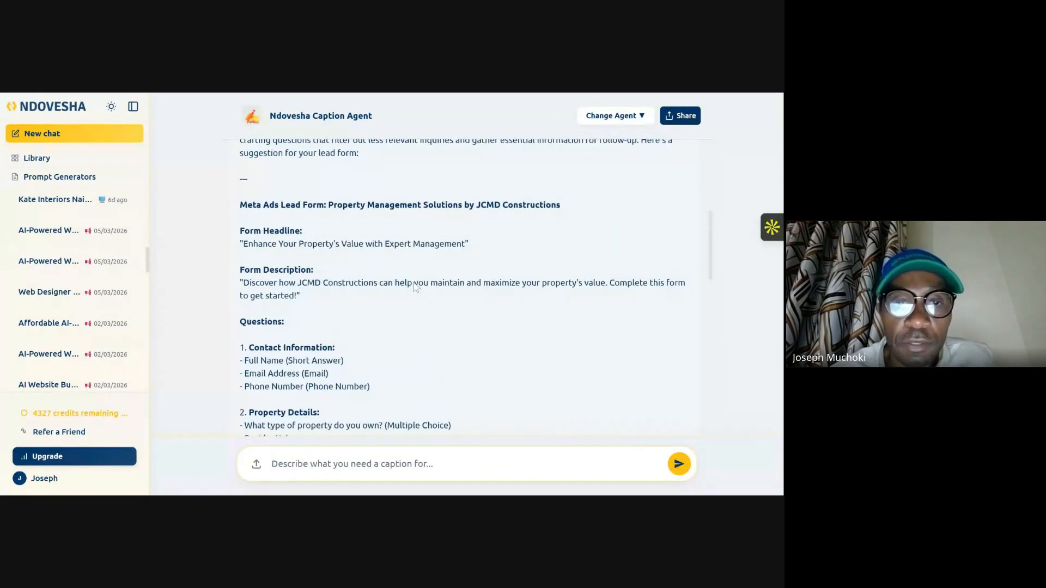
scroll(416, 287, "up", 2)
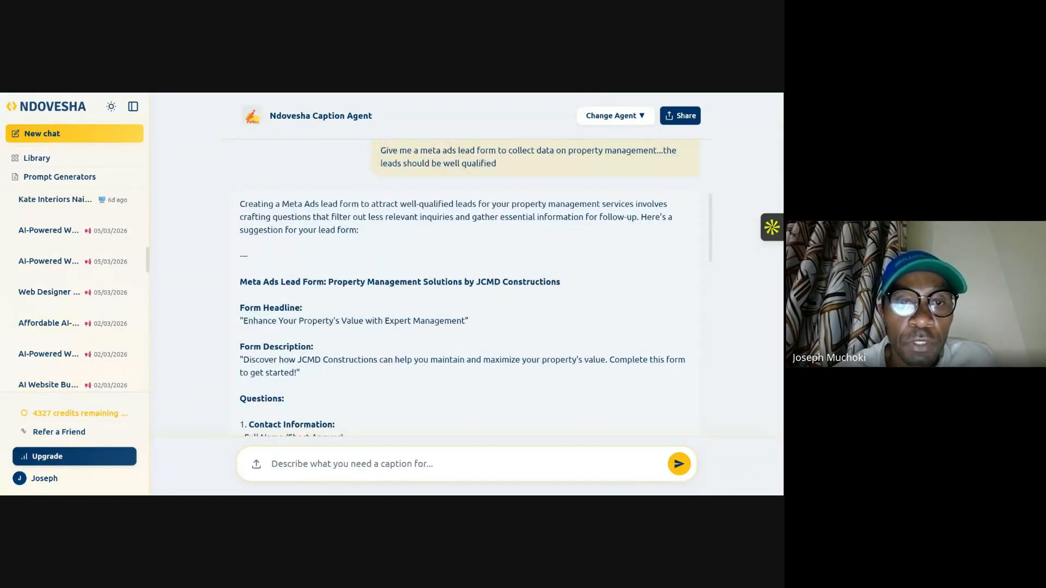
scroll(394, 297, "down", 2)
scroll(349, 265, "up", 2)
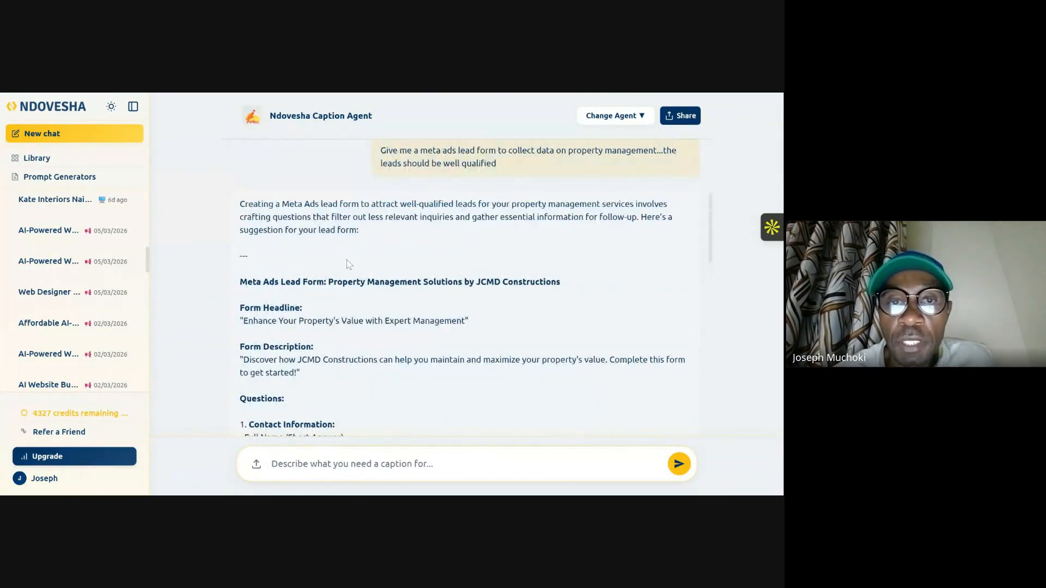
scroll(463, 289, "down", 4)
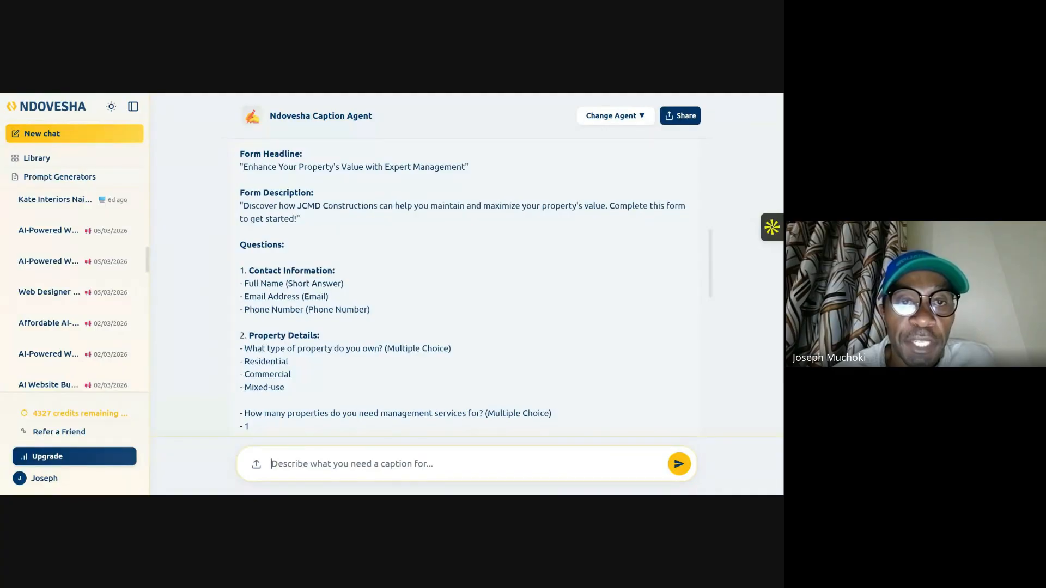
scroll(463, 289, "up", 2)
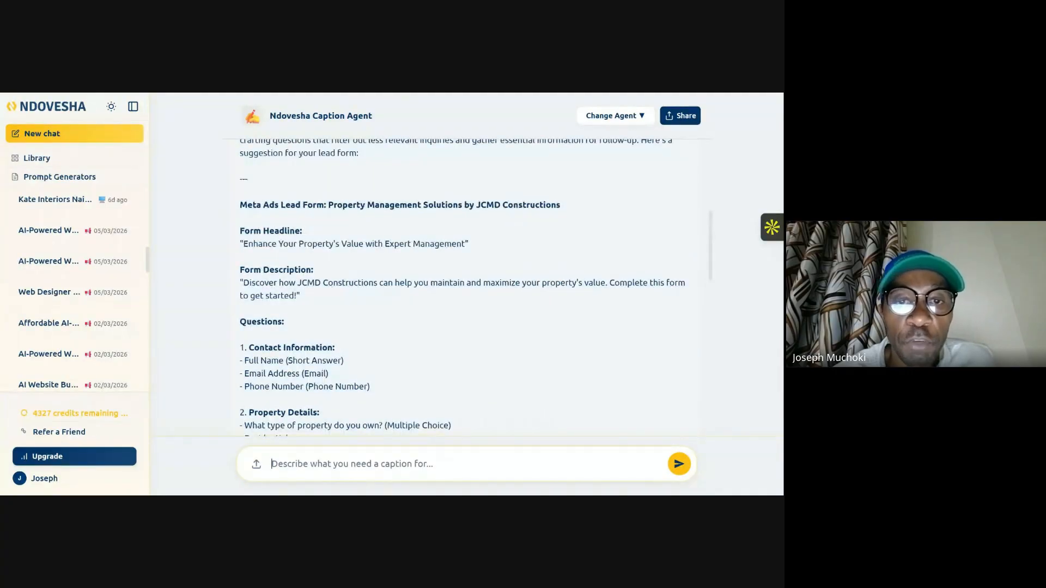
scroll(463, 288, "down", 4)
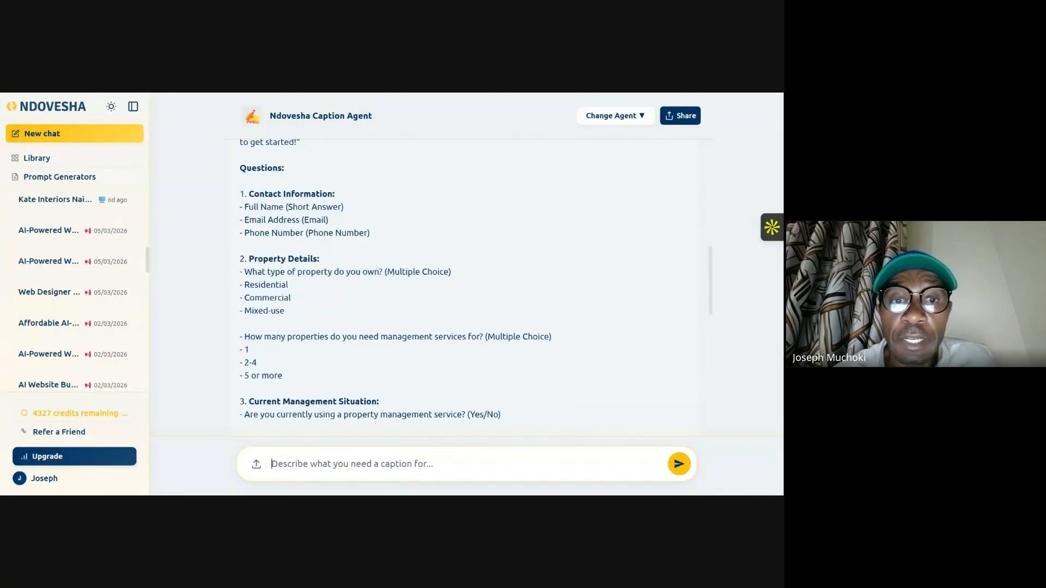
scroll(294, 278, "down", 4)
scroll(295, 278, "down", 2)
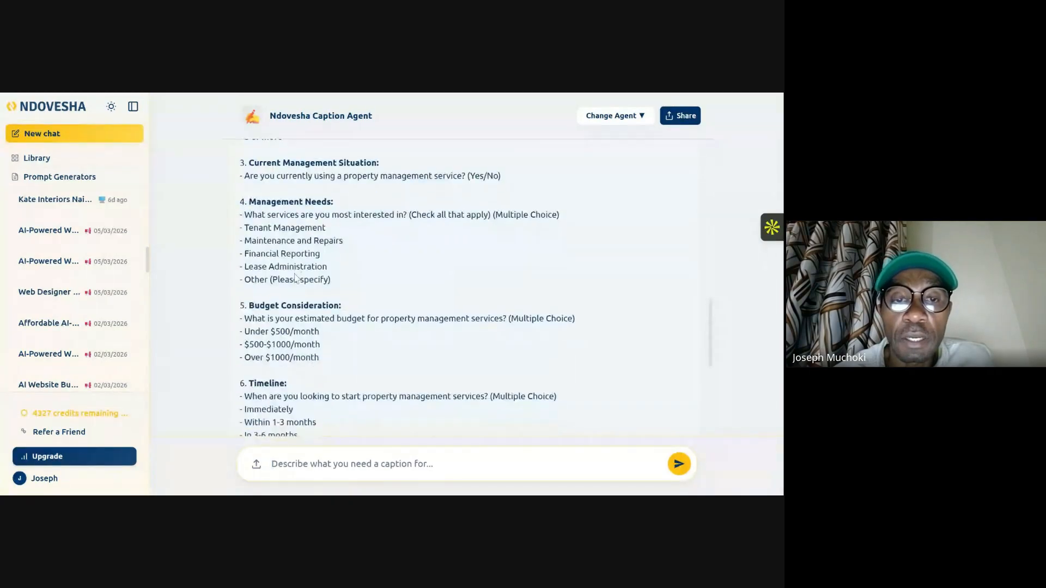
scroll(295, 278, "down", 2)
scroll(339, 334, "down", 4)
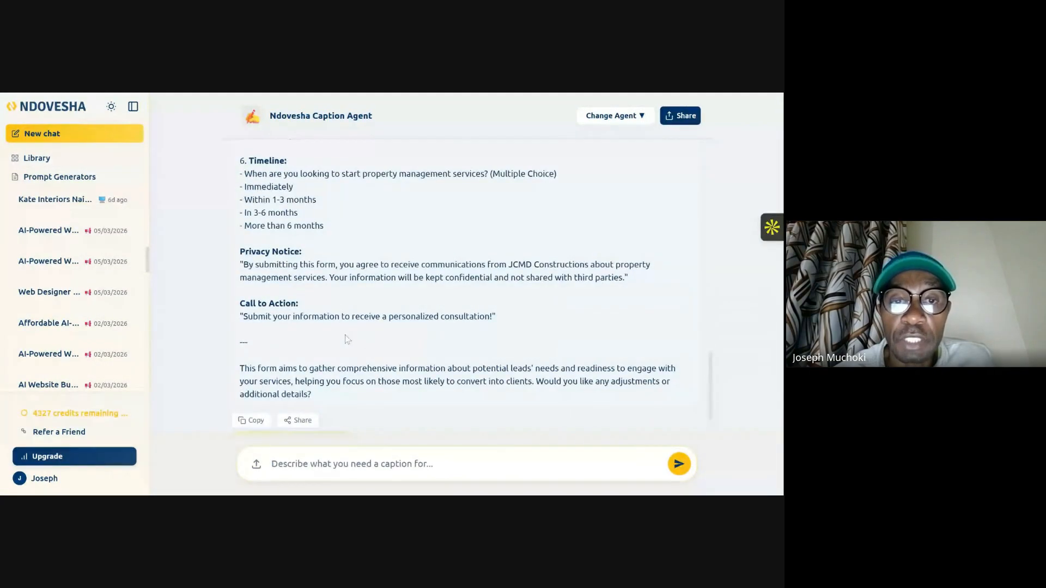
scroll(348, 339, "down", 2)
scroll(406, 321, "up", 6)
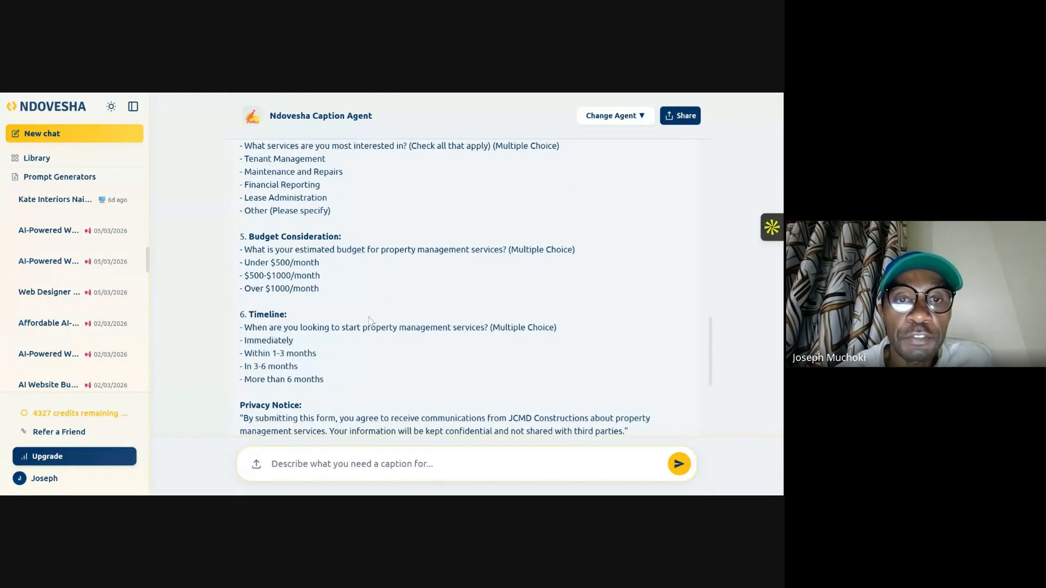
scroll(369, 320, "up", 6)
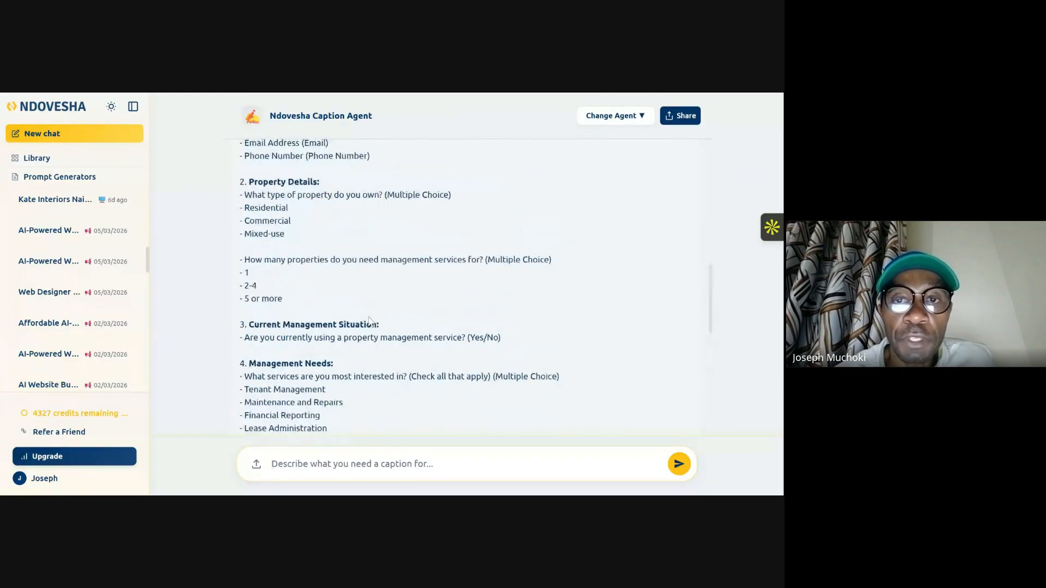
scroll(369, 320, "up", 4)
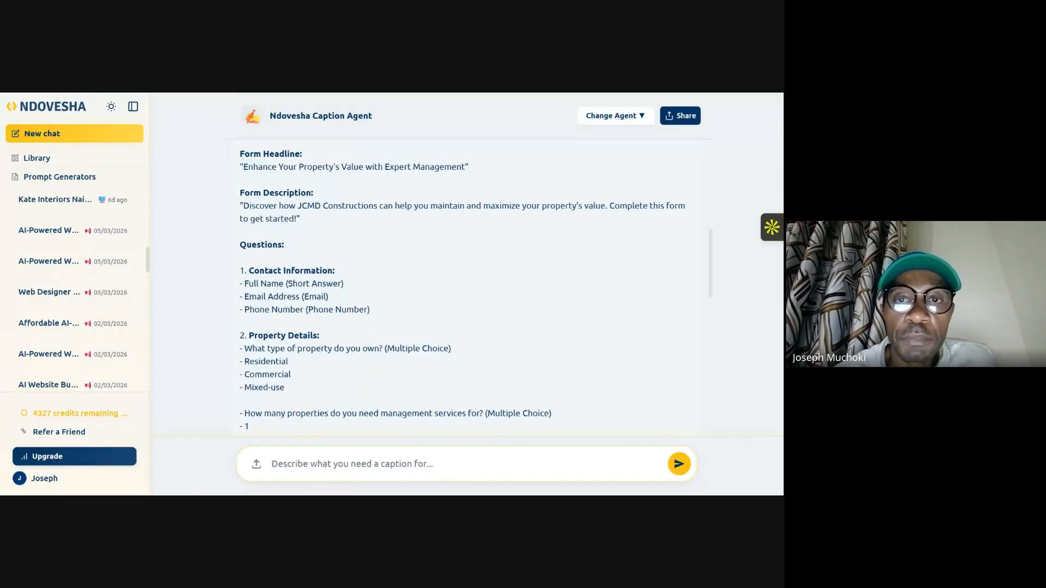
Step: Copy the suggested headline "Enhance Your Property's Value with Expert Management" into the greeting headline of the Meta lead form
left_click_drag(466, 167, 246, 174)
key("ctrl+c")
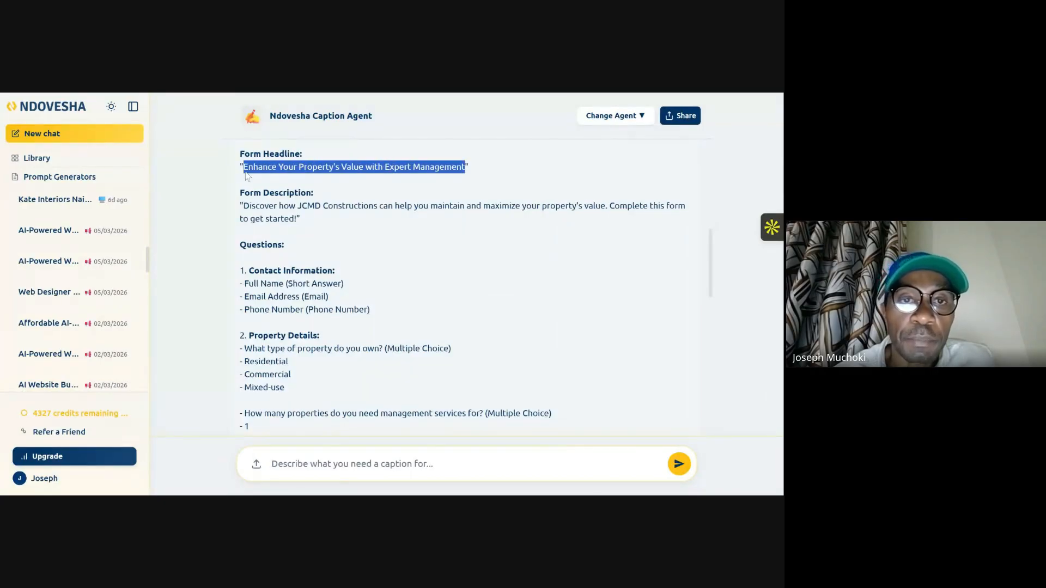
left_click(314, 94)
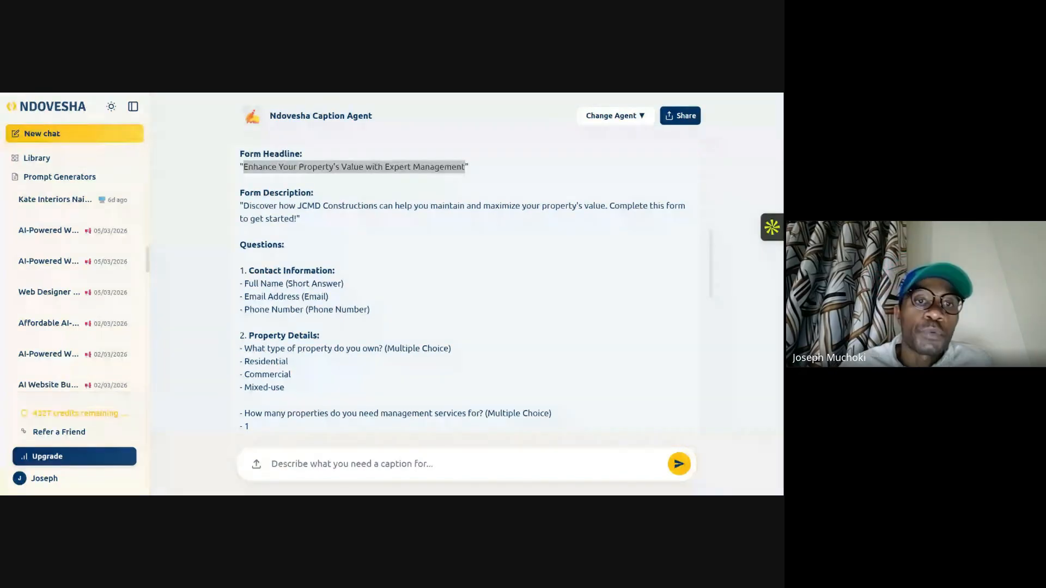
key("ctrl+Tab")
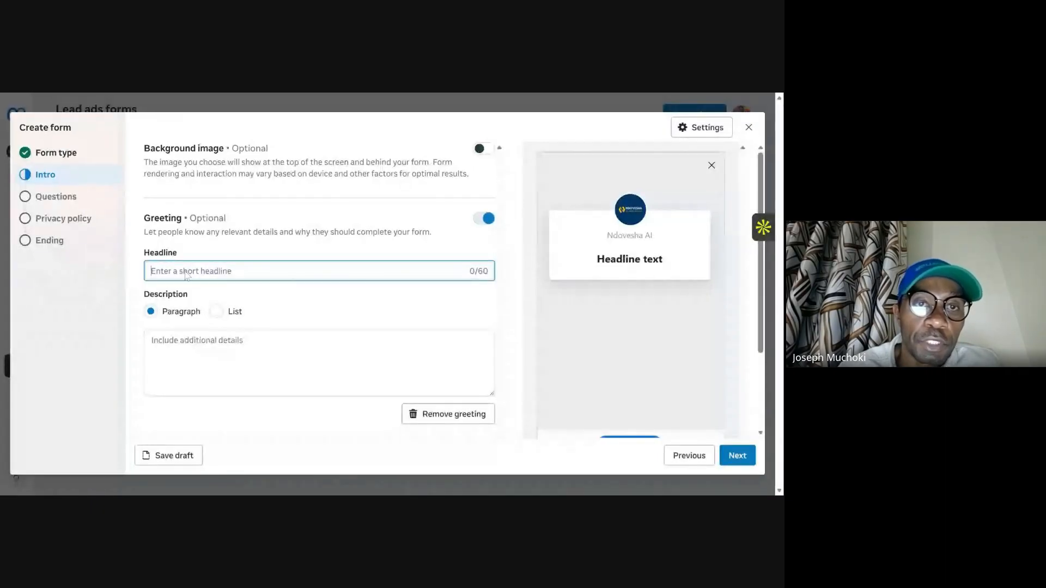
key("ctrl+v")
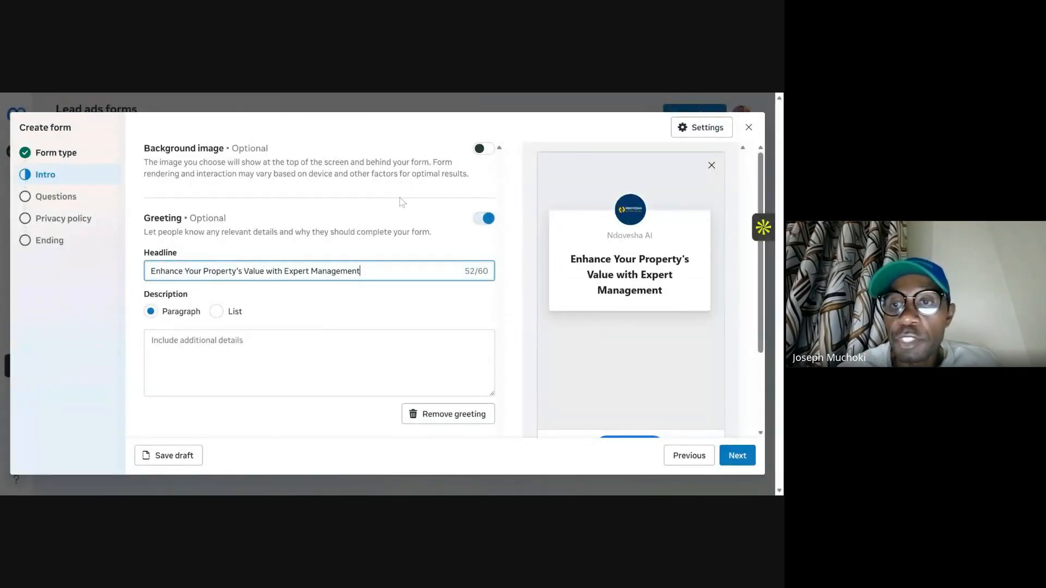
scroll(693, 223, "down", 2)
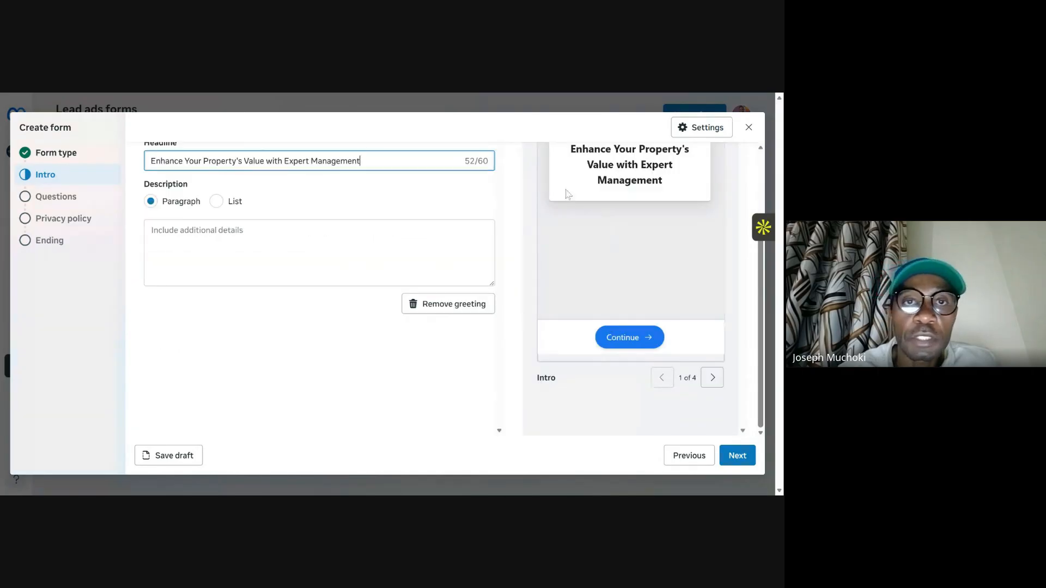
Step: Set the greeting description to "Discover how JCMD Constructions can help you maintain and maximize your property's value. Complete this form to get started!"
left_click(475, 96)
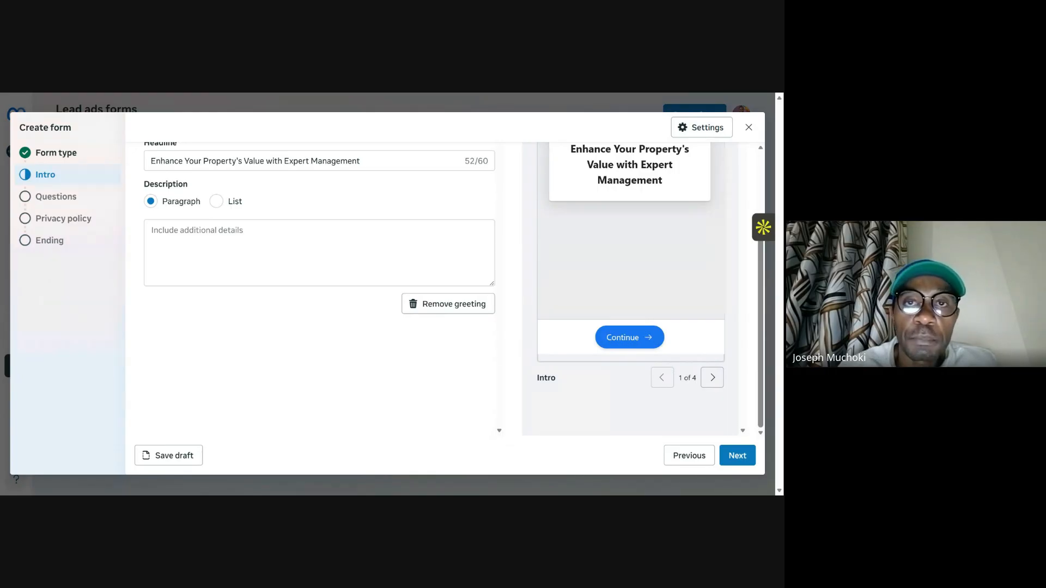
key("alt+Tab")
left_click(246, 240)
type("Discover how JCMD Constructions can help you maintain and maximize your property's value. Complete this form to get started!")
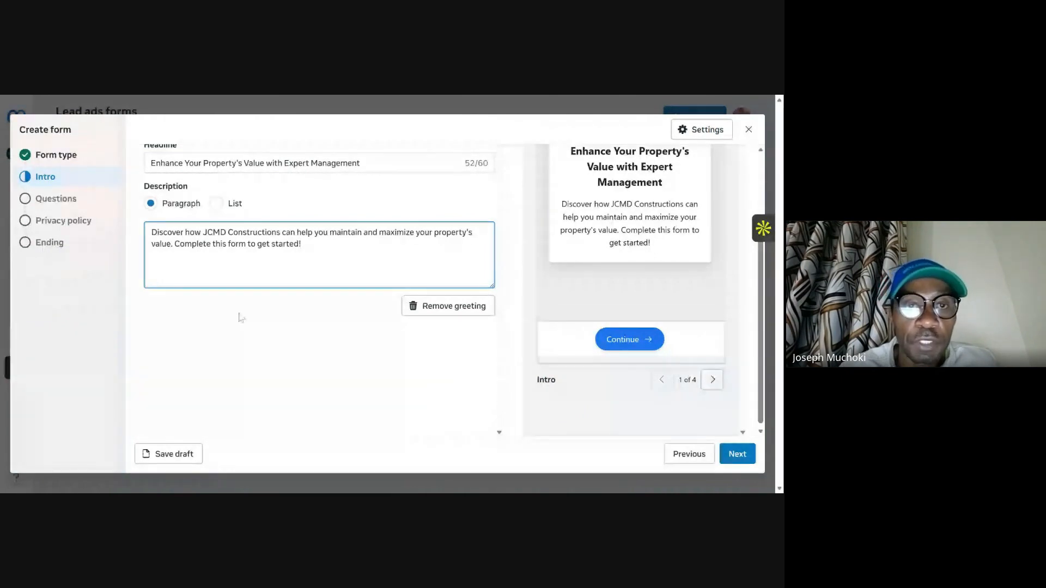
scroll(239, 317, "up", 2)
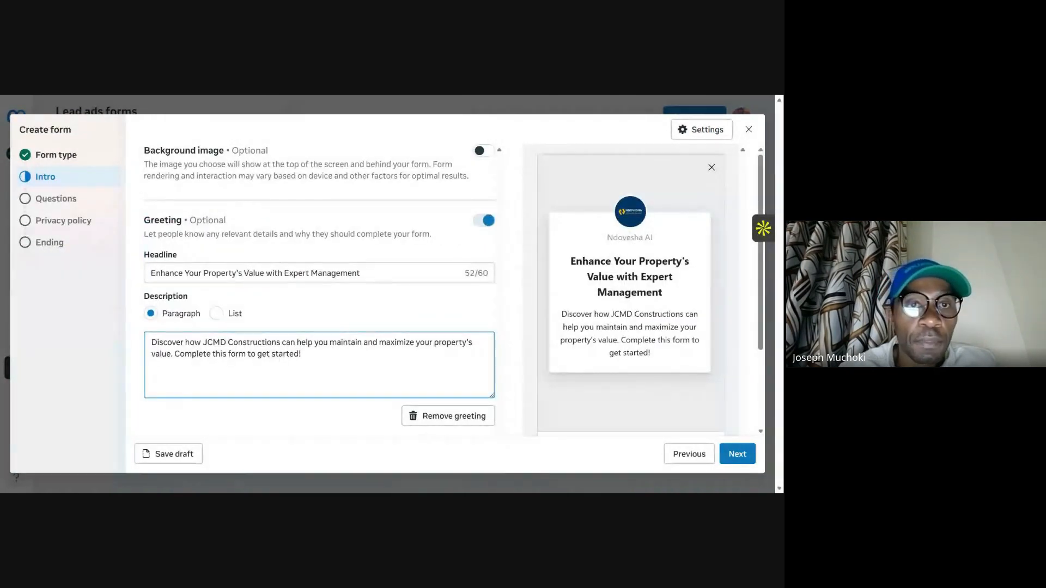
Step: Move on to the form's Questions page and add a phone number field to the contact information
scroll(319, 299, "down", 2)
left_click(737, 453)
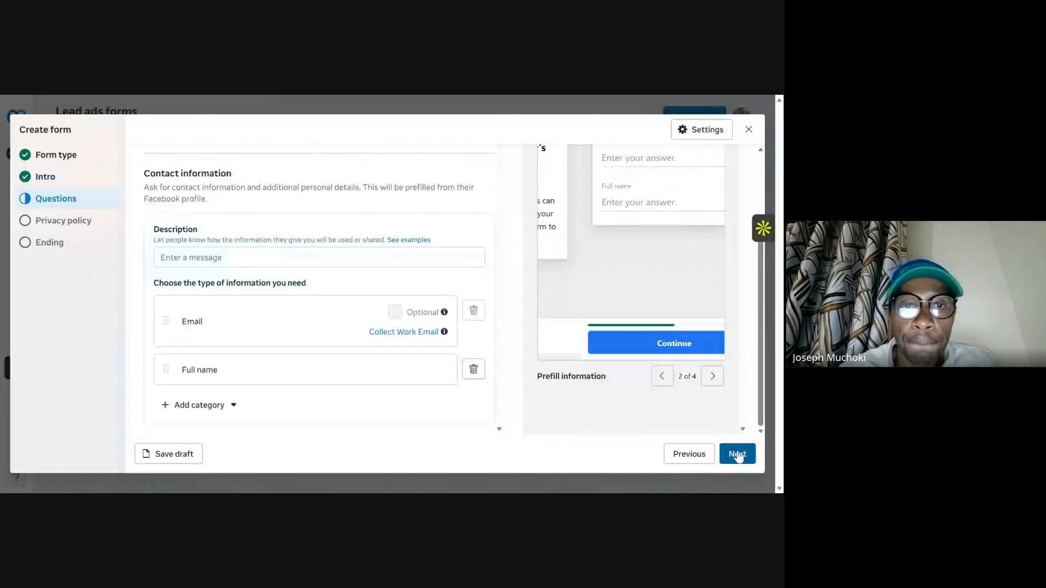
scroll(252, 358, "up", 2)
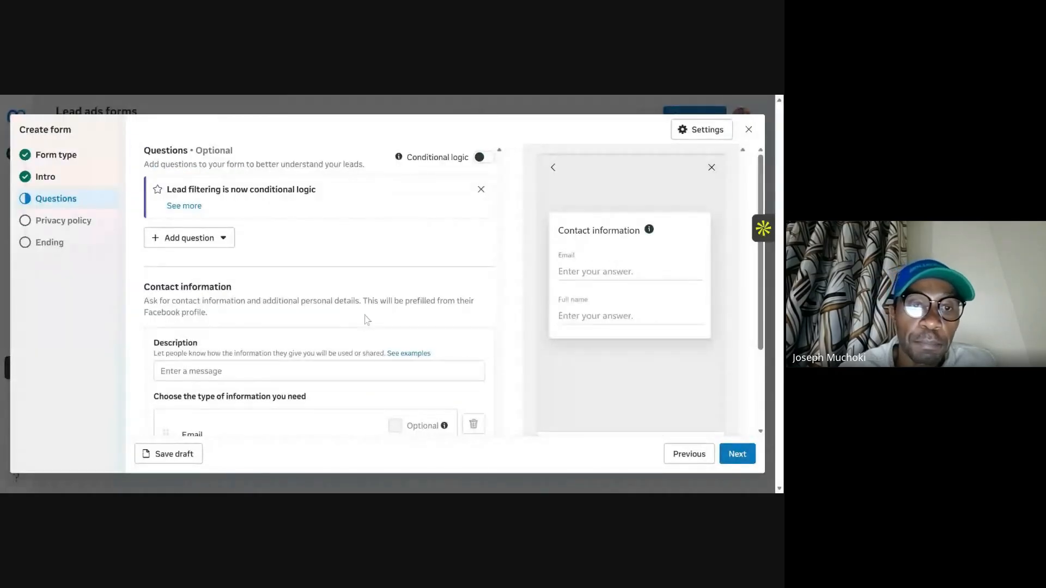
scroll(366, 320, "down", 2)
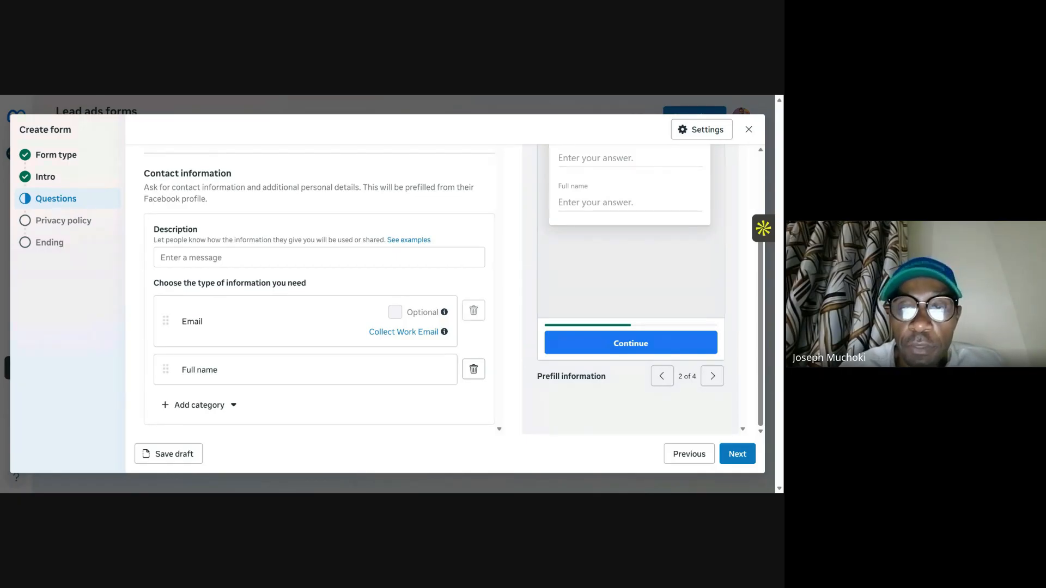
left_click(191, 404)
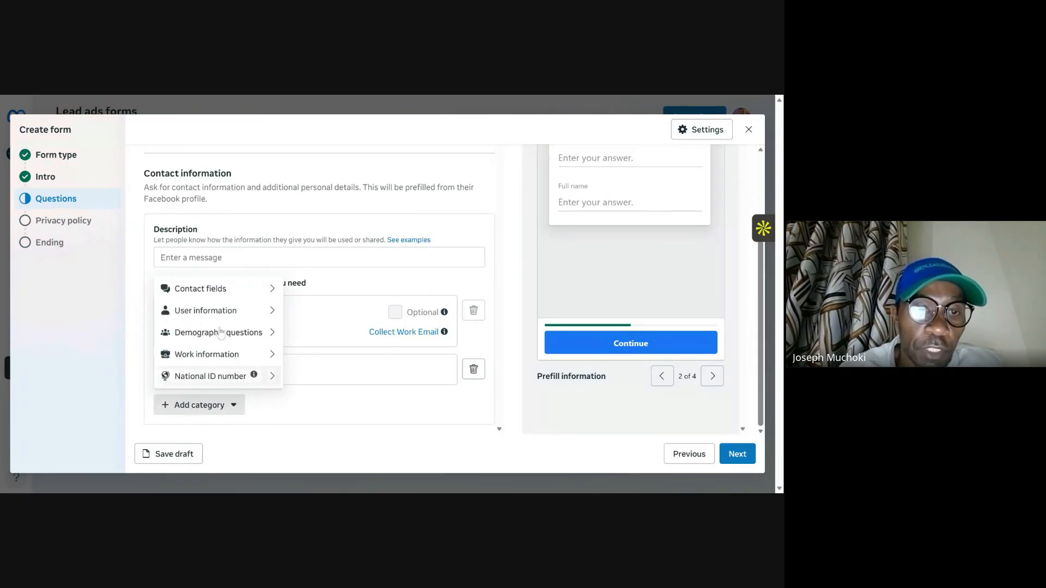
left_click(244, 296)
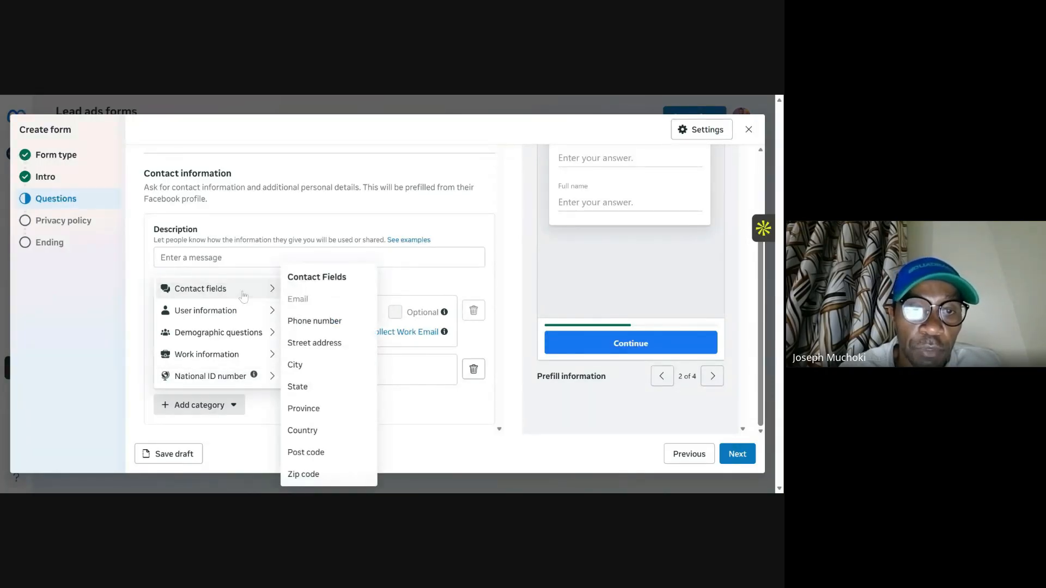
left_click(321, 321)
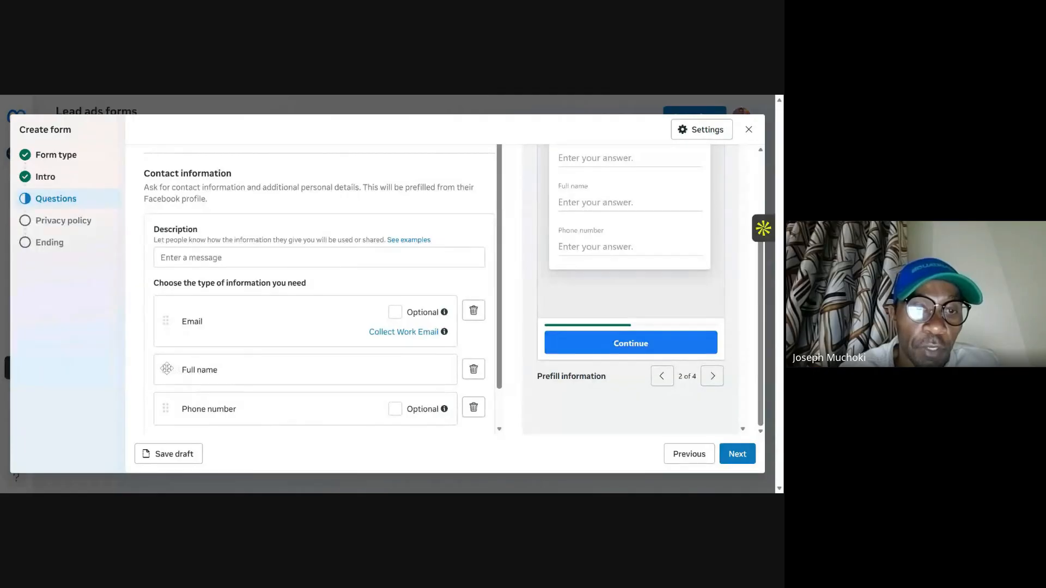
Step: Reorder the contact fields so that full name comes first, followed by phone number and email
left_click_drag(167, 369, 167, 312)
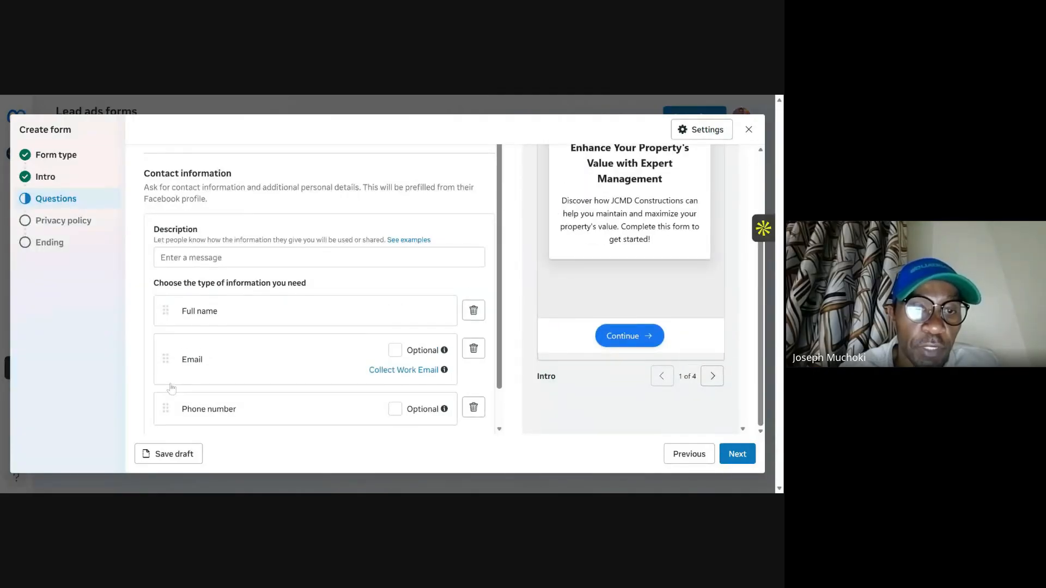
left_click_drag(166, 408, 167, 350)
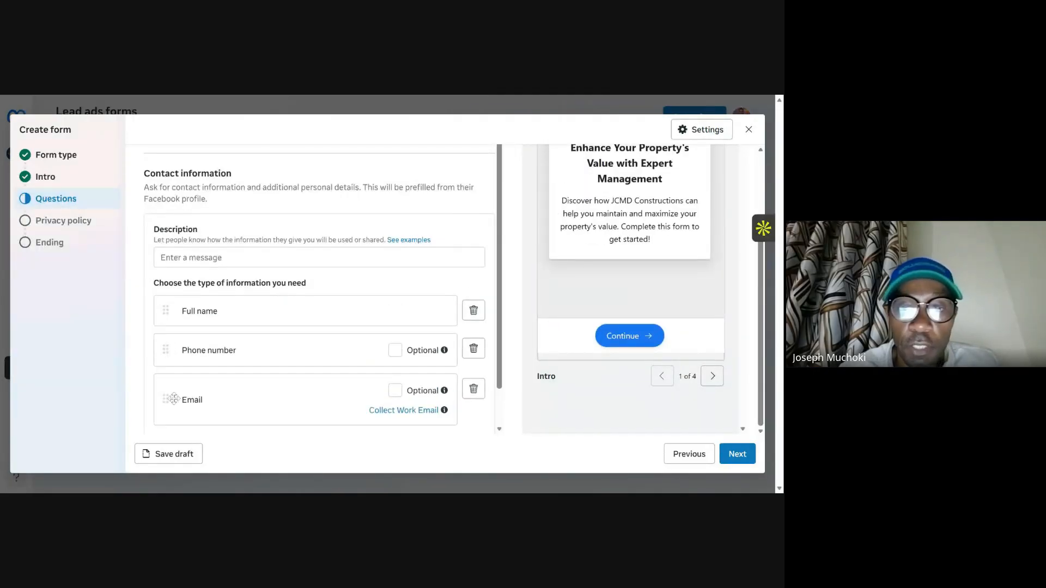
scroll(202, 295, "down", 1)
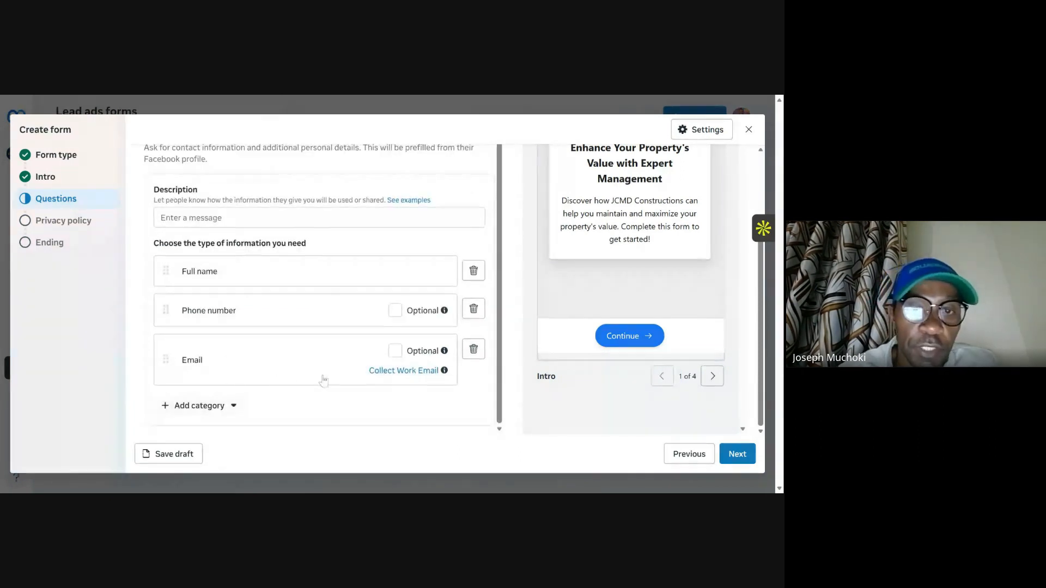
Step: Set the contact information description to "We will use these to contact you!"
scroll(323, 381, "up", 1)
scroll(185, 384, "up", 3)
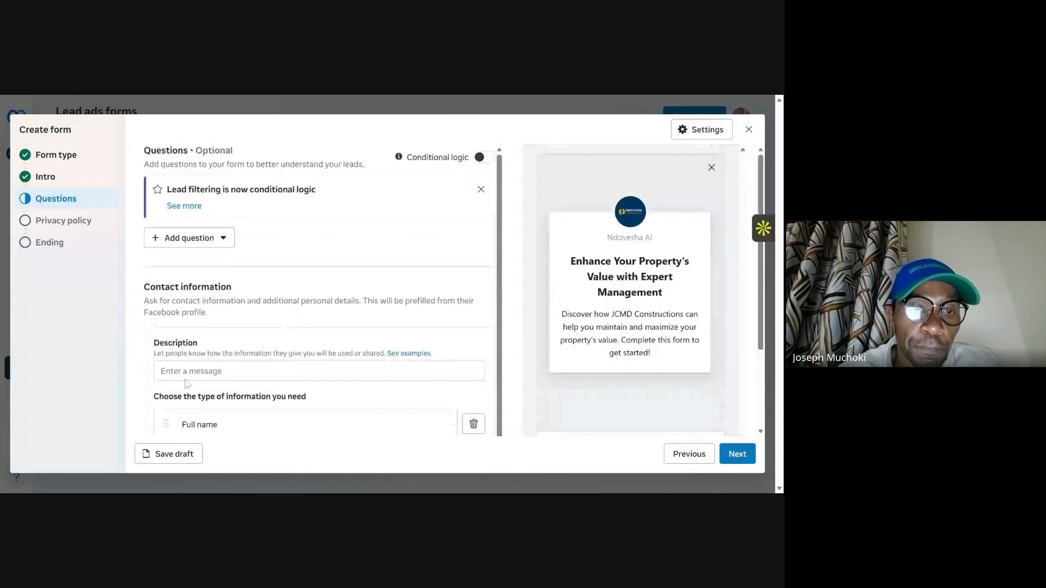
left_click(185, 374)
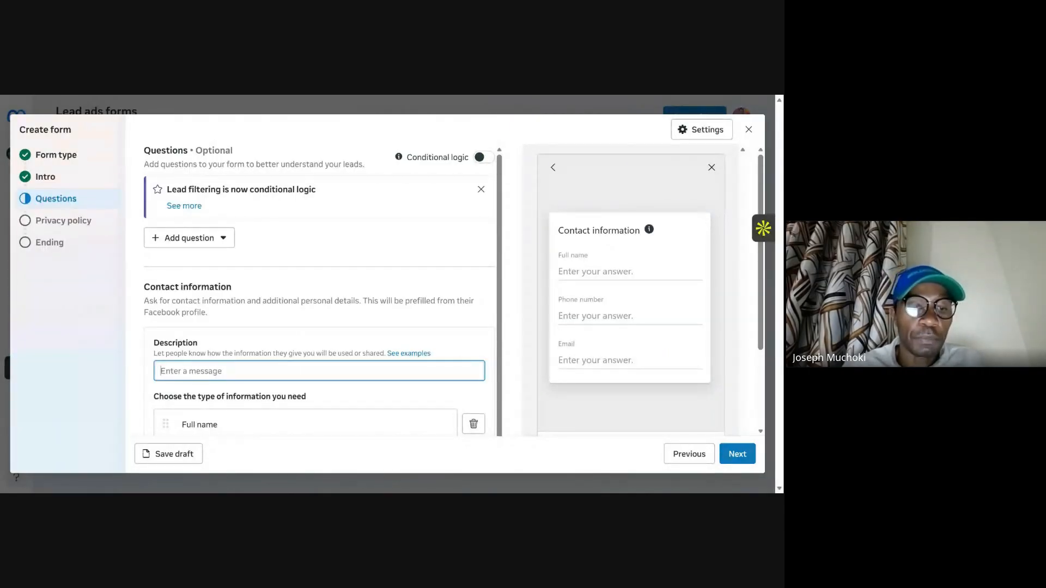
type("W")
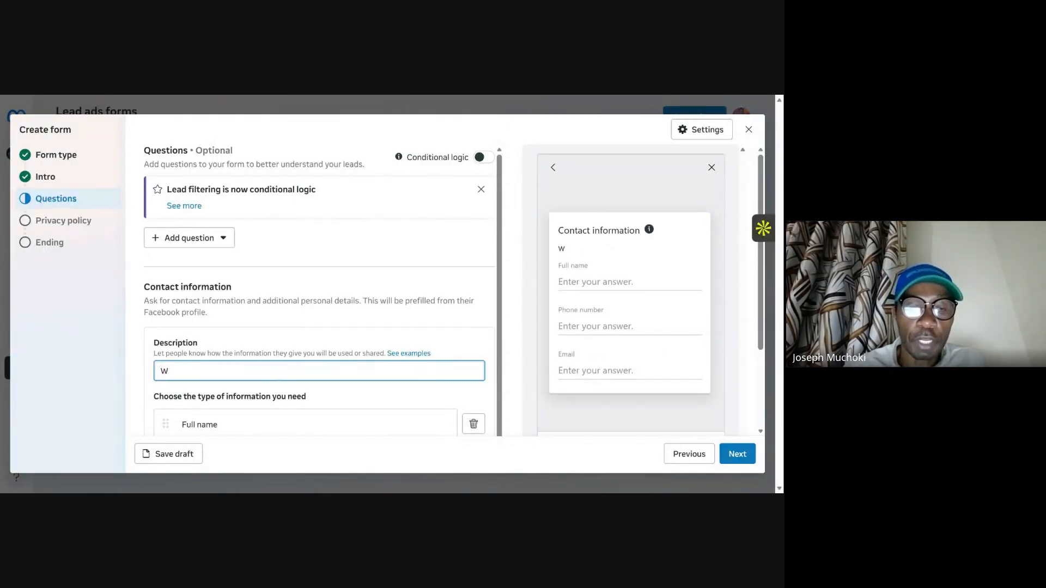
type("e w")
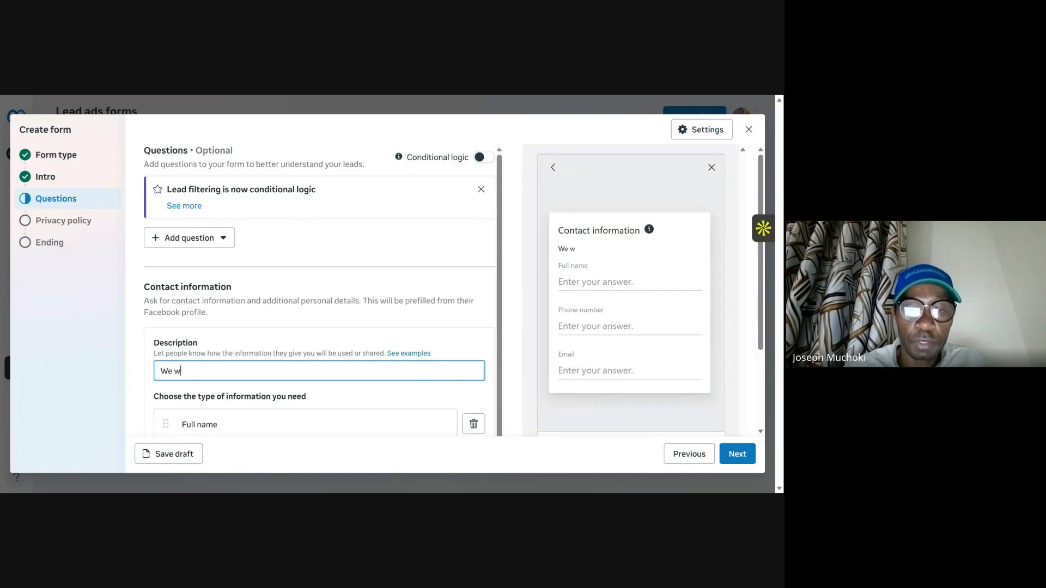
type("ill")
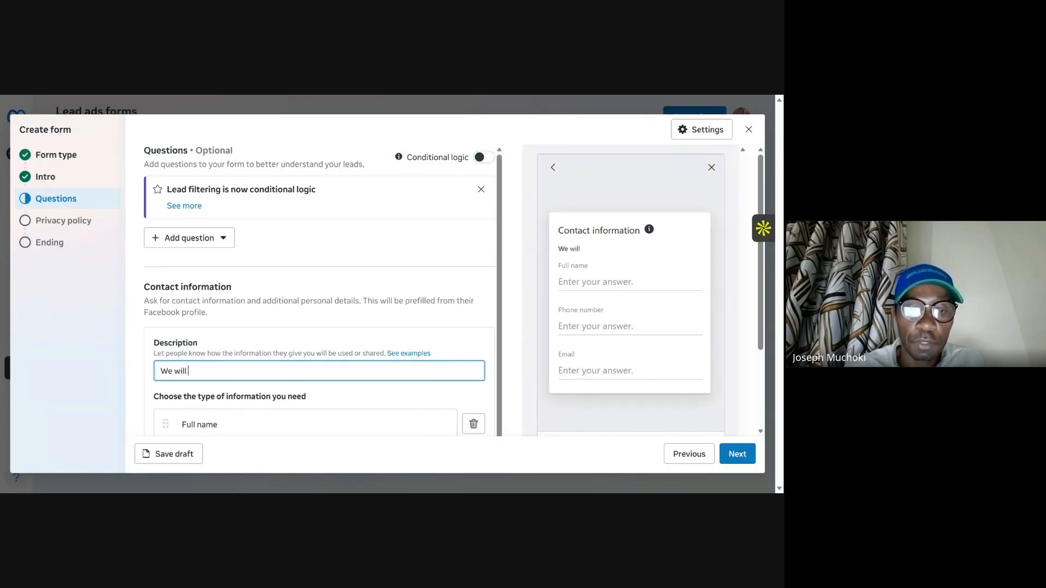
type(" use these ")
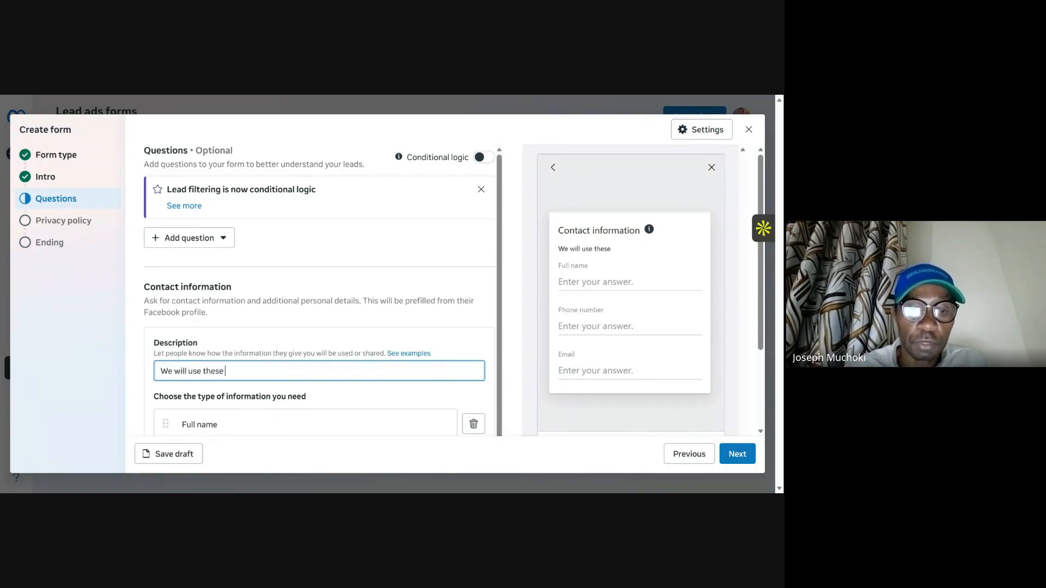
type("to cont")
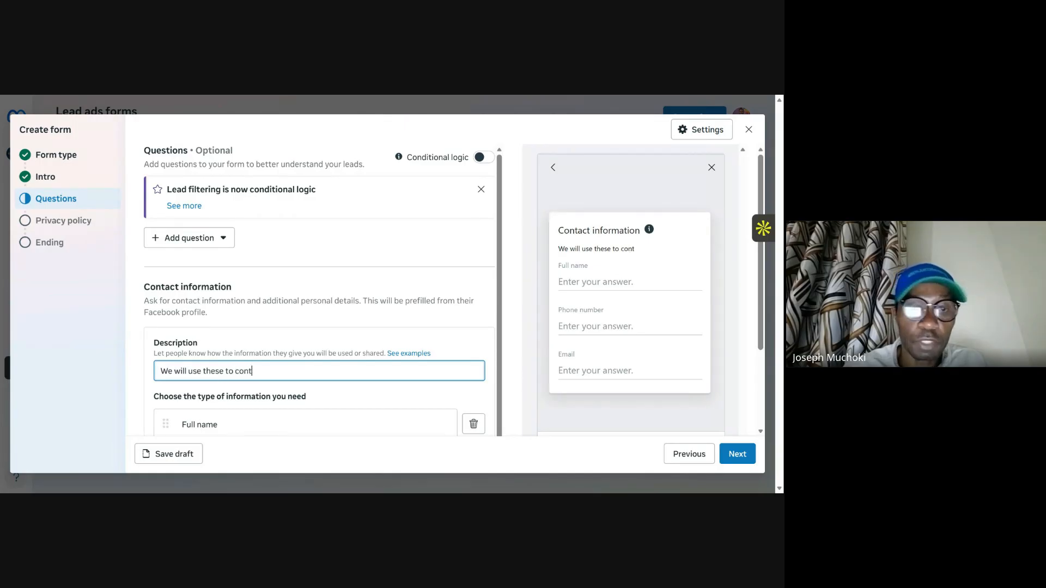
type("act you")
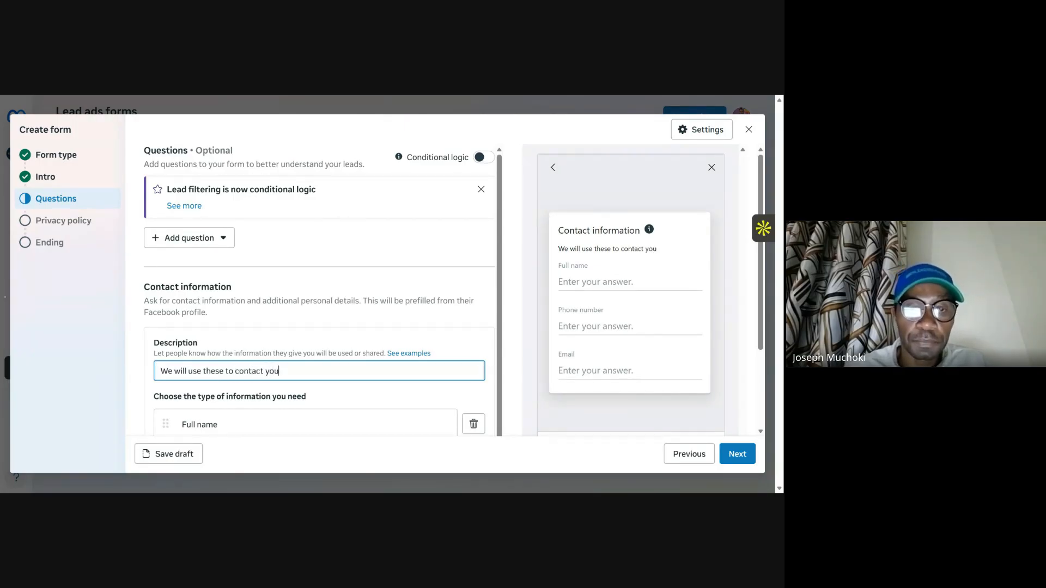
type("!")
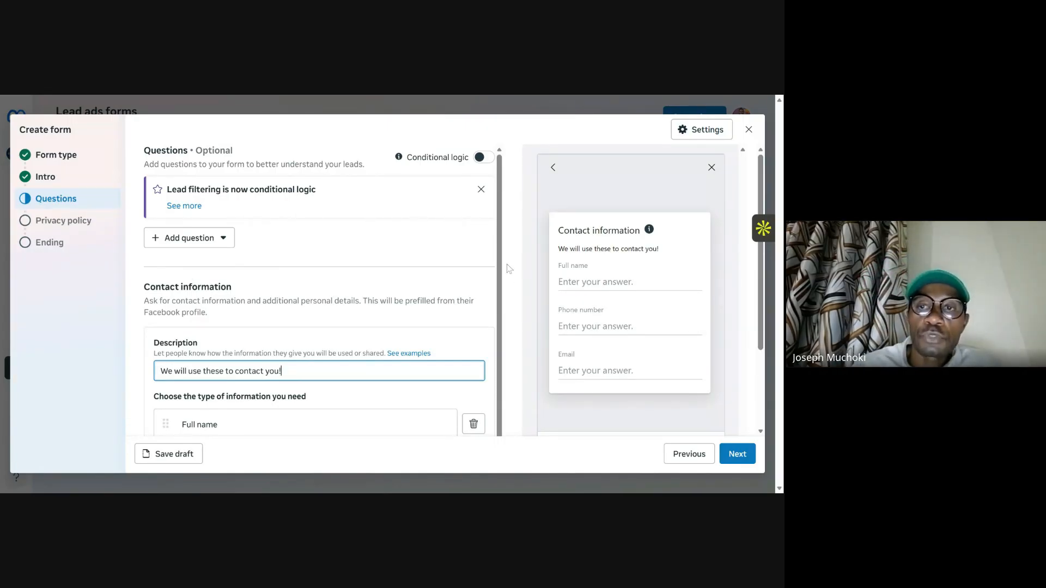
Step: Check the contact information section against the preview and open the choice of question types
scroll(368, 351, "down", 1)
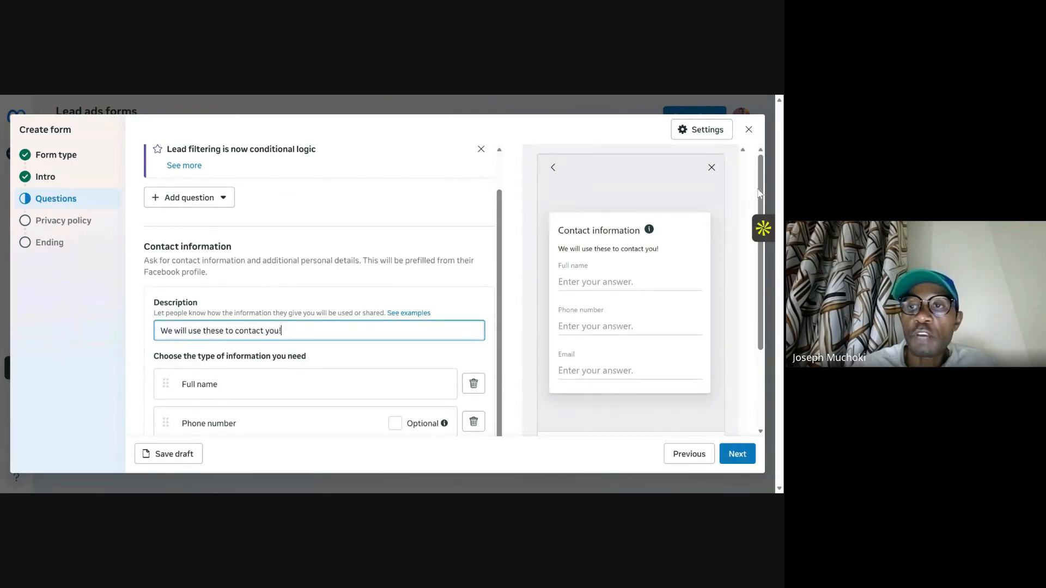
left_click_drag(760, 195, 764, 258)
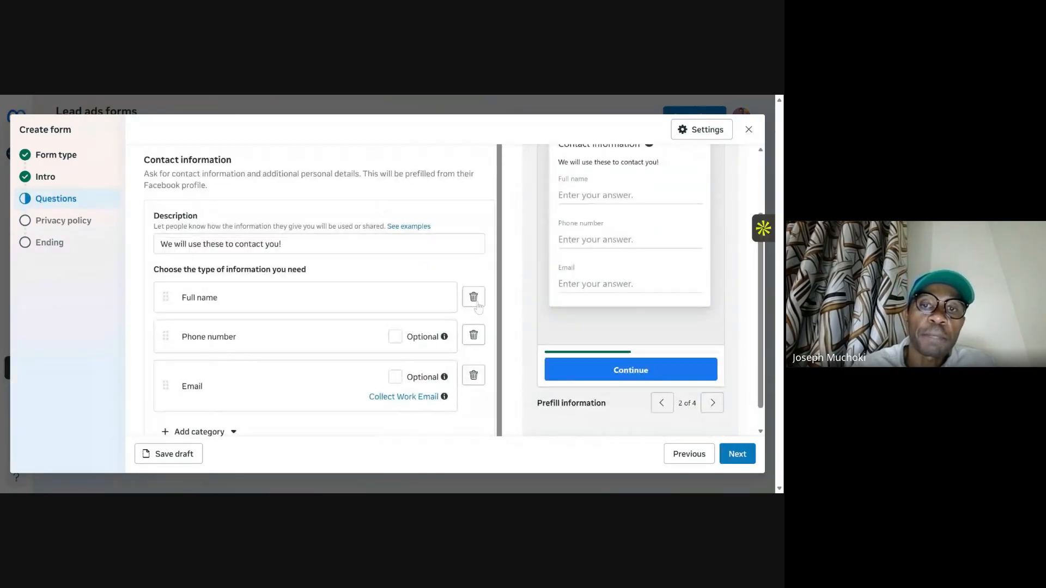
scroll(392, 324, "up", 1)
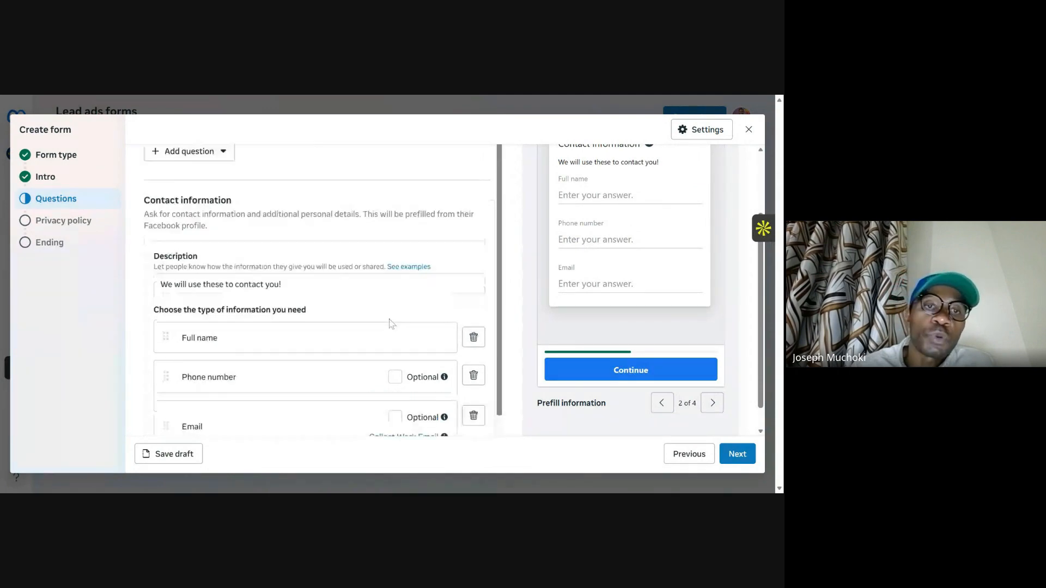
scroll(391, 324, "up", 2)
left_click(184, 238)
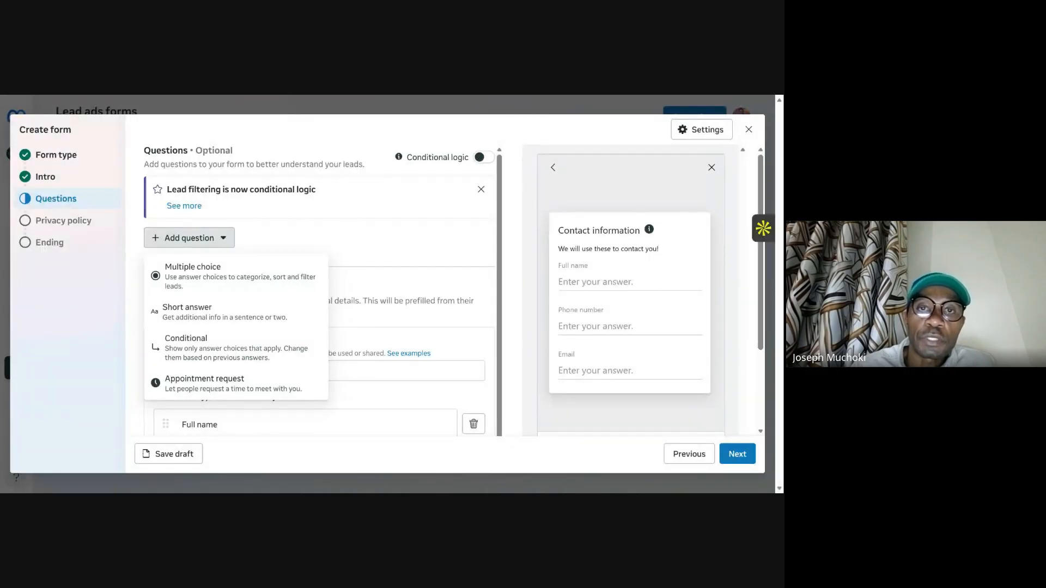
Step: Switch to Ndovesha and read through the suggested questions, from contact information and property details to budget and timeline
key("ctrl+Tab")
scroll(349, 215, "up", 6)
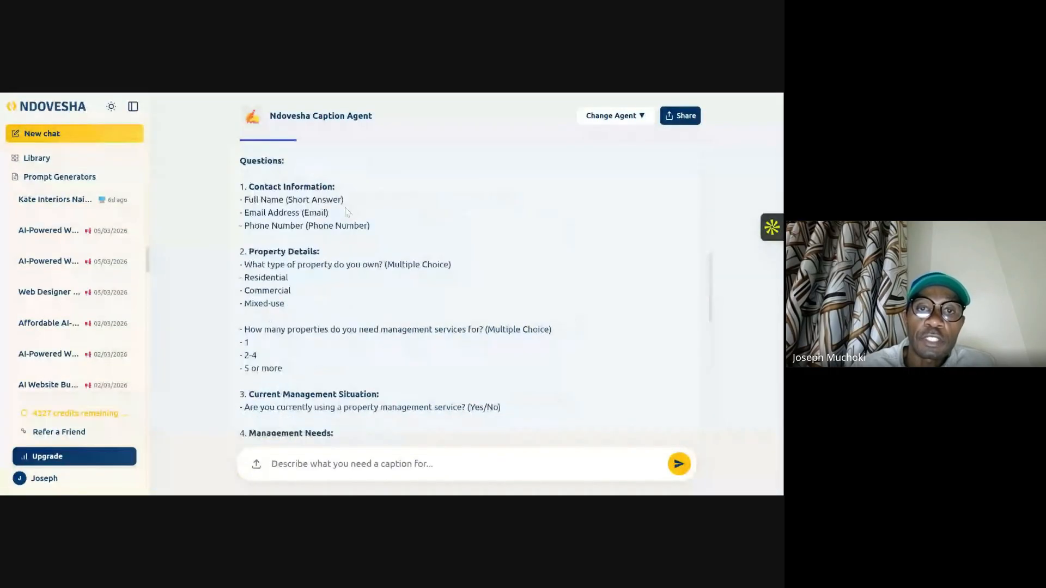
triple_click(346, 217)
scroll(347, 217, "down", 3)
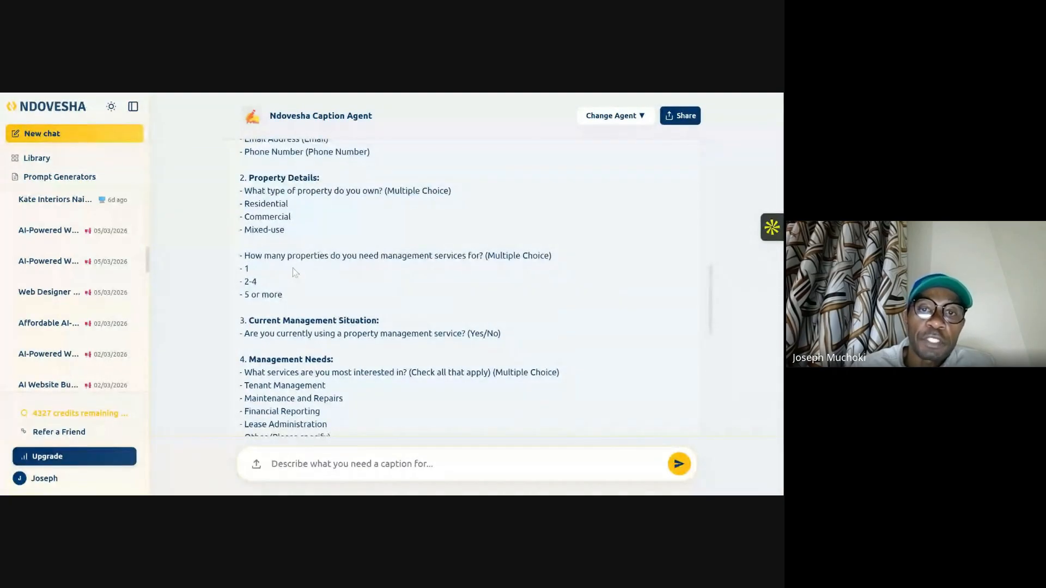
scroll(383, 314, "down", 2)
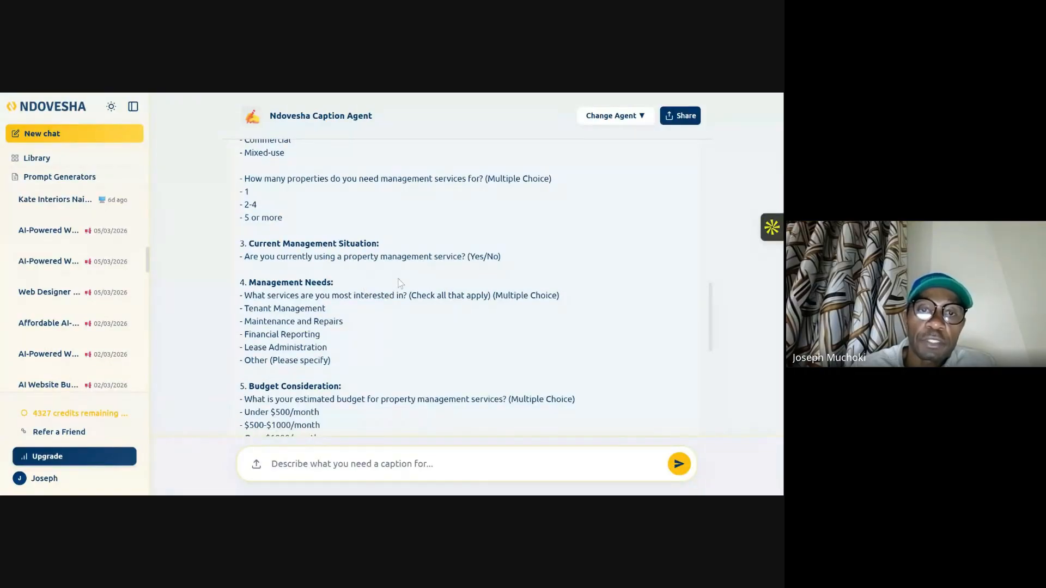
scroll(400, 283, "down", 1)
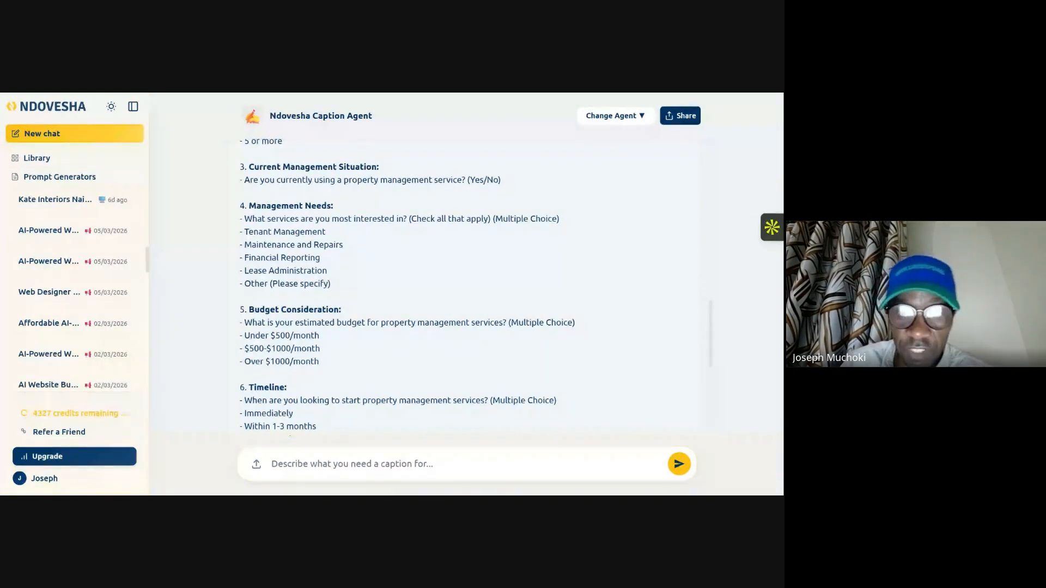
scroll(384, 336, "down", 1)
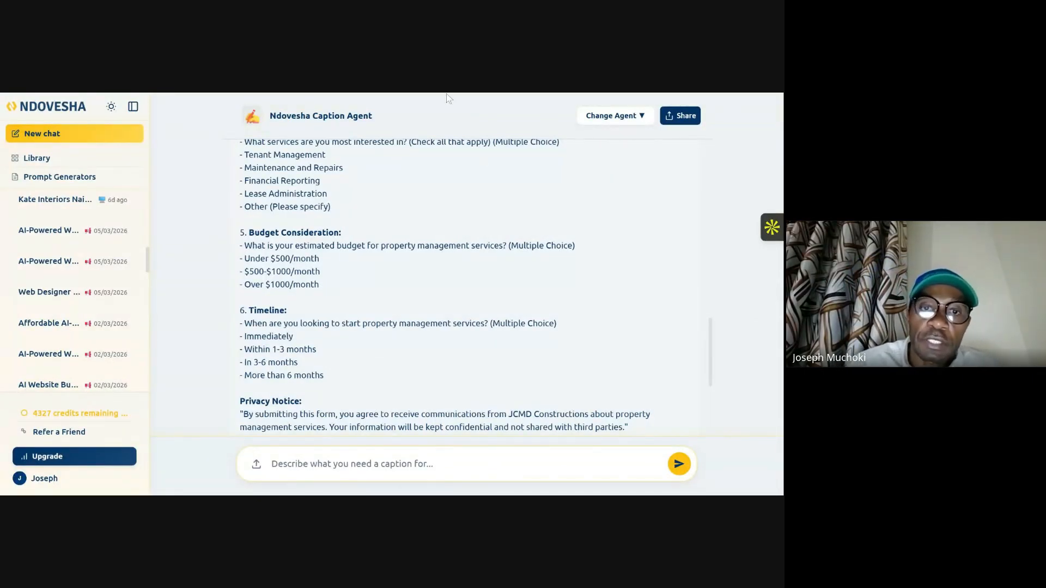
Step: Copy "What type of property do you own?" from the Ndovesha suggestions into the Meta form as a multiple choice question
scroll(360, 240, "up", 4)
scroll(368, 245, "up", 2)
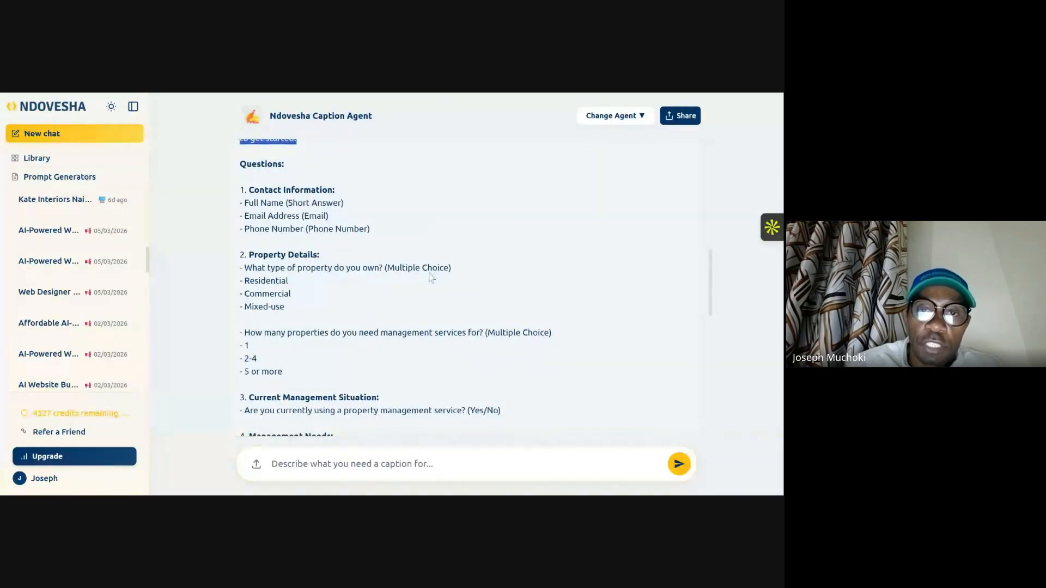
left_click_drag(383, 268, 245, 273)
key("ctrl+c")
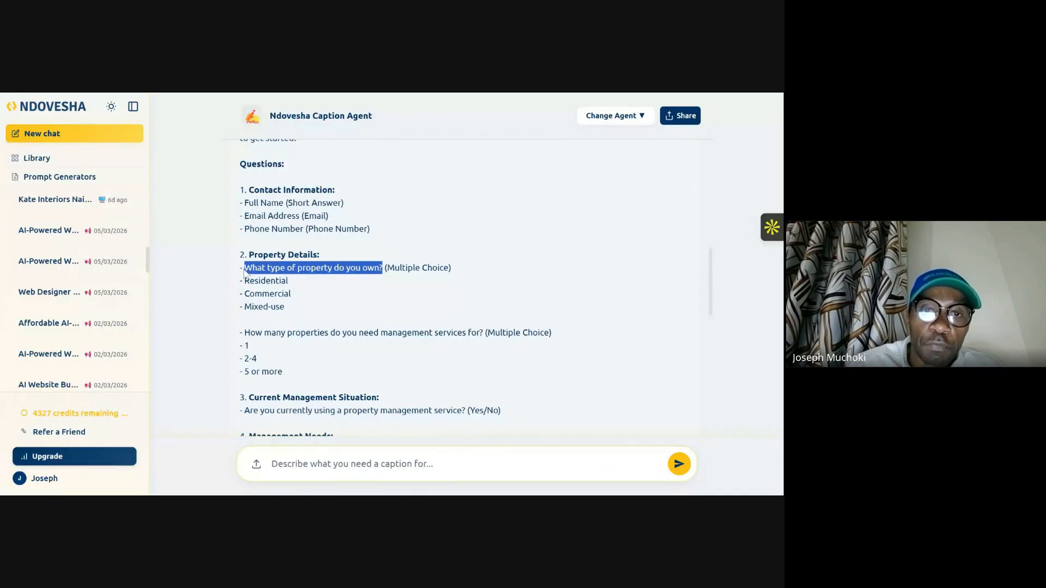
left_click(427, 97)
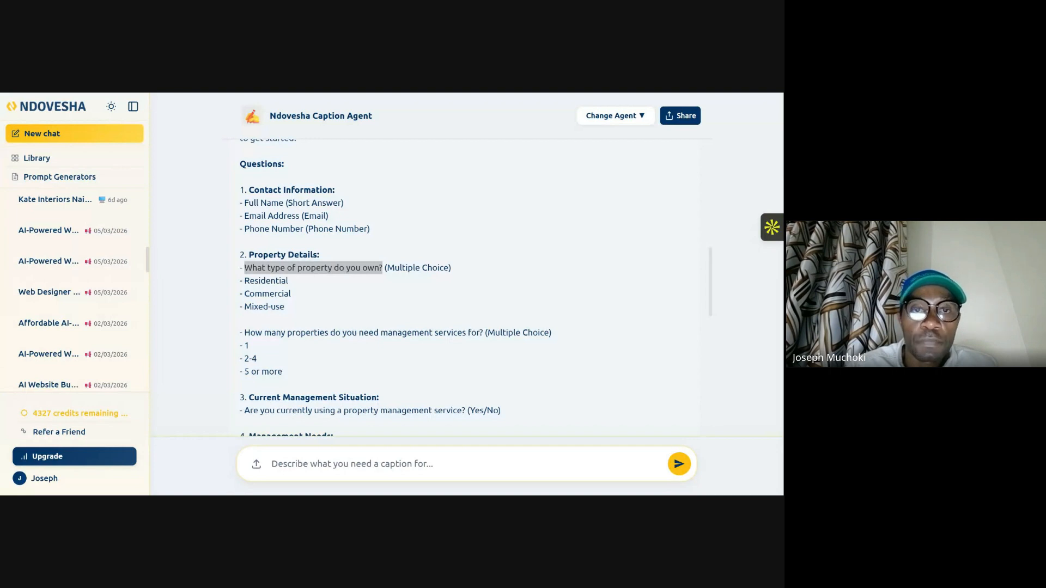
left_click(276, 96)
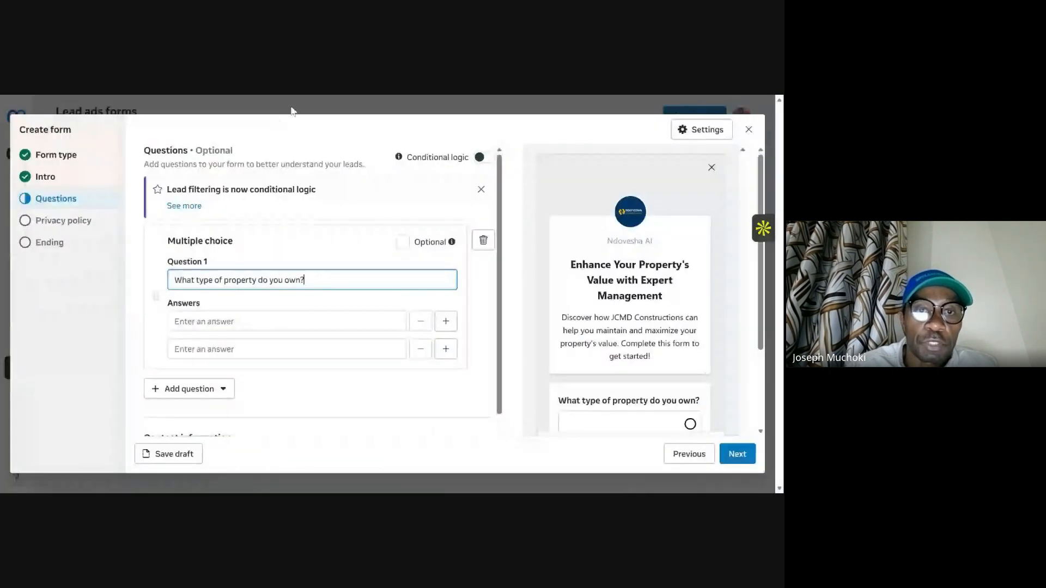
left_click(326, 97)
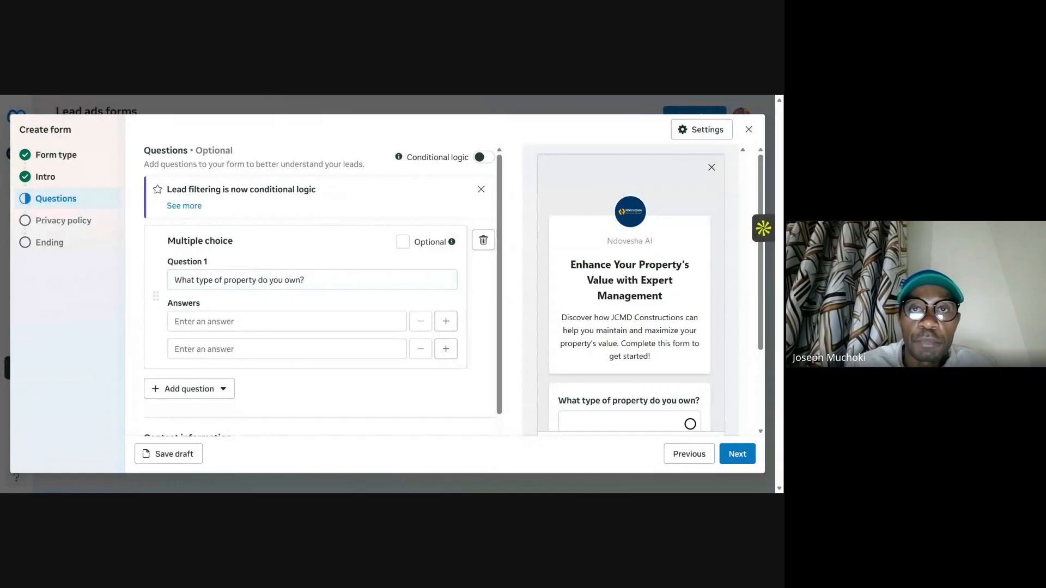
Step: Give the property type question the answers Residential, Commercial and Mixed Use
left_click(286, 321)
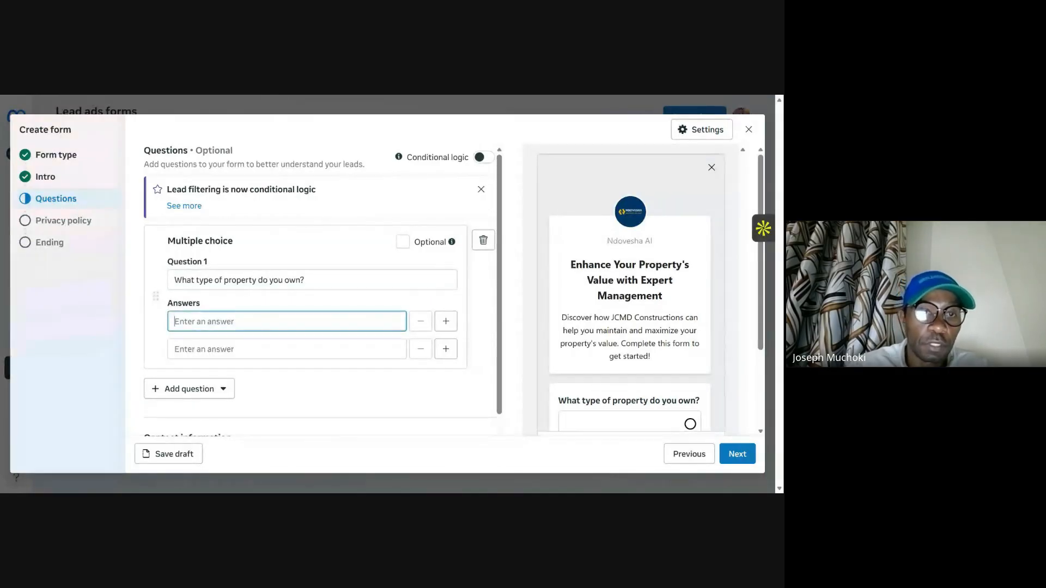
type("Residential")
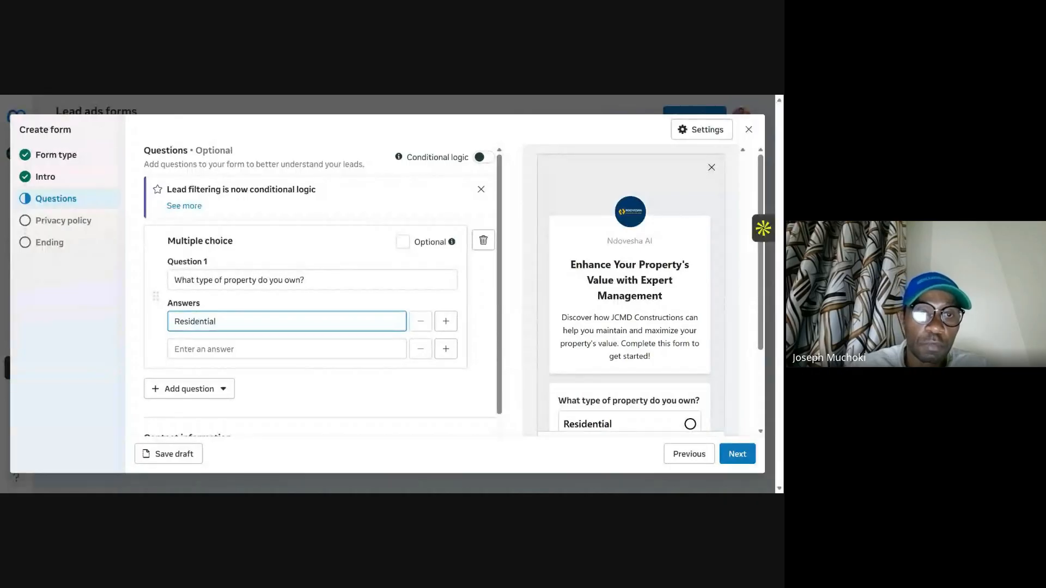
left_click(287, 349)
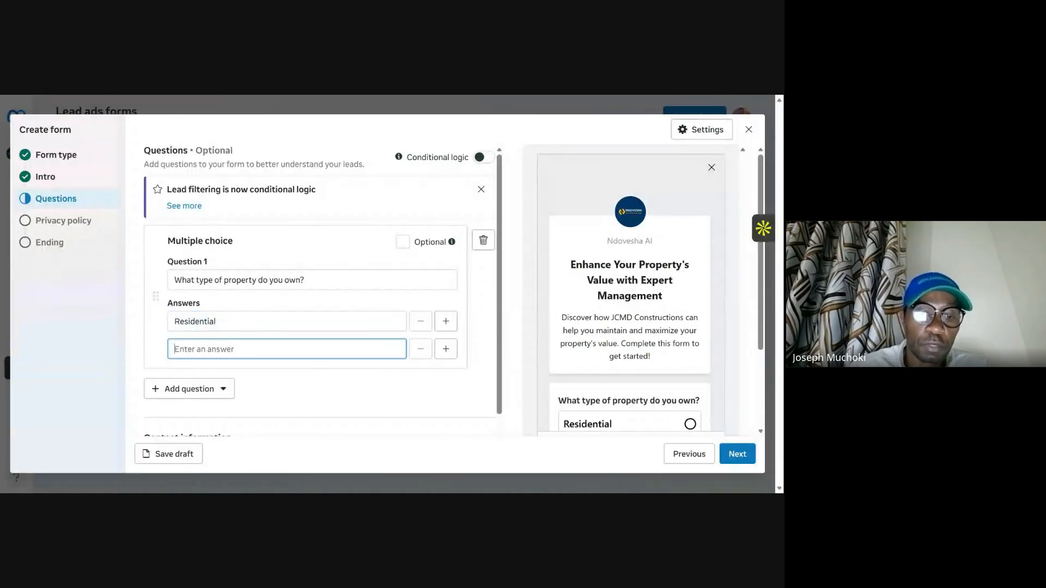
type("Commercial")
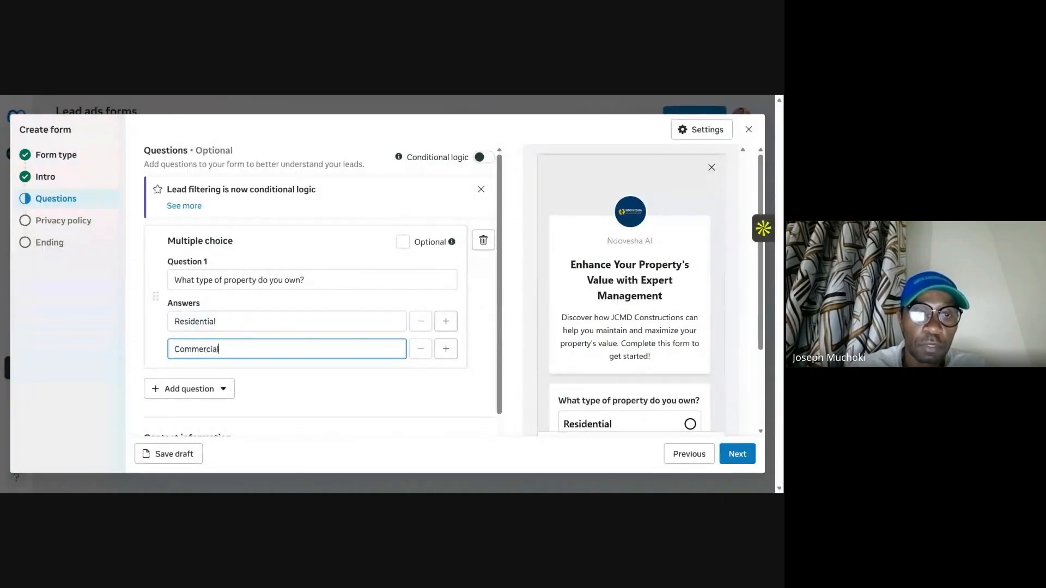
left_click(446, 349)
left_click(207, 375)
type("M")
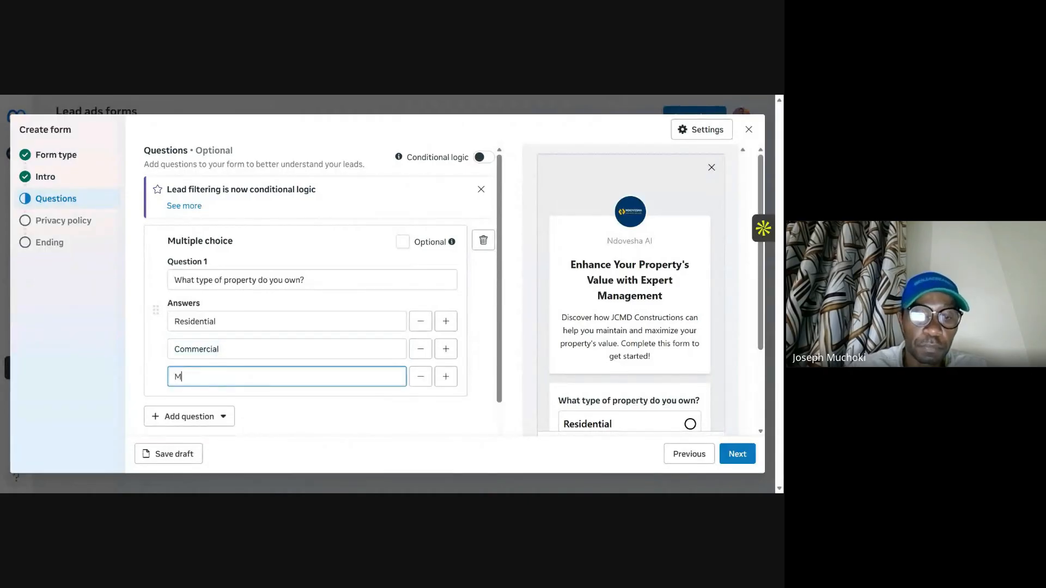
type("ixed Use")
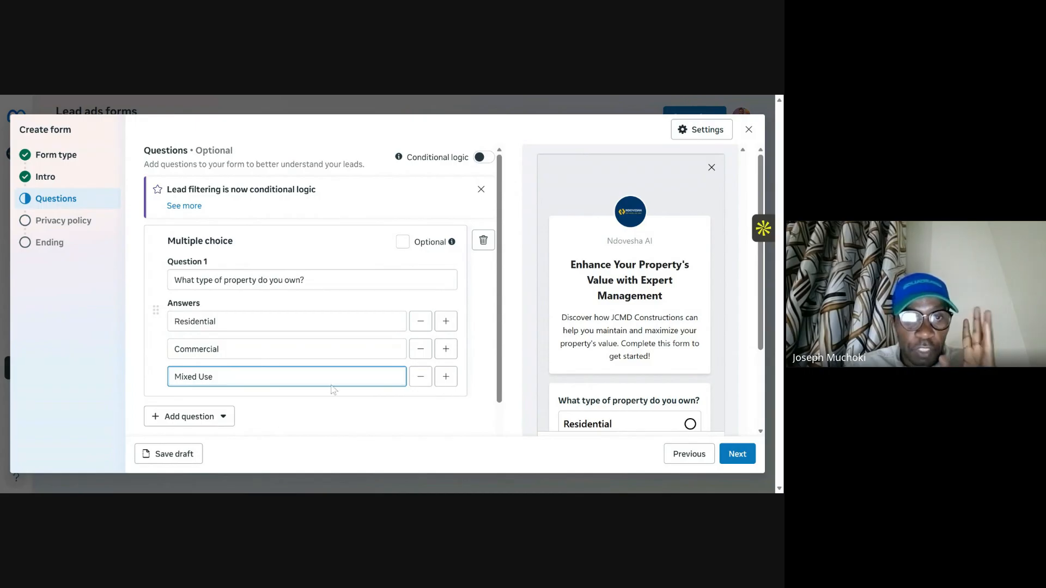
Step: Add a second multiple choice question with Ndovesha's suggested wording "How many properties do you need management services for?"
left_click(215, 418)
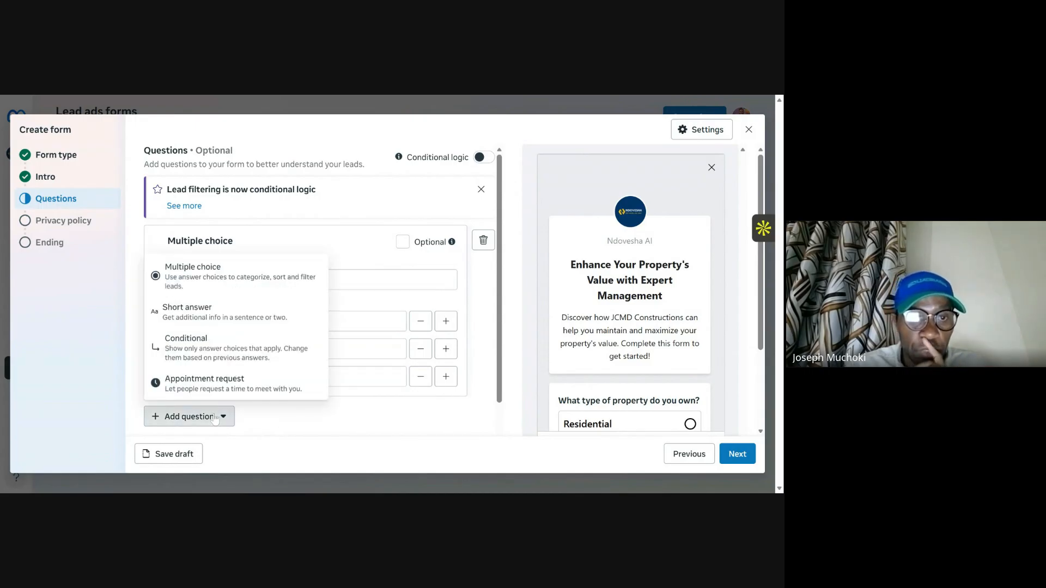
left_click(248, 272)
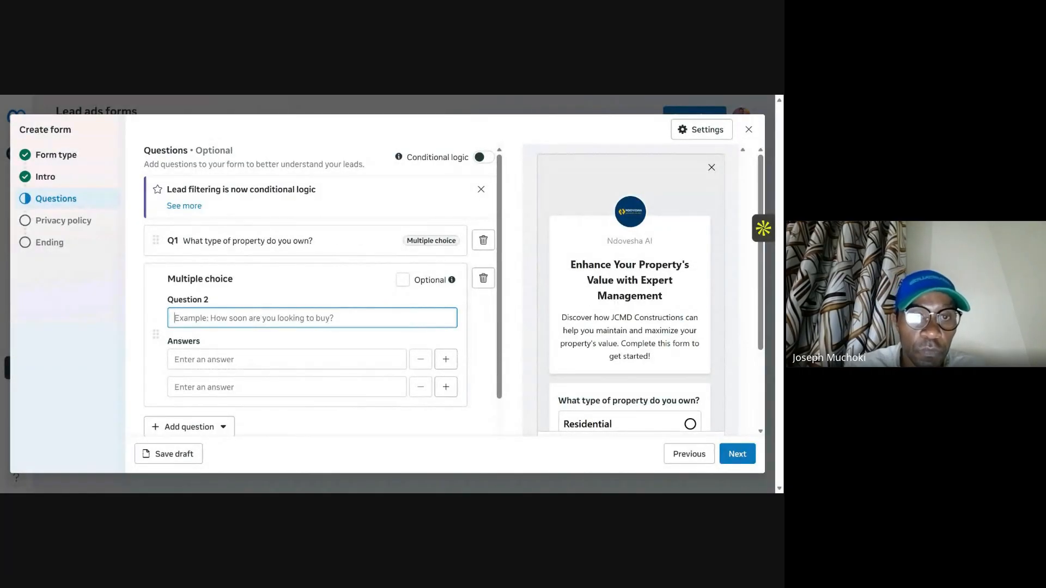
key("ctrl+v")
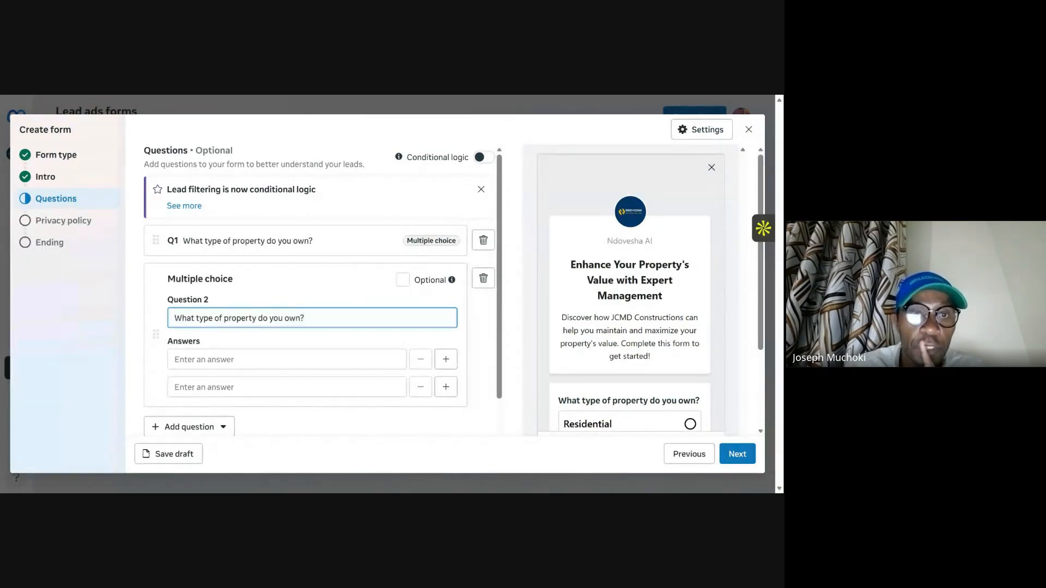
left_click(258, 94)
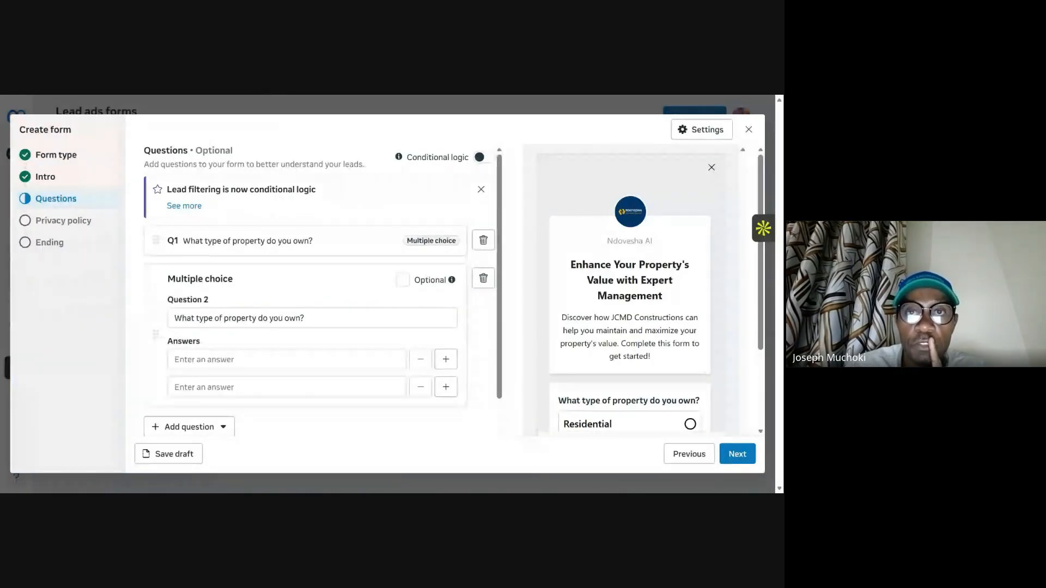
left_click(278, 95)
triple_click(237, 314)
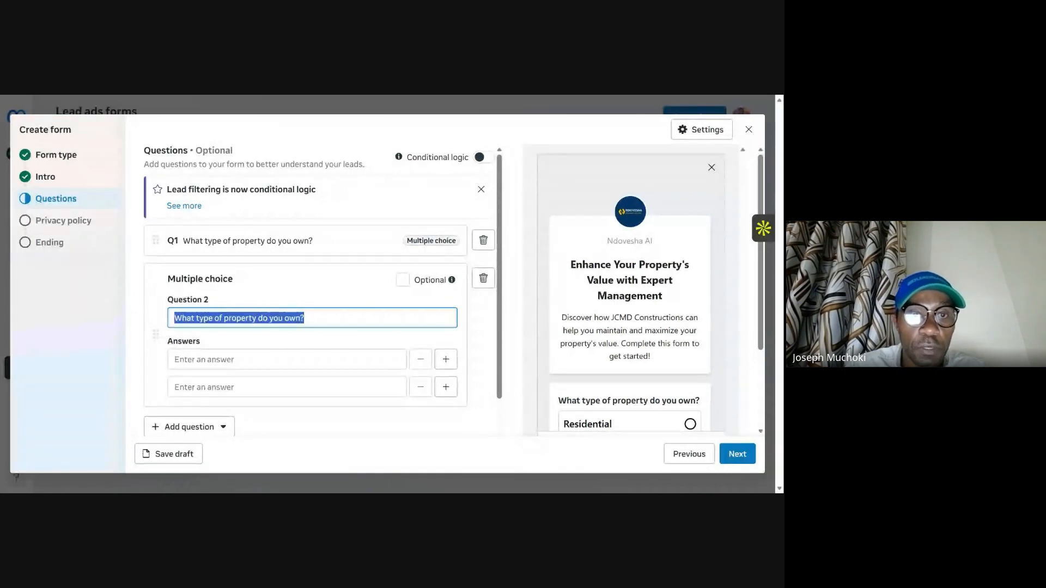
type("How many properties do you need management services for?")
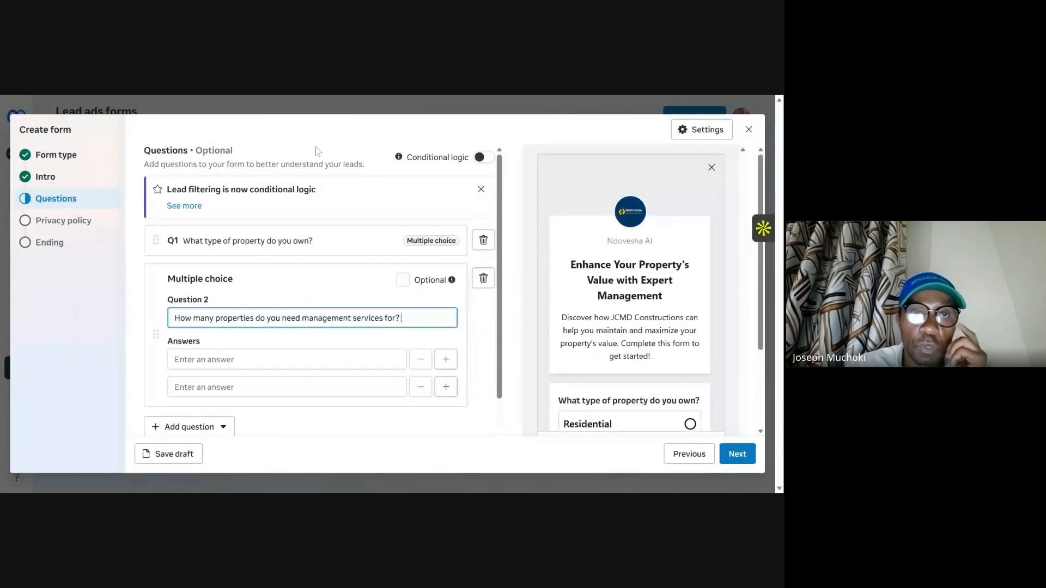
Step: Check Ndovesha's suggested options and give the number-of-properties question the answers 1, 2-4 and 5+
key("Tab")
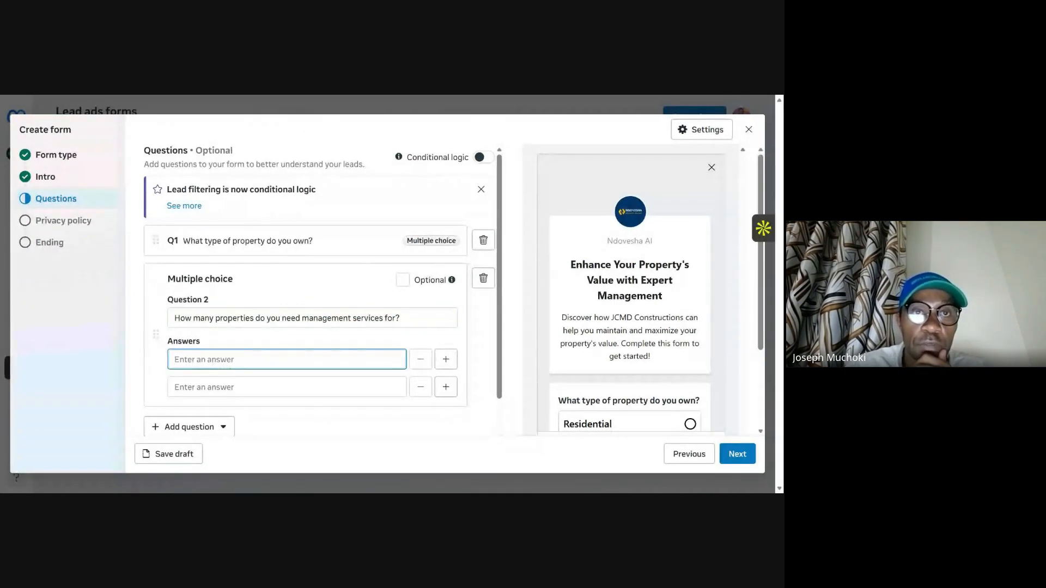
key("alt+Tab")
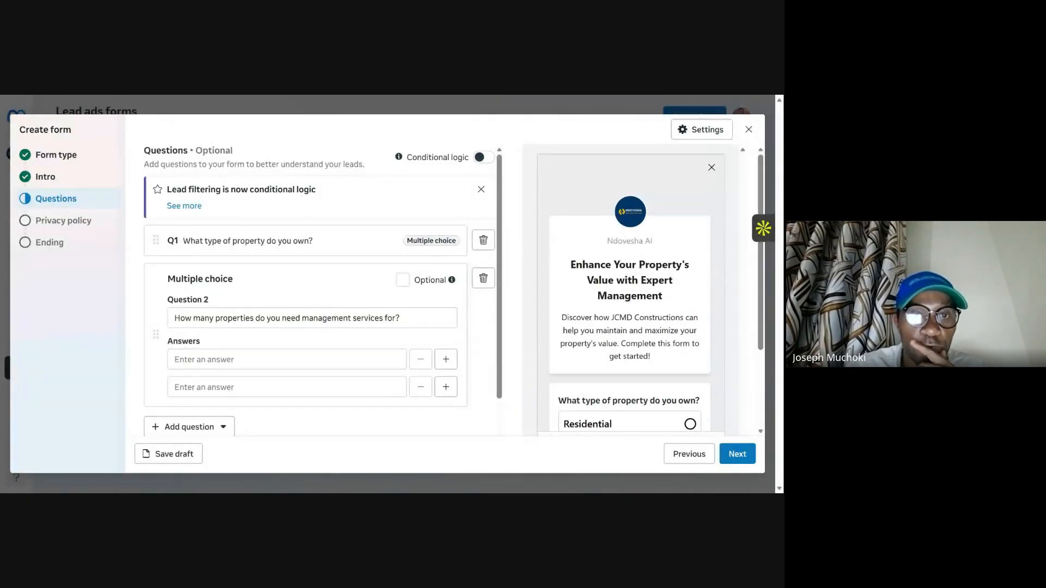
key("alt+Tab")
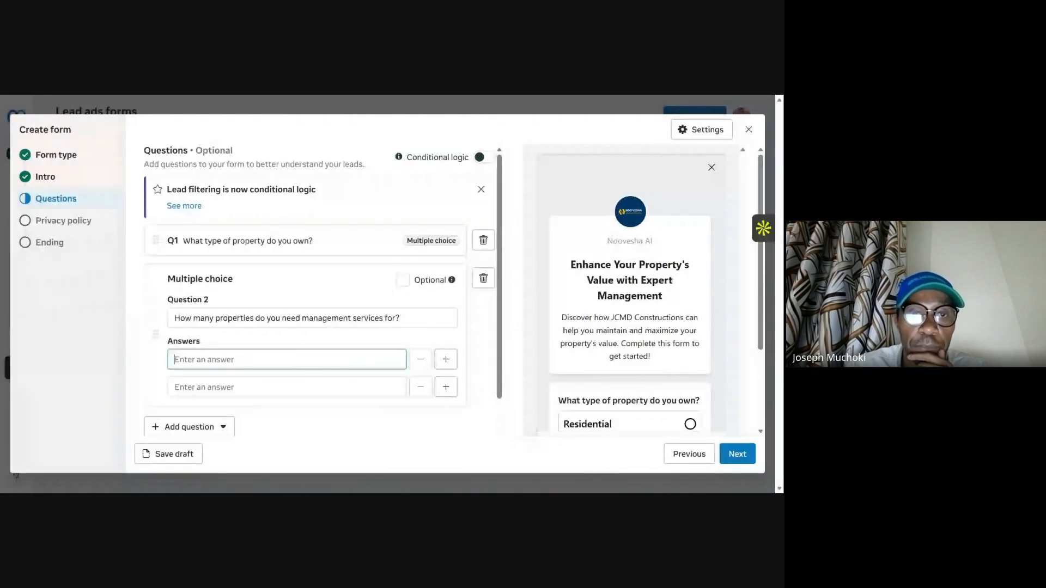
type("1")
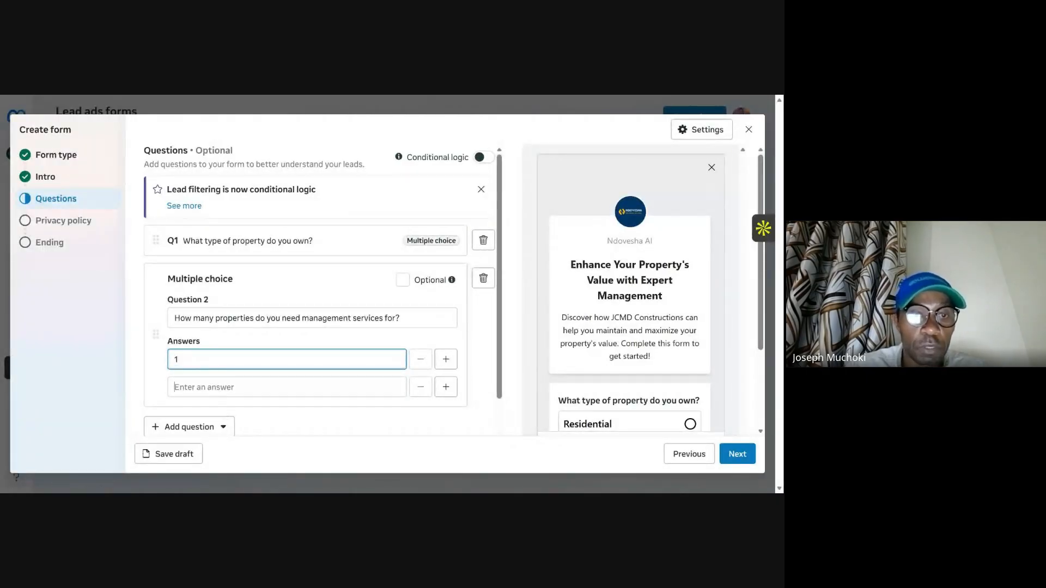
left_click(287, 388)
type("2-4")
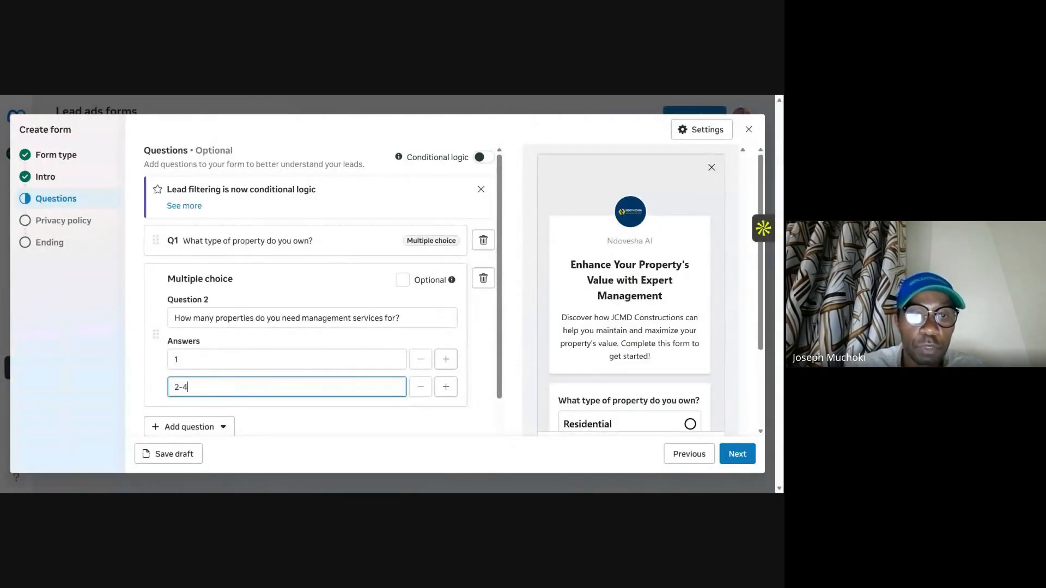
left_click(445, 387)
scroll(212, 349, "down", 2)
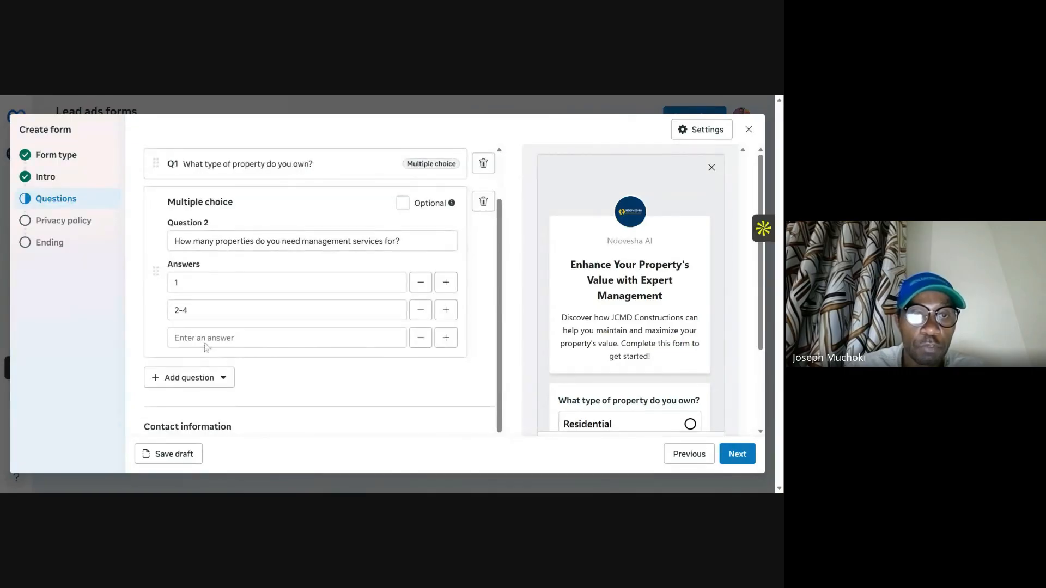
left_click(207, 345)
type("5+")
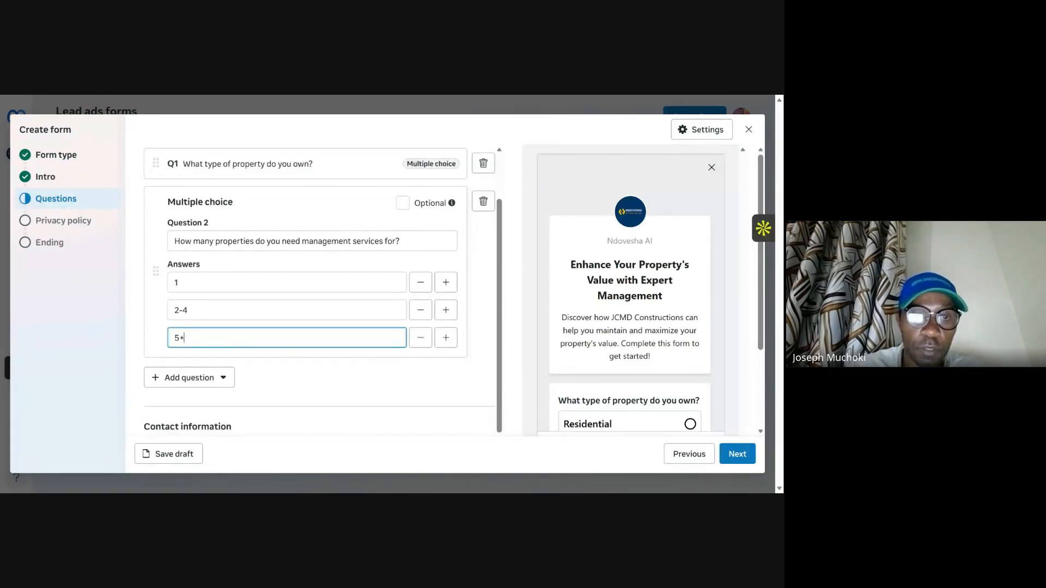
Step: Add Ndovesha's suggested multiple choice question "Are you currently using a property management service?" with the answers Yes and No
left_click(217, 379)
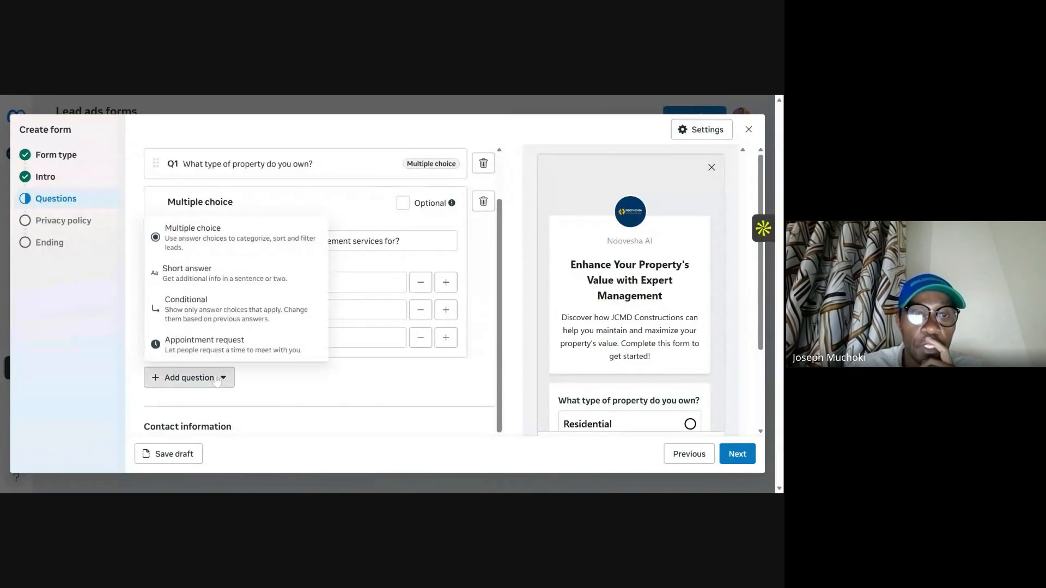
left_click(185, 233)
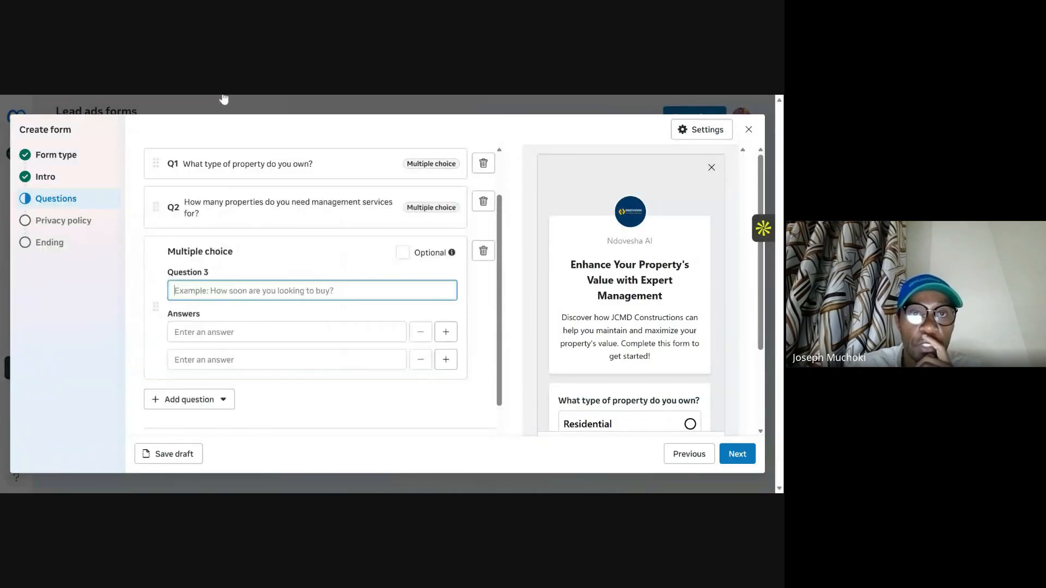
left_click(224, 100)
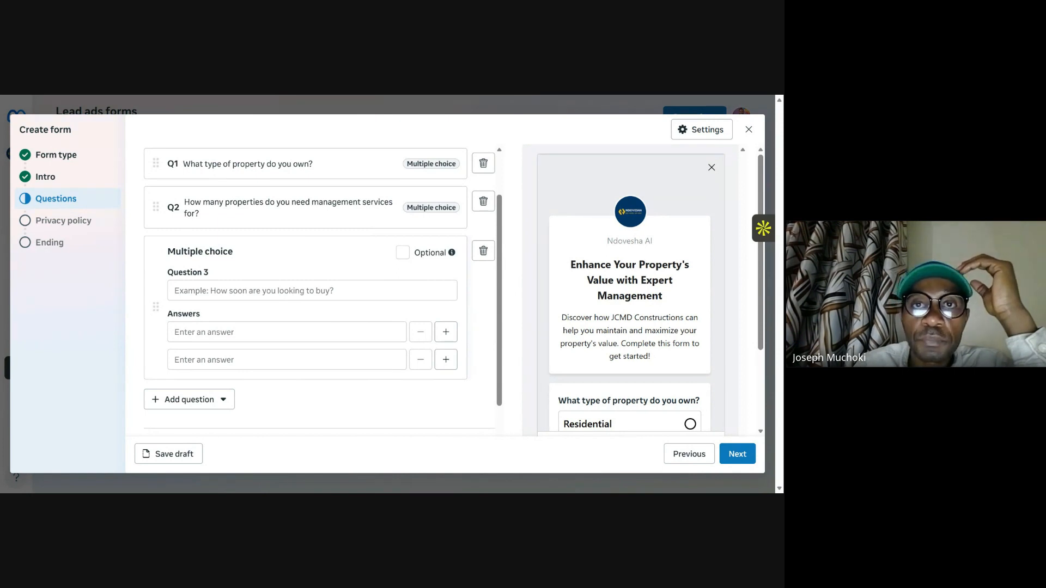
key("alt+Tab")
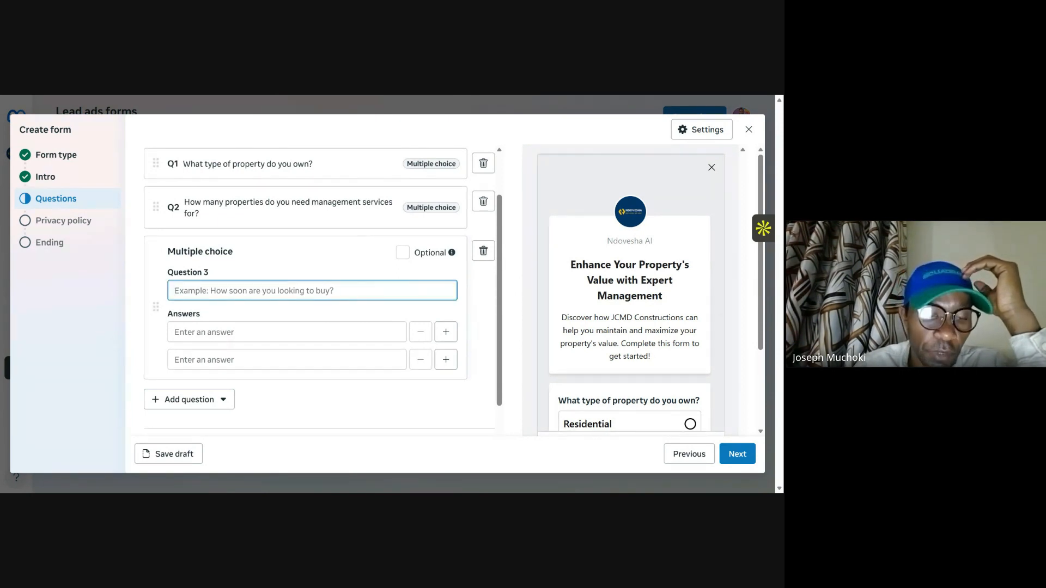
type("Are you currently using a property management service?")
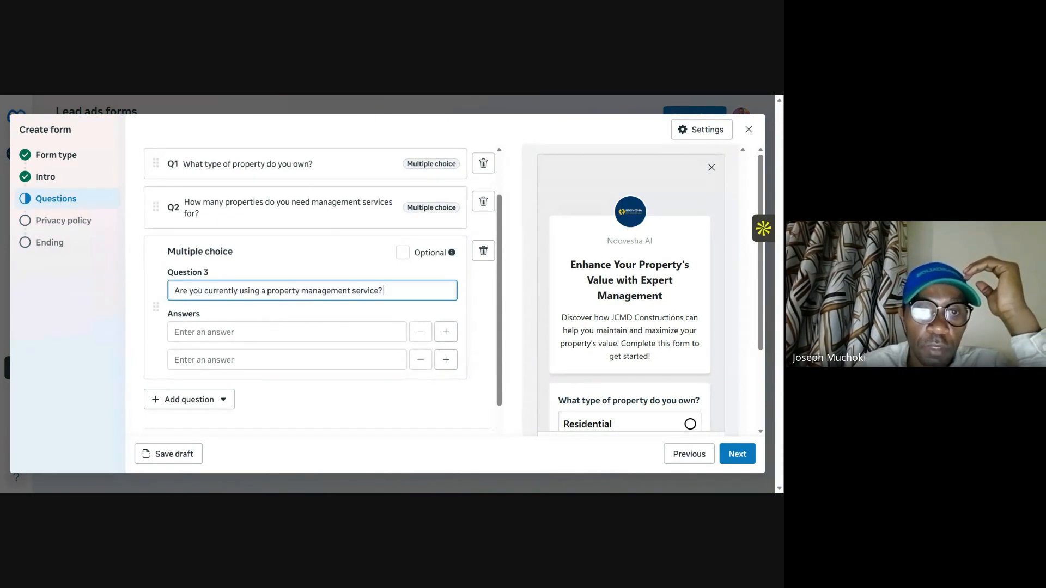
left_click(276, 330)
type("Yes")
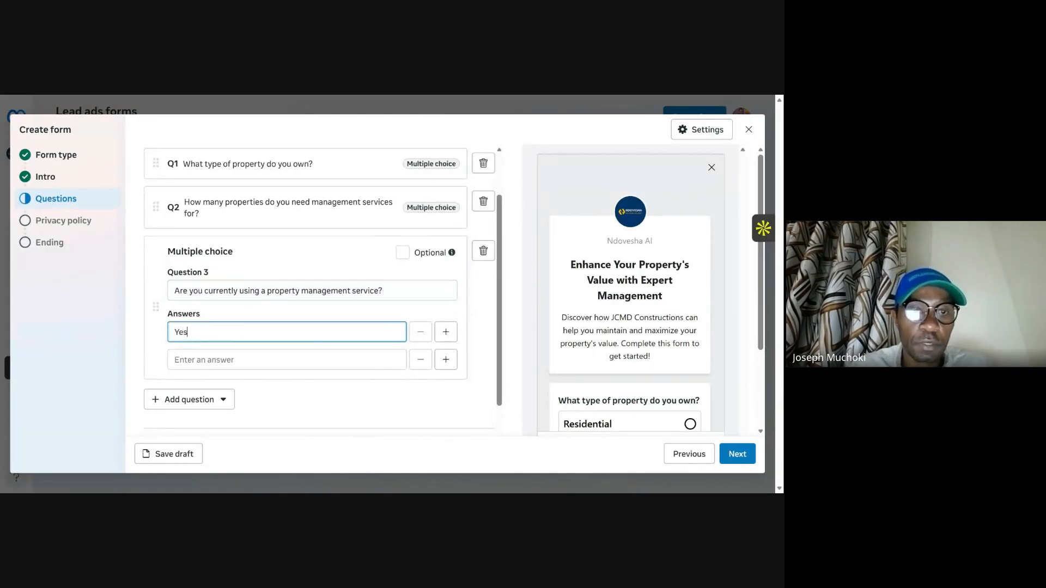
key("Tab")
type("No")
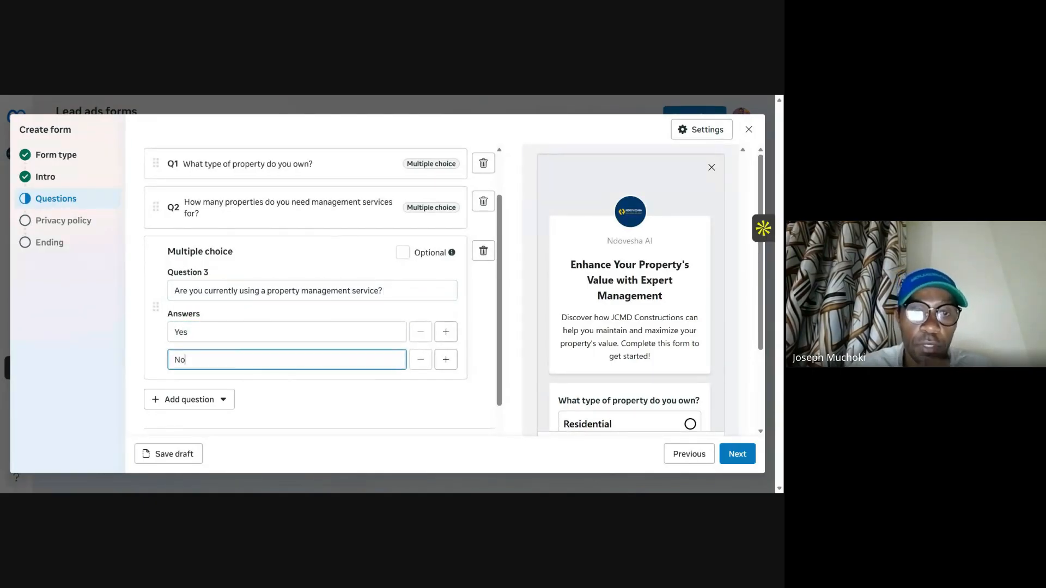
Step: Add a fourth multiple choice question with Ndovesha's suggested wording "What services are you most interested in?"
left_click(229, 402)
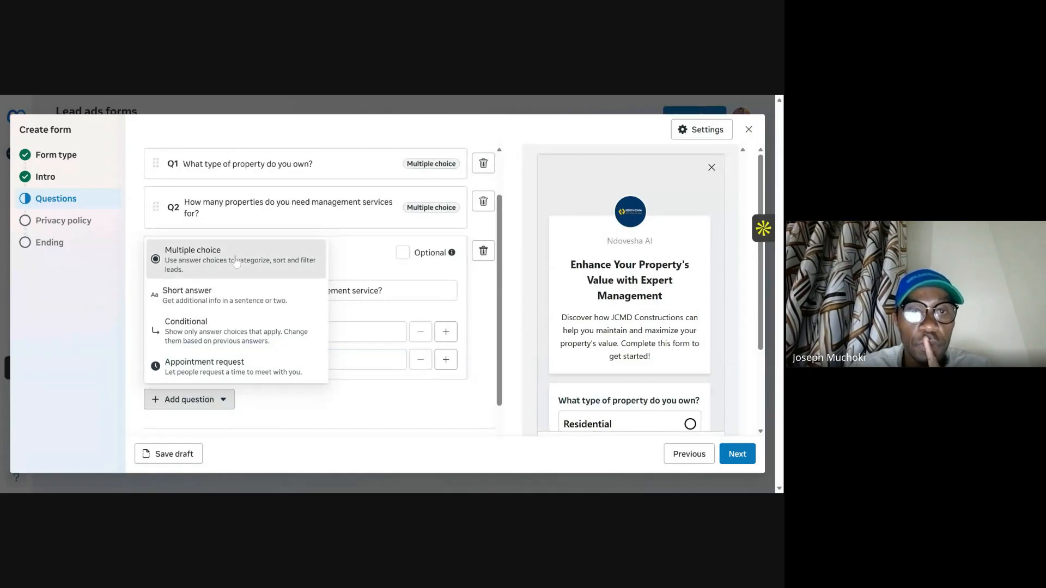
left_click(235, 261)
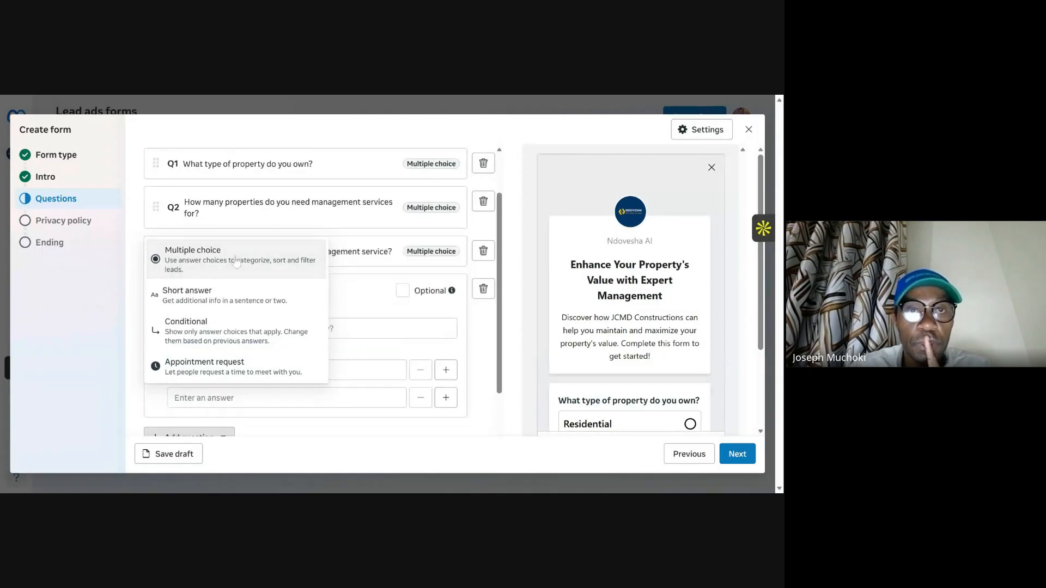
left_click(298, 96)
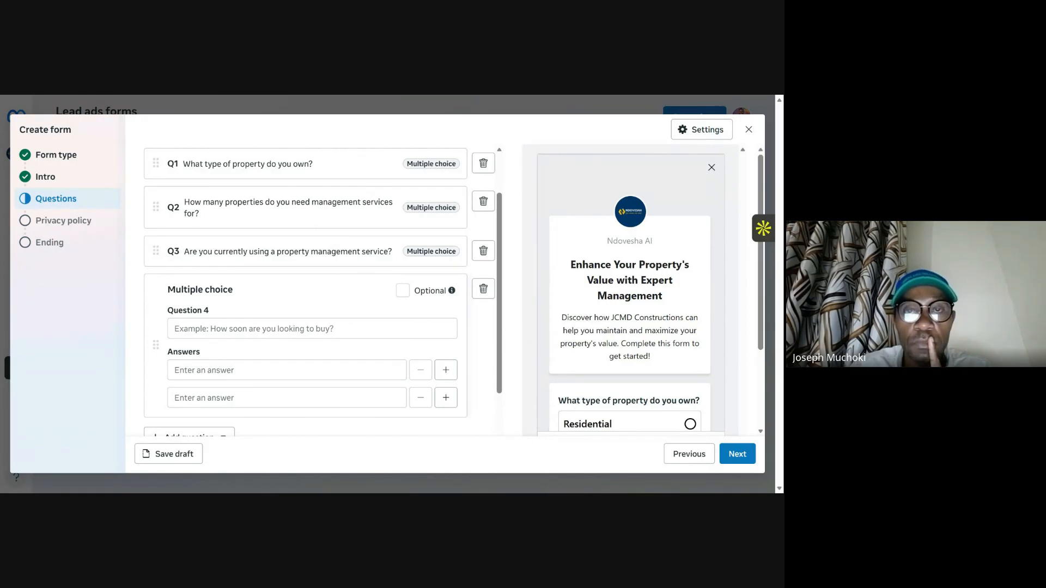
left_click(236, 333)
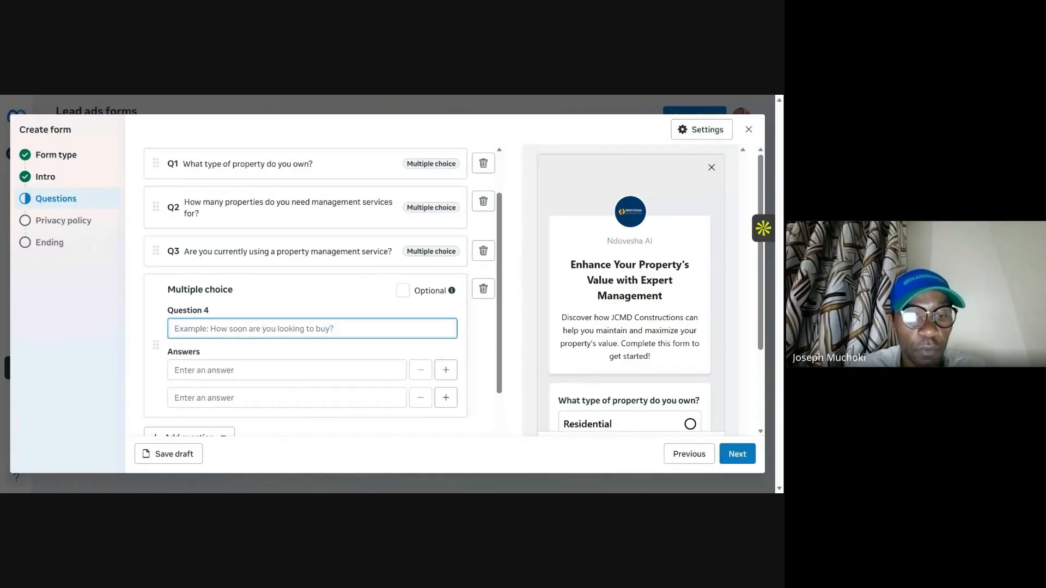
type("What services are you most interested in?")
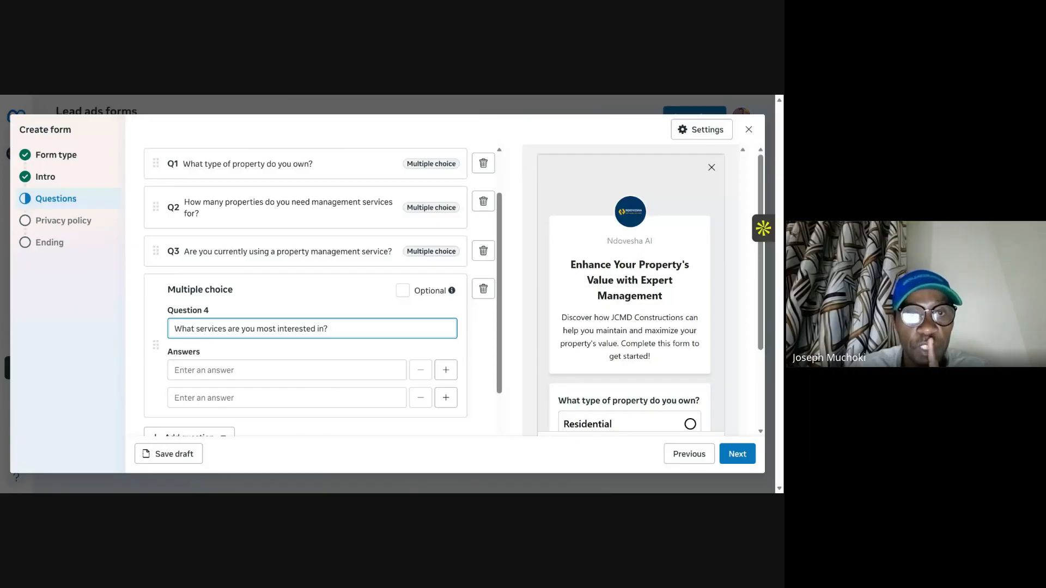
Step: Check Ndovesha's suggested options and enter "Tenant Management" as the first answer to the services question
key("alt+Tab")
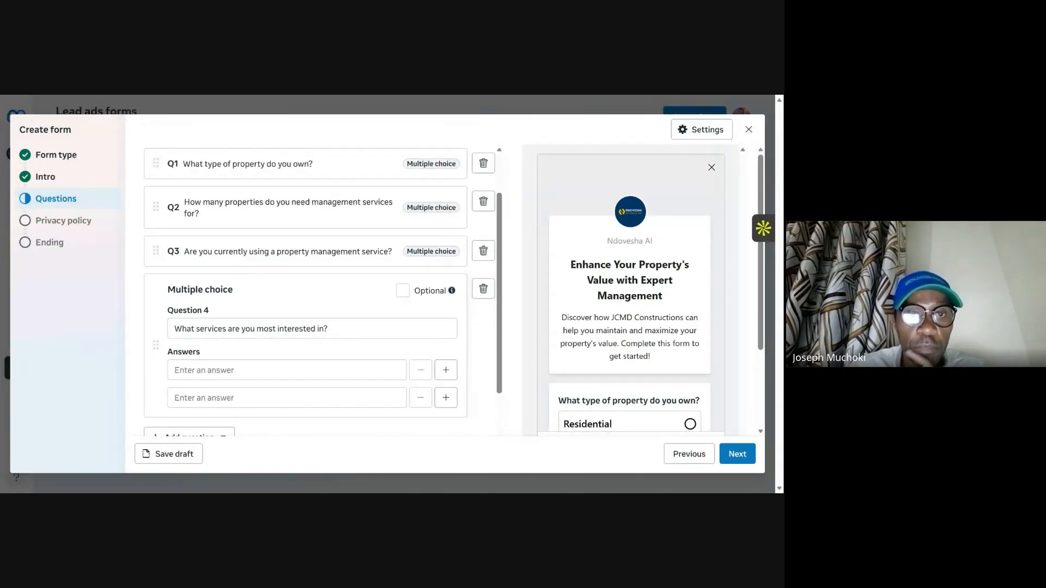
key("alt+Tab")
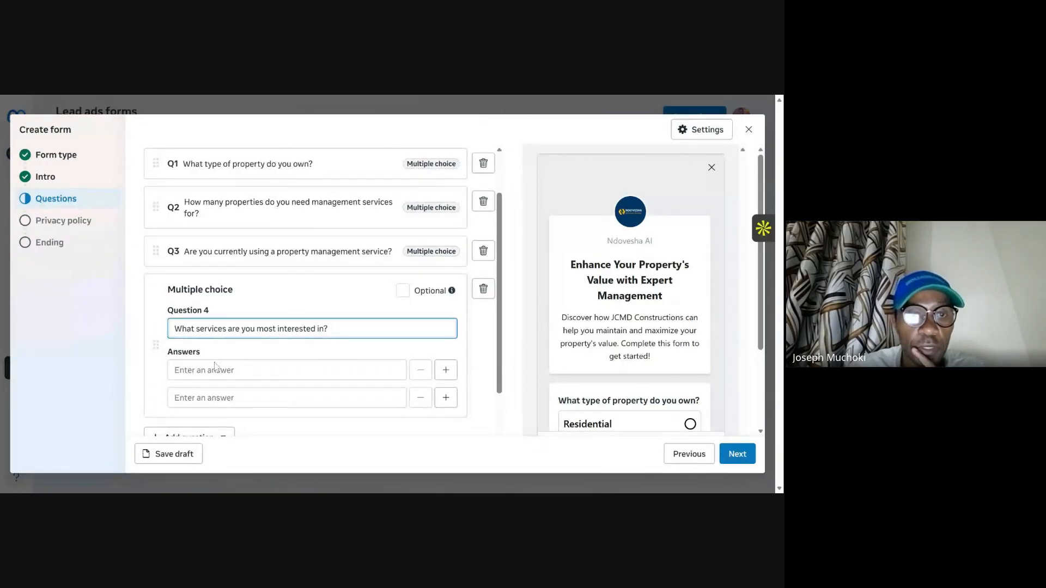
key("Tab")
type("Te")
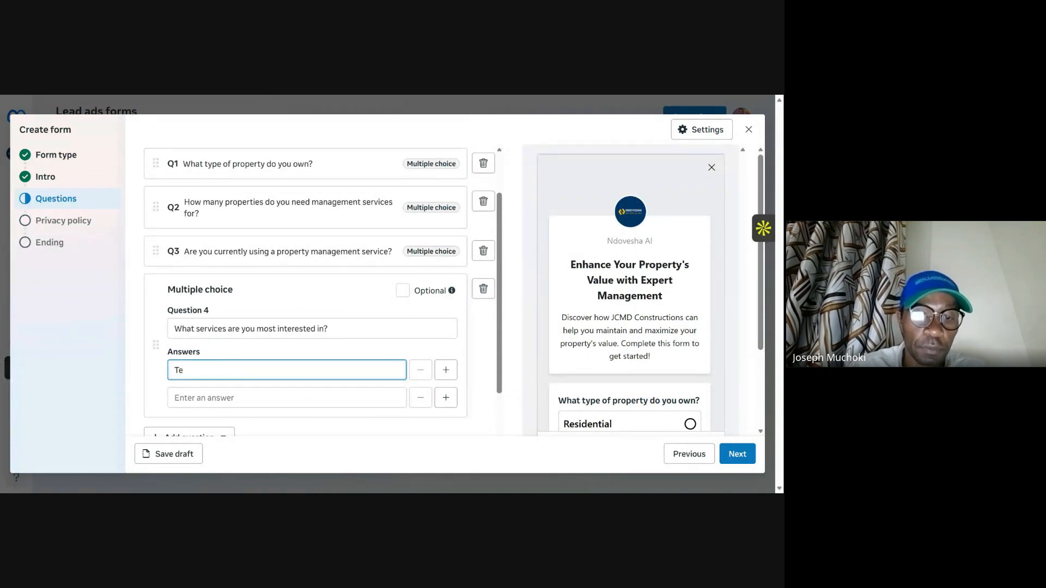
type("nant MANAG")
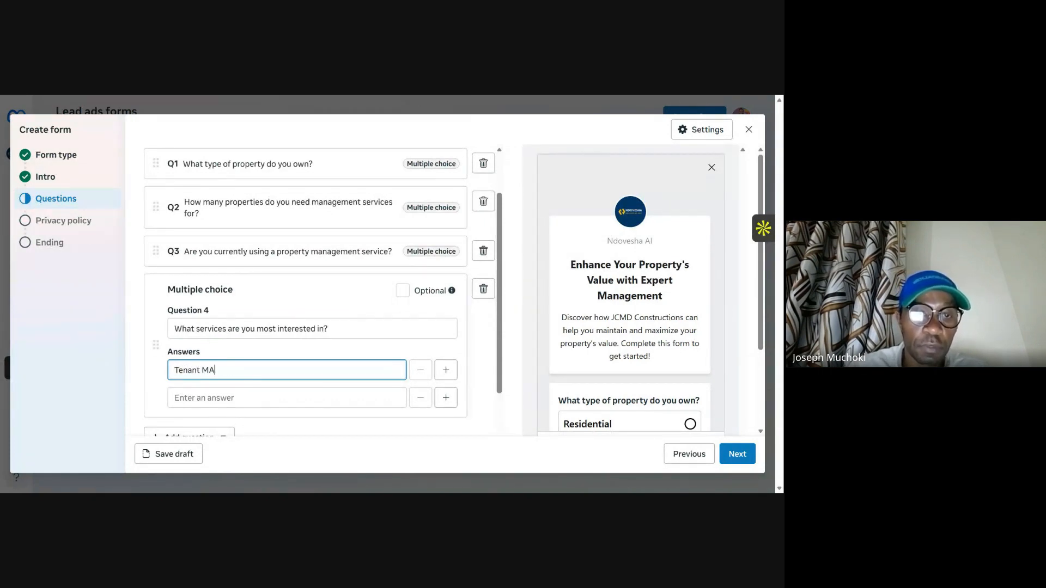
key("BackSpace")
key("BackSpace")
key("BackSpace")
key("BackSpace")
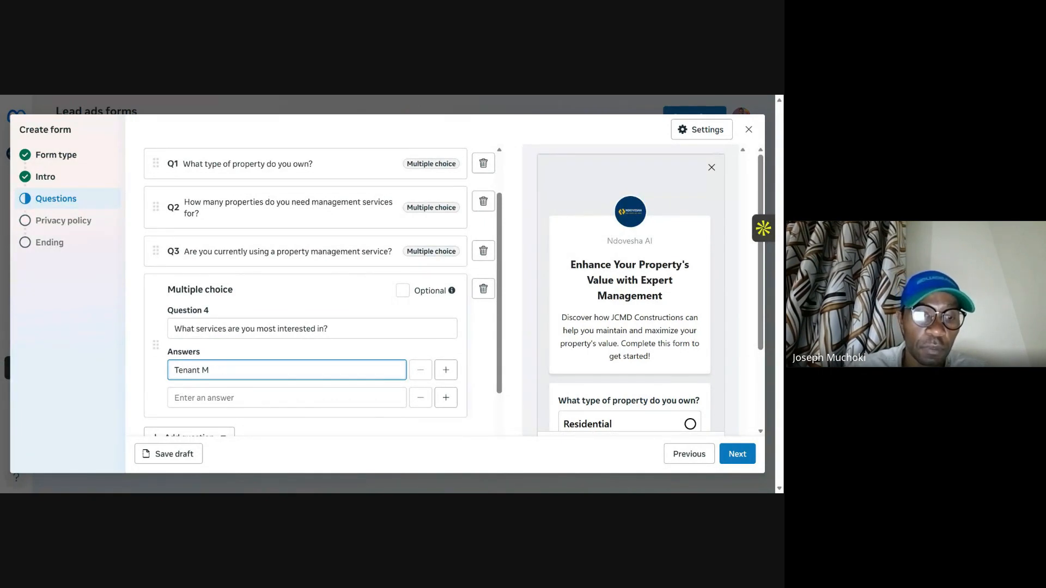
type("a")
type("nagement")
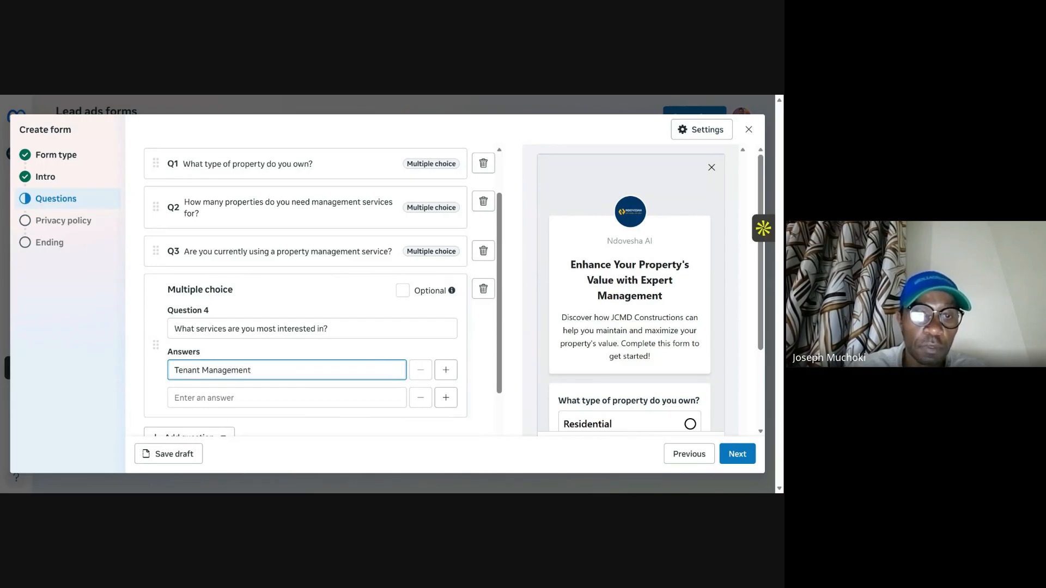
Step: Enter "Maintenance and repairs" as the second answer to the services question
left_click(286, 398)
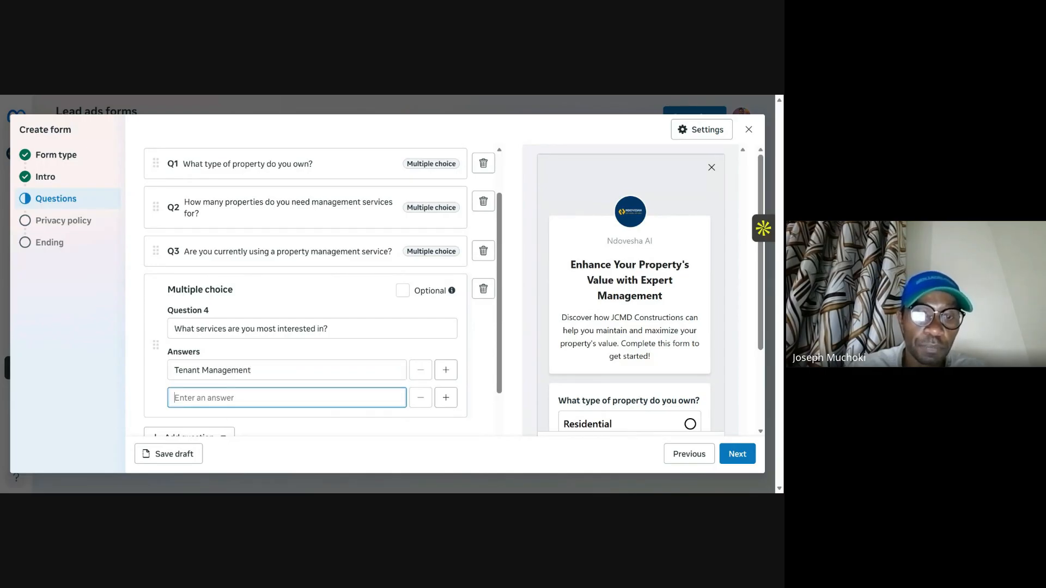
type("Maint")
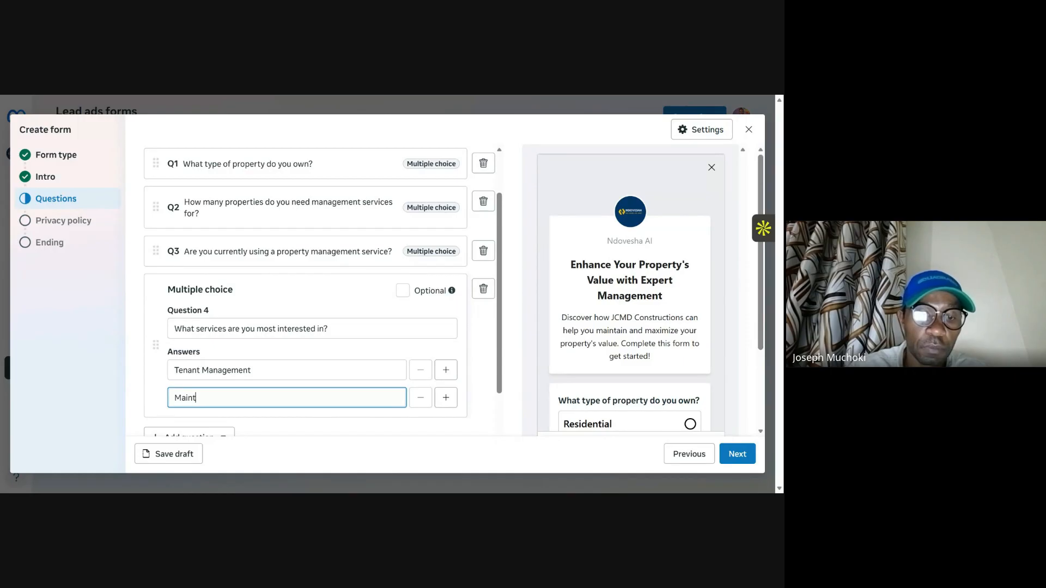
type("encan")
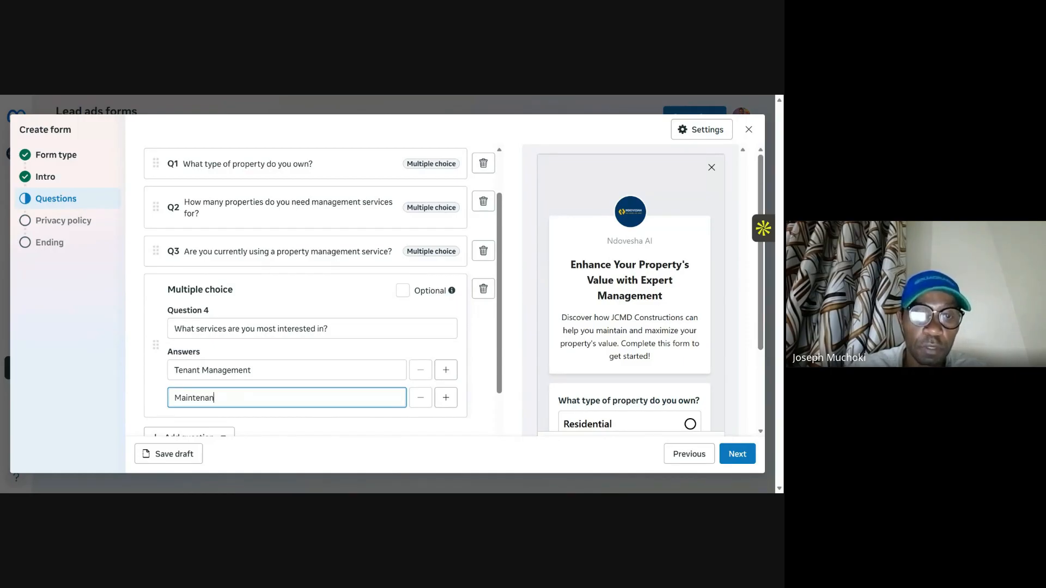
type("ce and repairs")
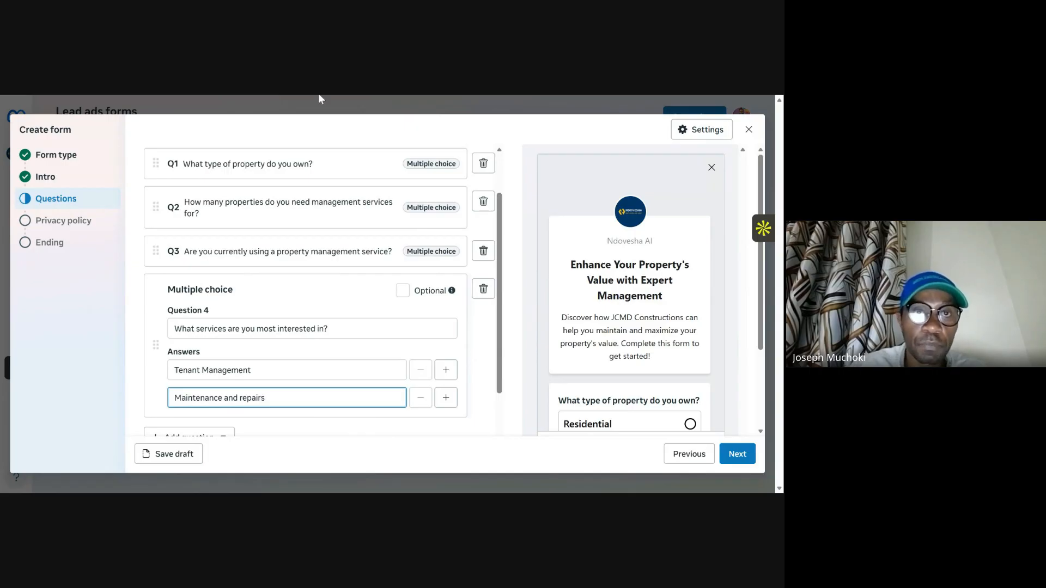
Step: Check Ndovesha's suggestions and add "Financial reporting" as the third answer to the services question
left_click(365, 95)
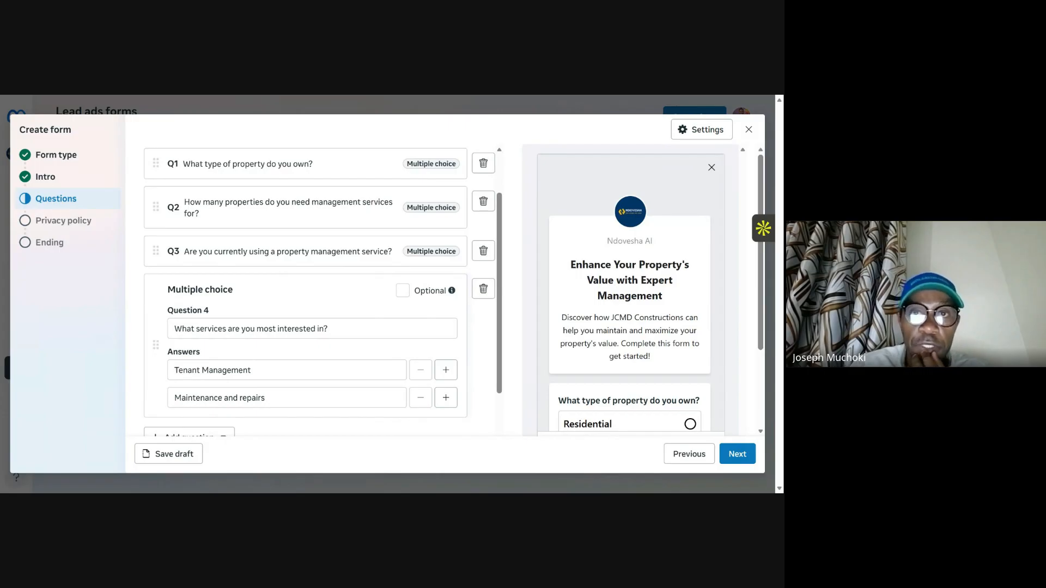
left_click(447, 399)
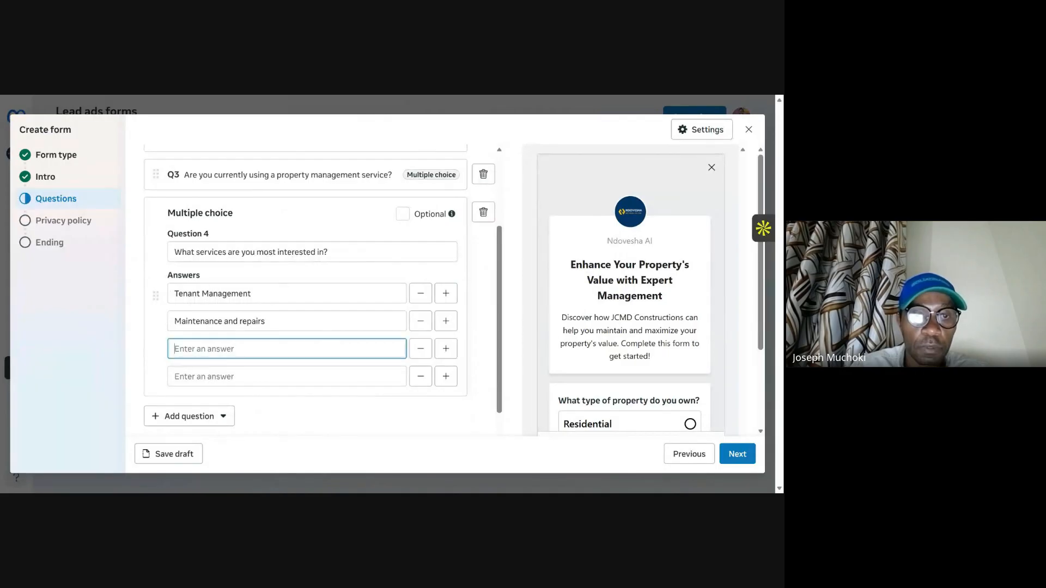
type("Financ")
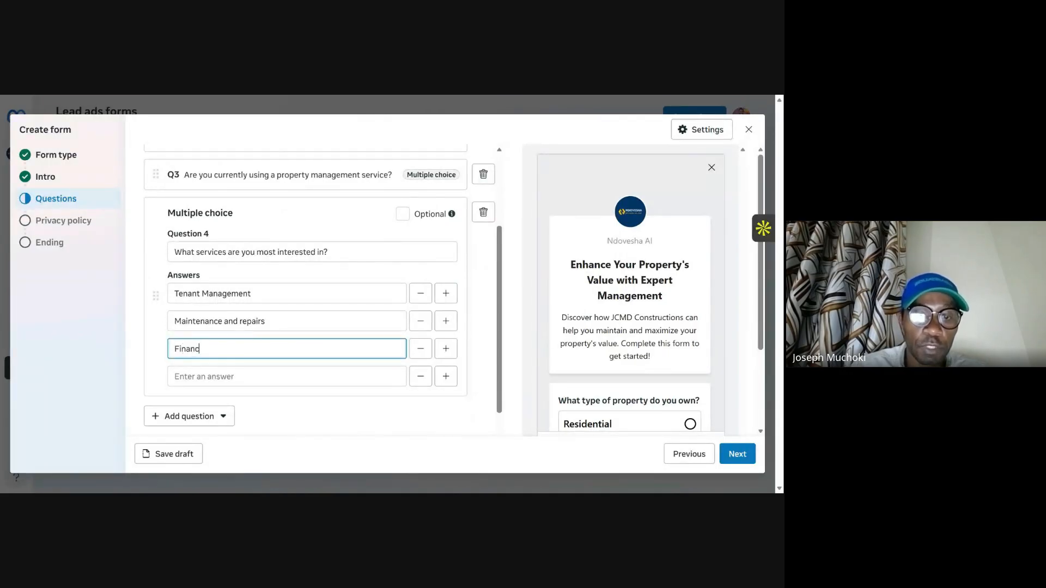
type("ial repor")
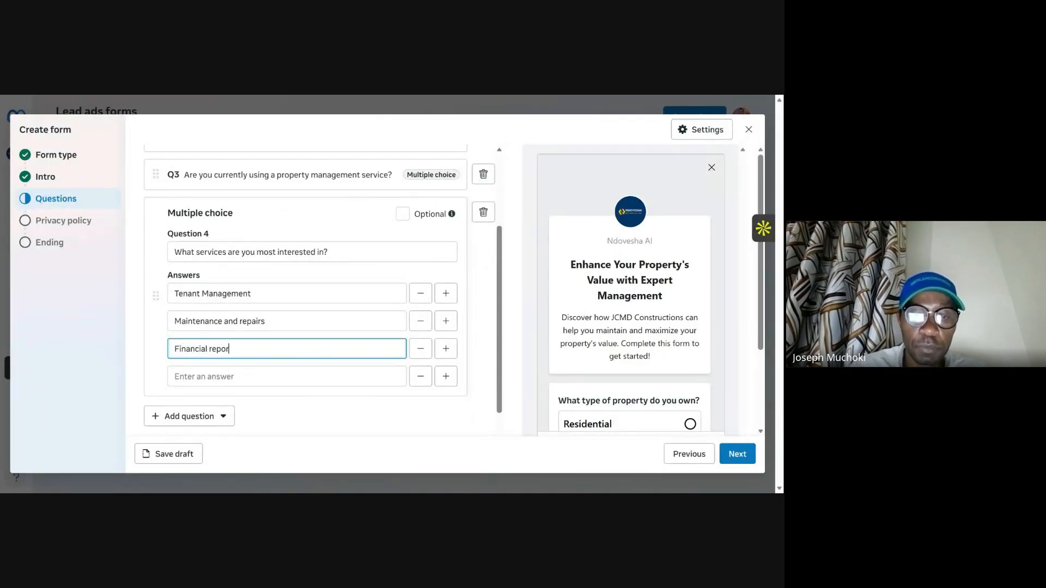
type("ting")
Step: Enter "Lease administration" as the fourth answer to the services question
left_click(229, 376)
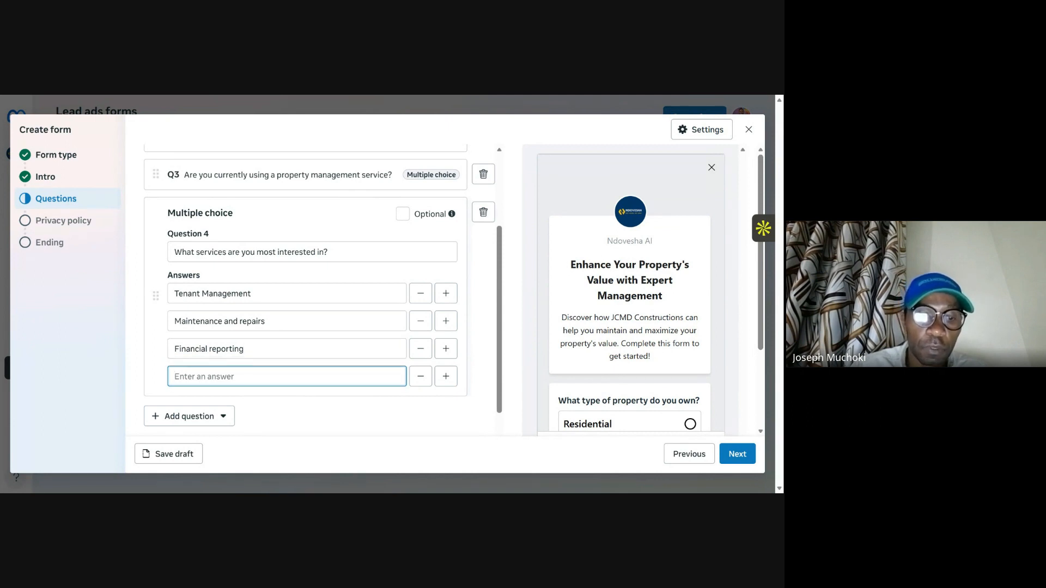
type("K")
key("BackSpace")
type("L")
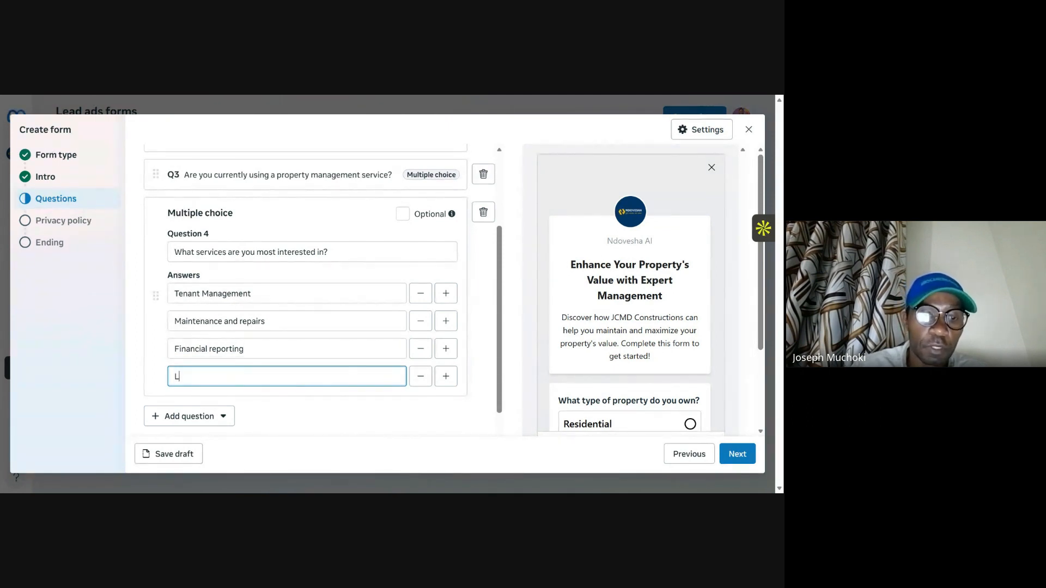
type("ease adminit")
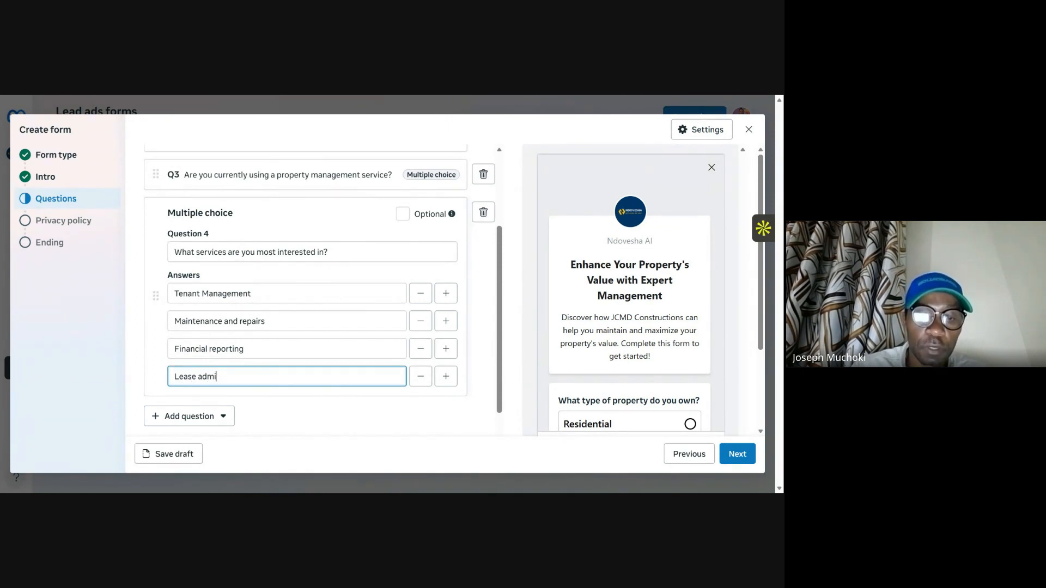
key("BackSpace")
type("strayion")
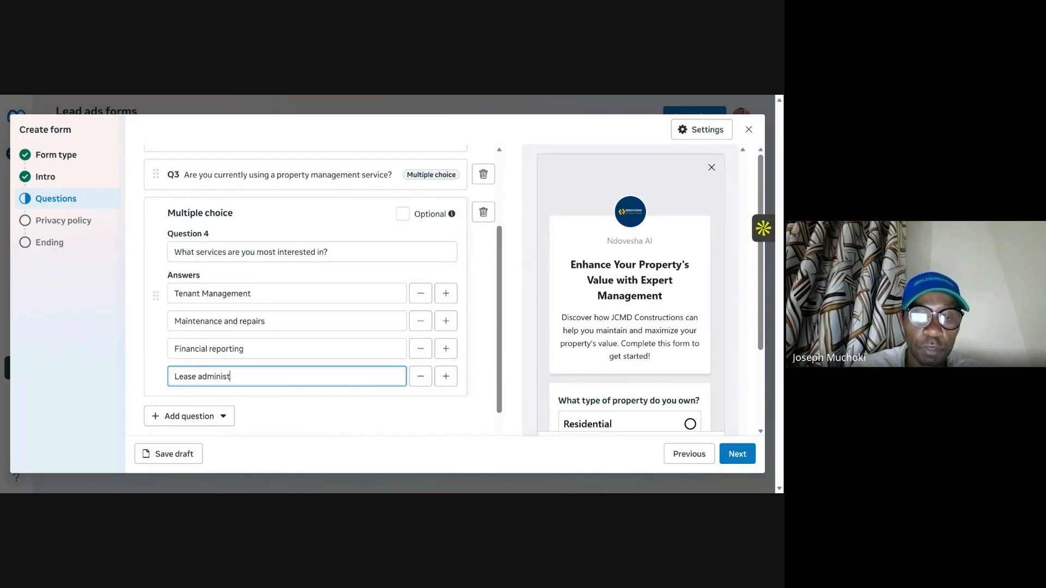
key("BackSpace")
key("BackSpace")
key("BackSpace")
key("BackSpace")
key("BackSpace")
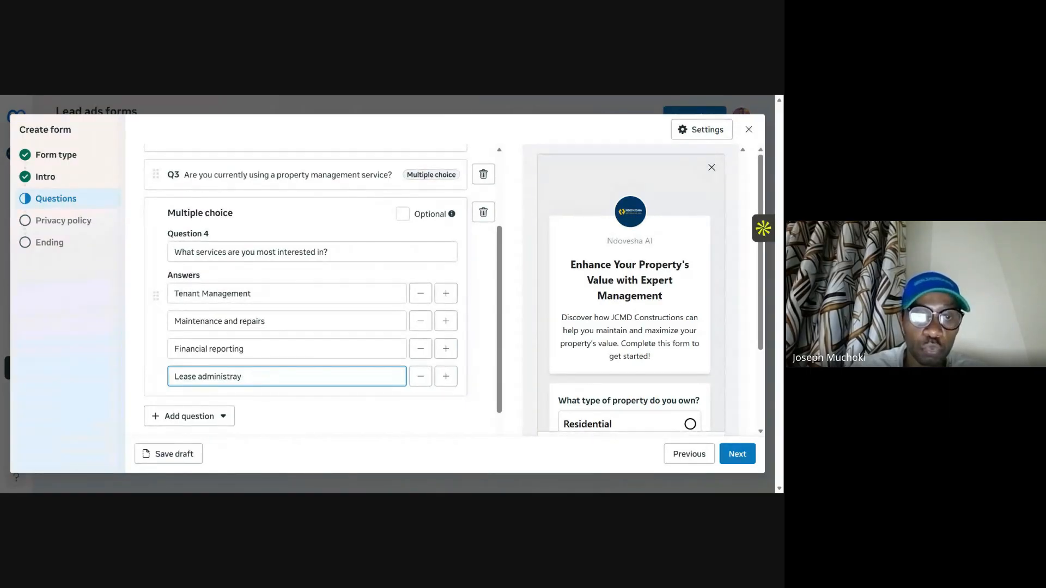
type("ation")
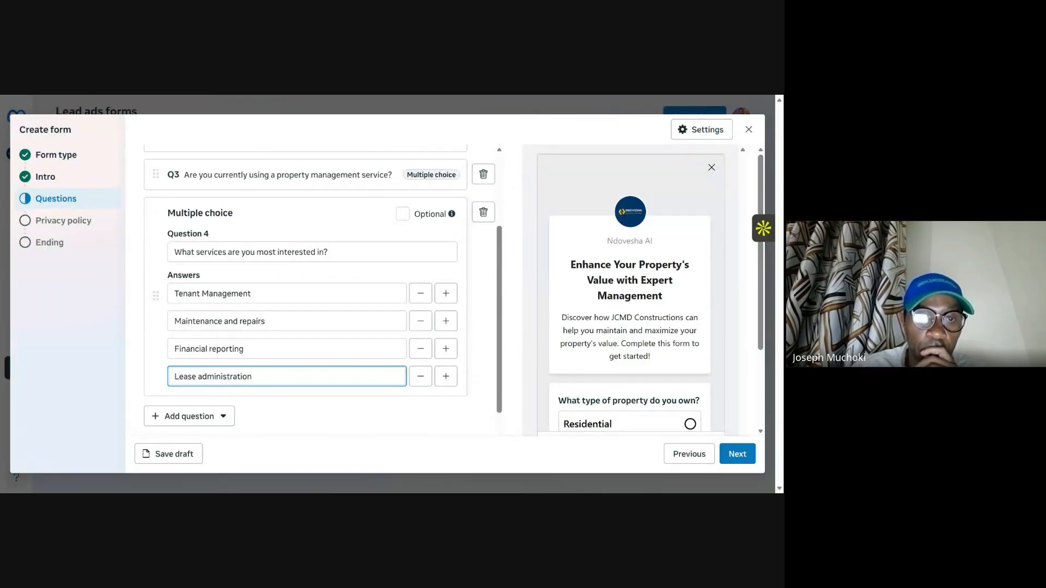
Step: Rework the spelling in the middle of the fourth answer, "Lease administration", checking it against Ndovesha's suggestion
key("BackSpace")
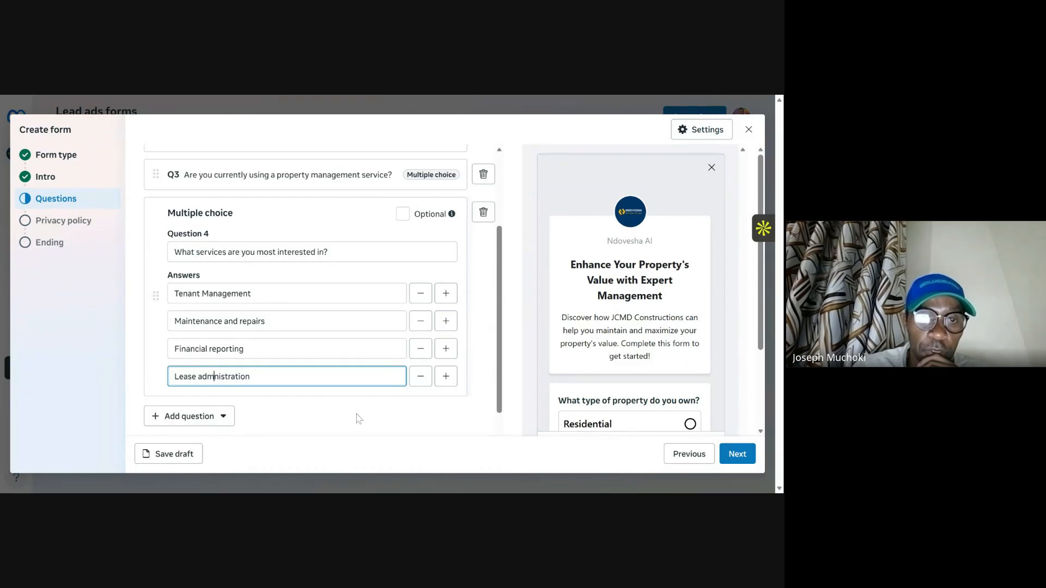
left_click(221, 377)
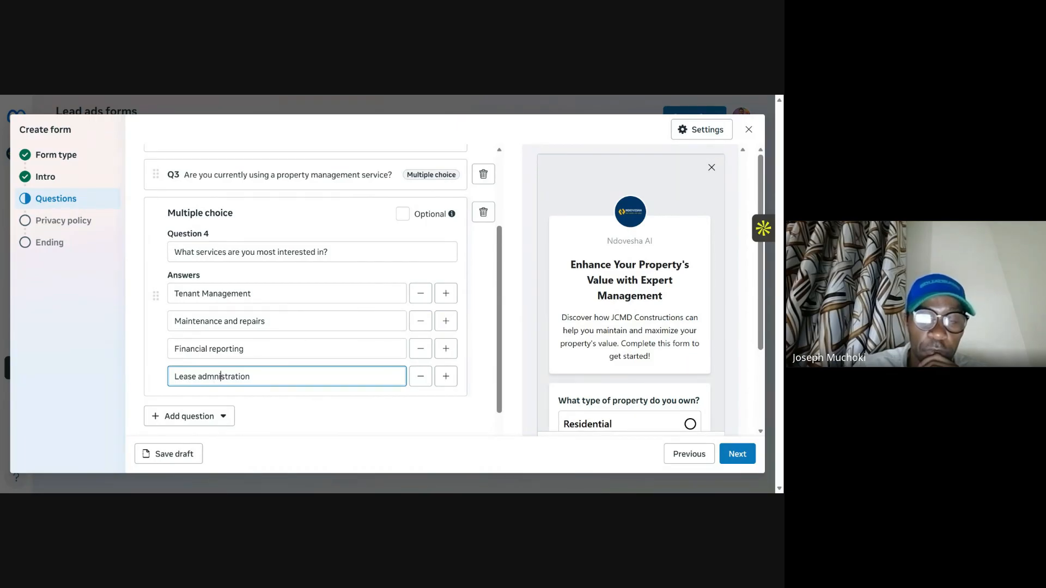
key("BackSpace")
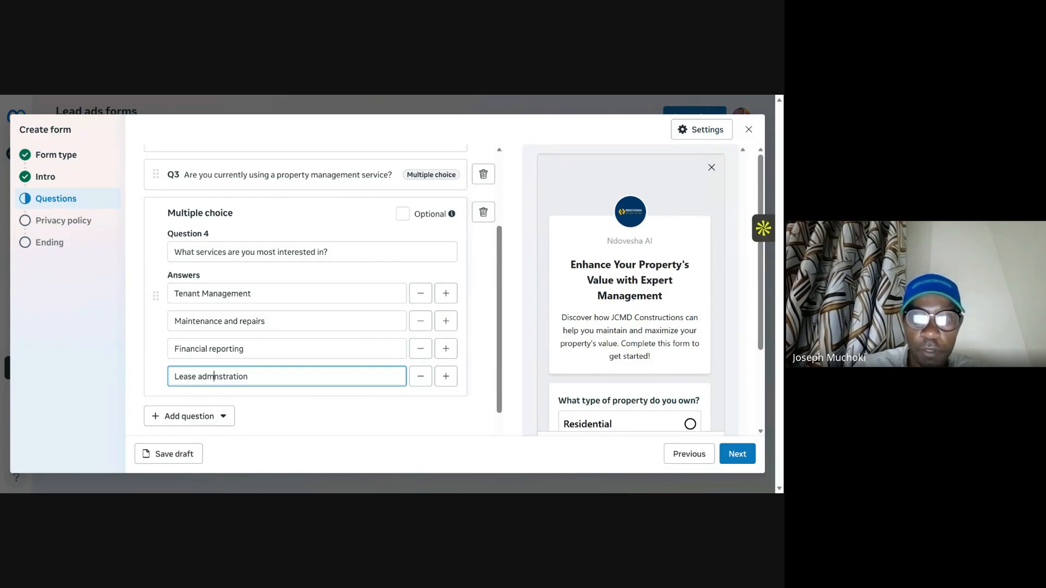
type("i")
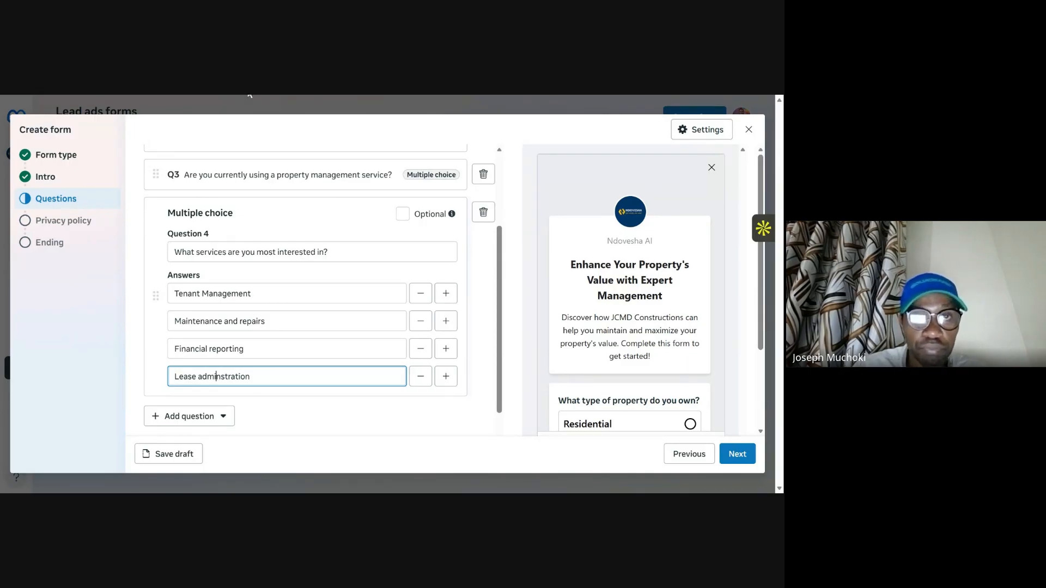
left_click(250, 94)
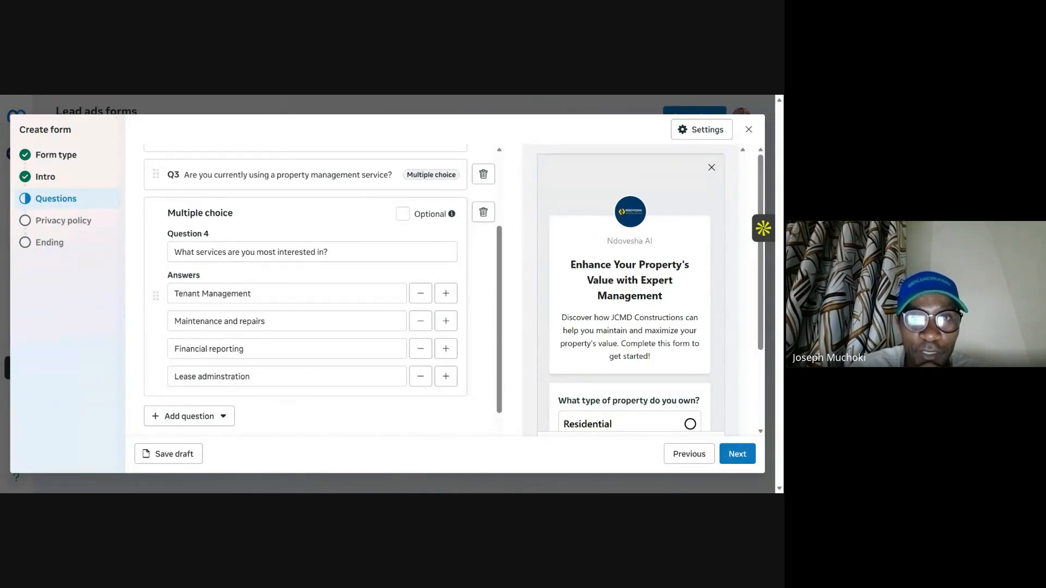
left_click(216, 376)
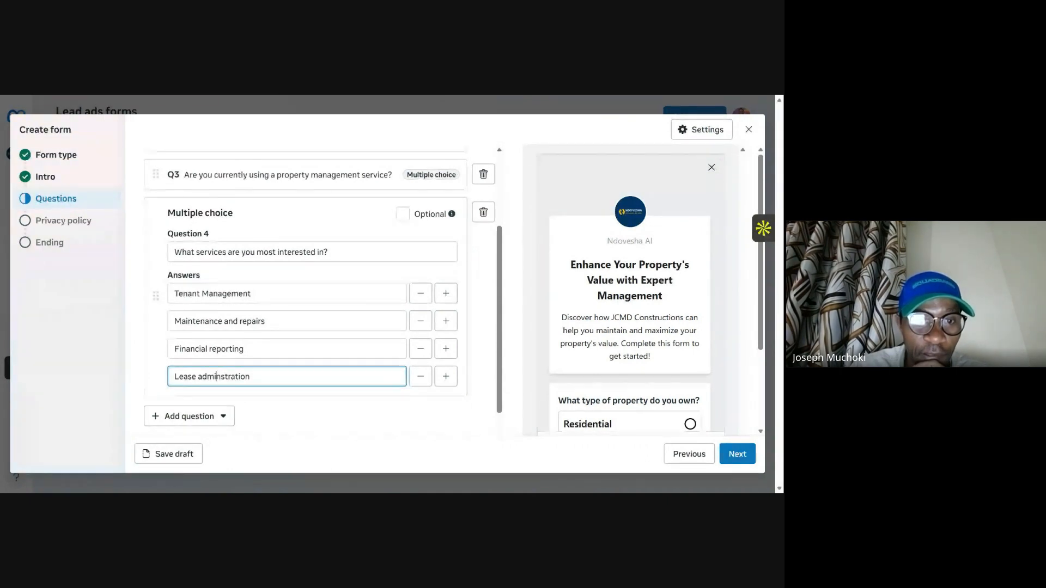
left_click(221, 377)
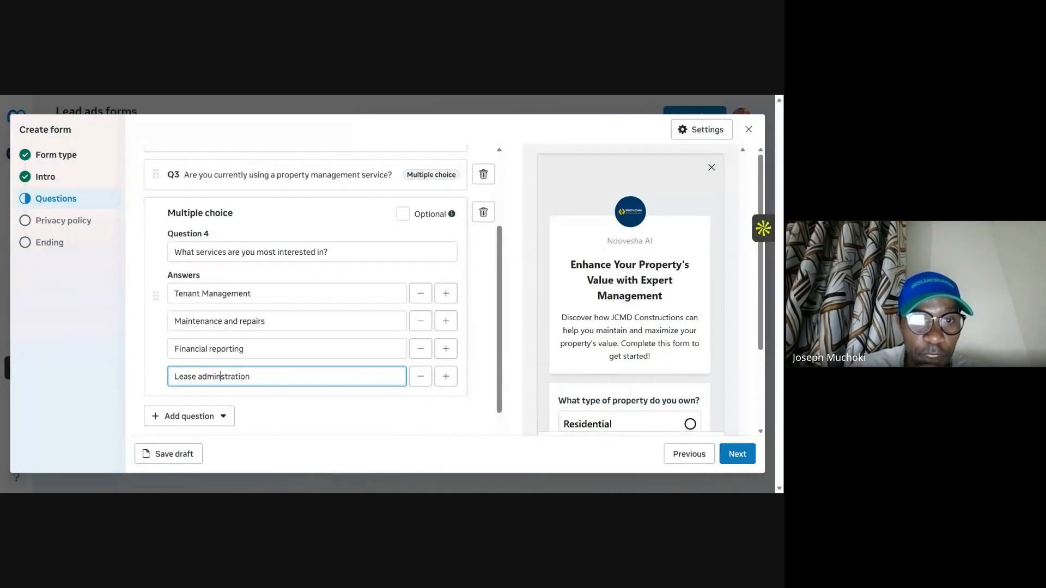
type("i")
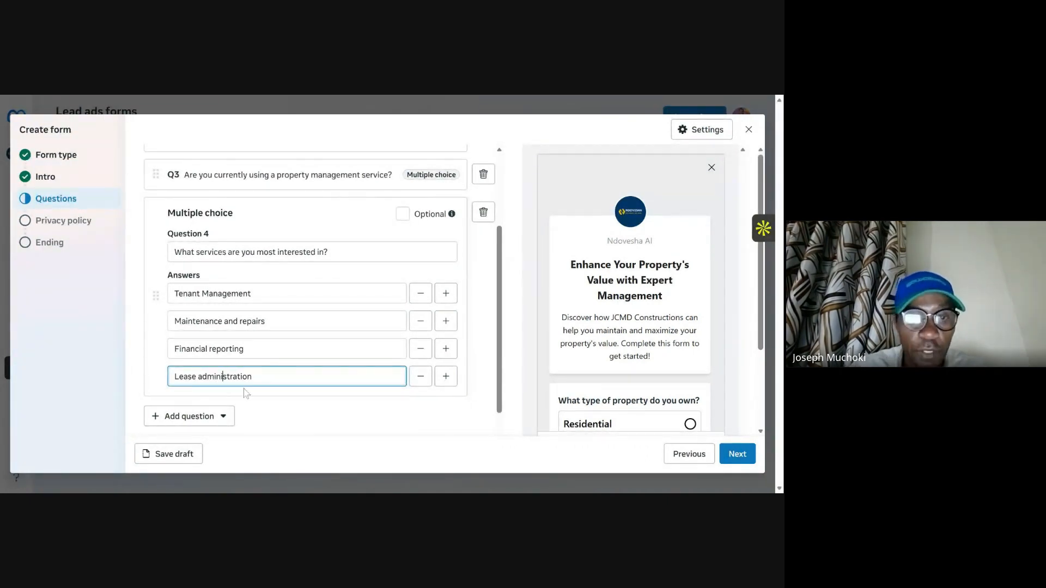
Step: Add a fifth answer, "Others", to the services question
left_click(445, 376)
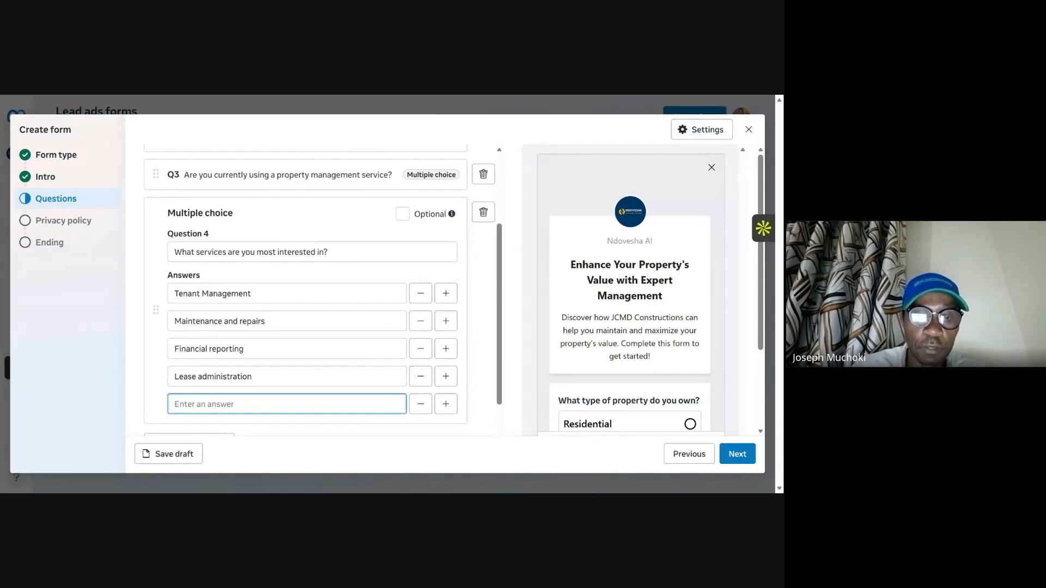
type("oyther")
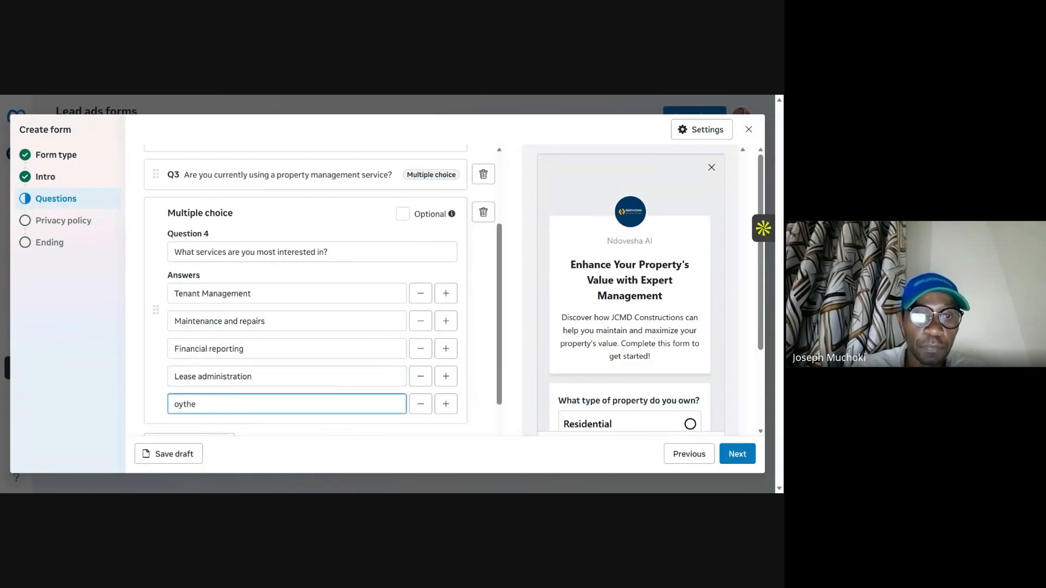
key("BackSpace")
key("BackSpace")
key("BackSpace")
key("BackSpace")
key("BackSpace")
type("Others")
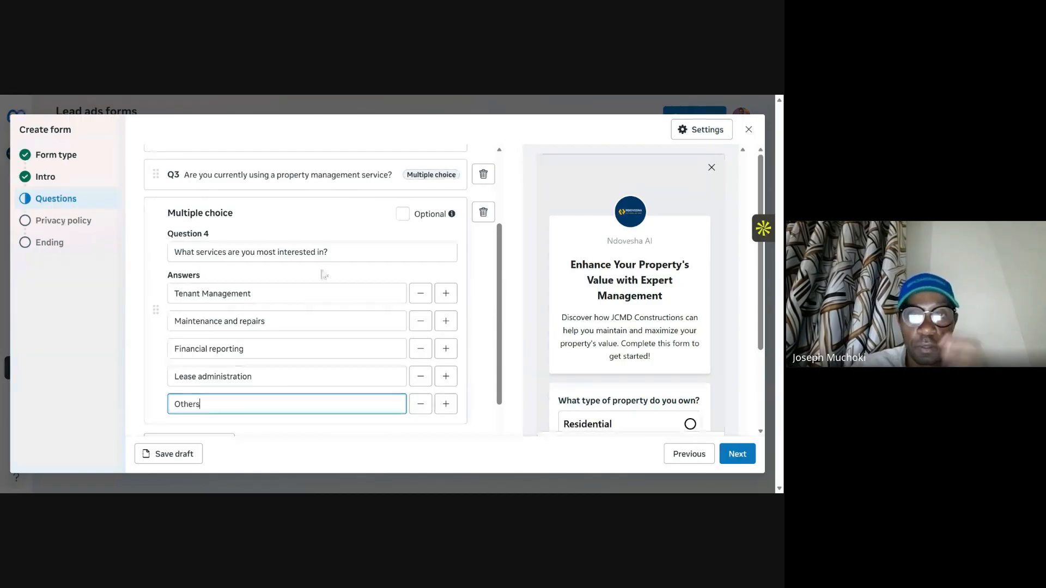
Step: Add a fifth multiple choice question with Ndovesha's suggested wording "When are you looking to start property management services?"
left_click(263, 98)
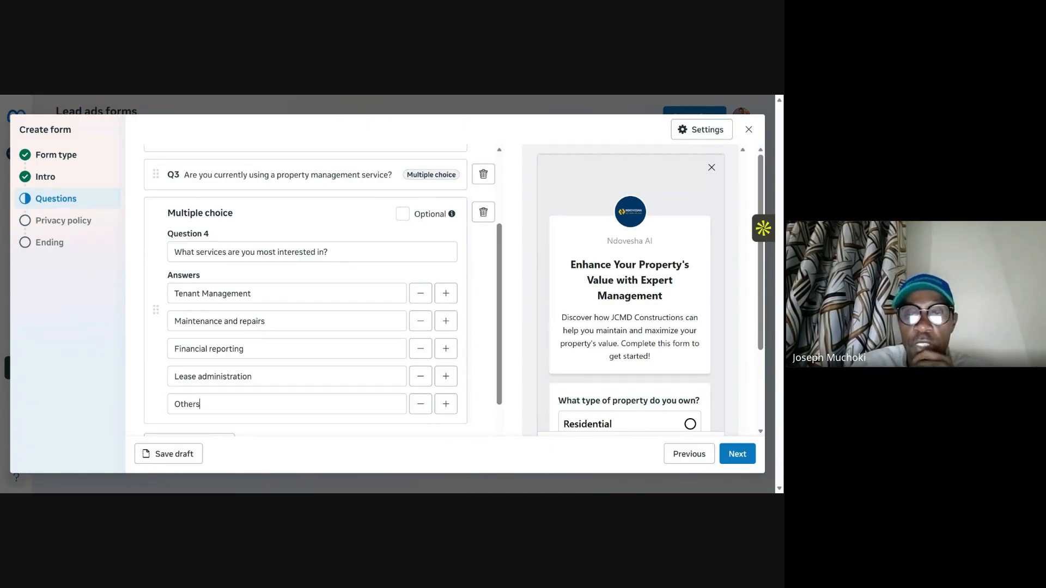
scroll(426, 264, "down", 3)
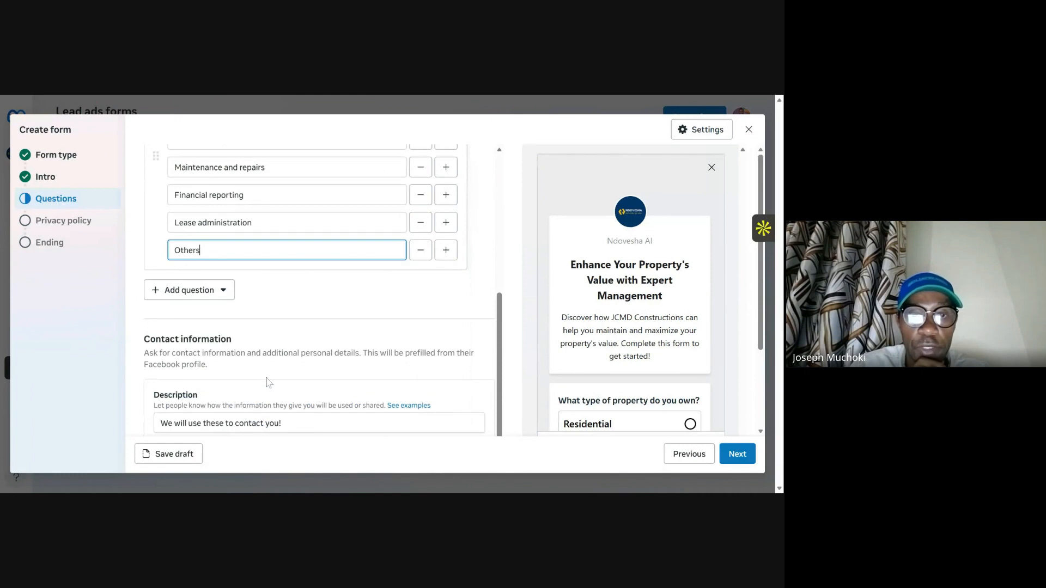
left_click(197, 295)
left_click(201, 326)
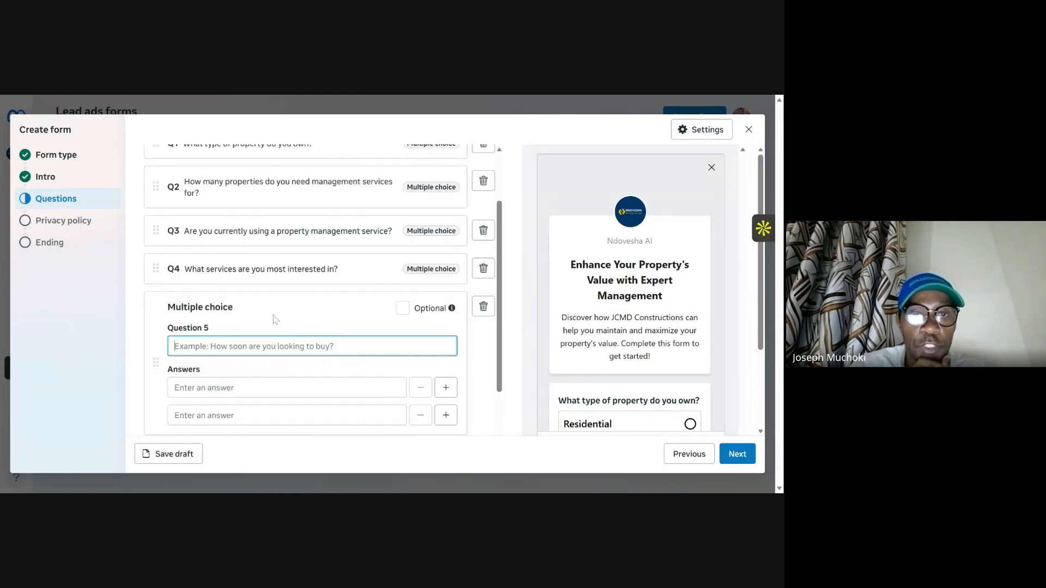
type("When are you looking to start property management services?")
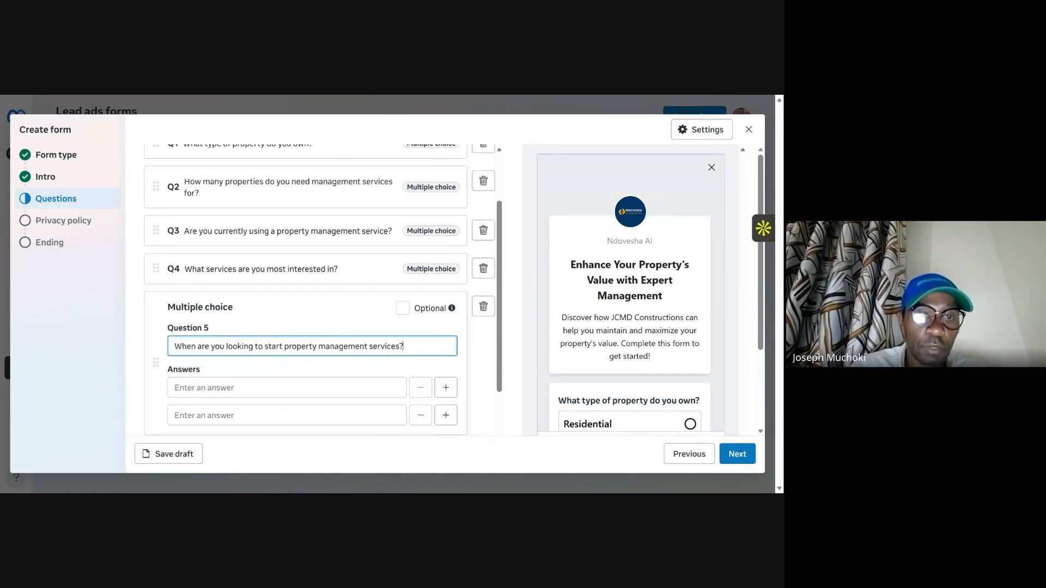
Step: Enter "Immediately" and "1-3 Months" as the first two answers to the question about when to start property management services
left_click(403, 97)
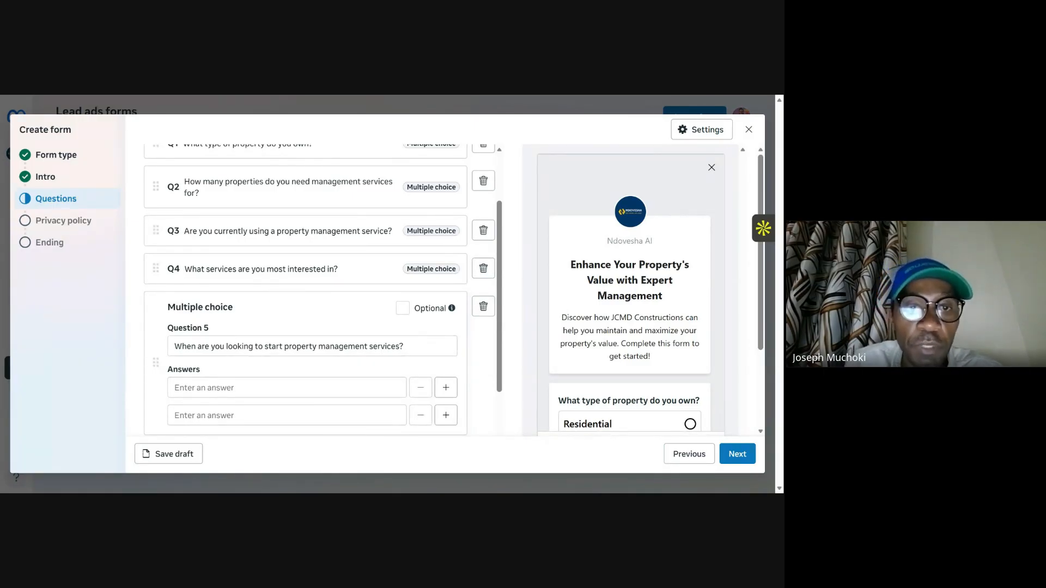
left_click(289, 346)
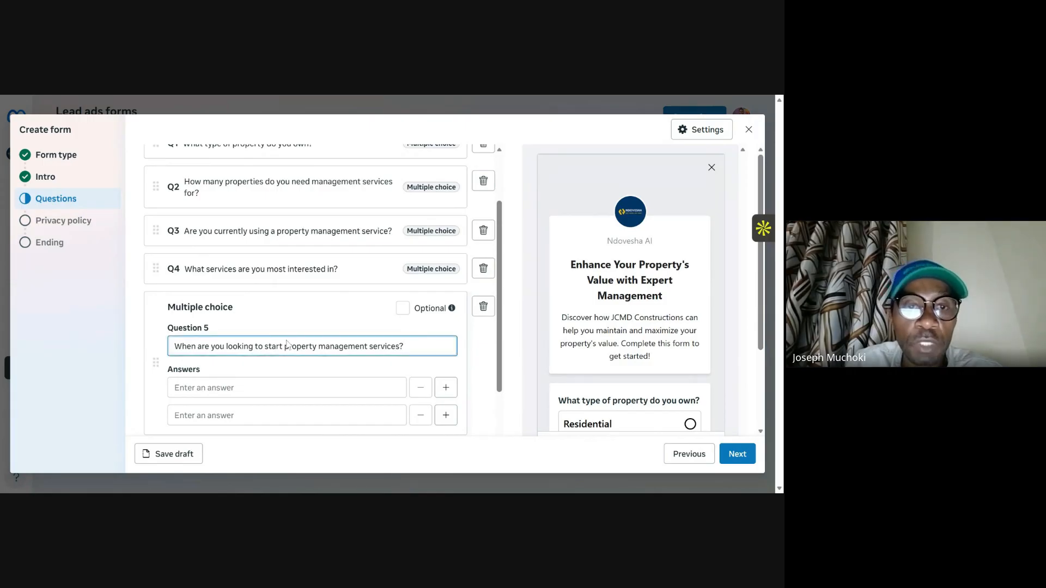
left_click(211, 388)
type("I")
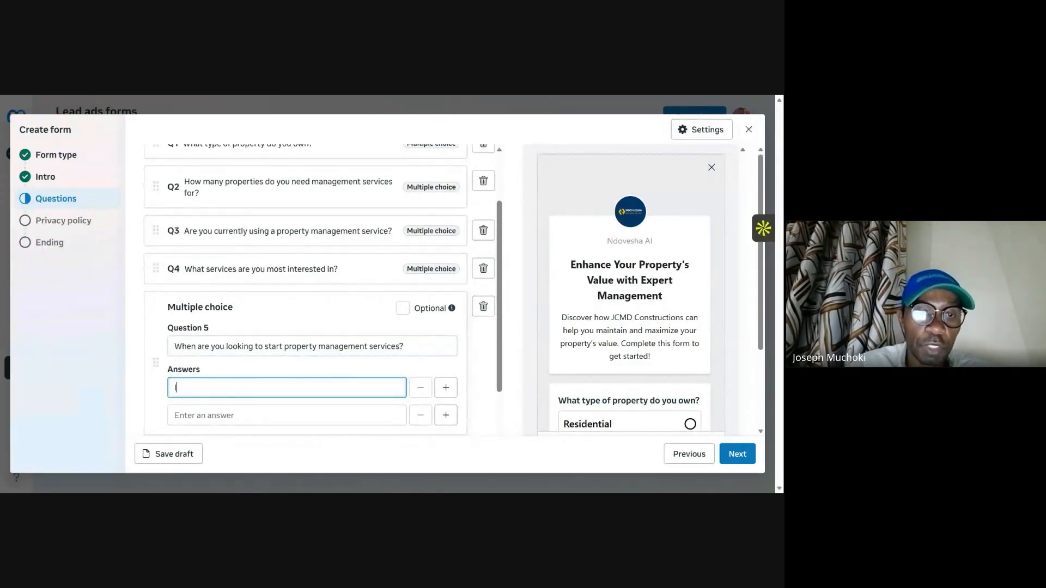
type("mmediately")
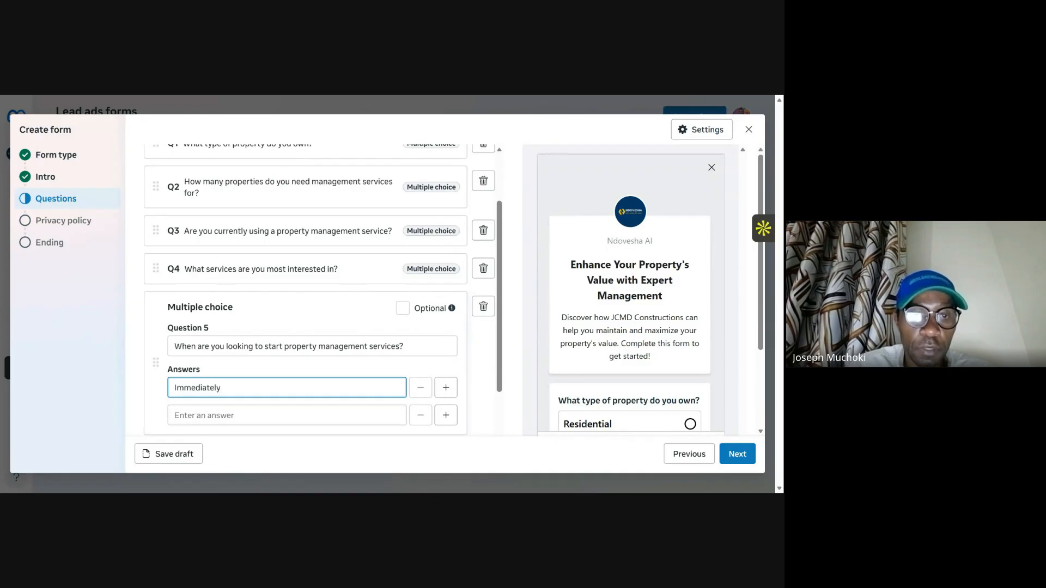
left_click(218, 416)
type("1")
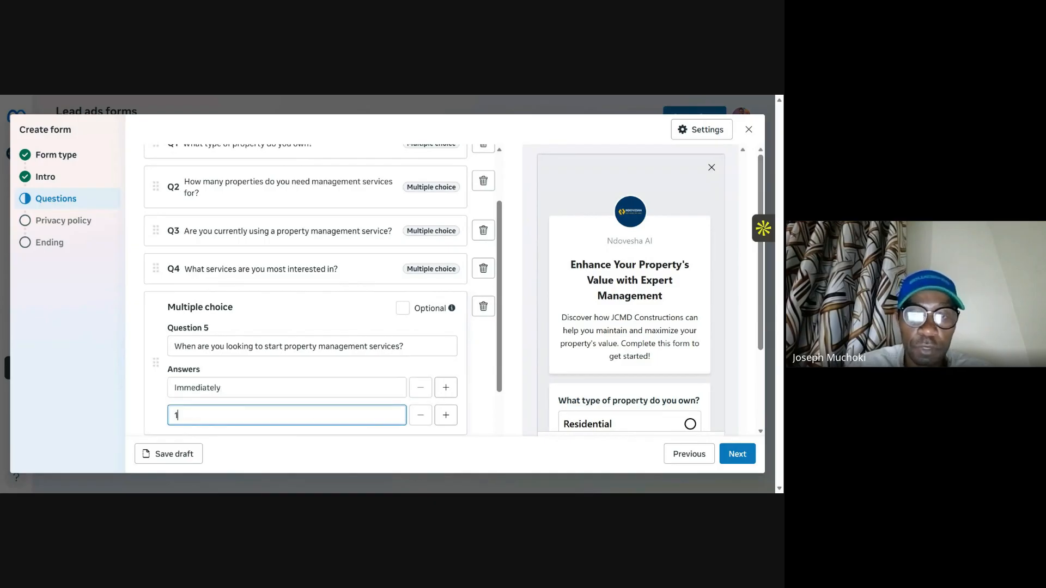
type("-3 Months")
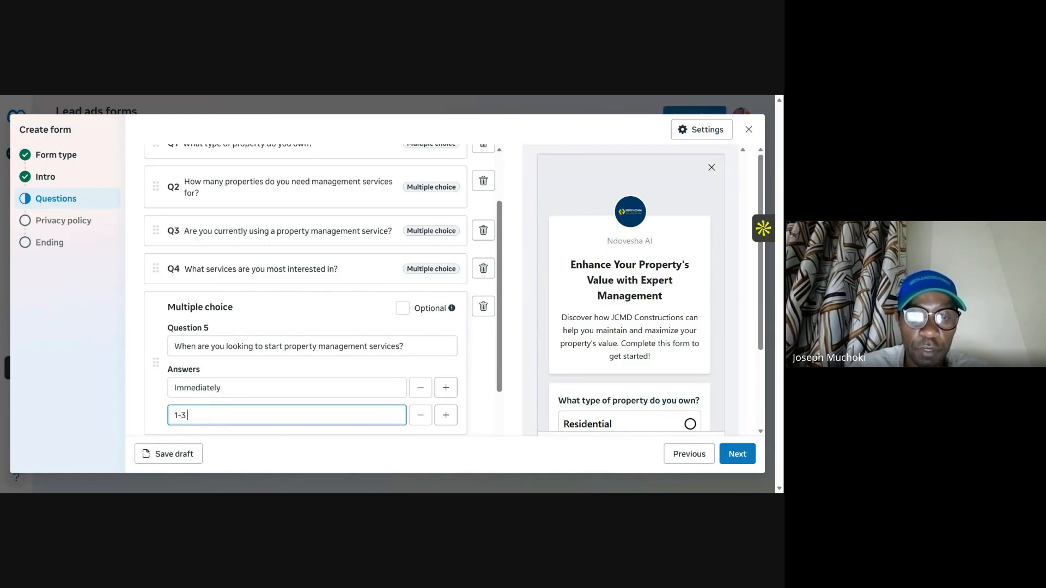
Step: Add a third answer, "3-6 Months", to the start time question, with "Months" capitalized
left_click(446, 415)
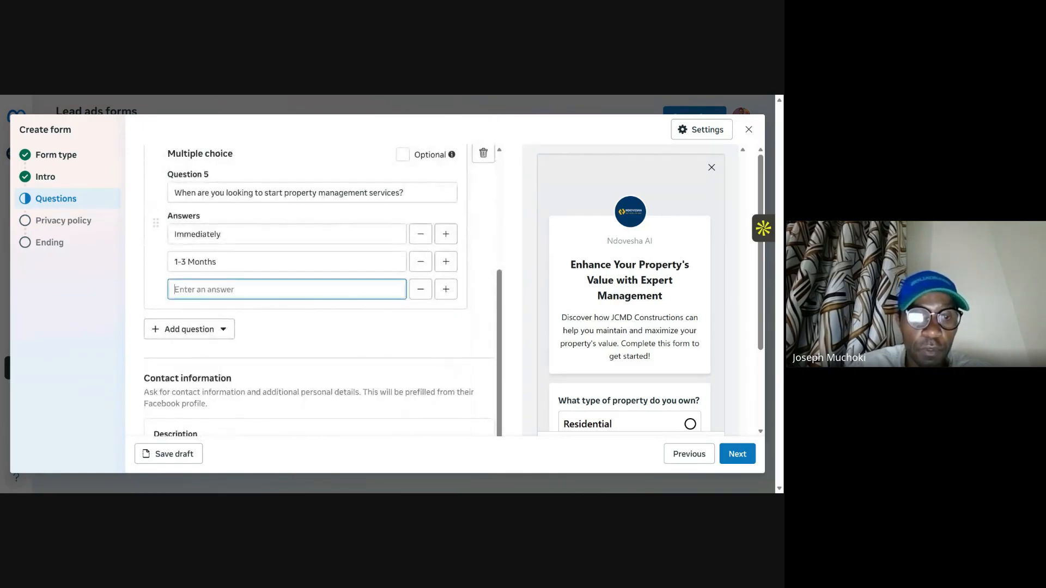
type("3-6")
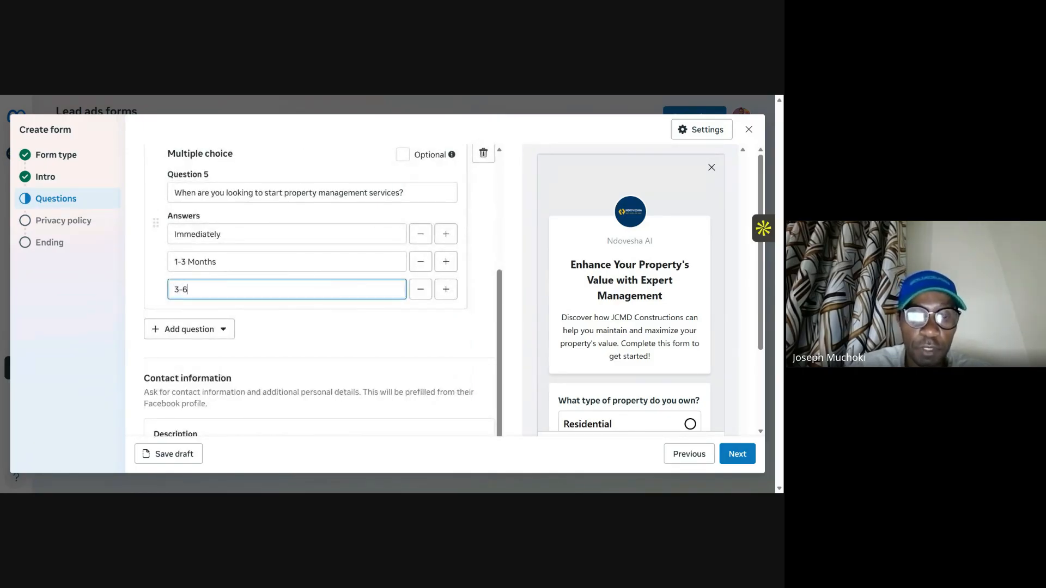
type(" months")
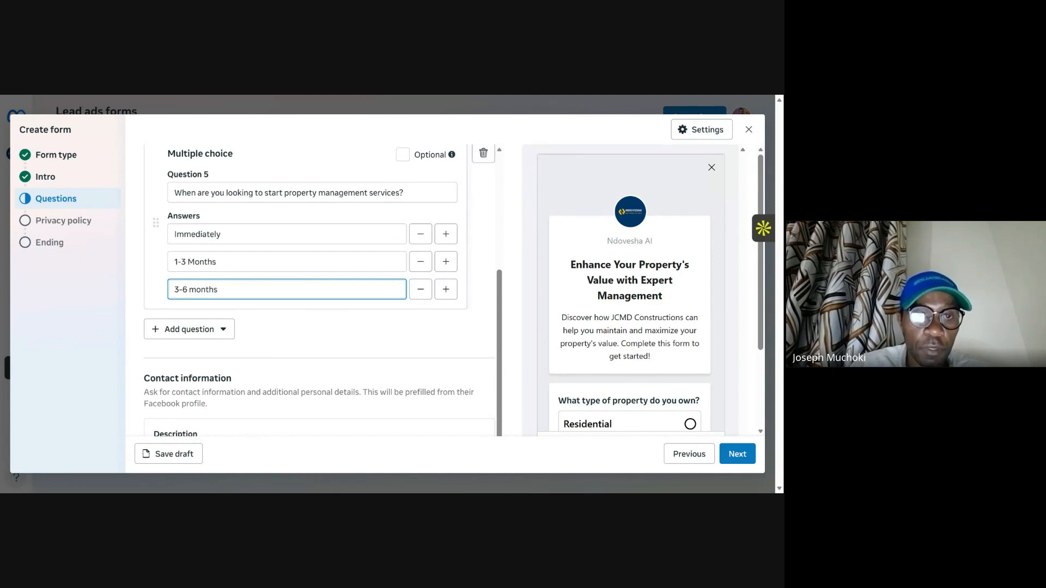
key("BackSpace")
key("BackSpace")
key("BackSpace")
key("BackSpace")
key("BackSpace")
key("BackSpace")
type("Months")
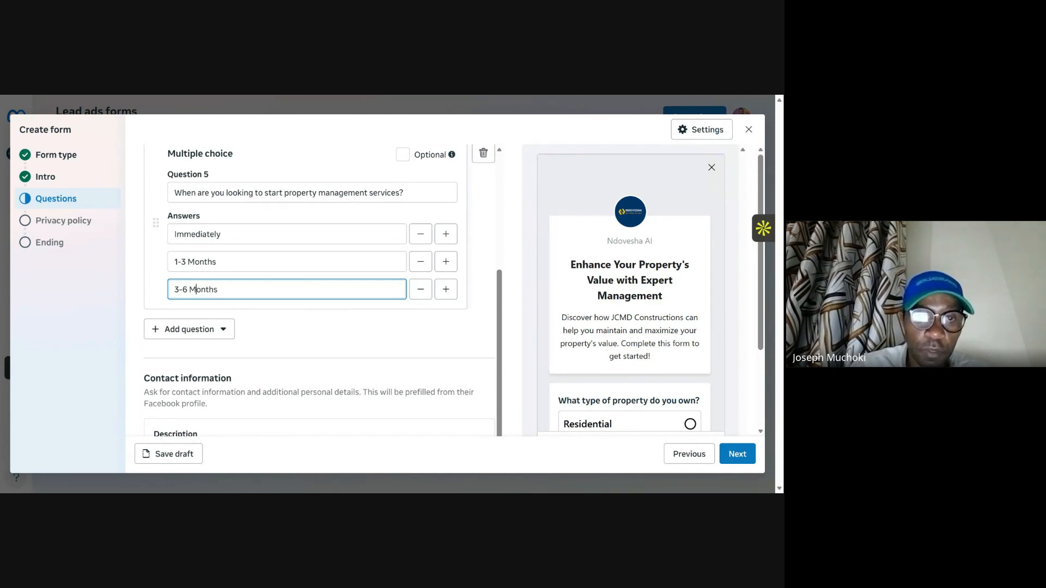
Step: Add a fourth answer, "6+ Months", to the start time question
left_click(446, 289)
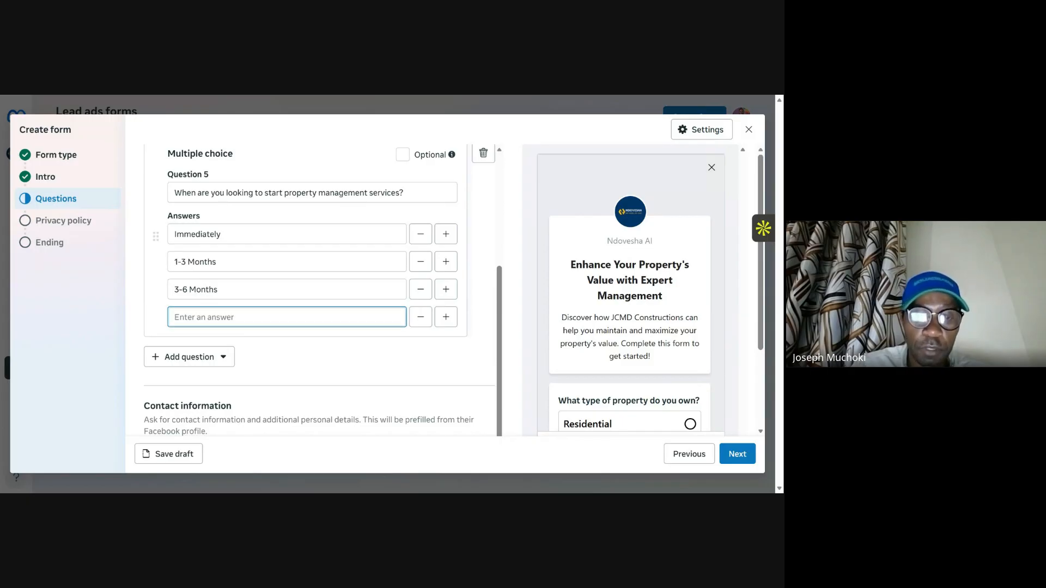
type("6+")
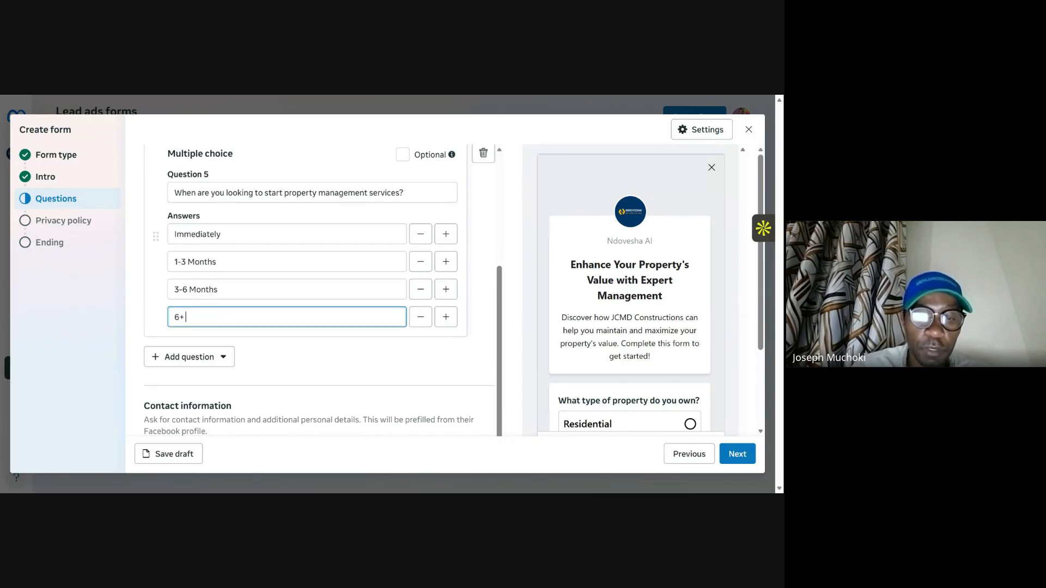
type("mont")
key("BackSpace")
key("BackSpace")
key("BackSpace")
key("BackSpace")
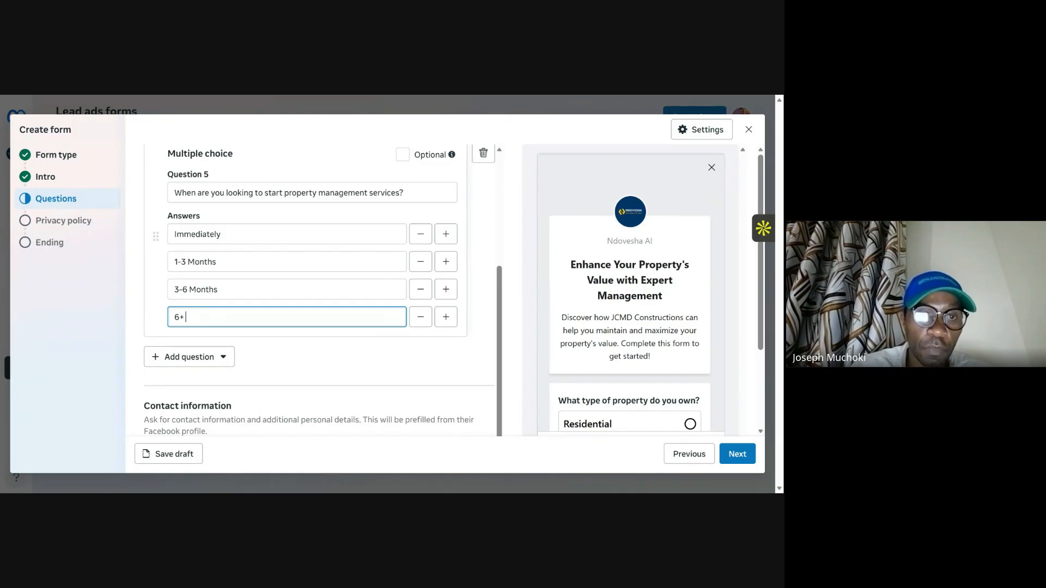
type("Months")
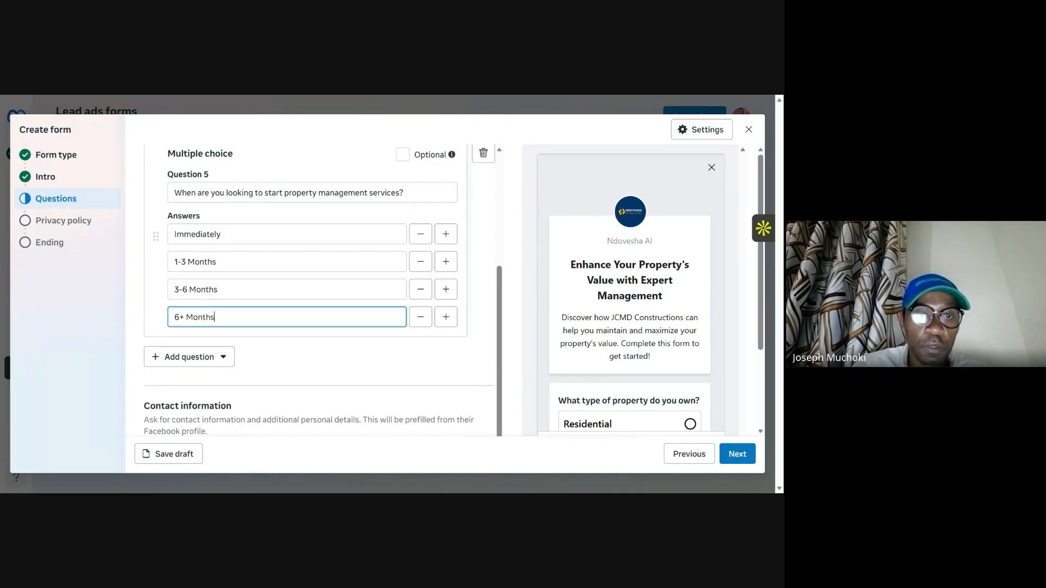
Step: Review the list of questions, the contact information fields and the first custom question in the form preview
scroll(329, 355, "up", 5)
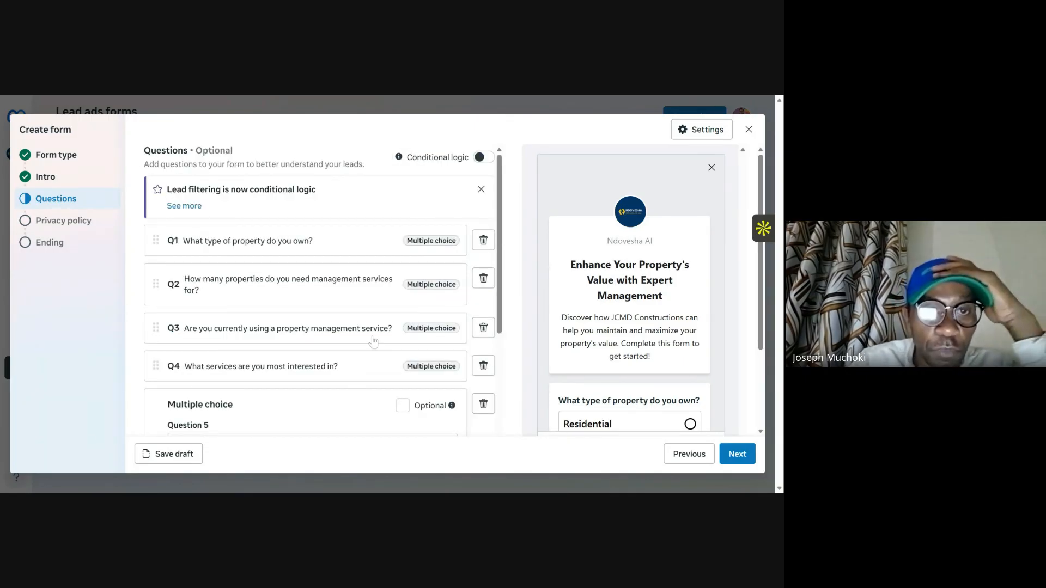
scroll(352, 346, "down", 10)
scroll(703, 328, "down", 2)
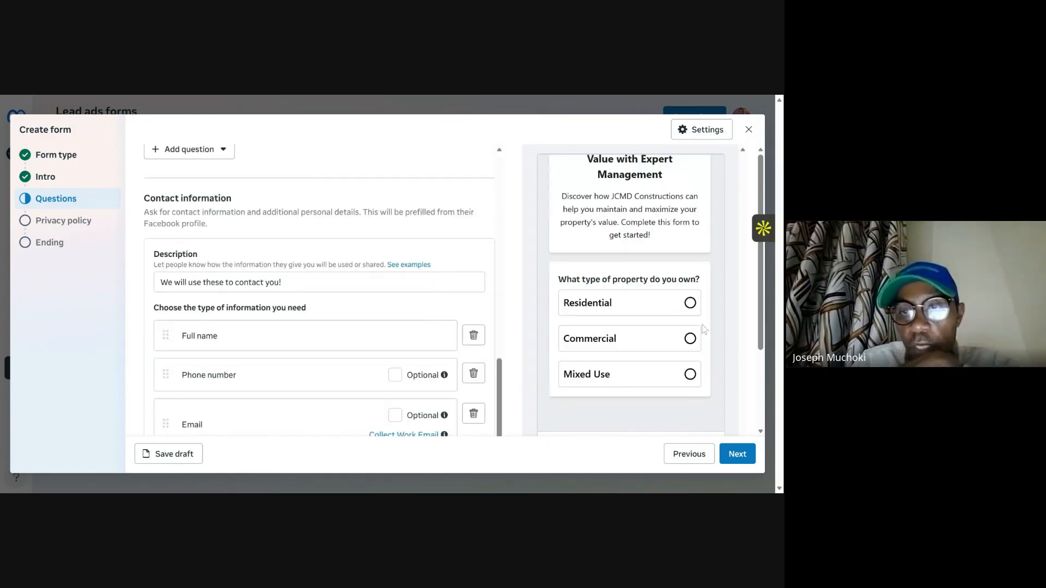
scroll(688, 342, "up", 2)
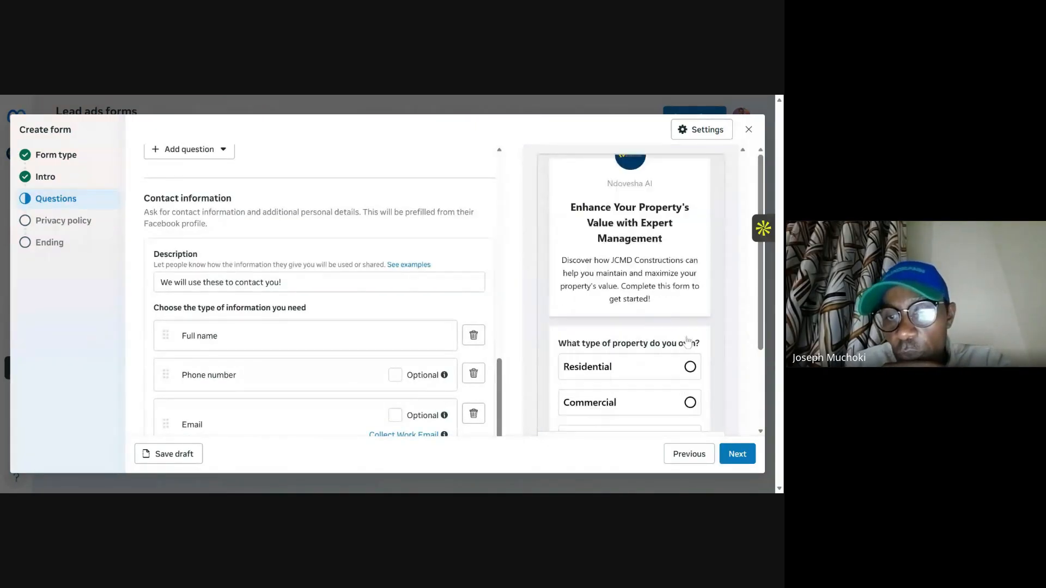
scroll(688, 341, "down", 2)
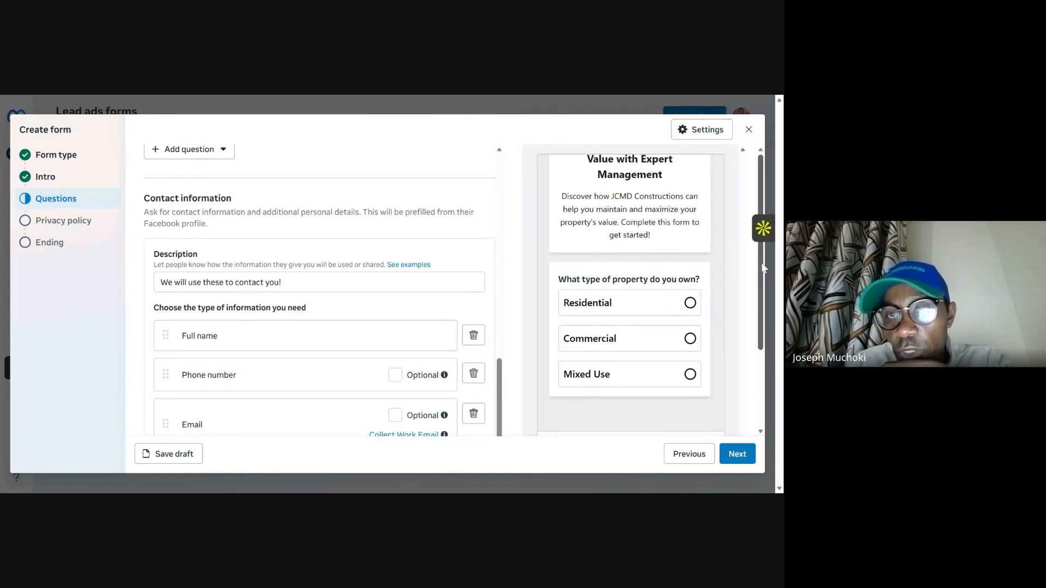
scroll(764, 267, "down", 3)
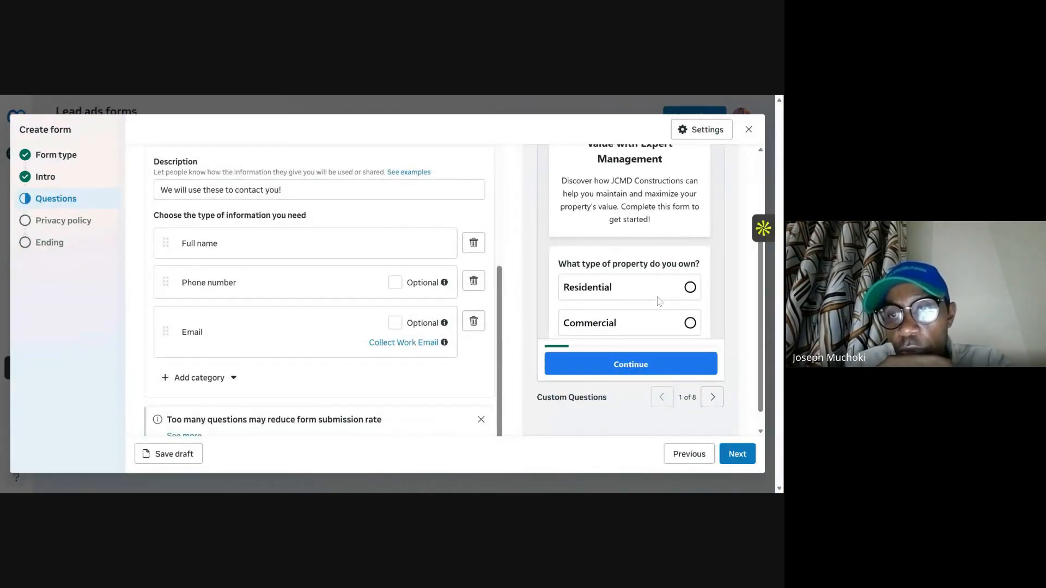
scroll(660, 297, "down", 2)
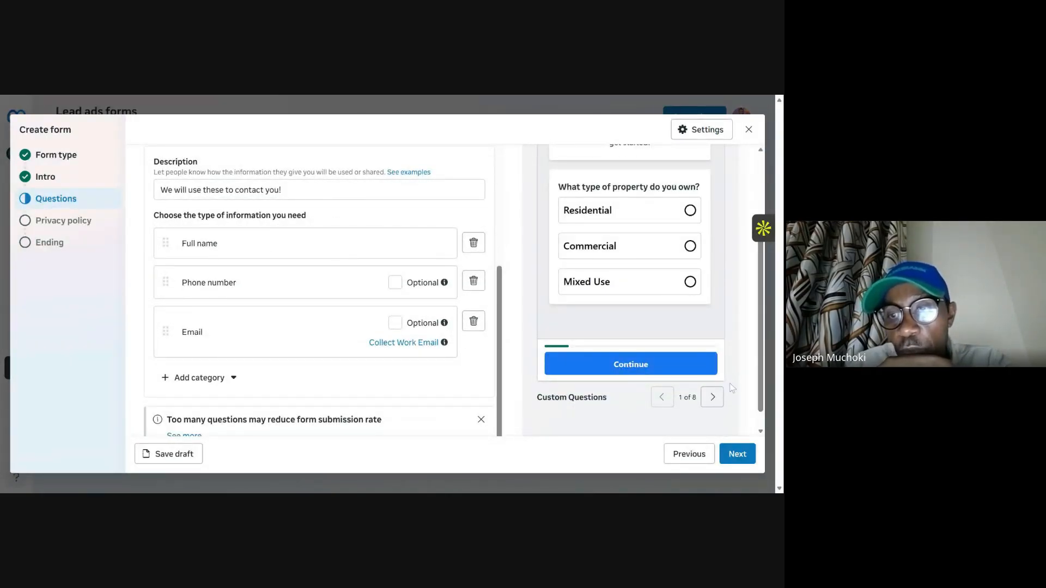
Step: Page through the form preview from the second custom question past the contact information to the privacy review, checking each question's answers
left_click(713, 397)
scroll(674, 267, "up", 2)
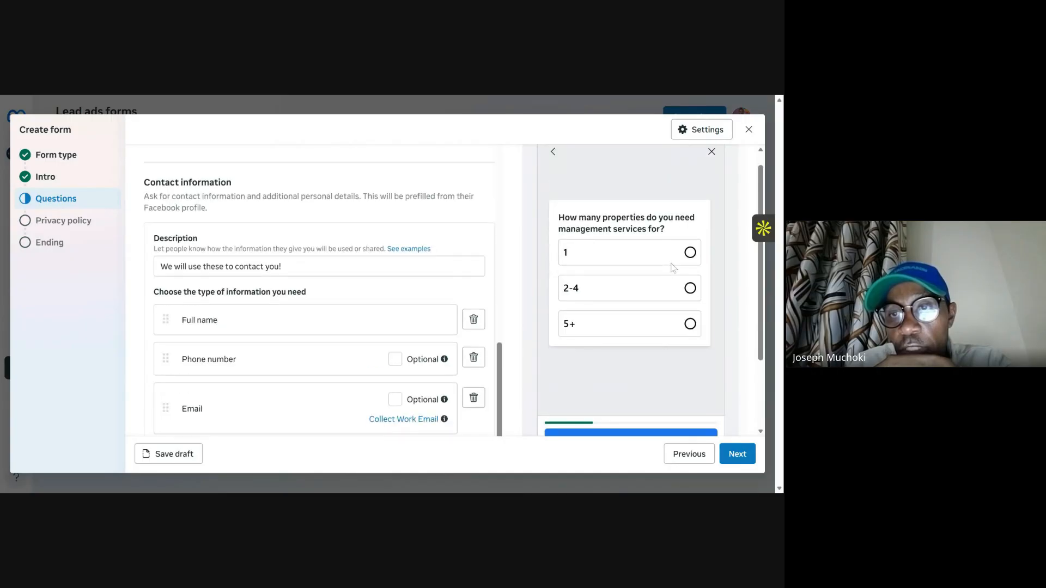
scroll(673, 267, "down", 2)
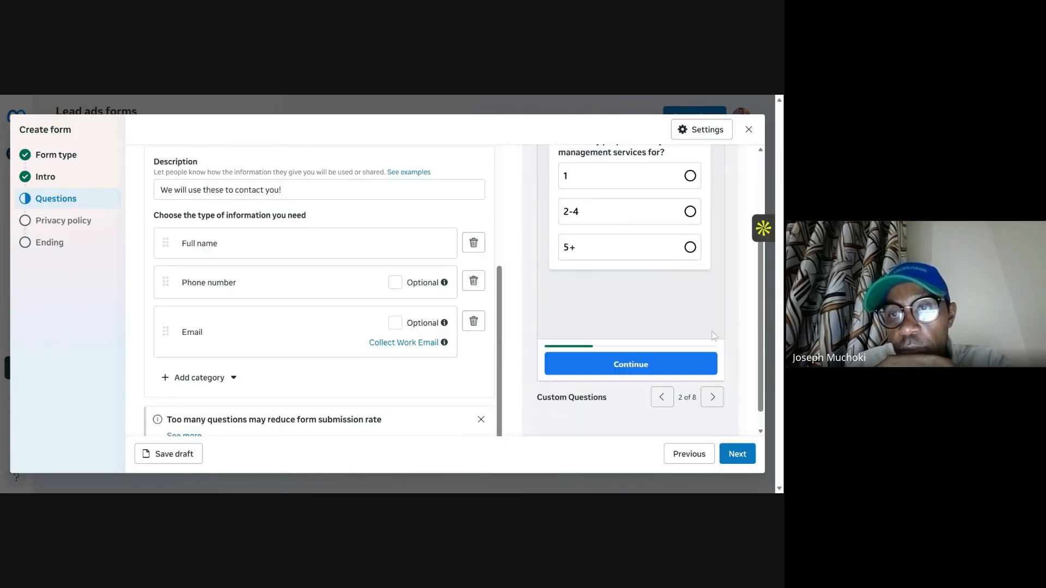
left_click(712, 397)
scroll(668, 289, "up", 2)
scroll(668, 290, "down", 3)
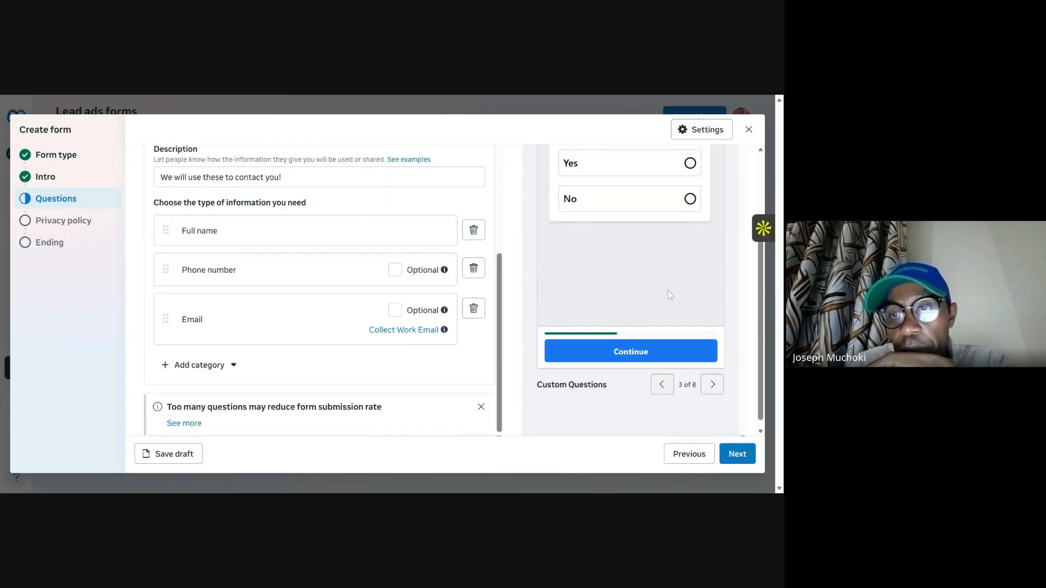
left_click(713, 377)
scroll(659, 264, "down", 1)
scroll(659, 264, "up", 1)
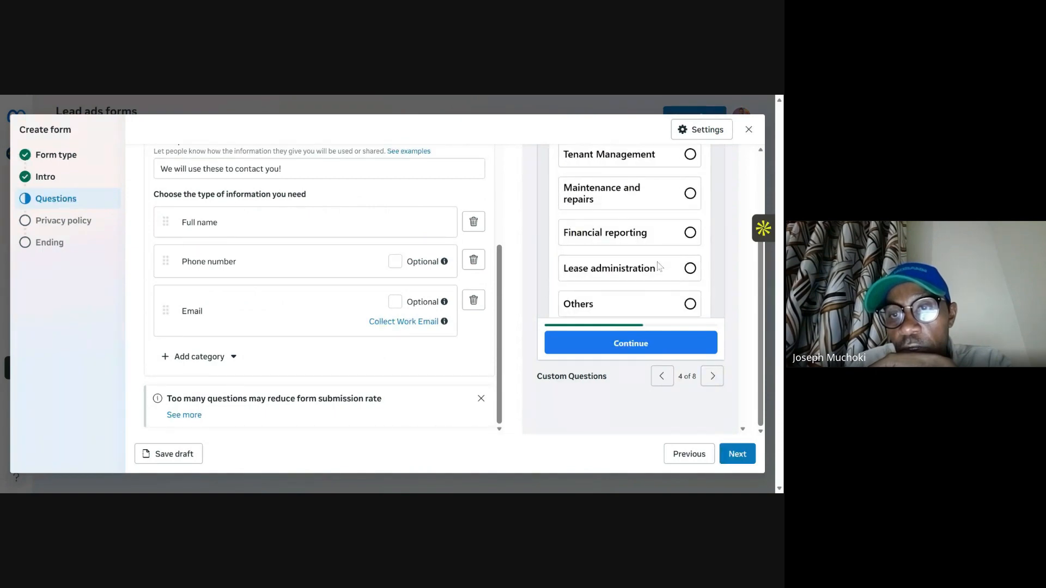
scroll(662, 270, "up", 2)
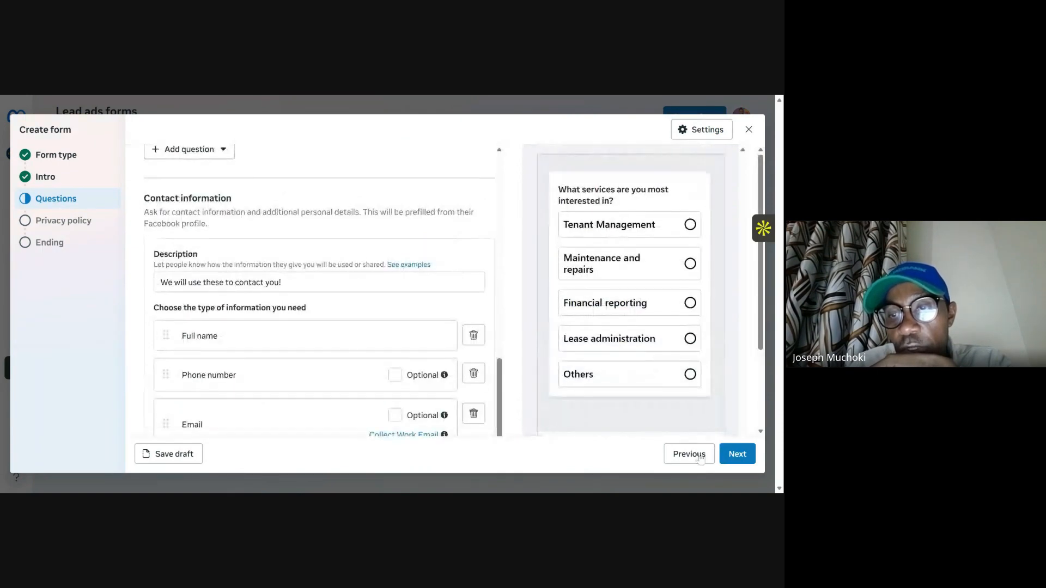
scroll(703, 381, "down", 3)
left_click(713, 377)
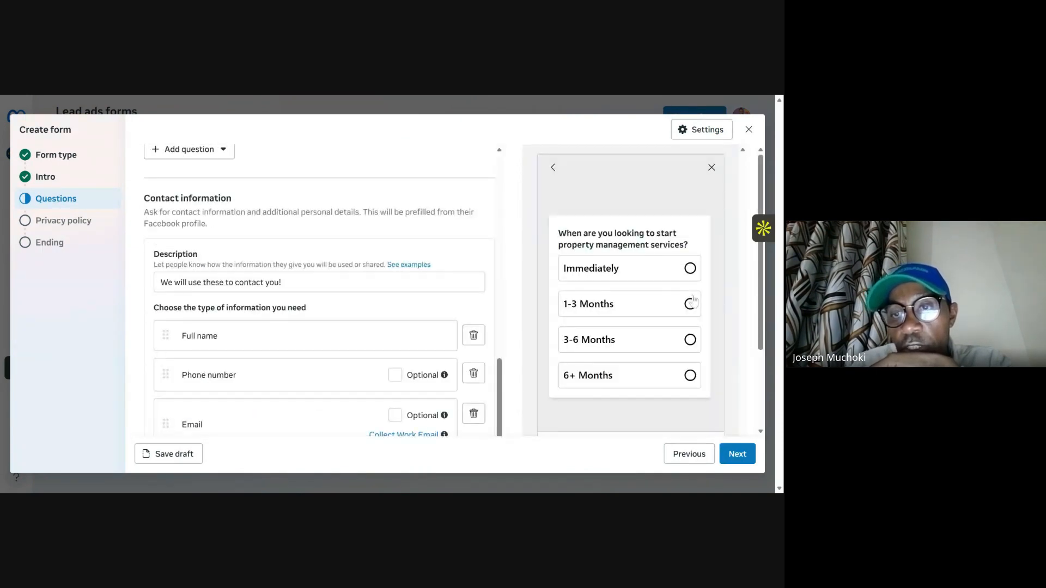
left_click(713, 377)
scroll(649, 273, "up", 2)
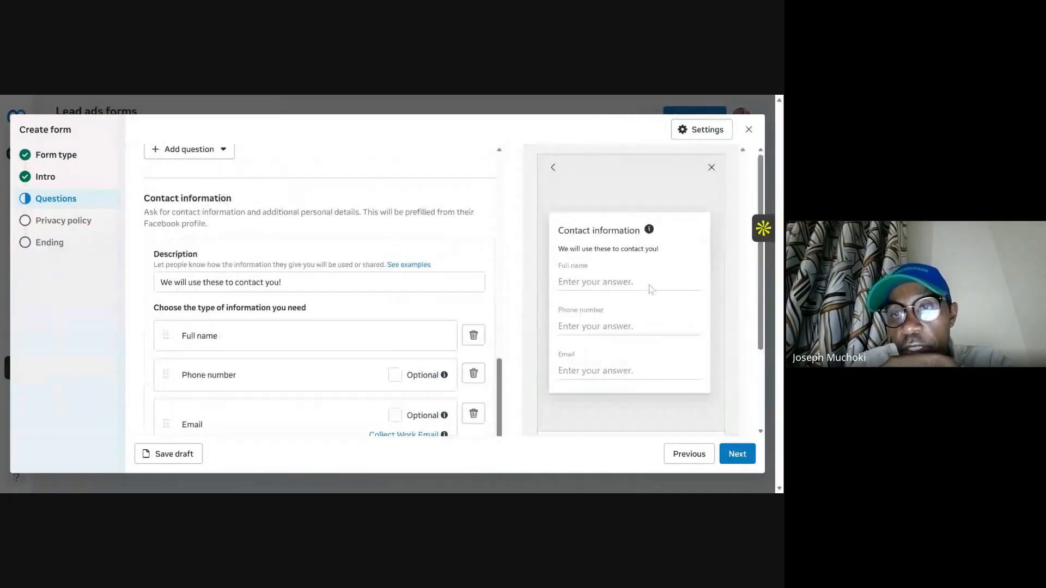
scroll(651, 289, "down", 2)
left_click(713, 376)
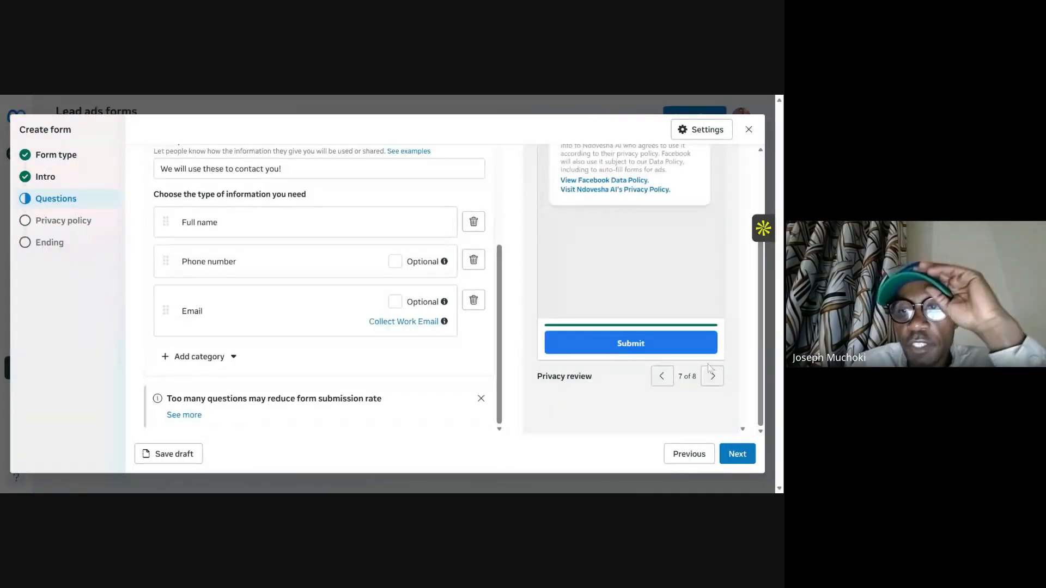
Step: Continue to the form's privacy policy section and set the policy link to ndovesha.ai/terms-of-service
left_click(736, 454)
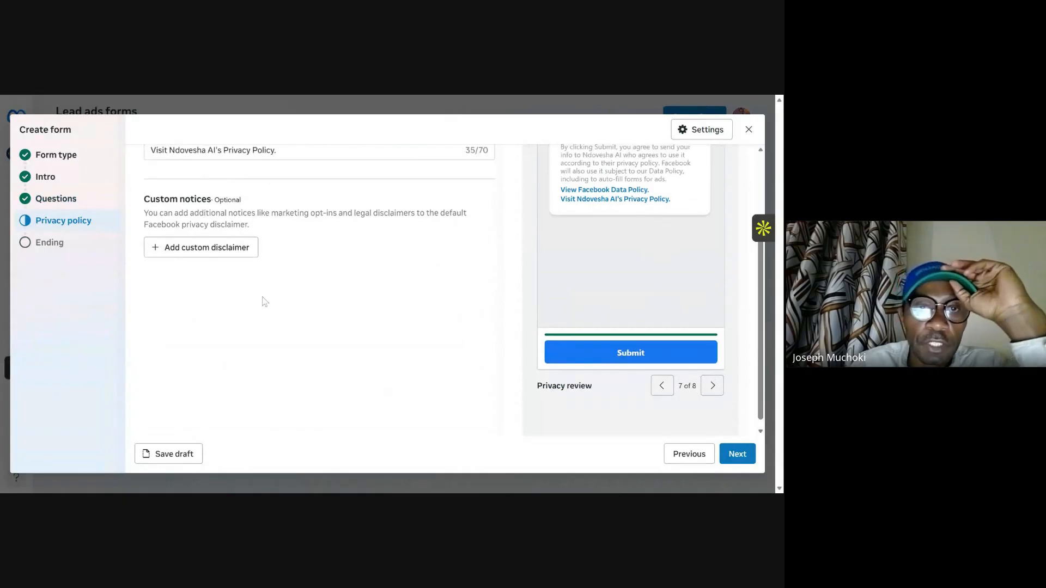
left_click(188, 213)
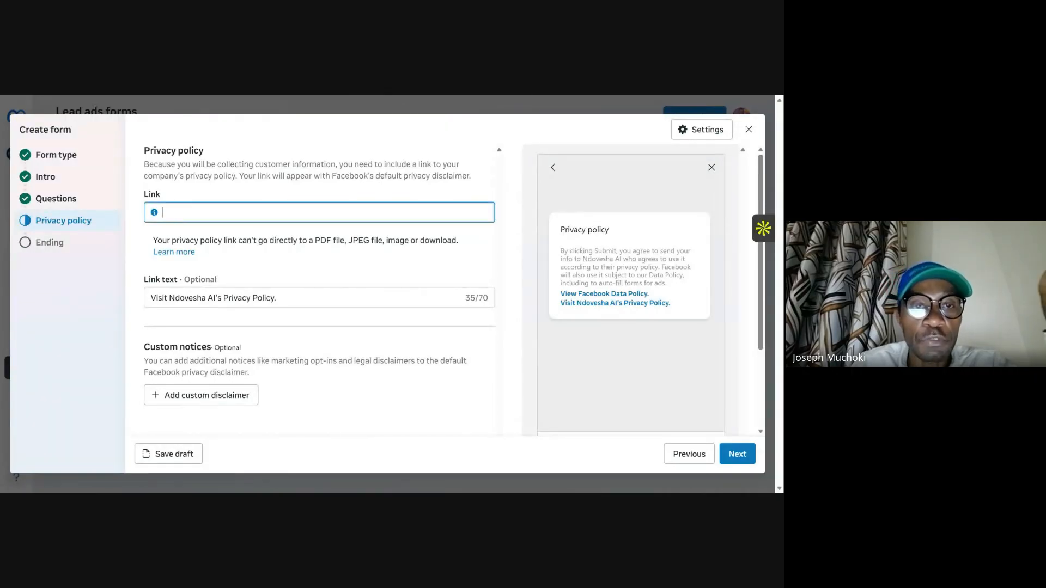
type("ndoves")
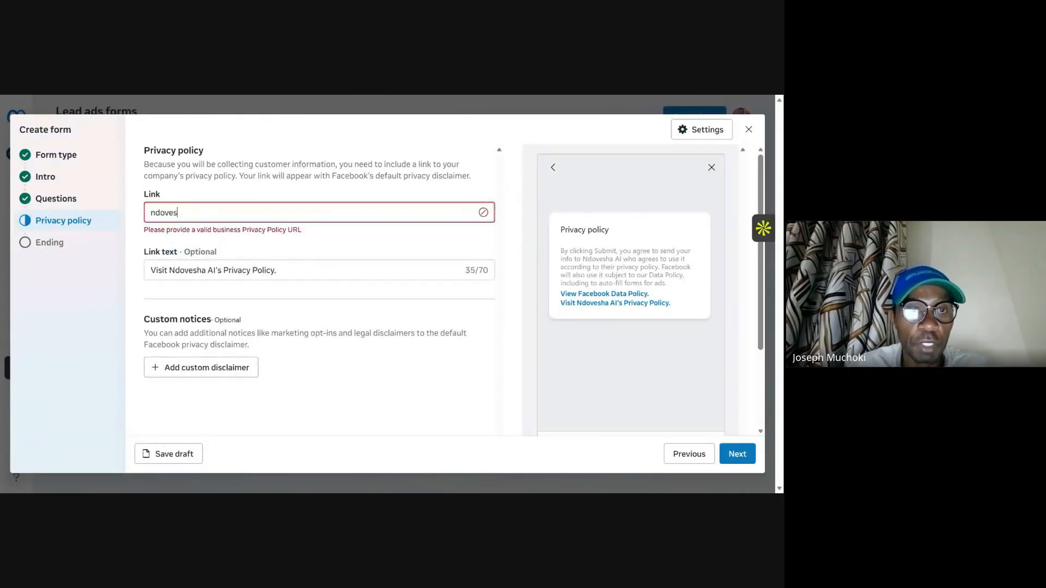
type("ha.")
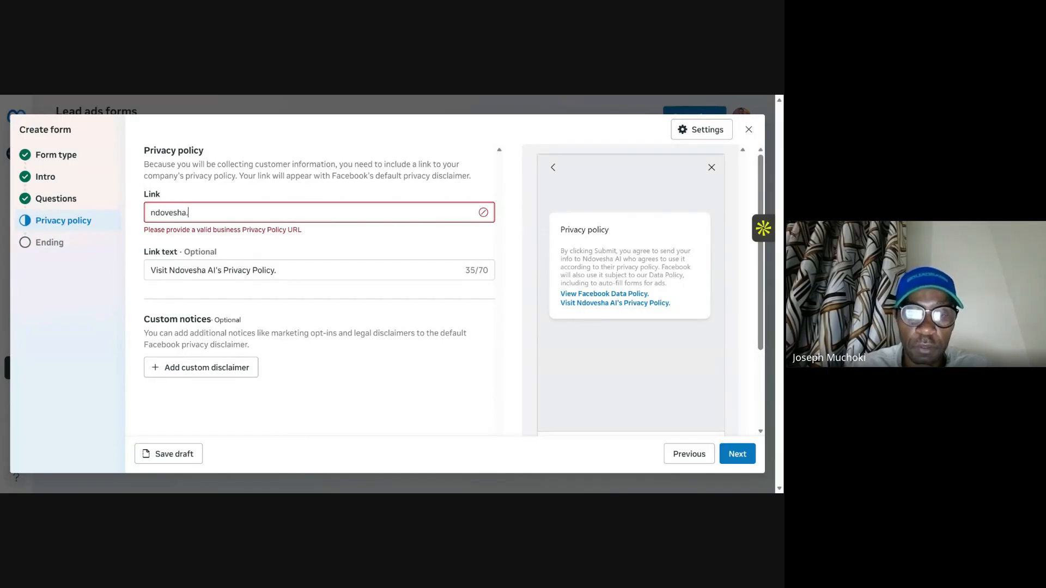
type("ai/terms")
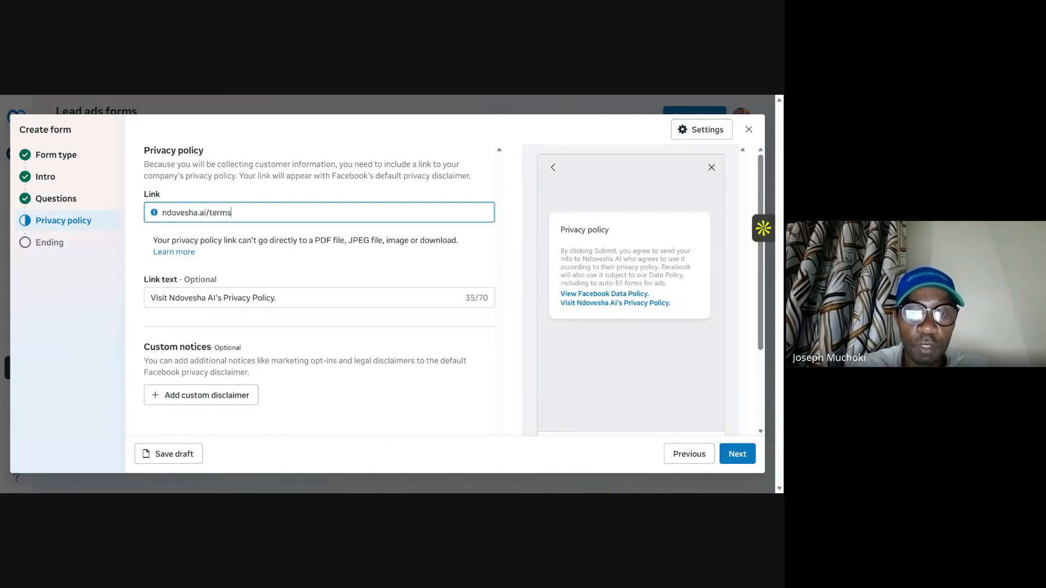
type("-of-se")
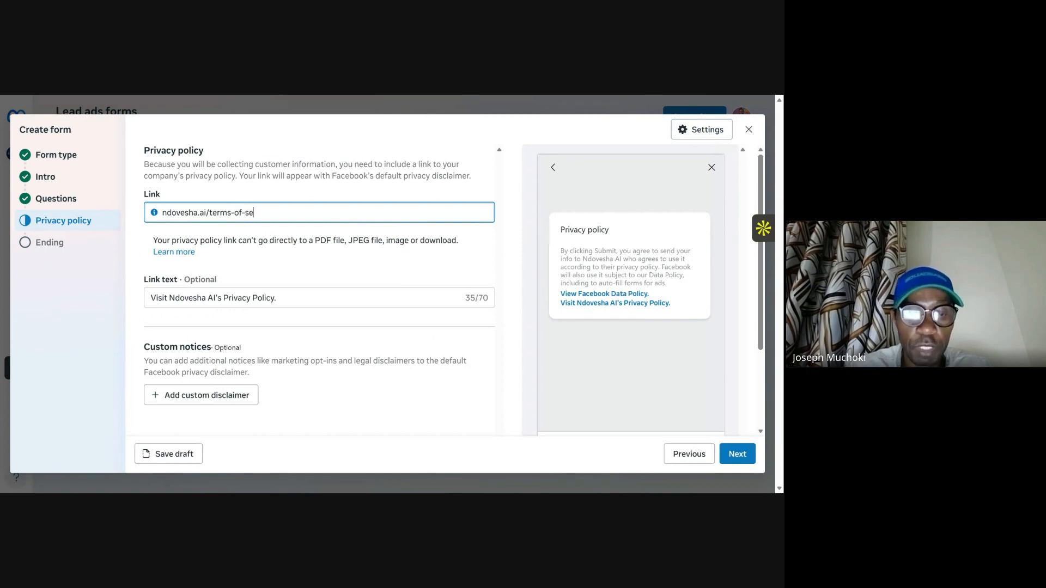
type("rvice")
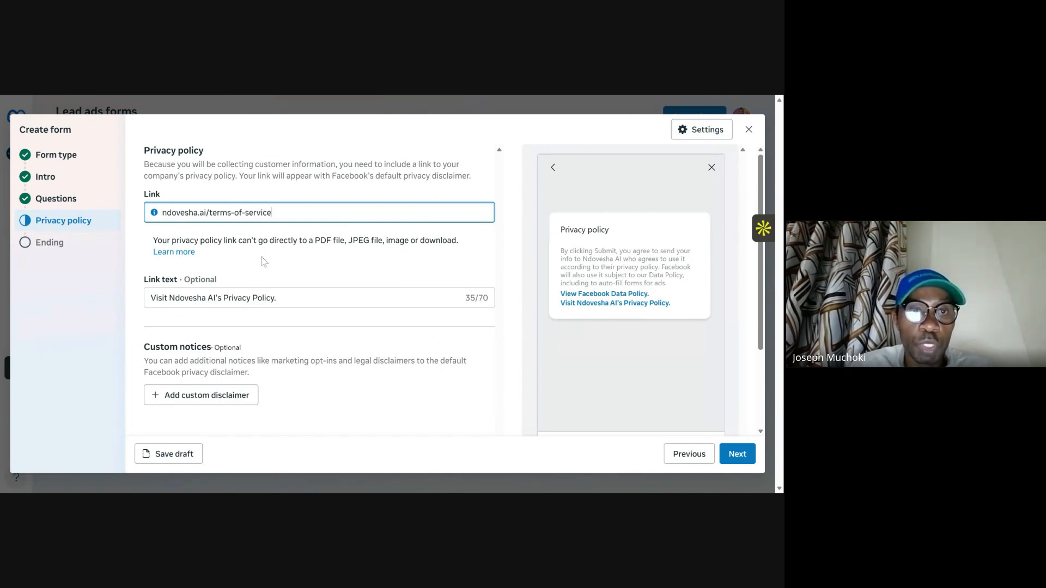
Step: Continue to the form's ending section, set the website link to ndovesha.ai and publish the form
left_click(737, 454)
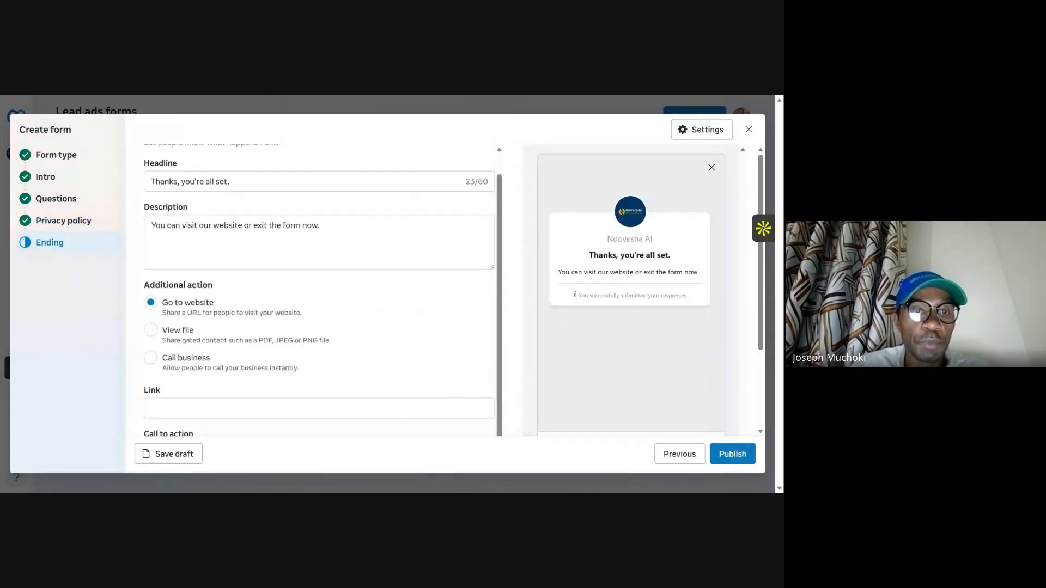
left_click(319, 409)
type("ndo")
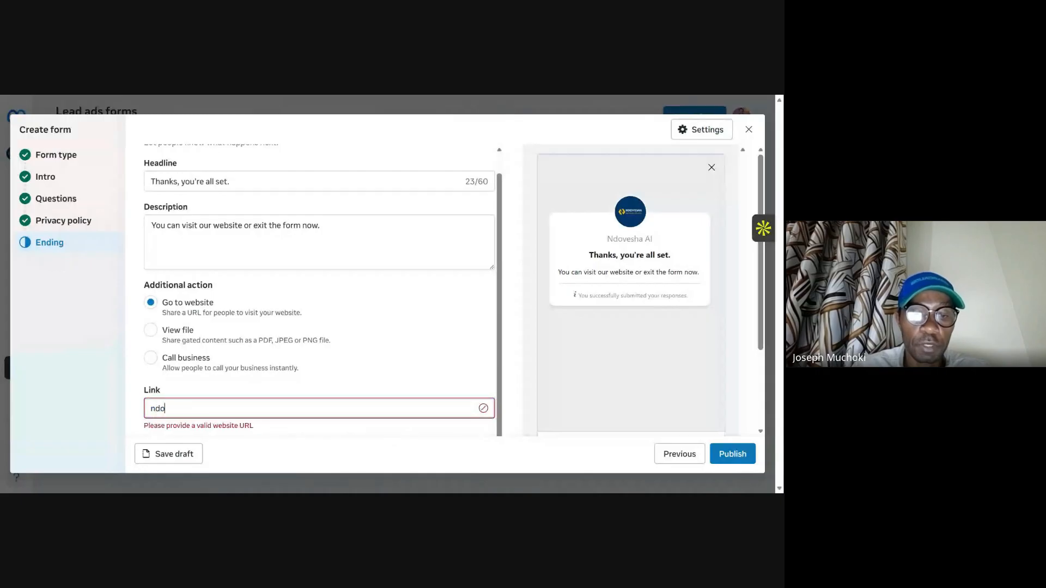
type("vesha.ai")
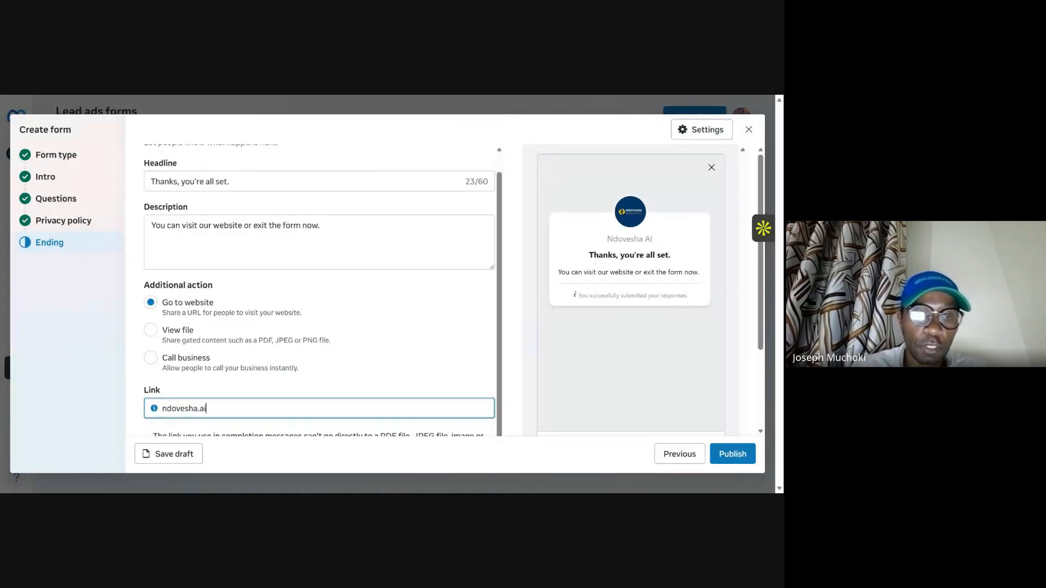
scroll(294, 364, "down", 1)
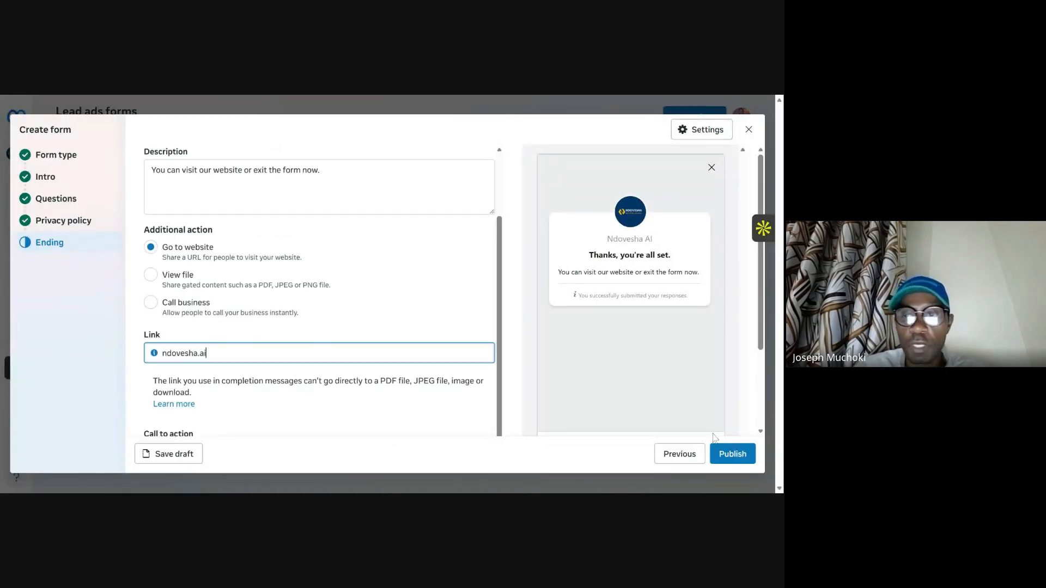
left_click(735, 453)
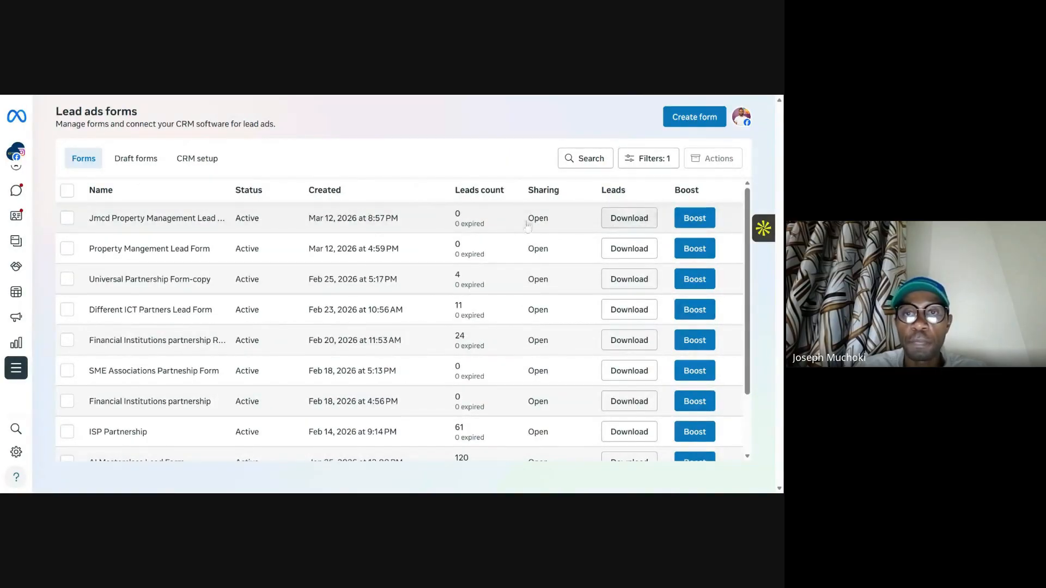
Step: Open the published Jmcd Property Management Lead Form and review its details and form preview
left_click(352, 219)
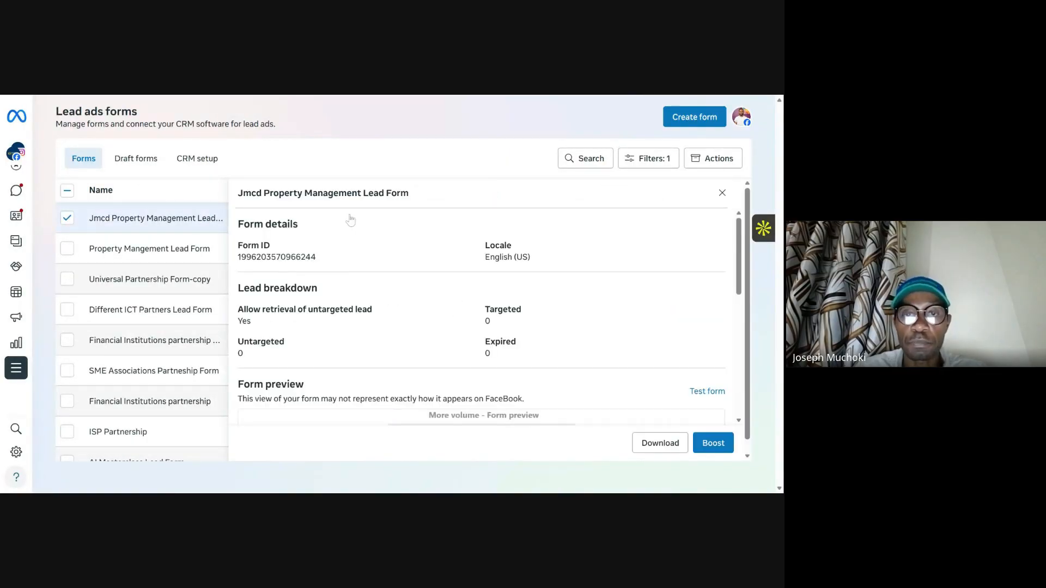
scroll(509, 294, "down", 5)
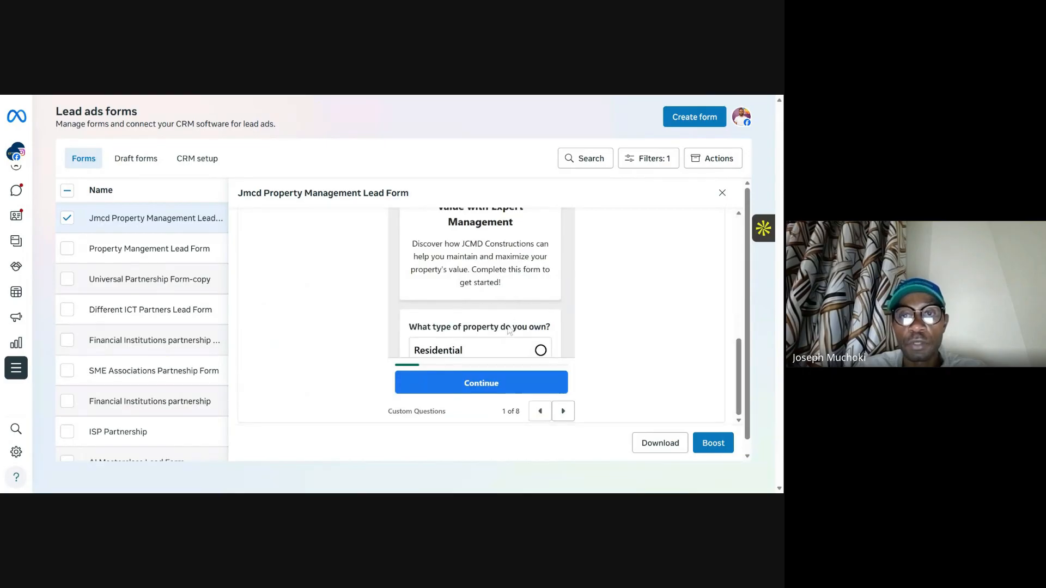
scroll(512, 311, "down", 2)
scroll(512, 312, "up", 5)
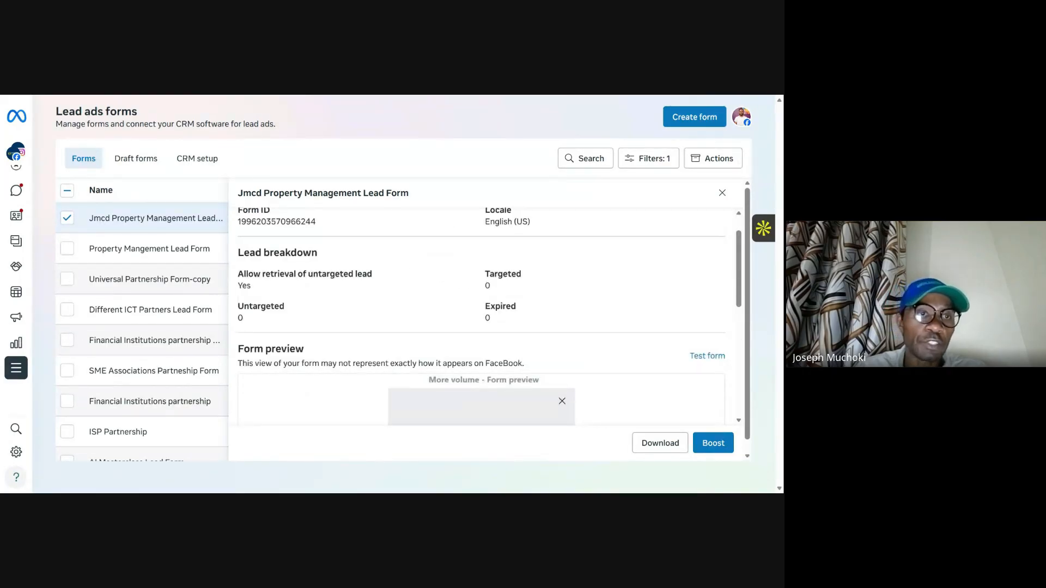
Step: Switch to the Ads Manager campaign list and select the first of the two ad accounts under the personal account
mouse_move(20, 396)
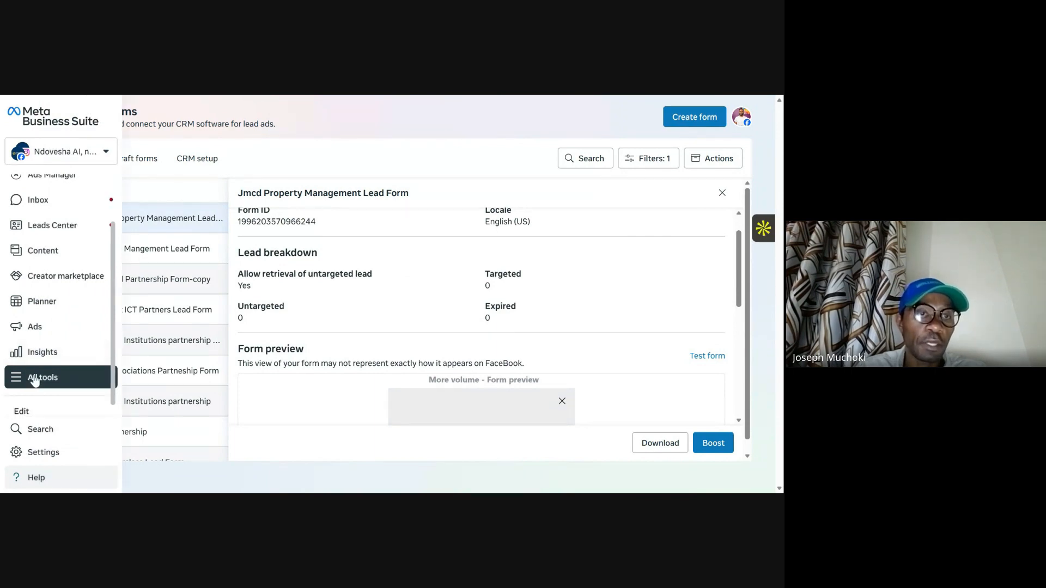
left_click(34, 381)
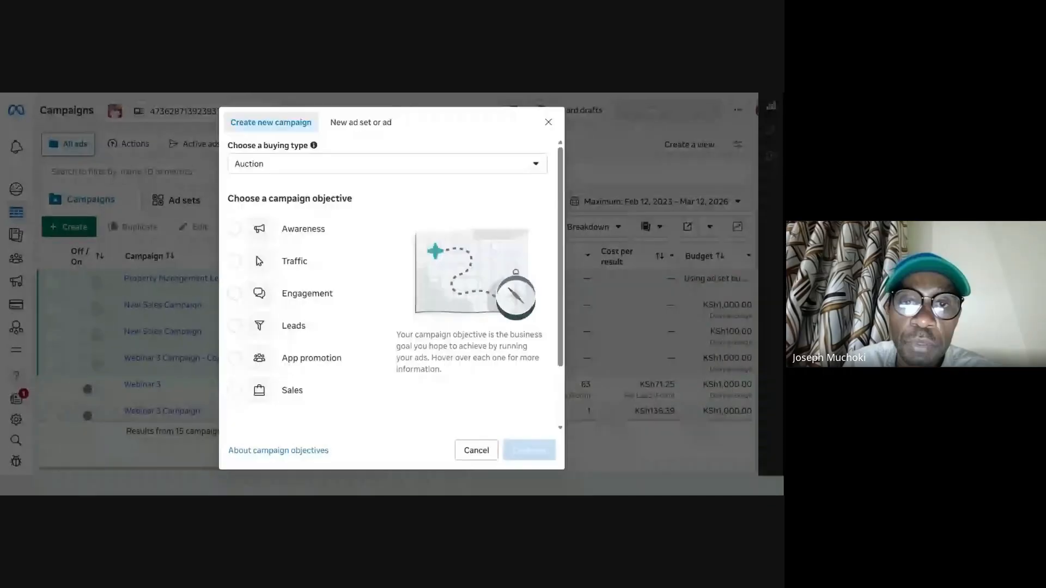
left_click(549, 122)
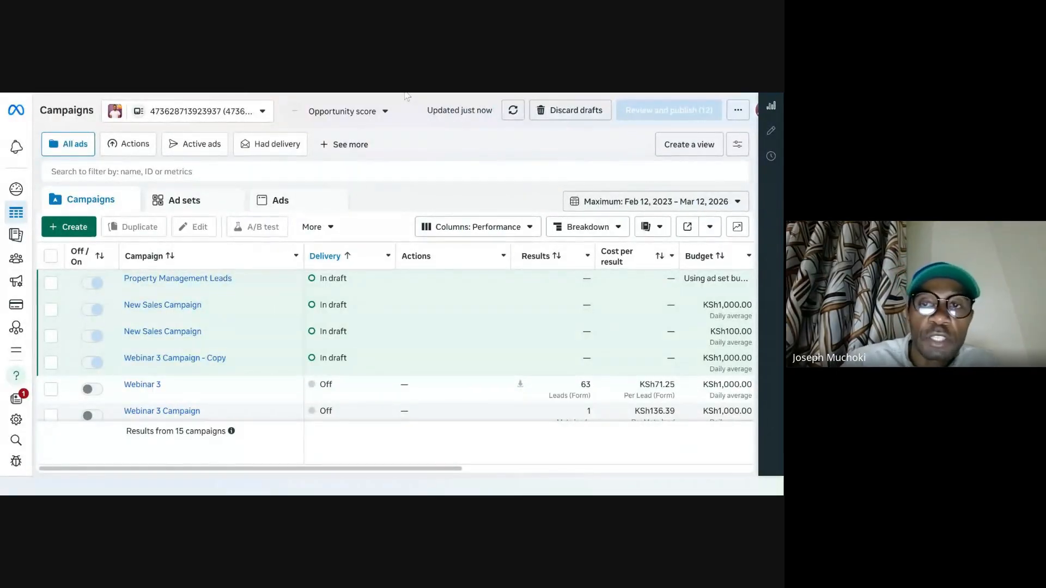
left_click(171, 114)
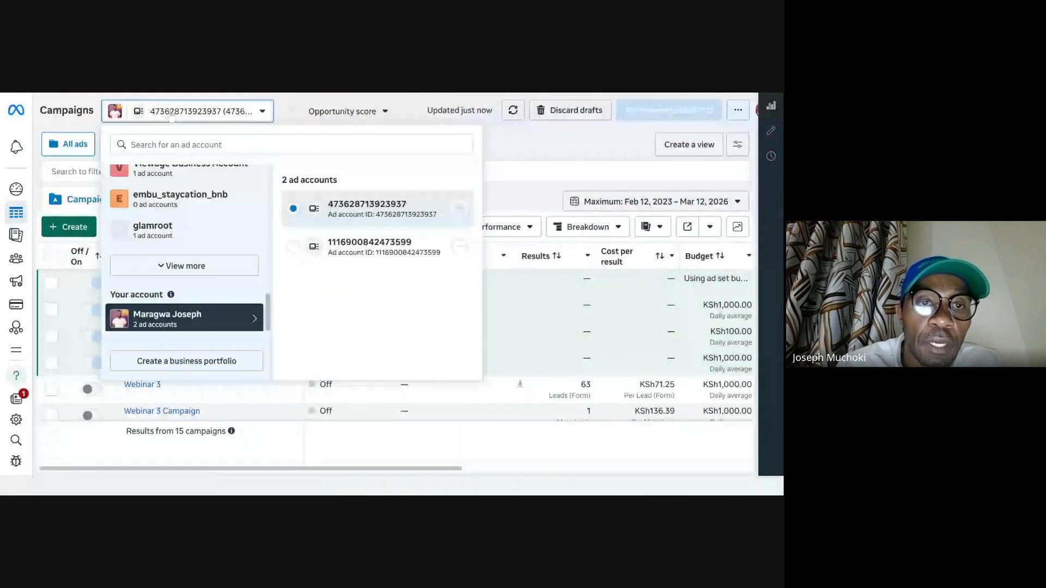
scroll(190, 238, "down", 5)
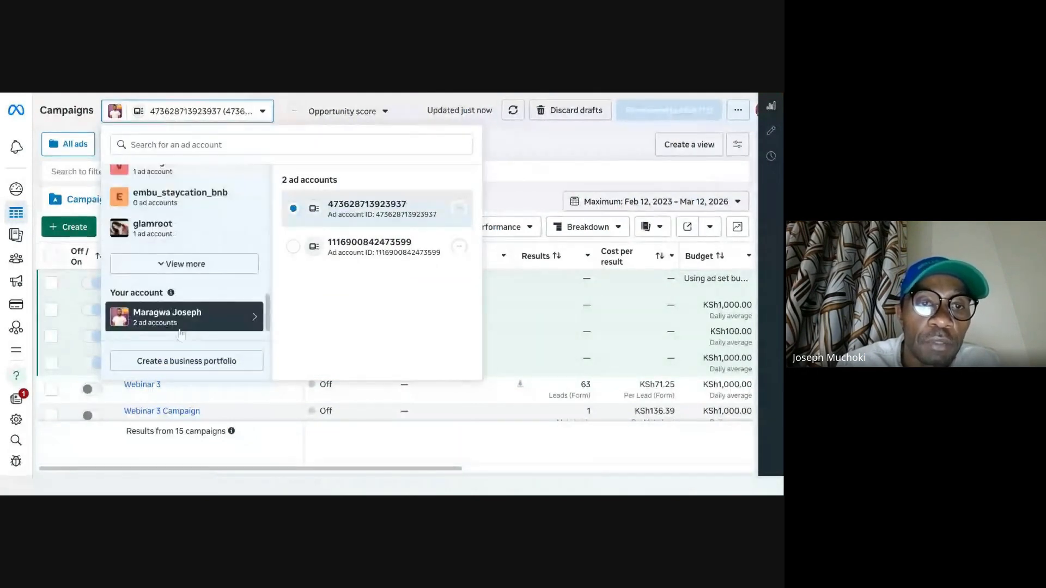
left_click(367, 213)
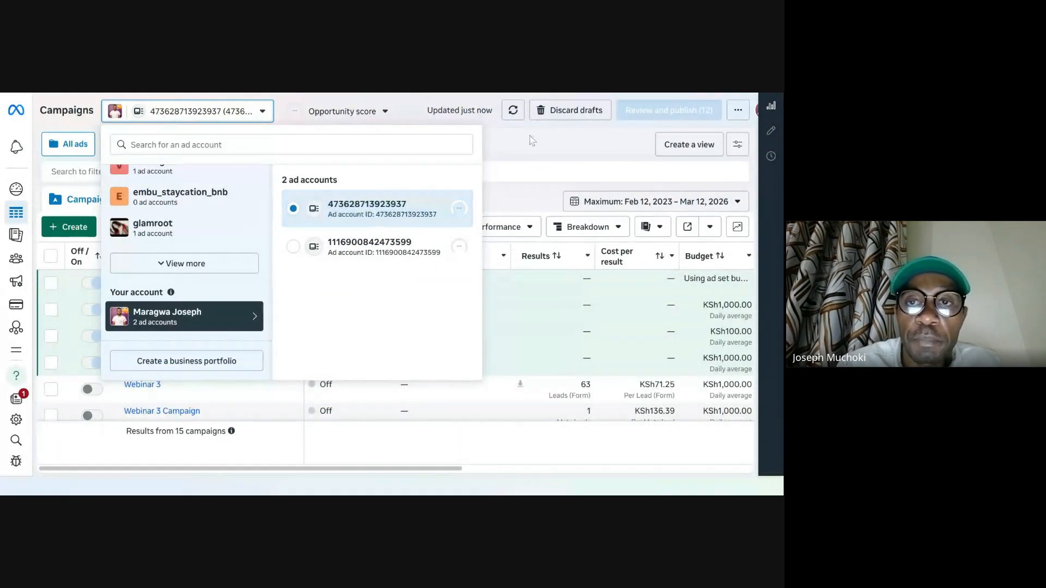
Step: Create a new auction campaign with the Leads objective
left_click(74, 227)
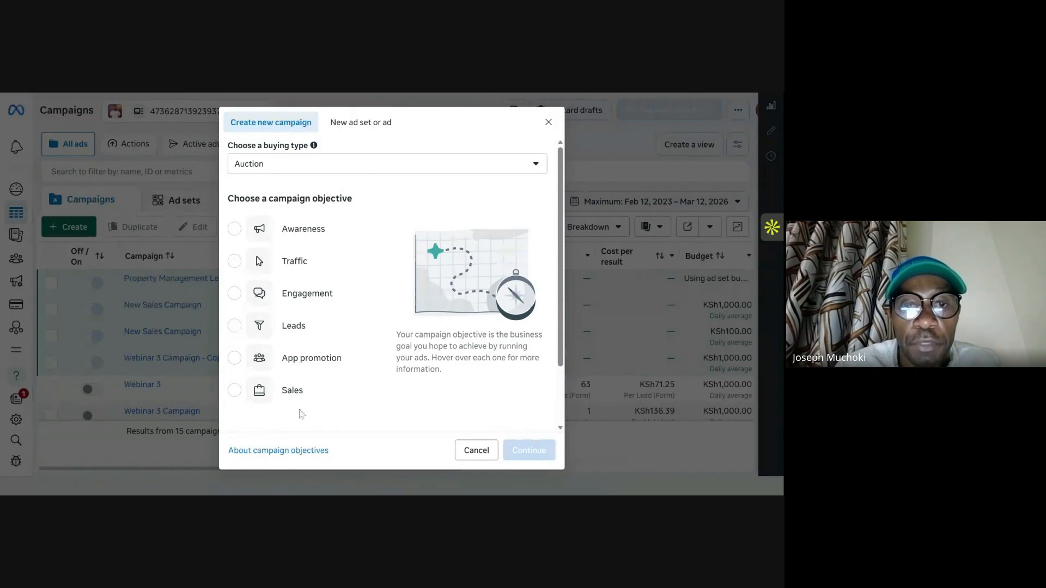
mouse_move(302, 334)
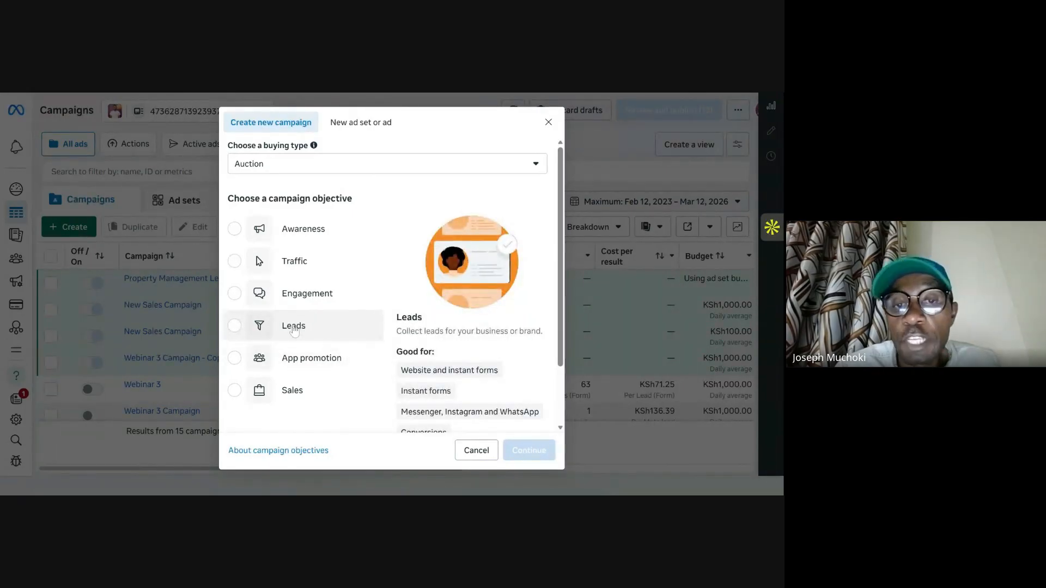
left_click(308, 332)
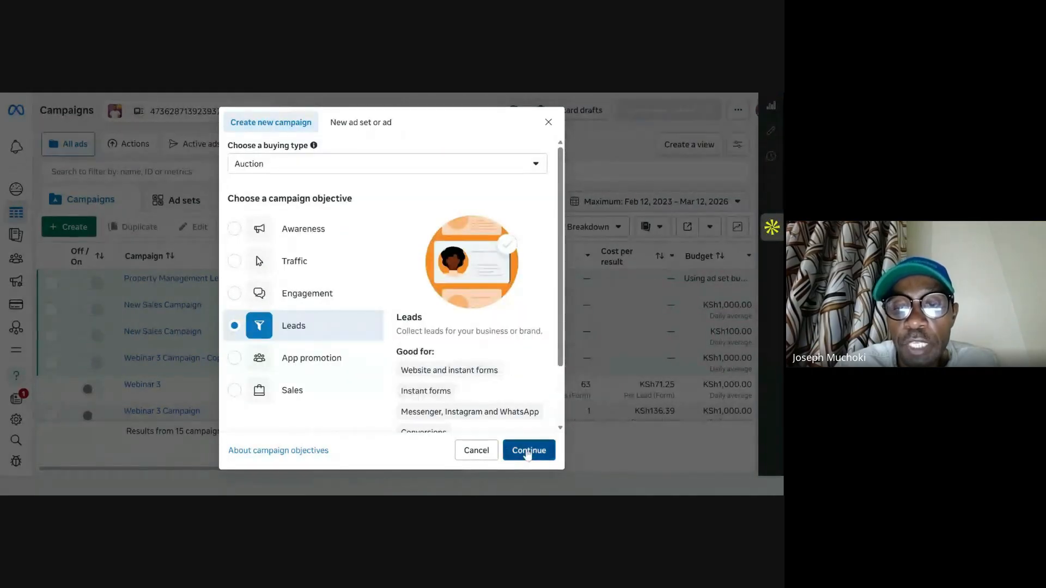
left_click(528, 452)
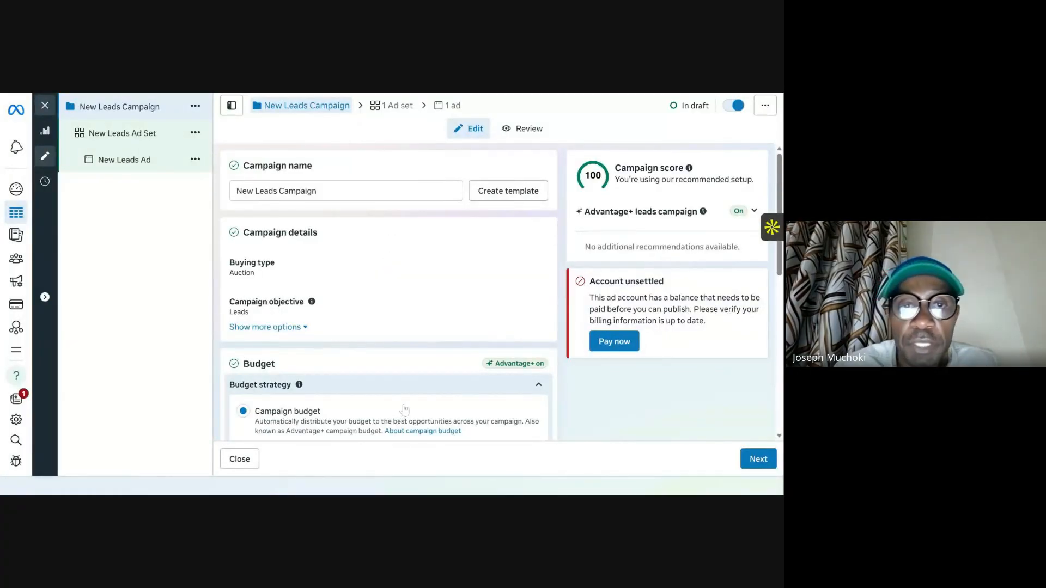
Step: Name the new leads campaign "Jmcd lead form 1"
triple_click(280, 191)
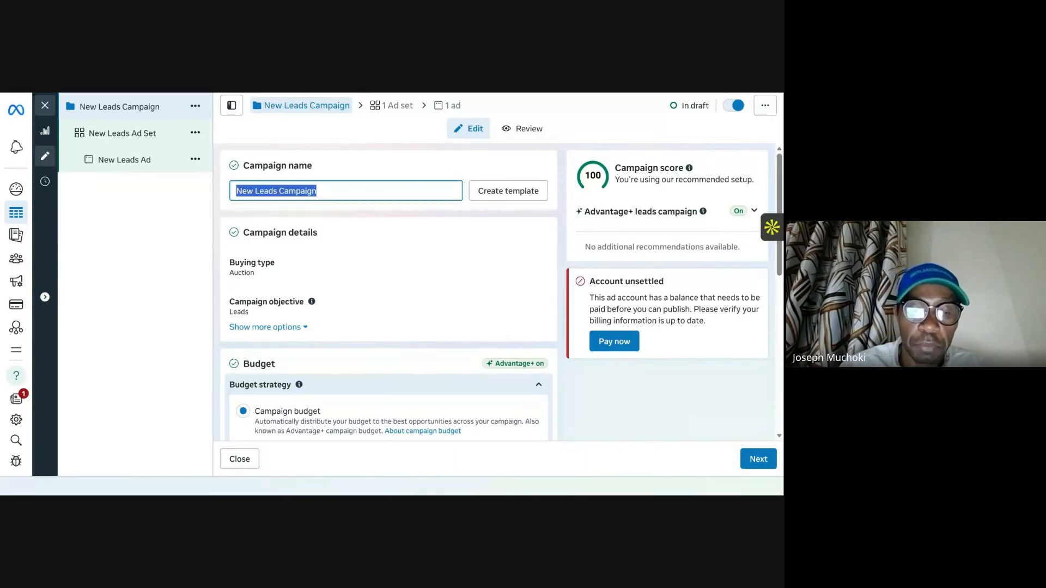
type("Pr")
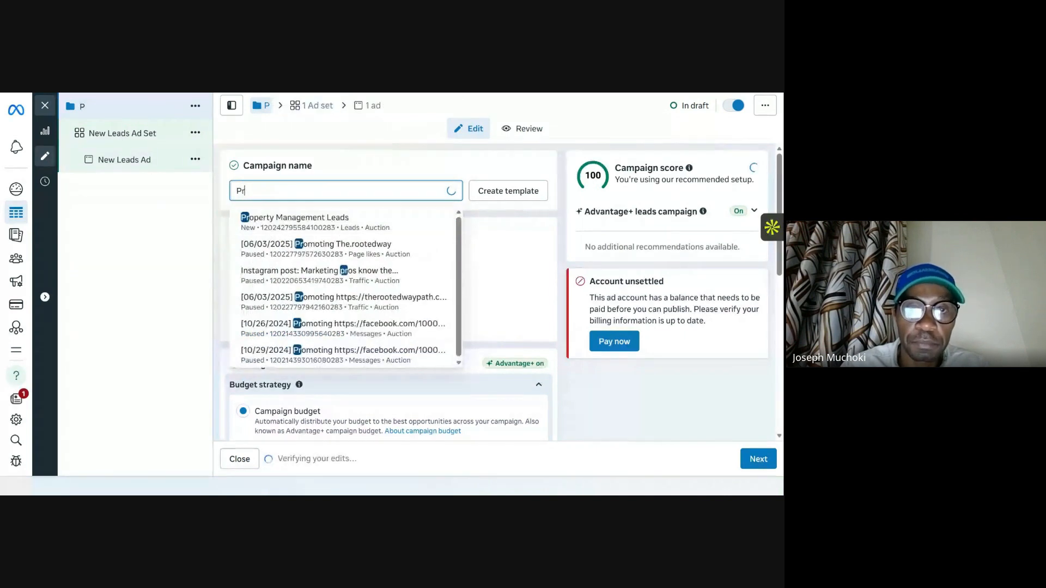
key("BackSpace")
key("BackSpace")
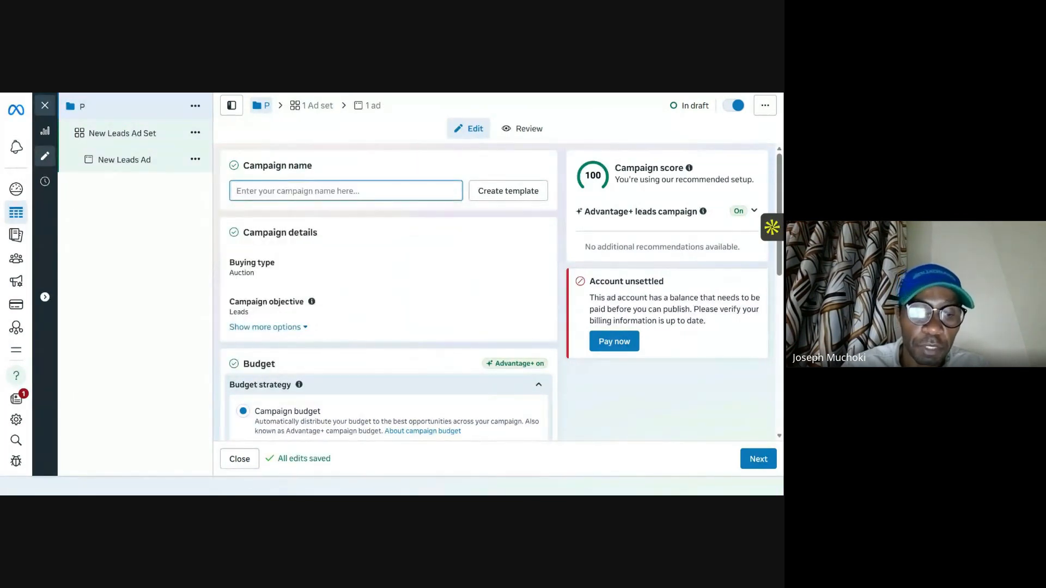
type("Jmc")
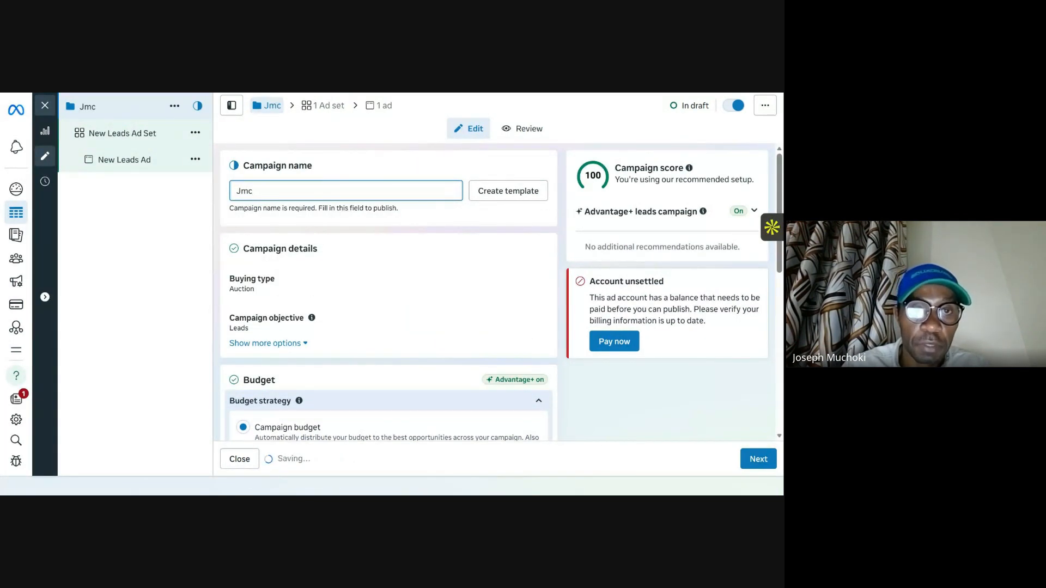
type("d ")
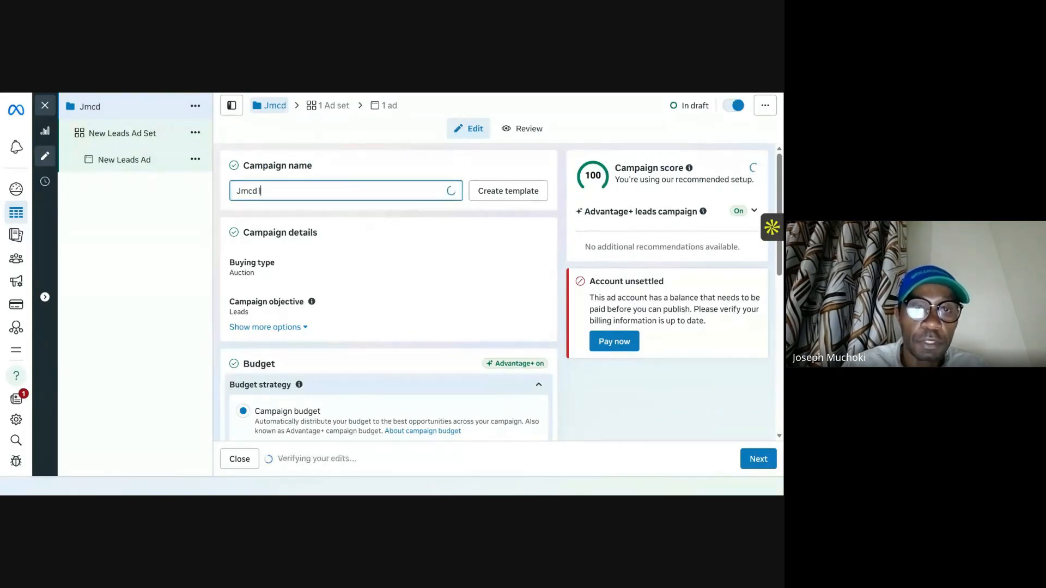
type("lead form")
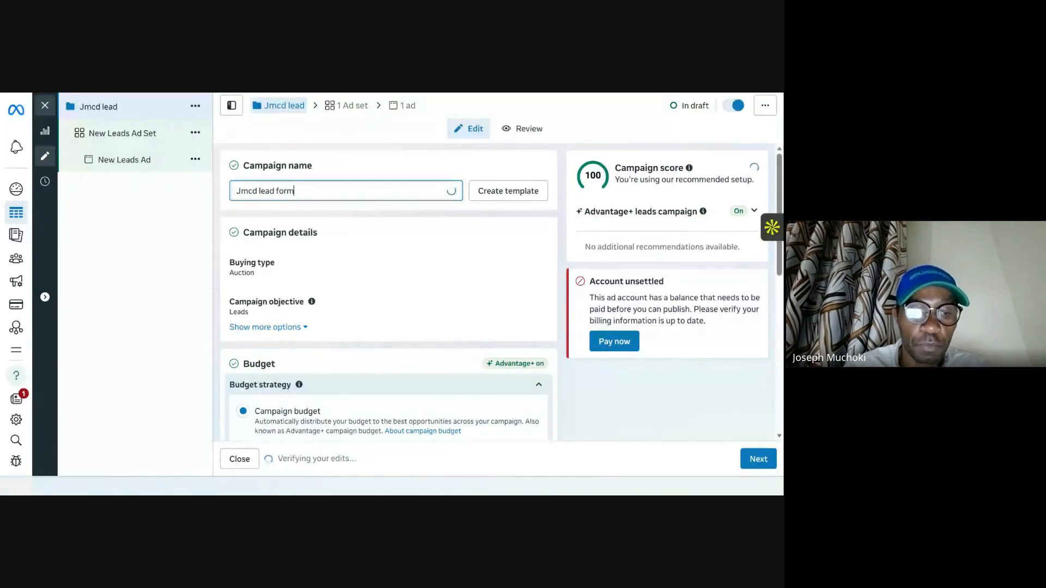
type(" 1")
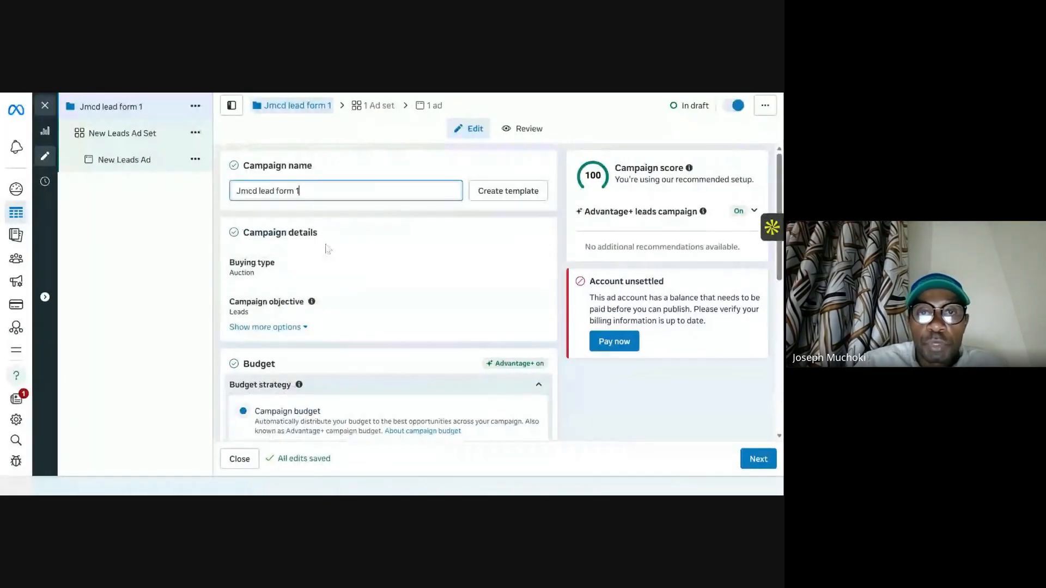
Step: Set the campaign's budget strategy to Ad set budget and check the remaining campaign settings
scroll(327, 249, "down", 6)
scroll(425, 228, "up", 3)
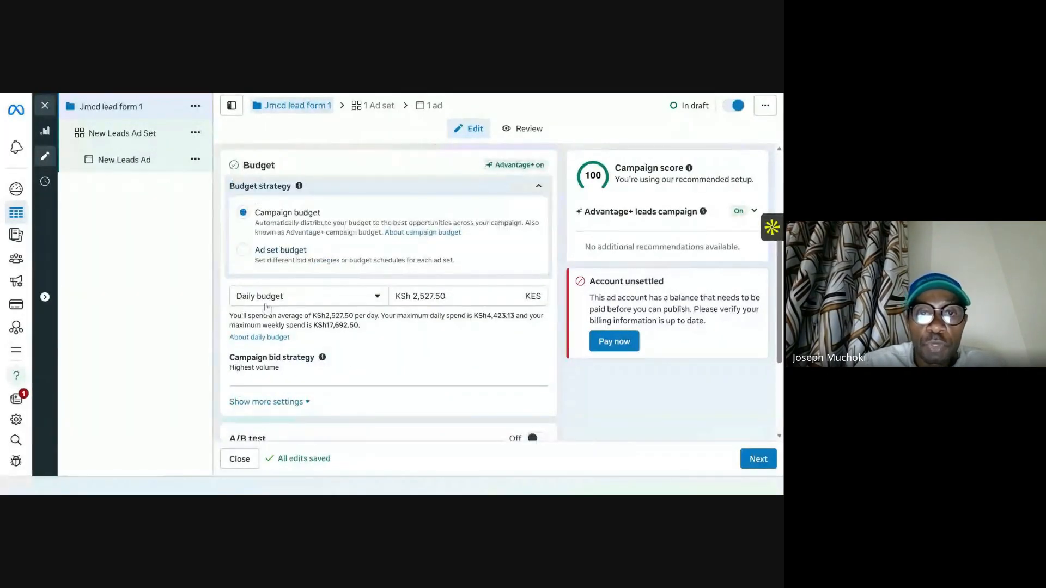
left_click(243, 250)
scroll(382, 251, "down", 3)
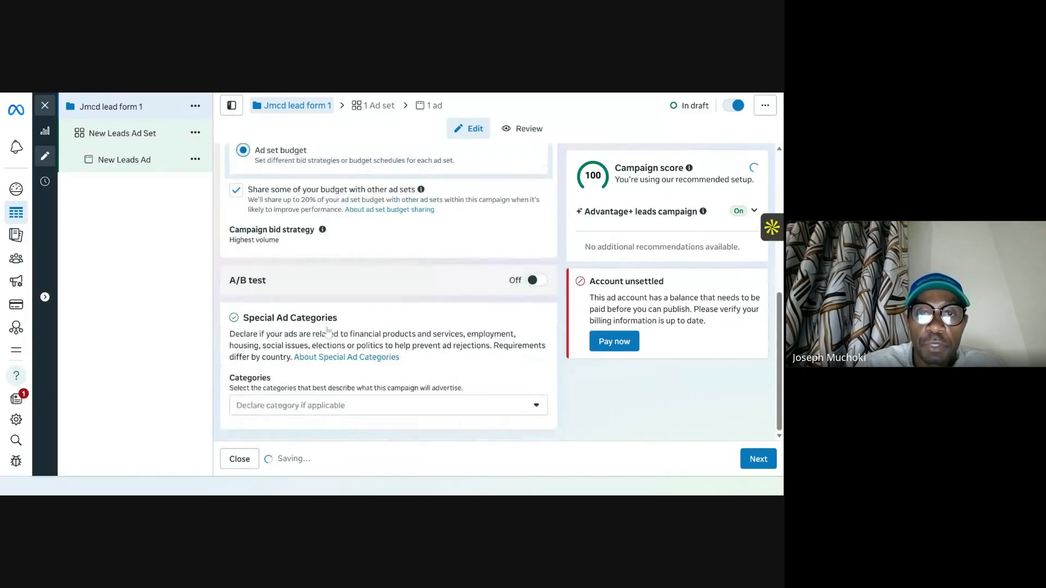
scroll(490, 245, "up", 6)
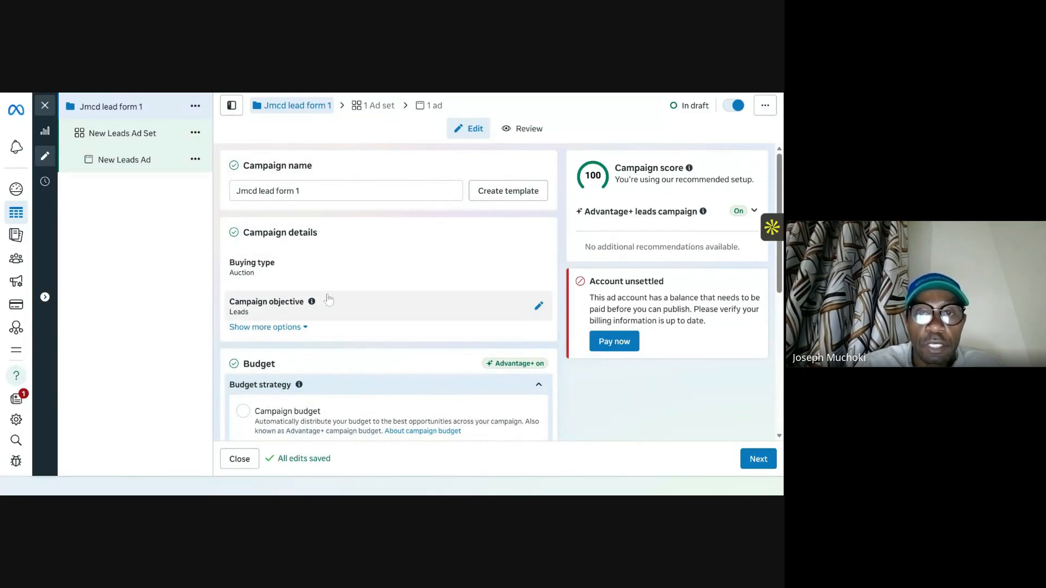
Step: Continue to the campaign's ad set and name it "Jmcd lead form 1"
left_click(759, 461)
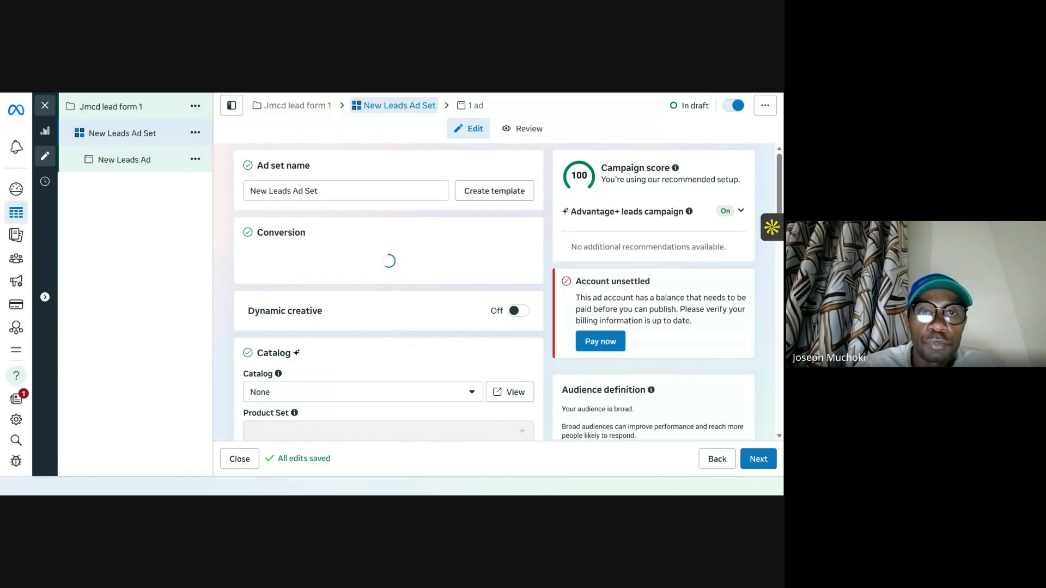
left_click(346, 191)
type("J")
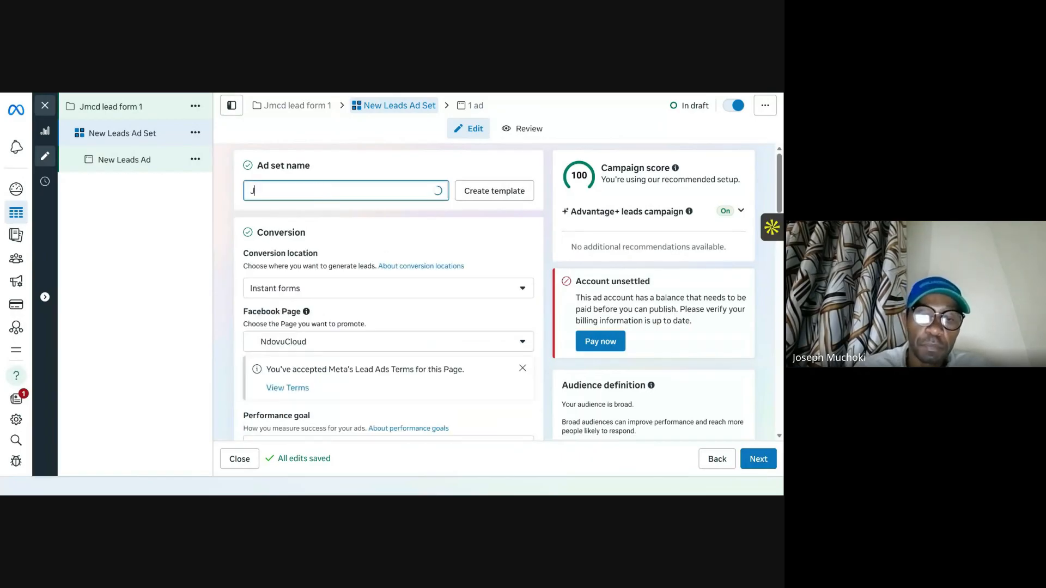
type("mc")
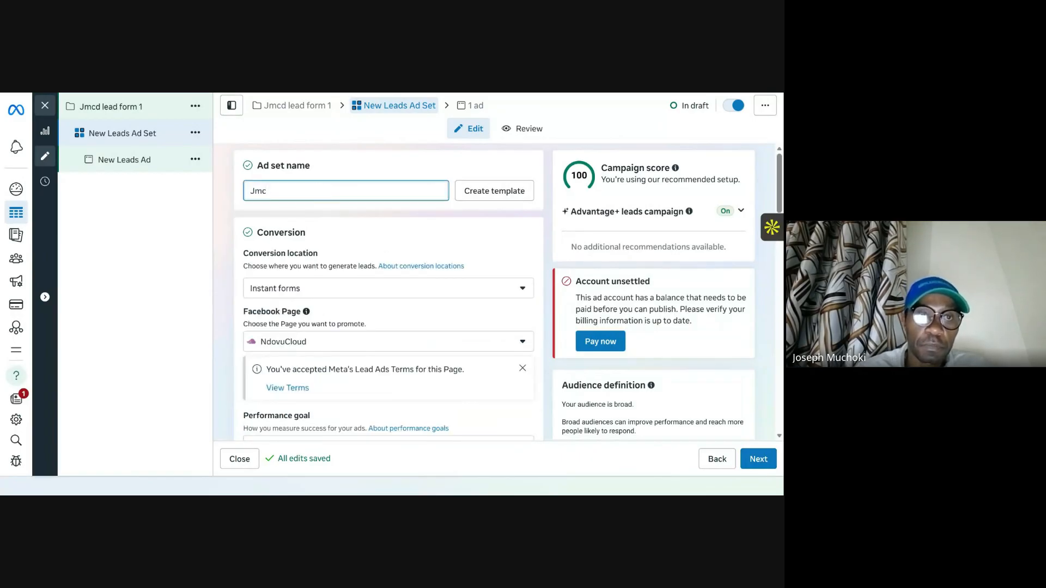
type("d le")
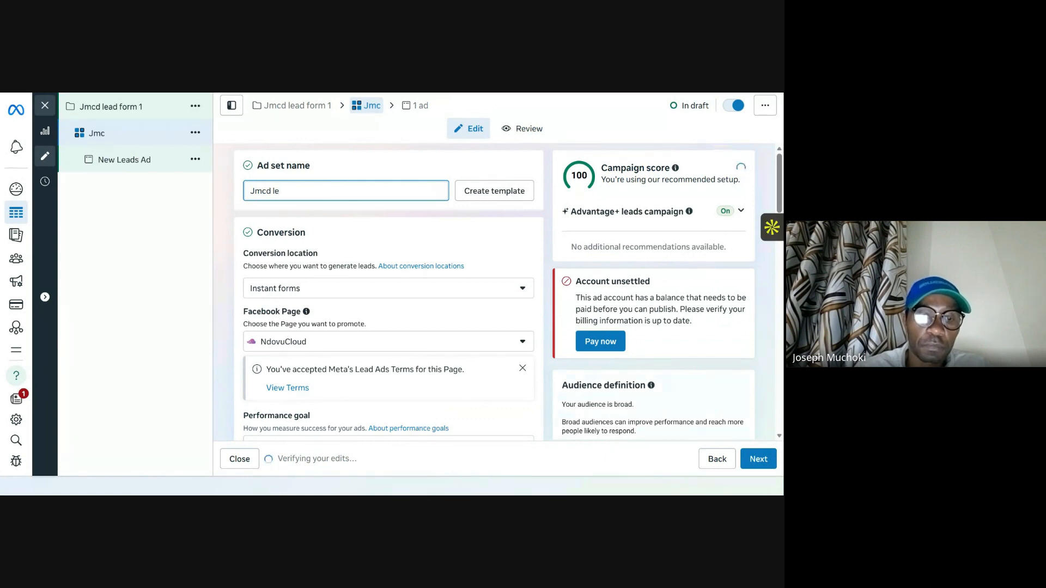
type("ad ")
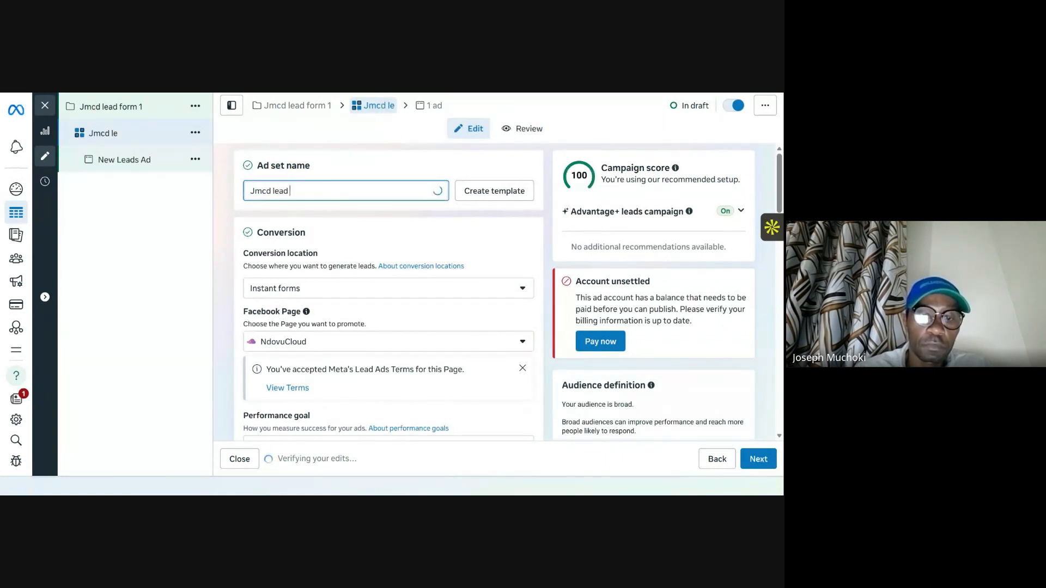
type("form 1")
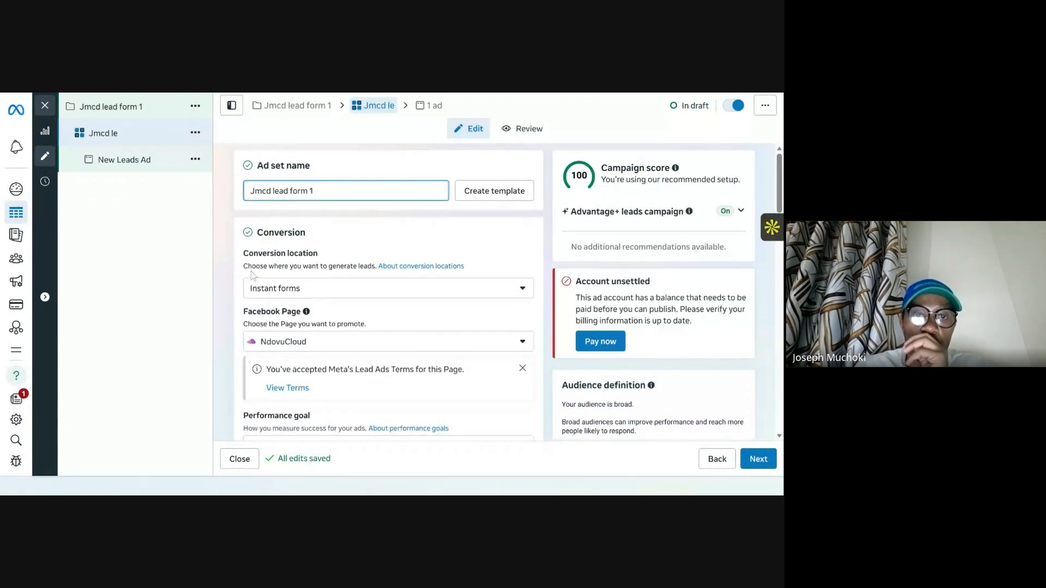
Step: Review the conversion location options, keeping Instant forms, and dismiss the Lead Ads Terms notice
left_click(305, 288)
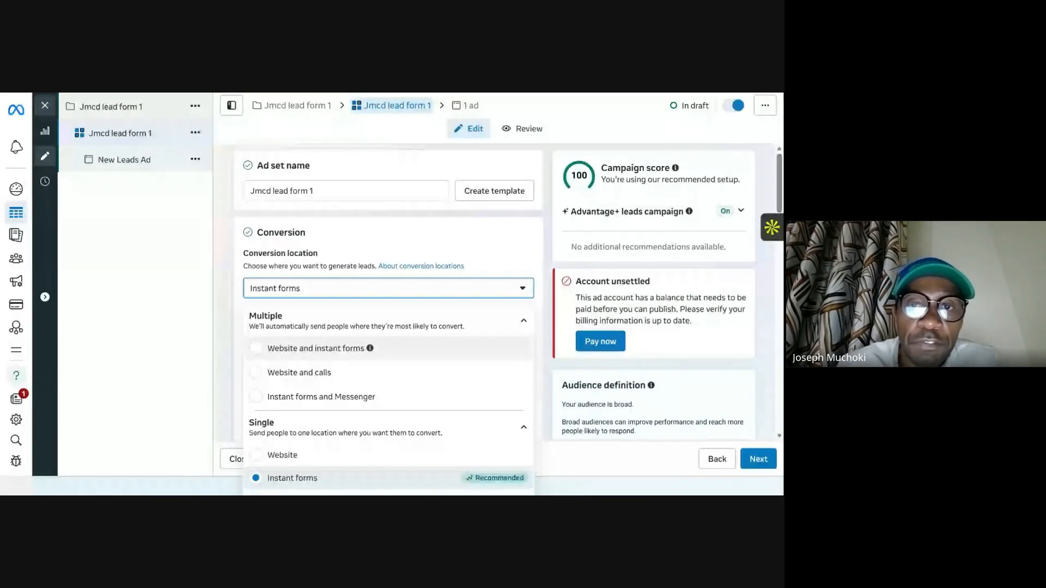
scroll(434, 206, "down", 2)
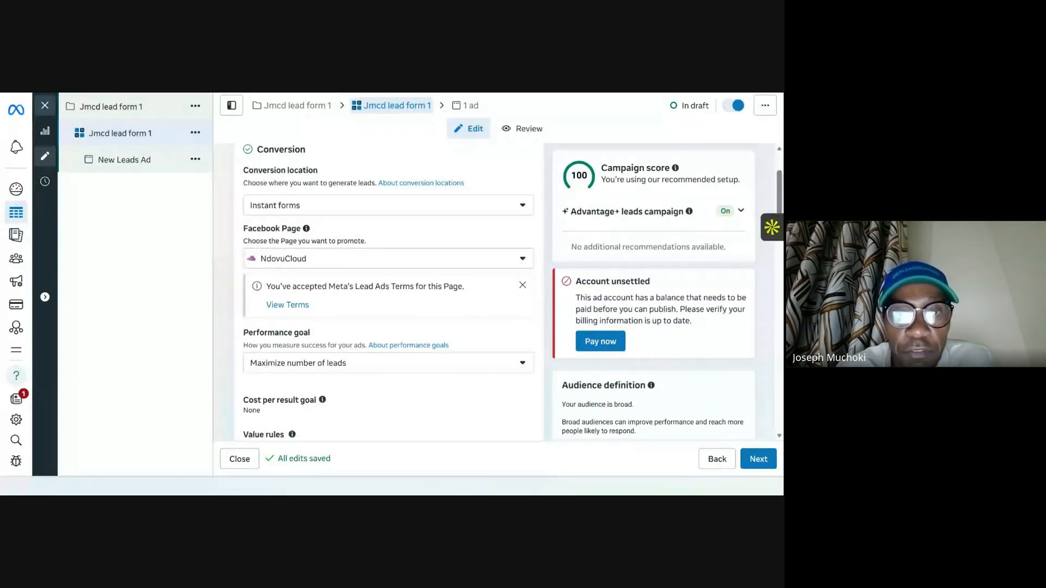
left_click(522, 286)
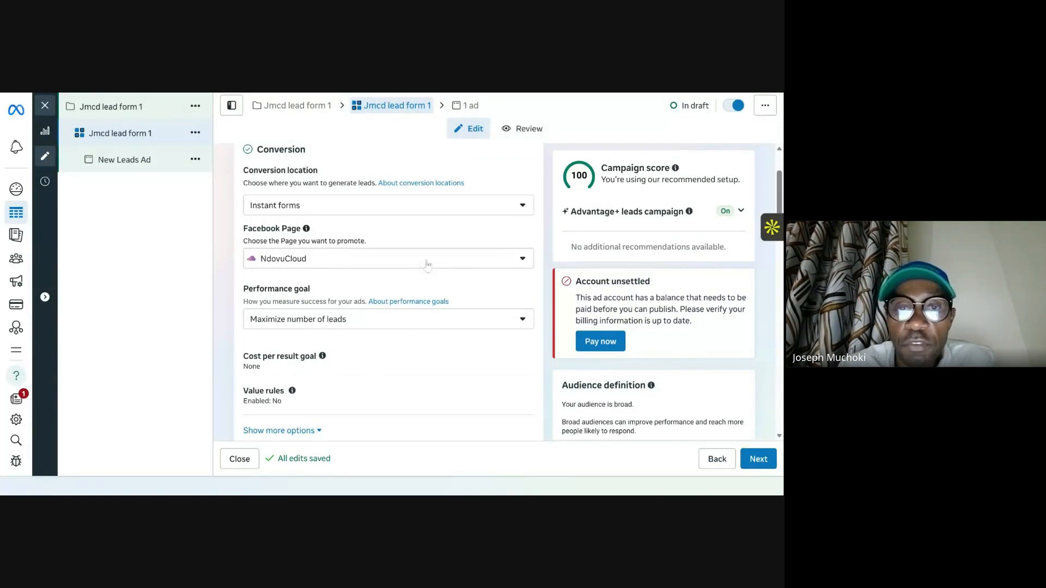
Step: Set the ad set's Facebook Page to Ndovesha AI from the personal pages
left_click(427, 264)
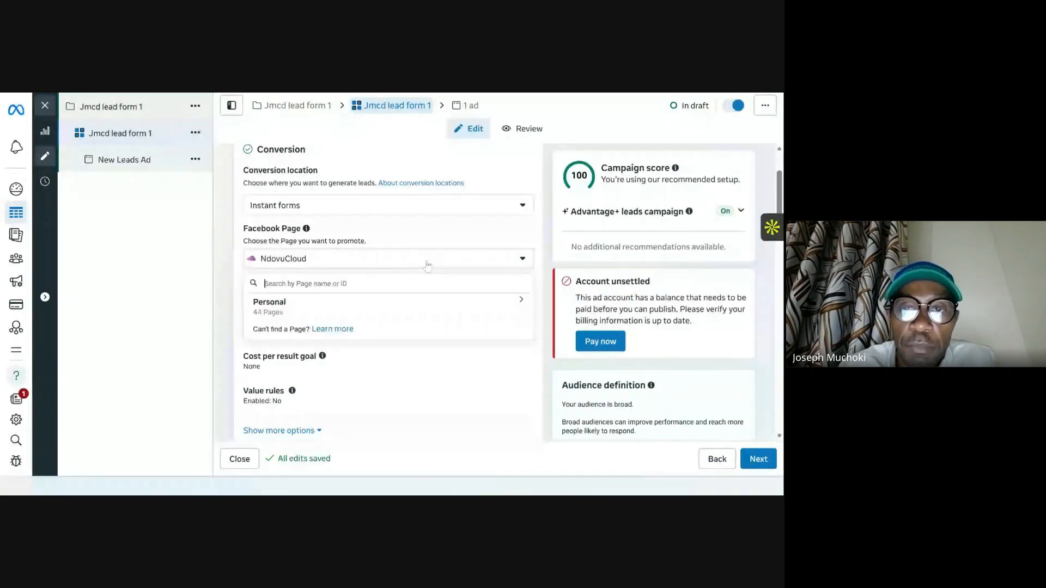
left_click(401, 308)
scroll(393, 327, "down", 3)
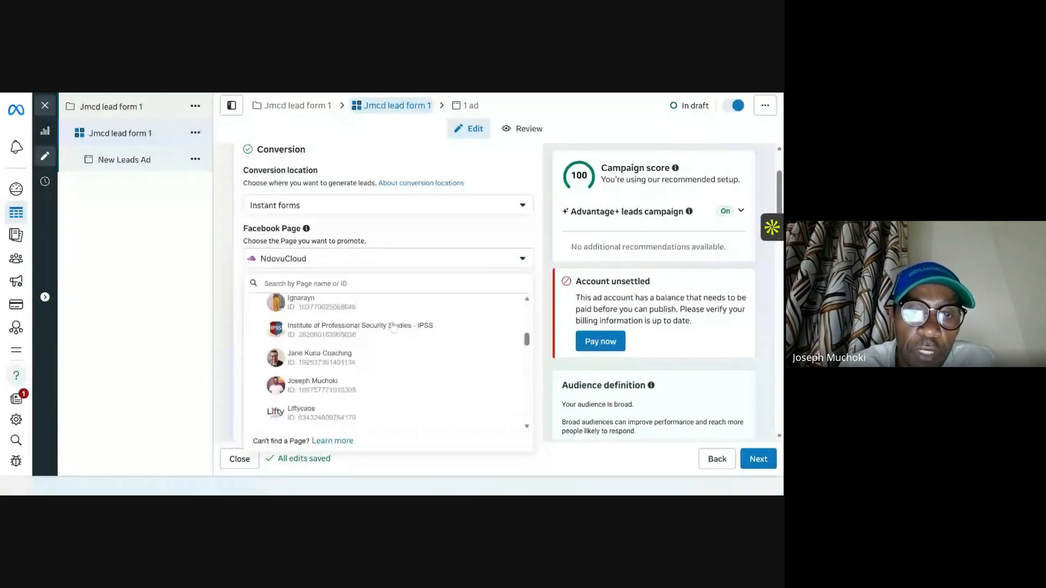
scroll(388, 335, "down", 5)
scroll(401, 404, "down", 5)
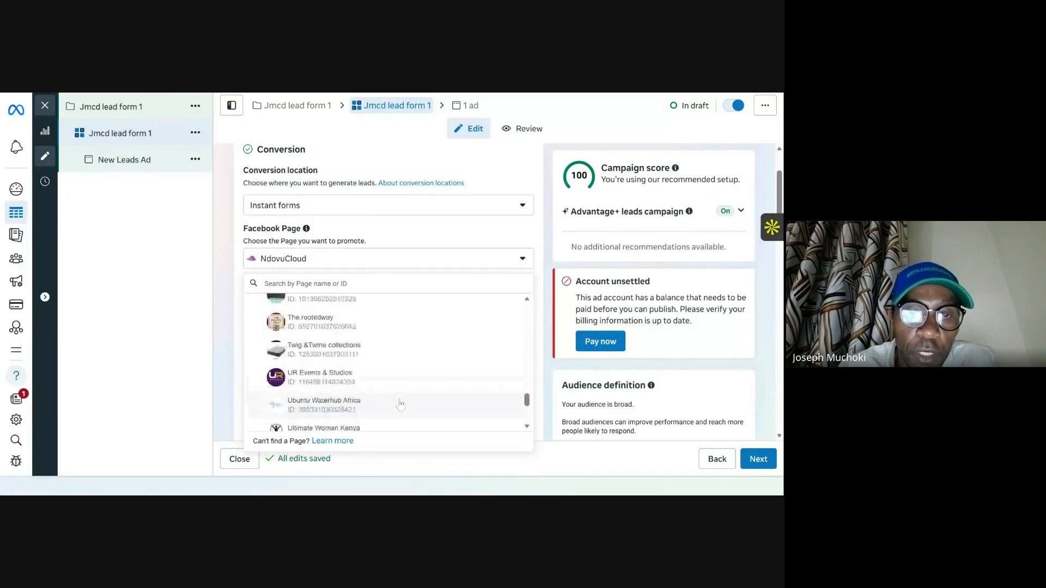
scroll(400, 405, "up", 5)
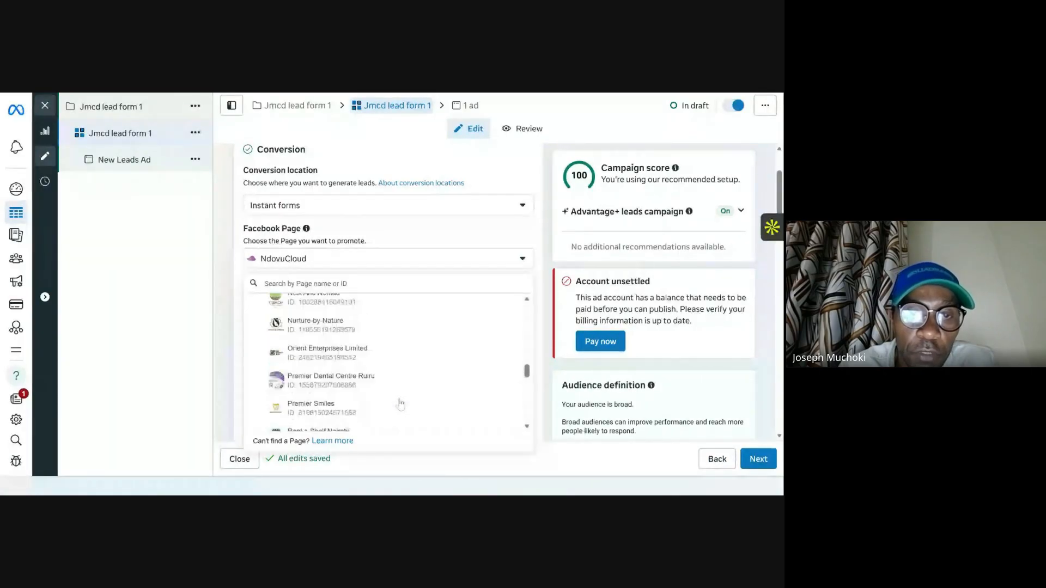
scroll(400, 404, "up", 3)
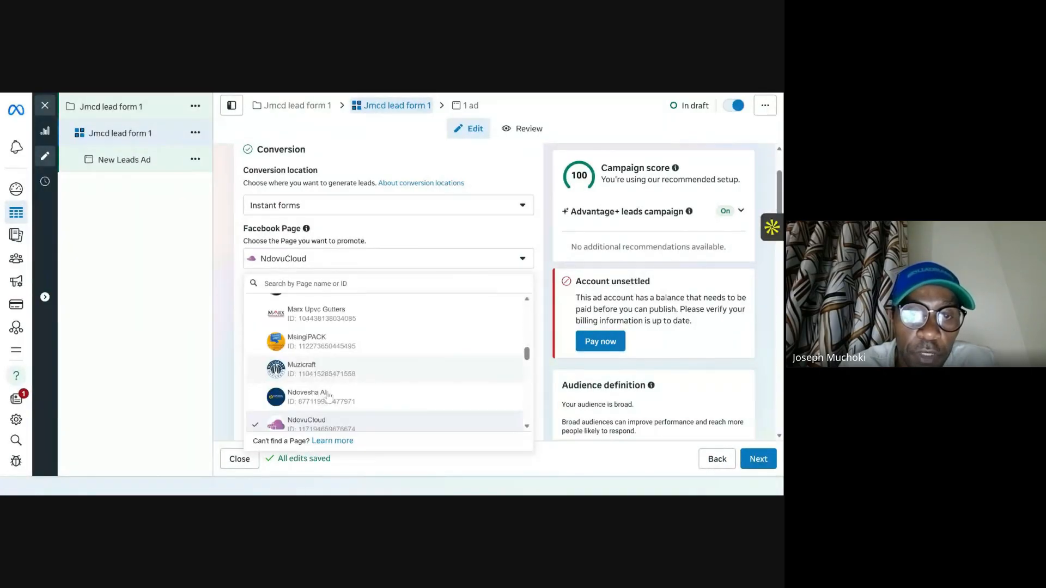
scroll(328, 397, "down", 2)
scroll(321, 381, "up", 2)
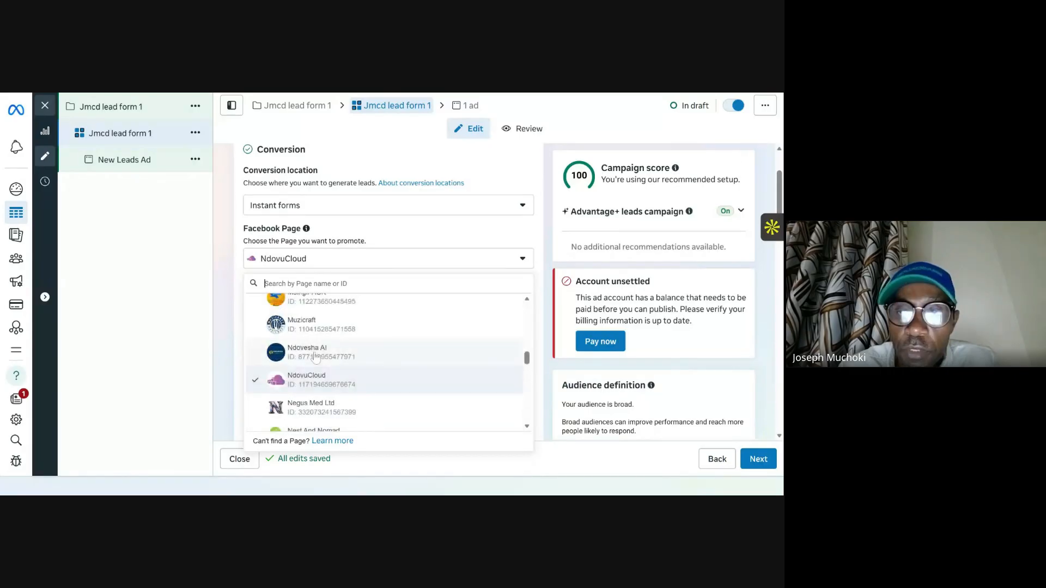
left_click(315, 357)
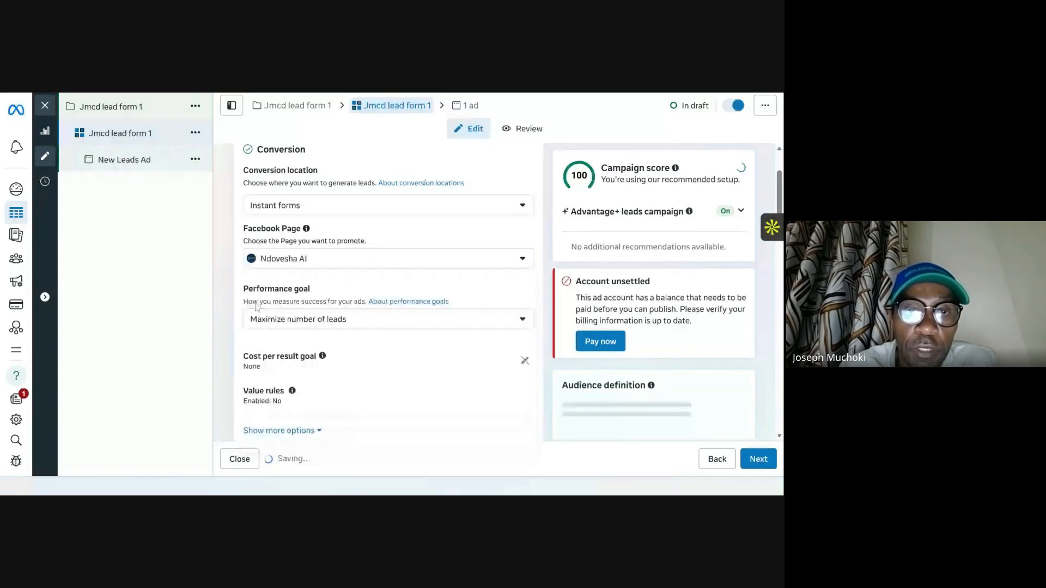
Step: Choose Maximize number of leads as the ad set's performance goal
scroll(256, 305, "down", 2)
left_click(354, 245)
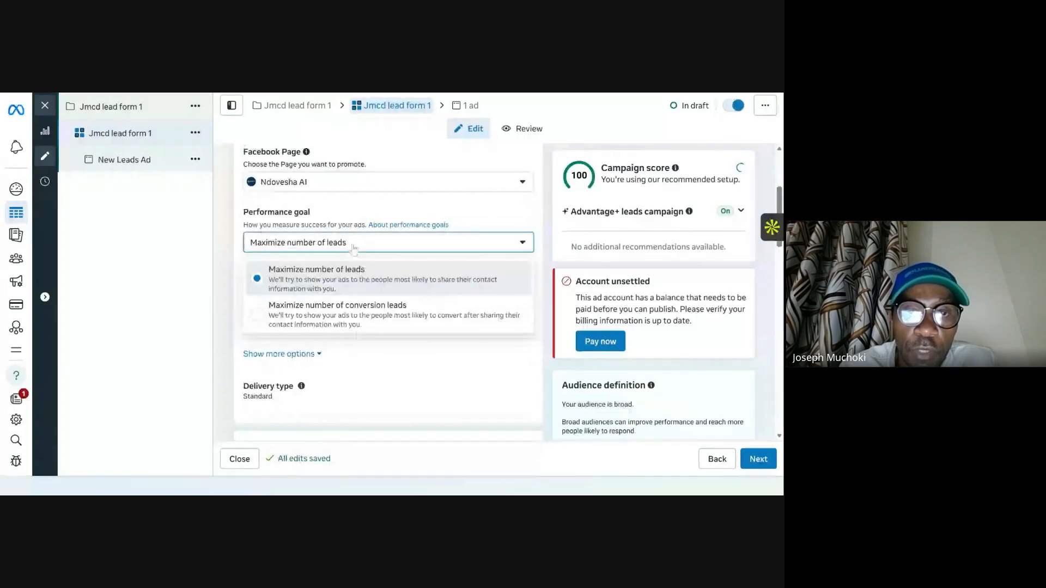
left_click(379, 283)
Step: Set the ad set's daily budget to KSh 1,000
scroll(376, 327, "down", 5)
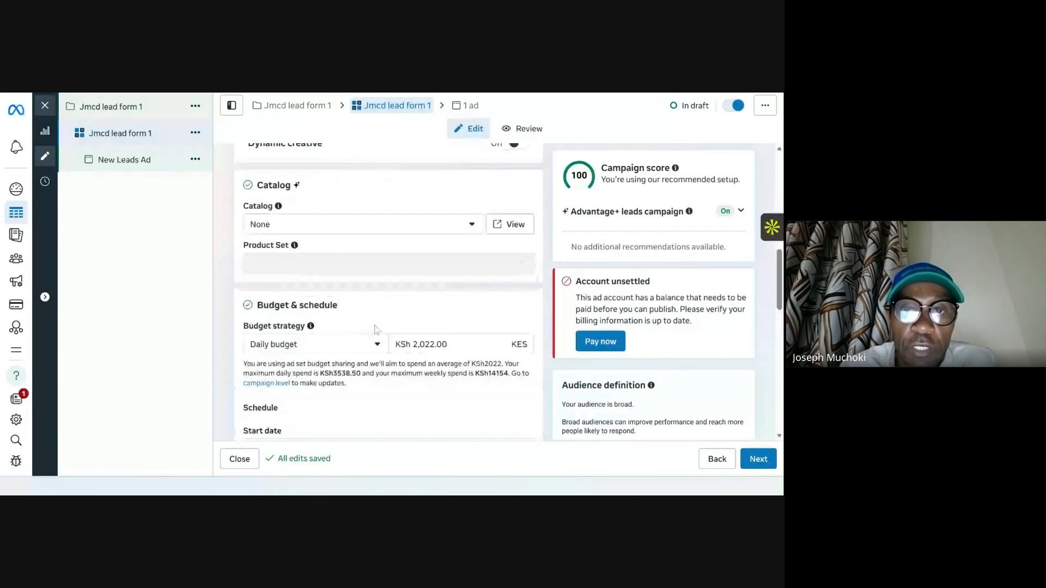
scroll(376, 329, "down", 1)
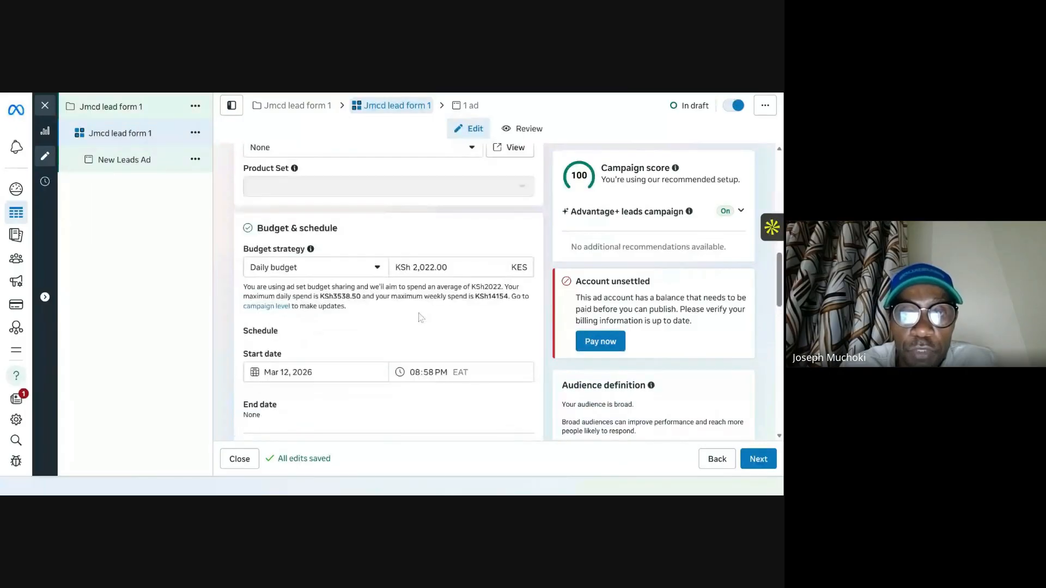
left_click(422, 267)
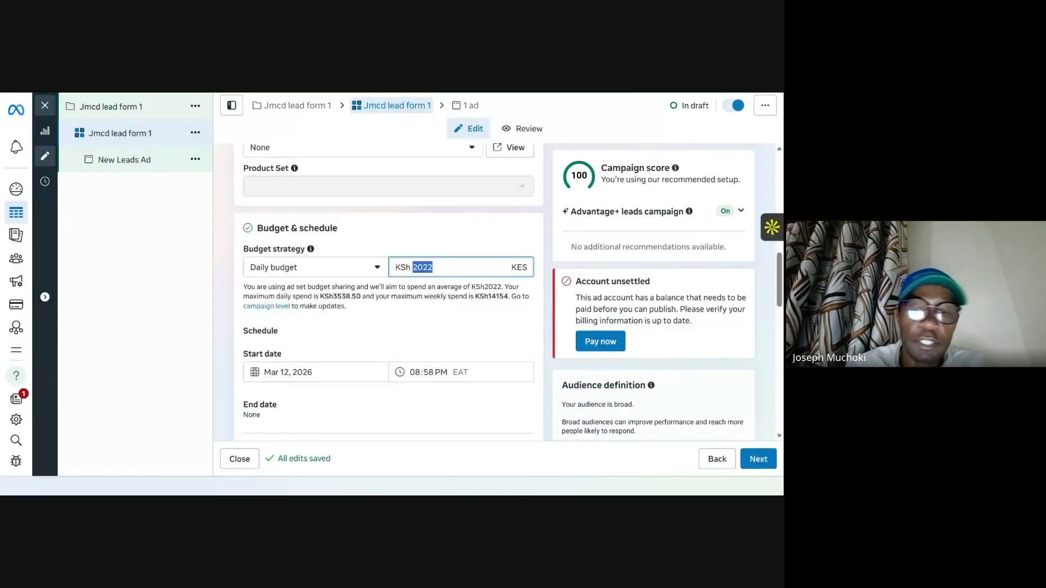
type("1000")
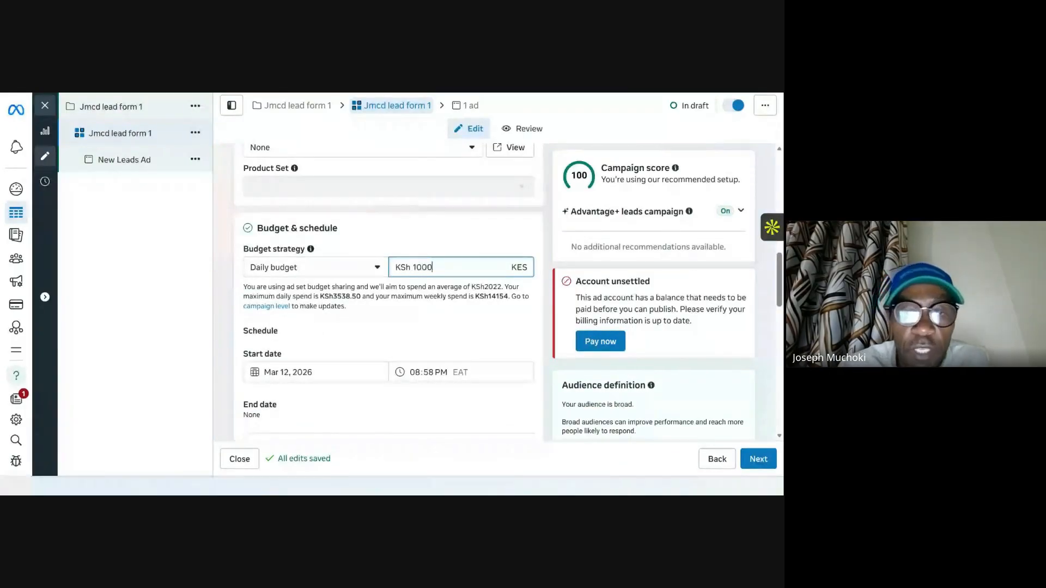
left_click(434, 329)
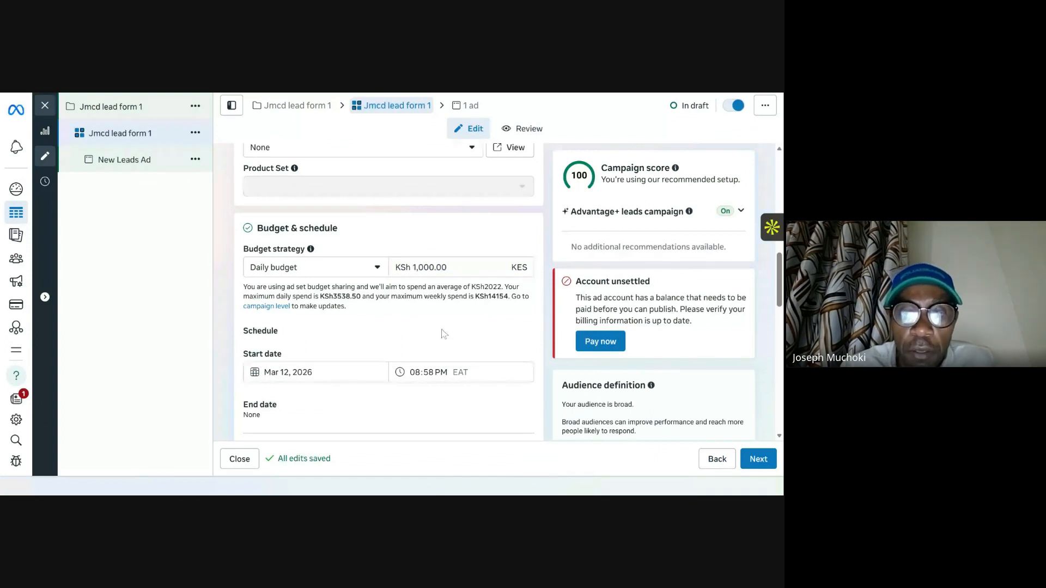
Step: Review the ad set's audience, ad transparency and placement settings, and continue to the ad
scroll(431, 342, "down", 4)
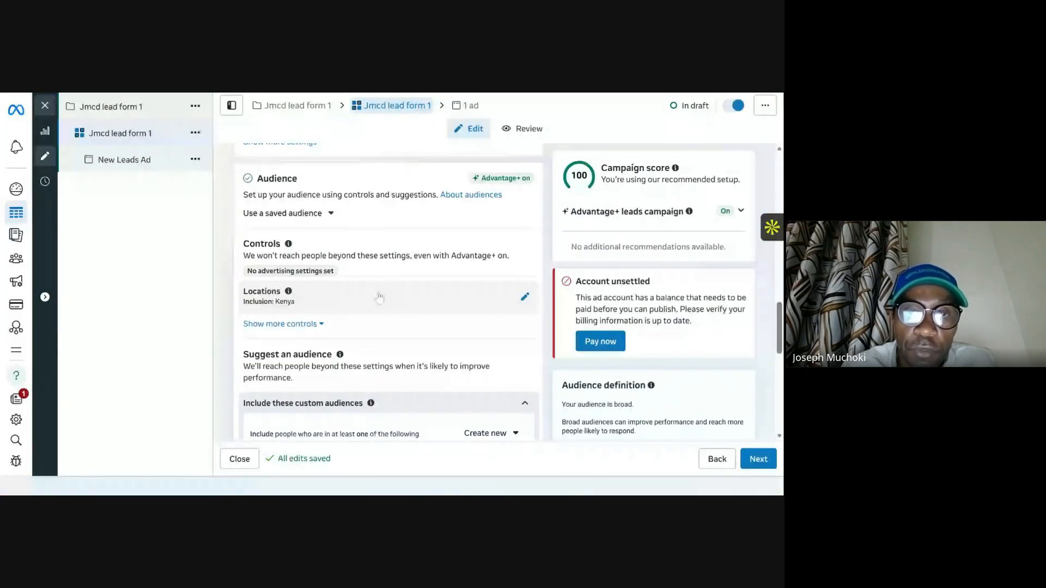
scroll(376, 305, "down", 5)
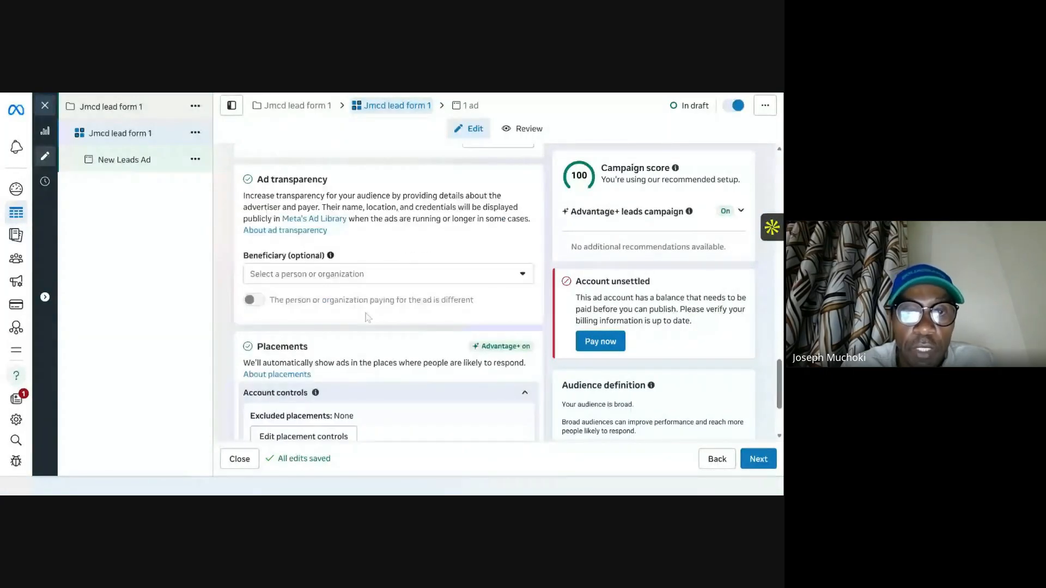
scroll(368, 318, "down", 2)
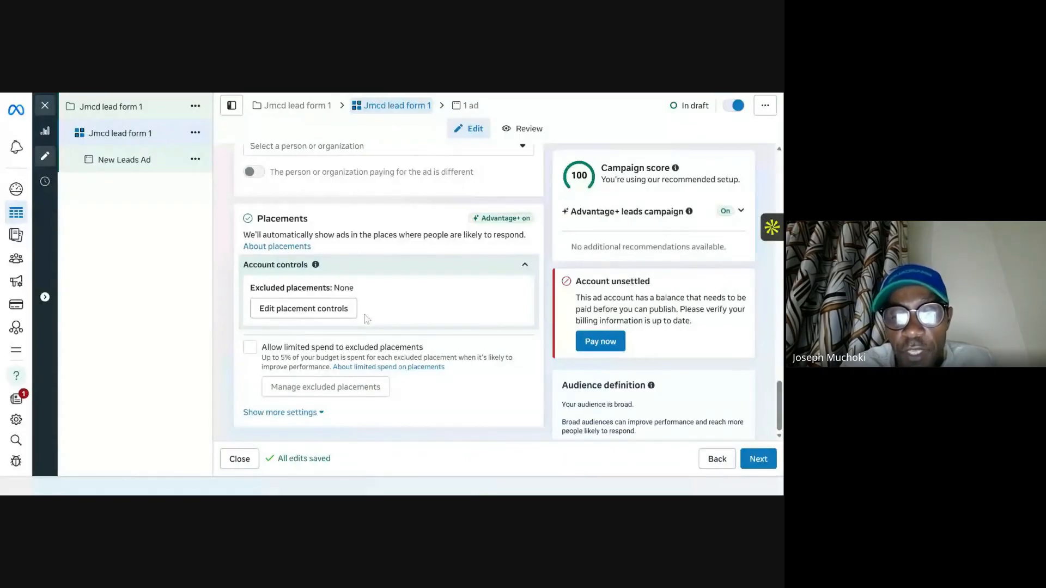
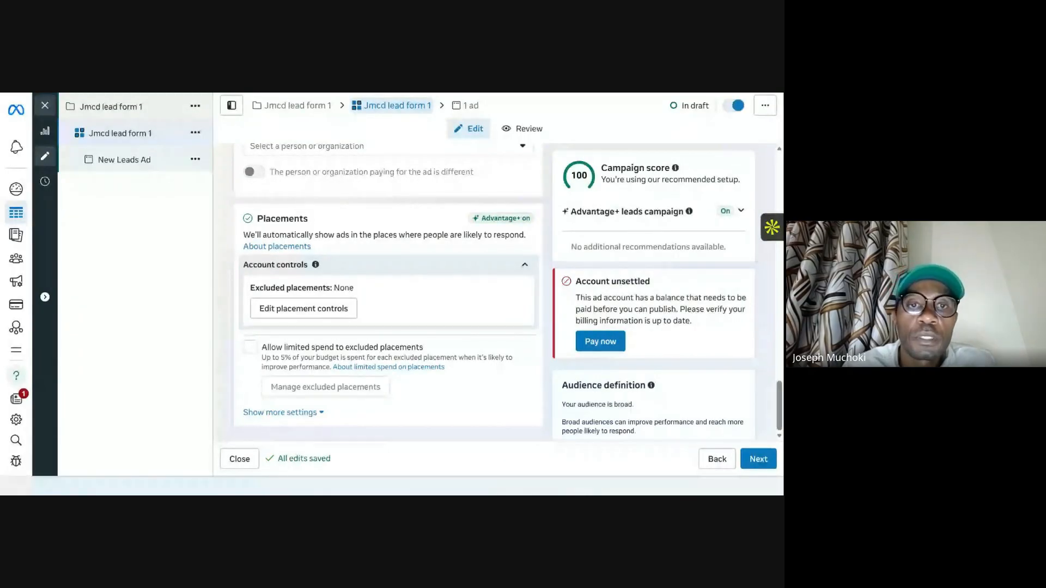
scroll(352, 251, "up", 5)
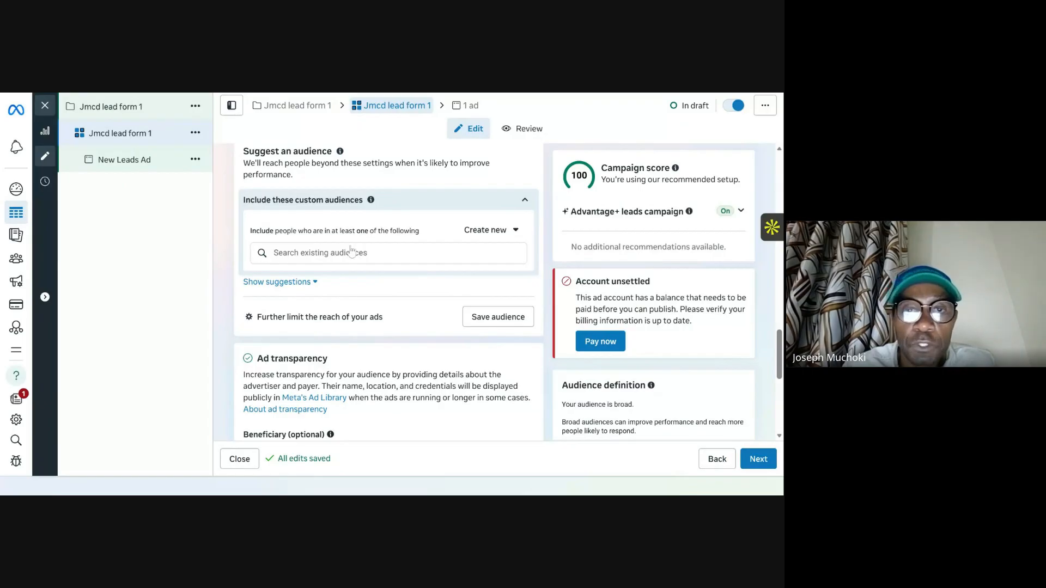
scroll(352, 251, "up", 2)
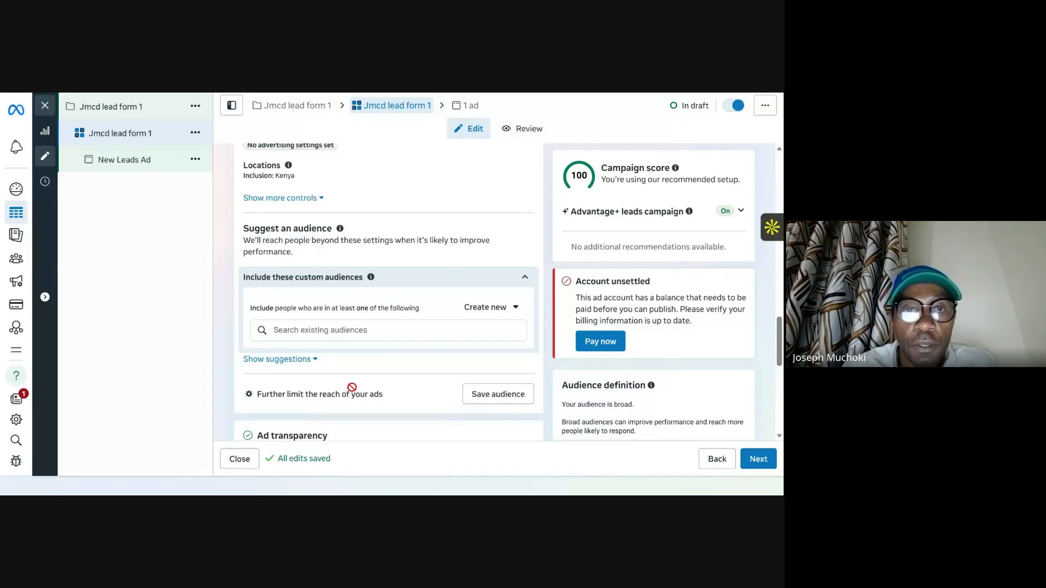
scroll(352, 387, "up", 10)
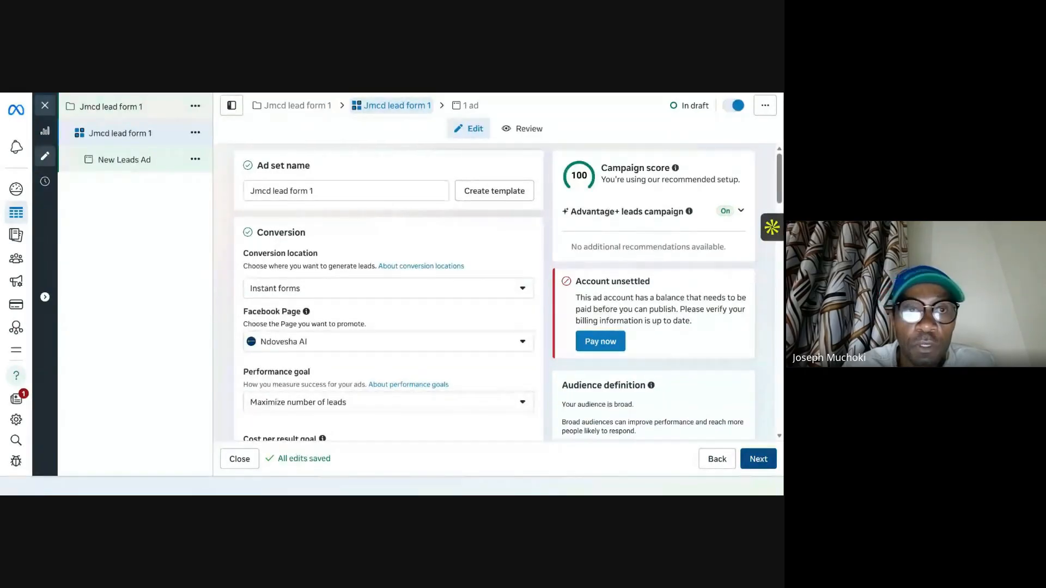
left_click(759, 459)
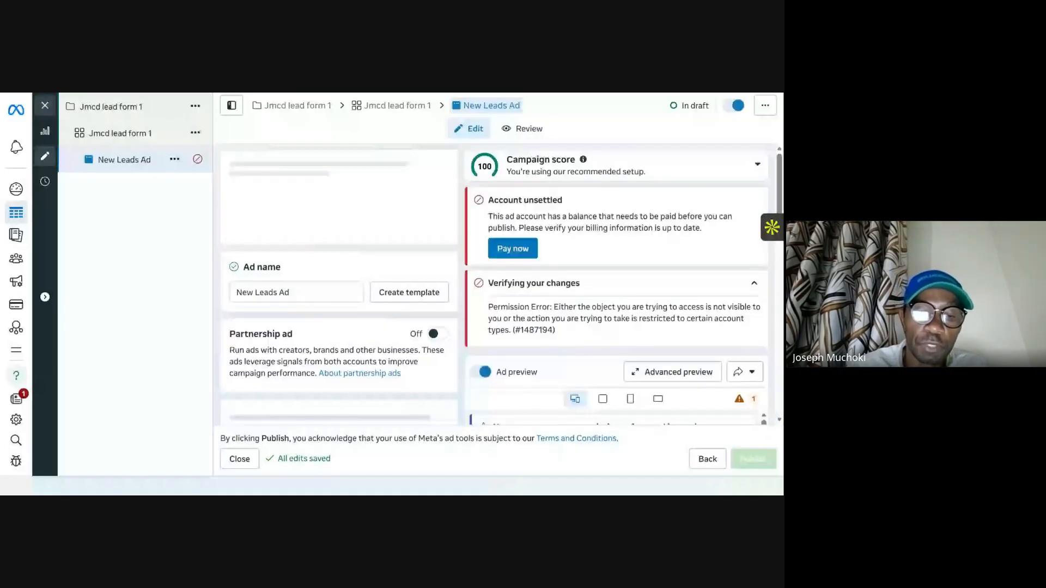
Step: Name the ad "Jmcd lead form 1"
scroll(290, 215, "down", 3)
scroll(290, 215, "up", 1)
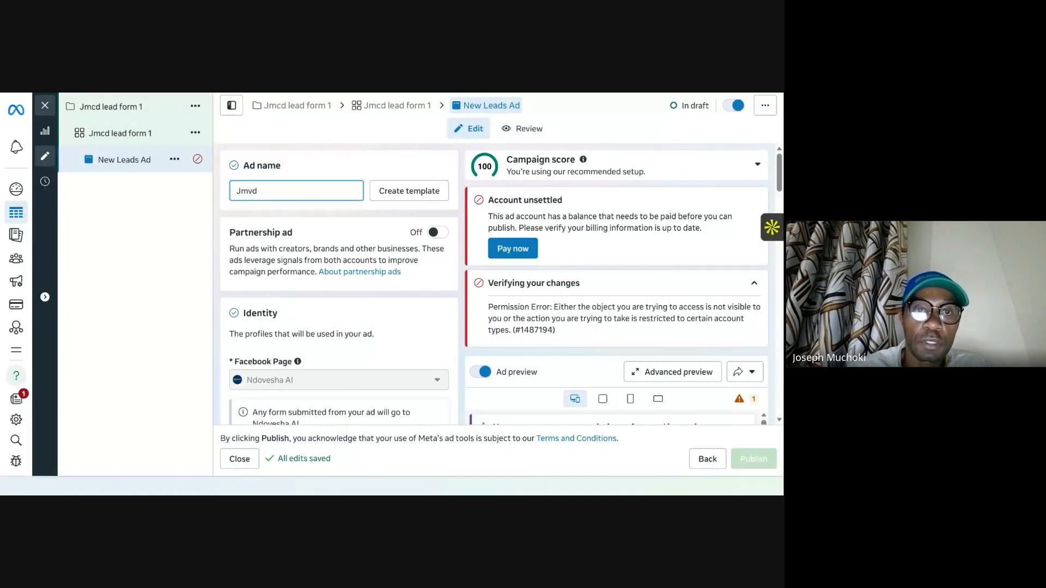
key("BackSpace")
key("BackSpace")
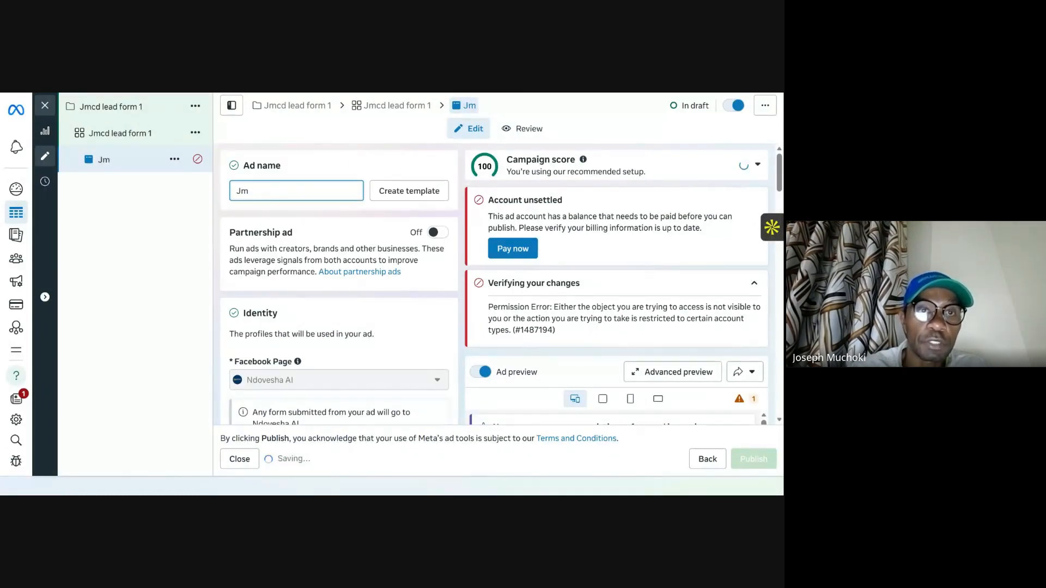
type("cd")
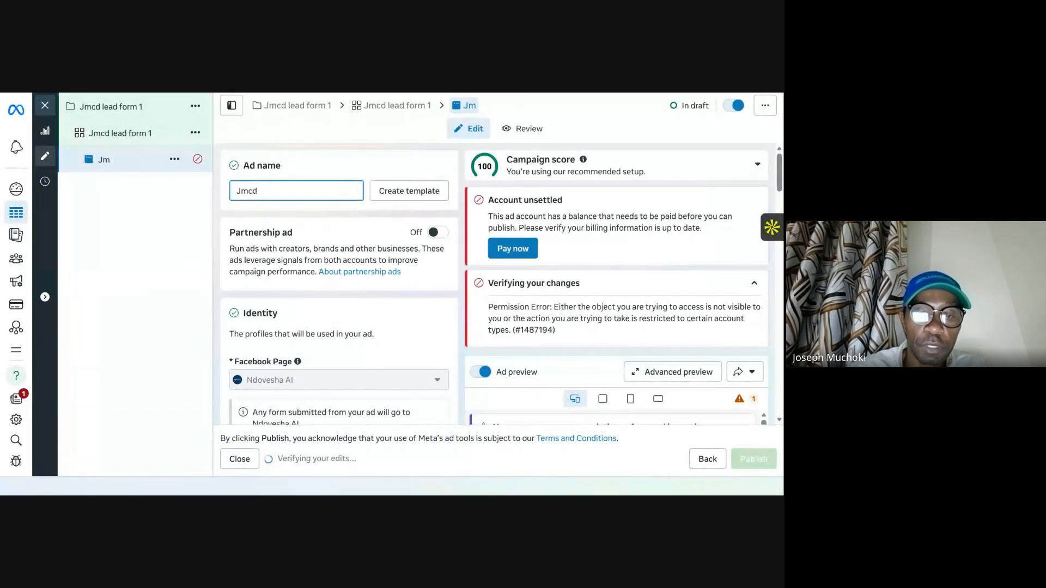
type(" lead form 1")
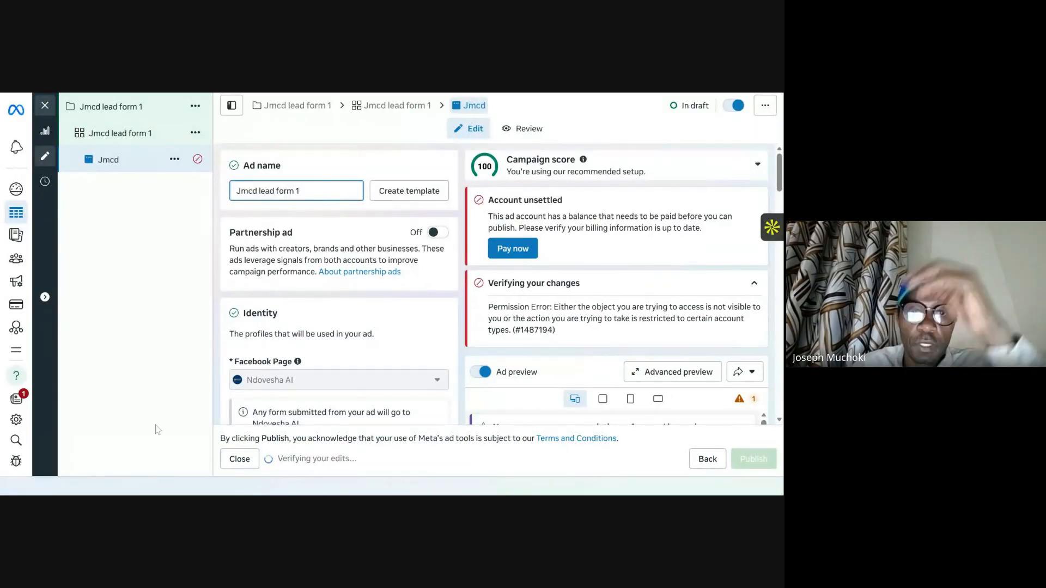
Step: Check that Jmcd Property Management Lead Form is the ad's chosen instant form, and review the quality filter and lead delivery options
scroll(275, 380, "down", 7)
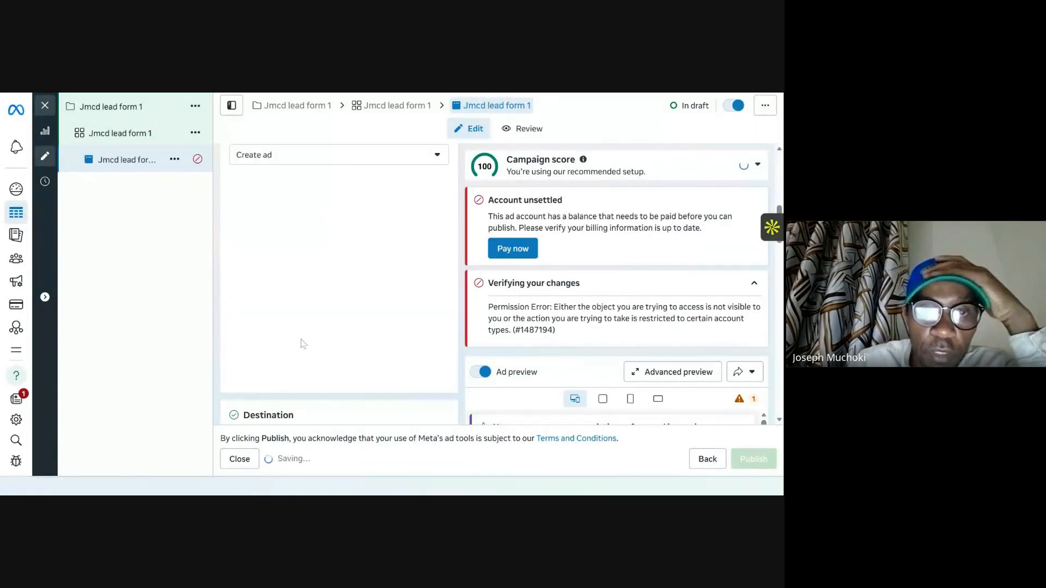
scroll(303, 334, "down", 3)
scroll(300, 316, "down", 5)
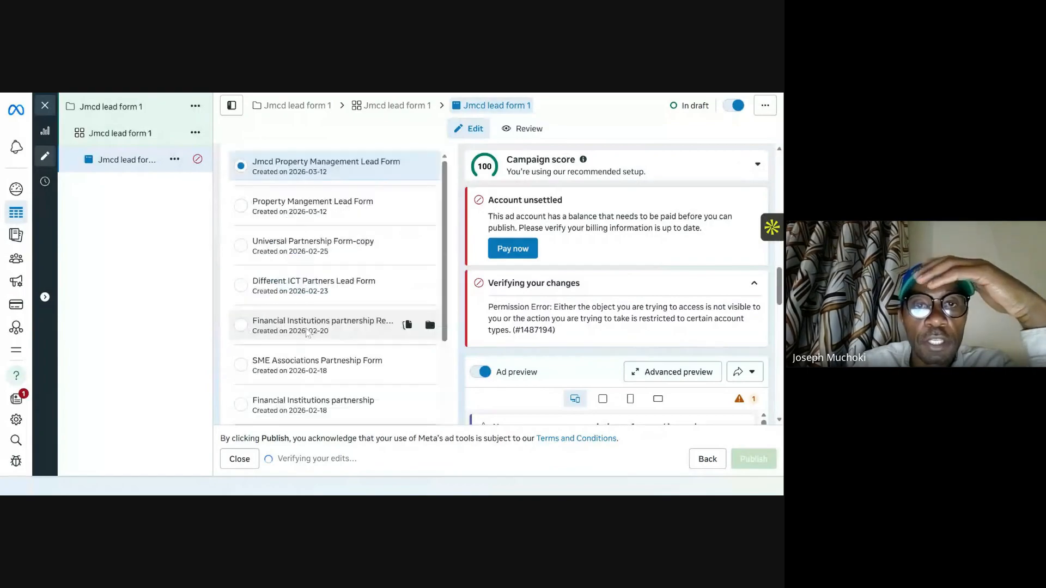
scroll(275, 169, "up", 3)
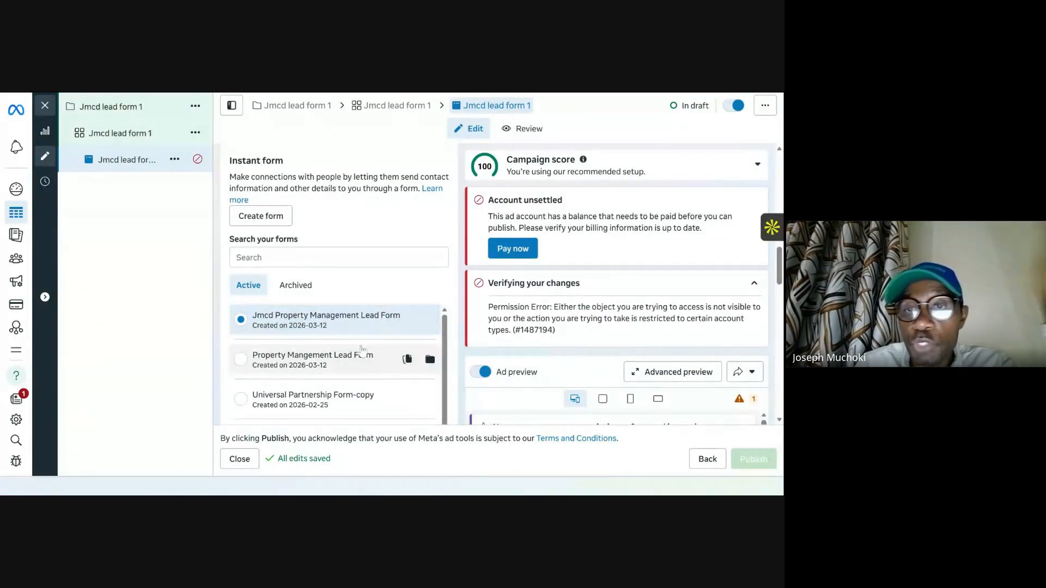
scroll(362, 349, "down", 10)
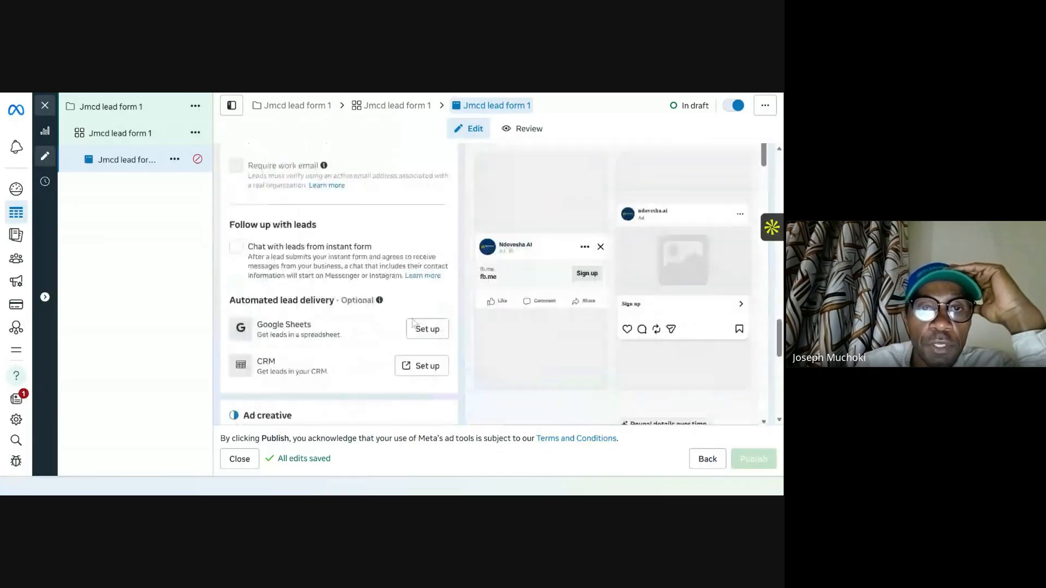
scroll(381, 332, "up", 5)
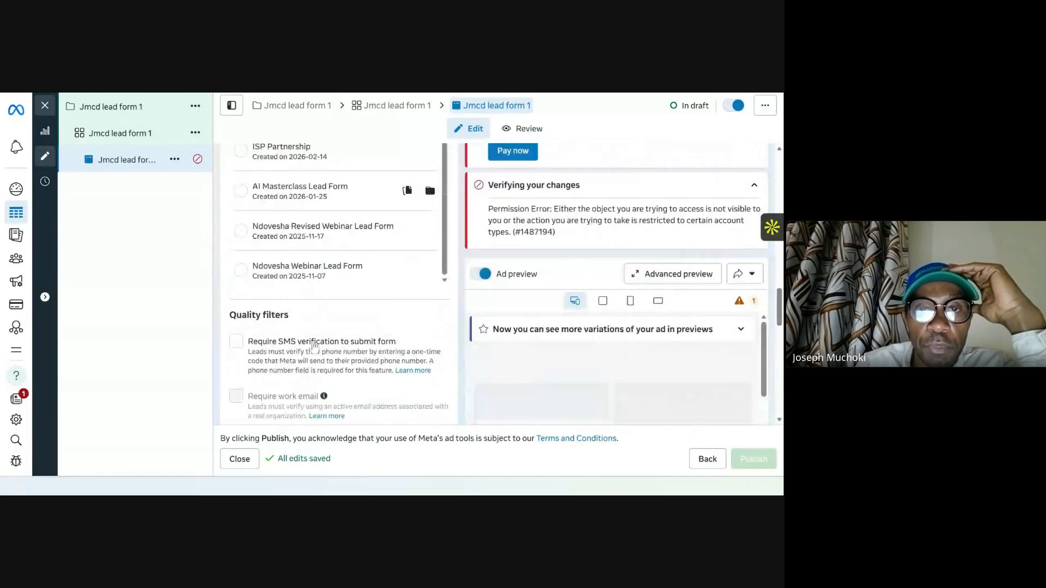
Step: Start an image ad creative with the 1024 × 1024 "Hassle-Free Property Management" image and continue to cropping
scroll(314, 347, "down", 7)
left_click(278, 304)
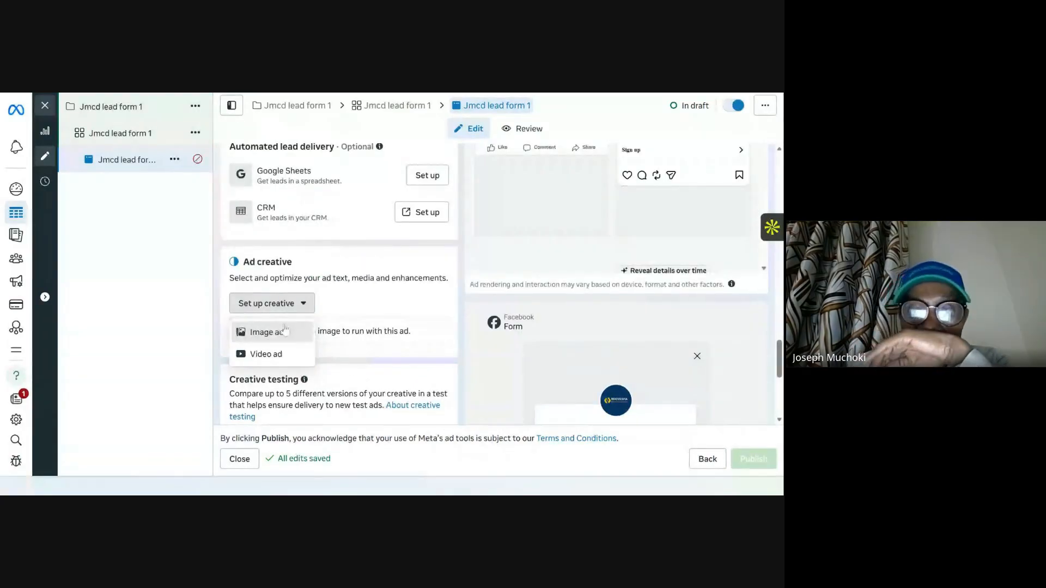
left_click(267, 332)
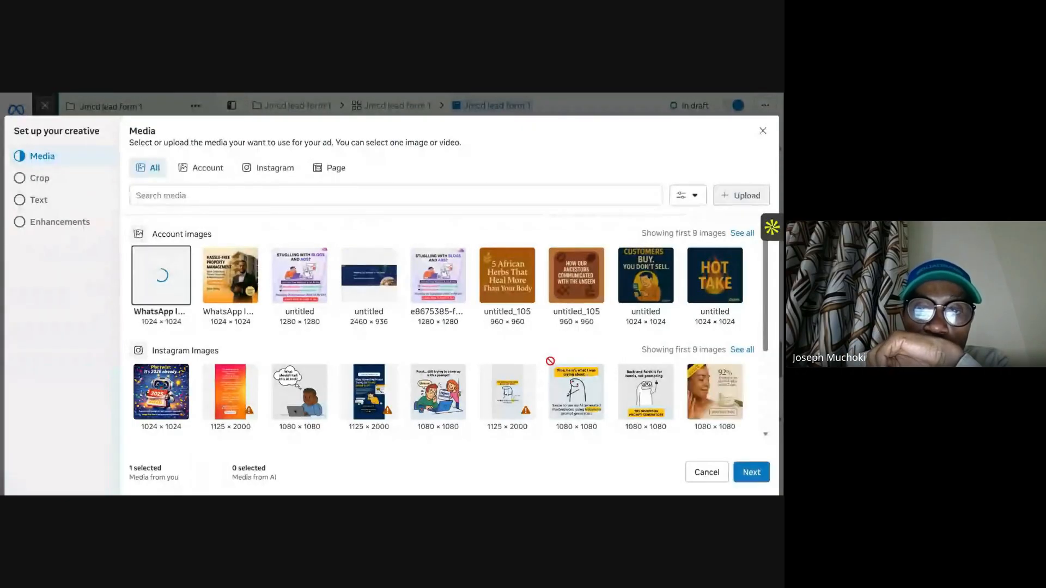
left_click(747, 474)
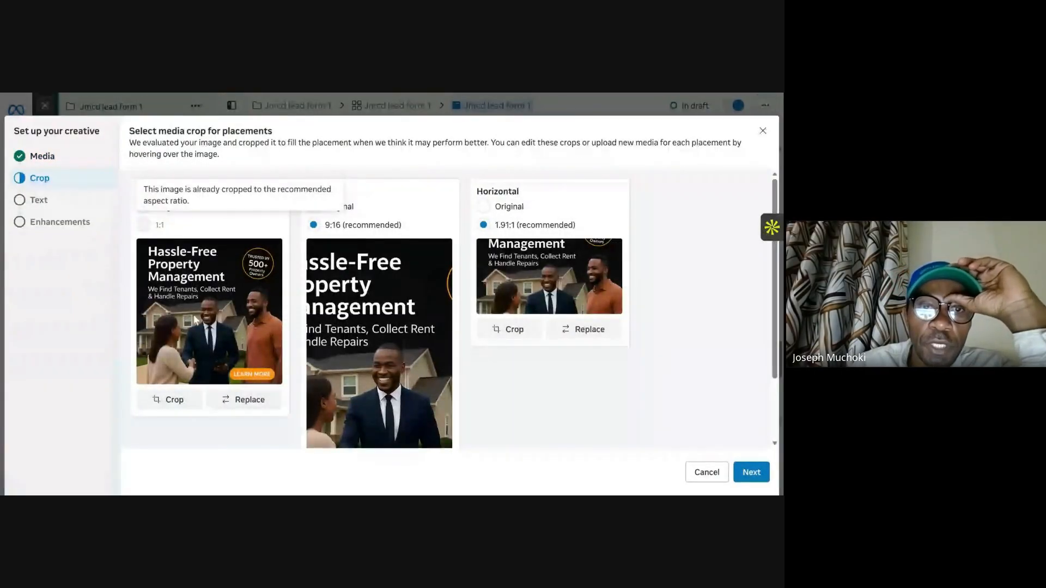
Step: Set the vertical and horizontal placements to the original image crop and continue to the ad text
scroll(237, 385, "down", 2)
scroll(381, 302, "up", 2)
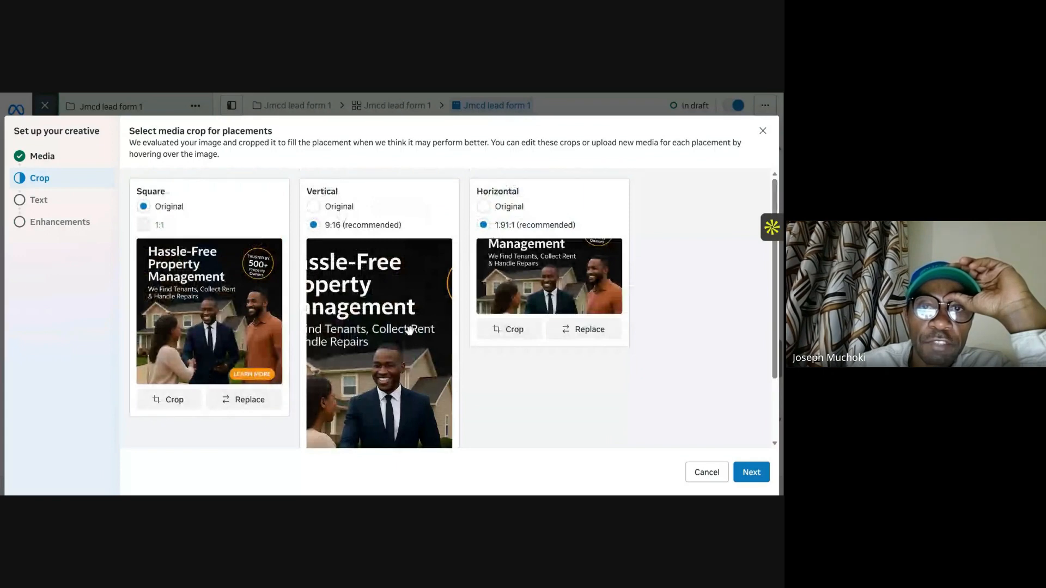
scroll(409, 329, "down", 2)
scroll(556, 276, "up", 2)
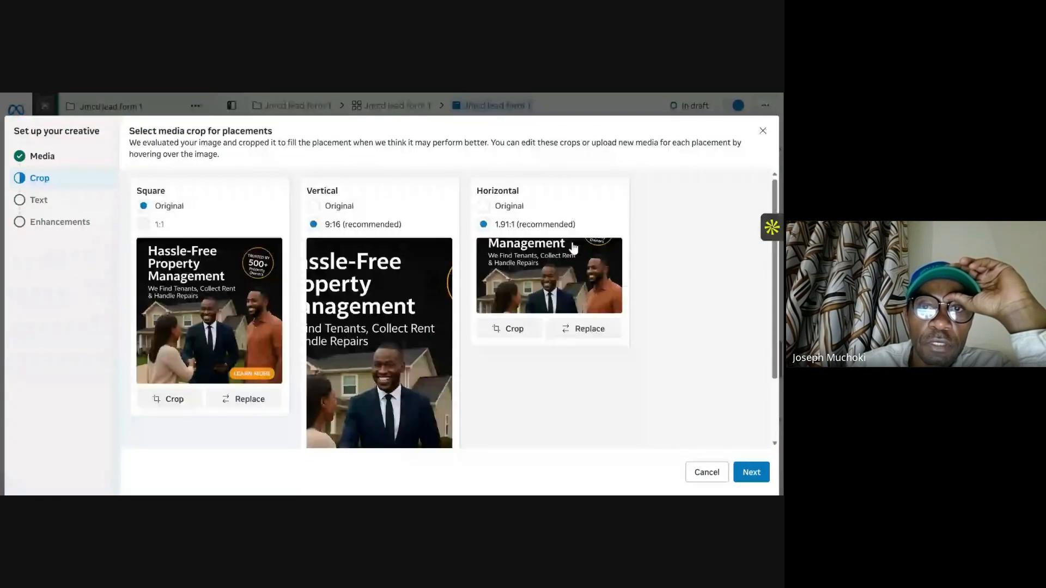
left_click(339, 207)
scroll(609, 237, "down", 3)
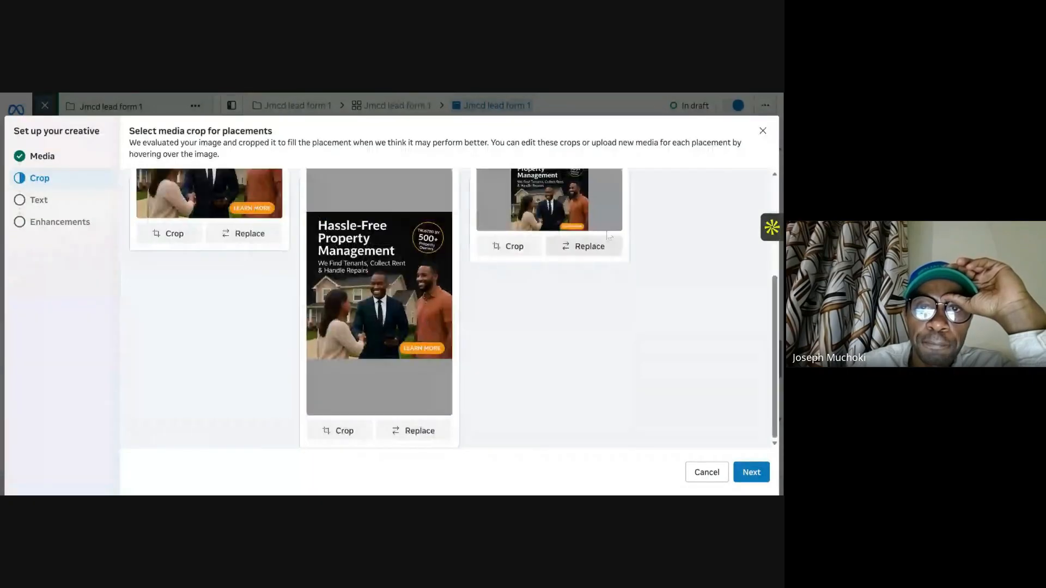
left_click(751, 473)
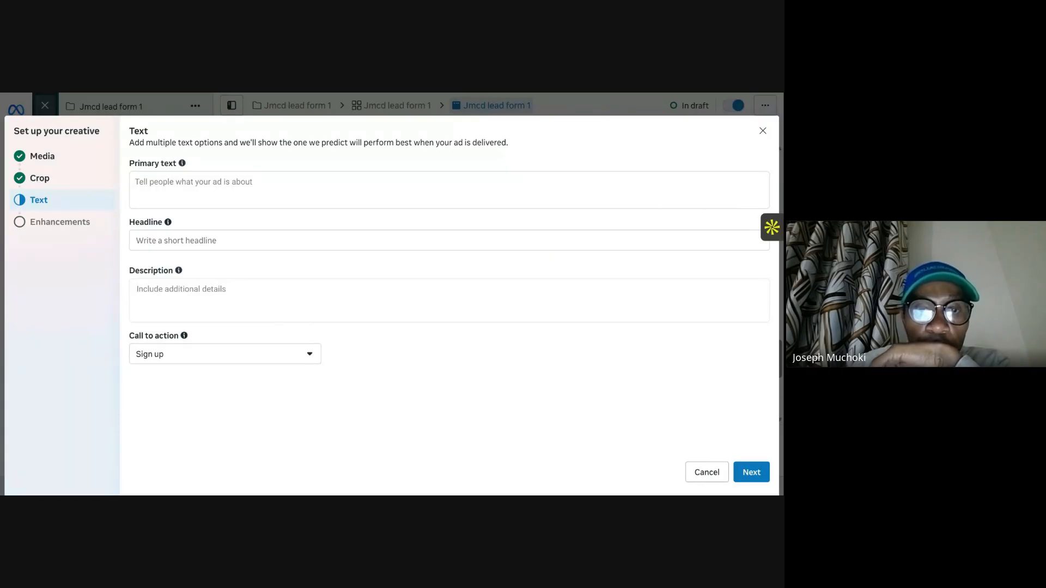
Step: Switch to the Ndovesha Caption Agent chat and send the prompt "Give me meta captions for this lead form when running the ad"
key("ctrl+Tab")
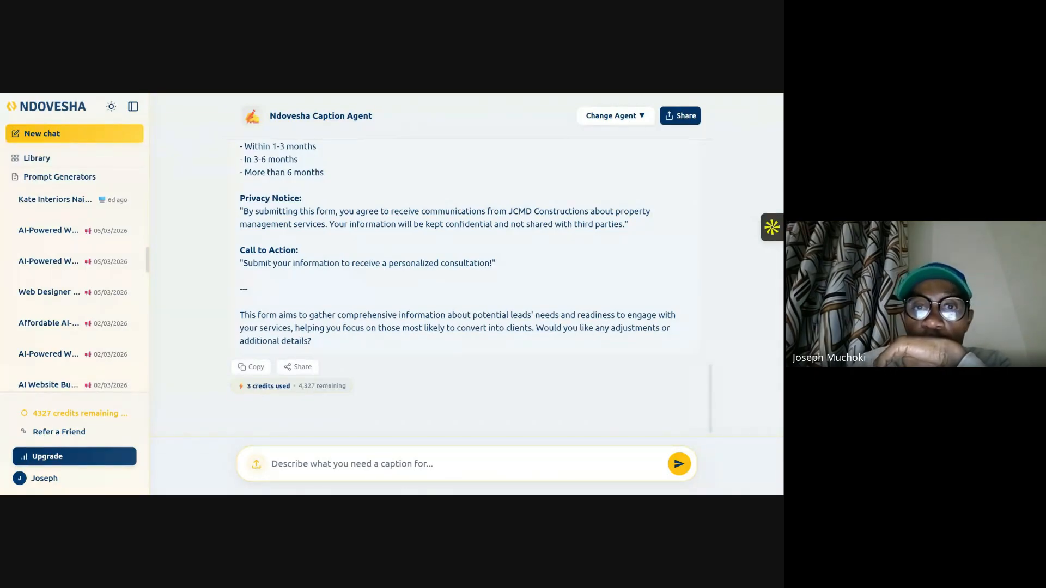
scroll(368, 274, "up", 4)
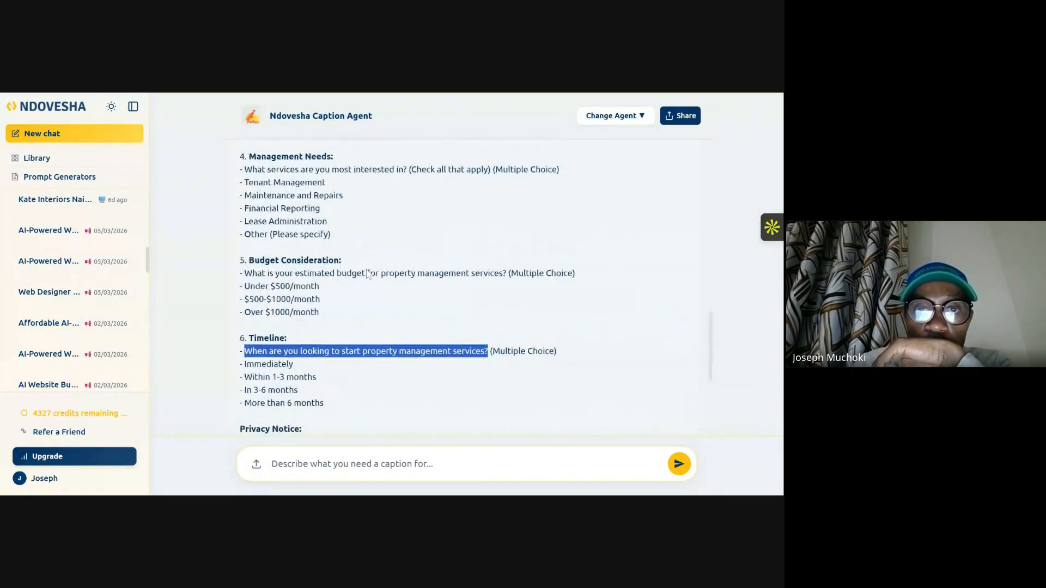
scroll(367, 274, "down", 5)
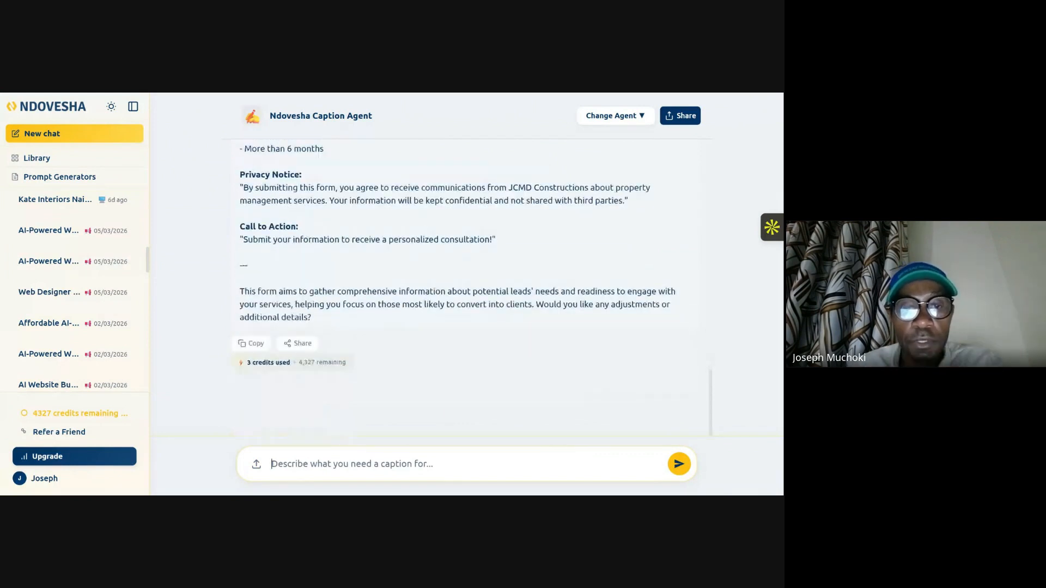
type("Give ")
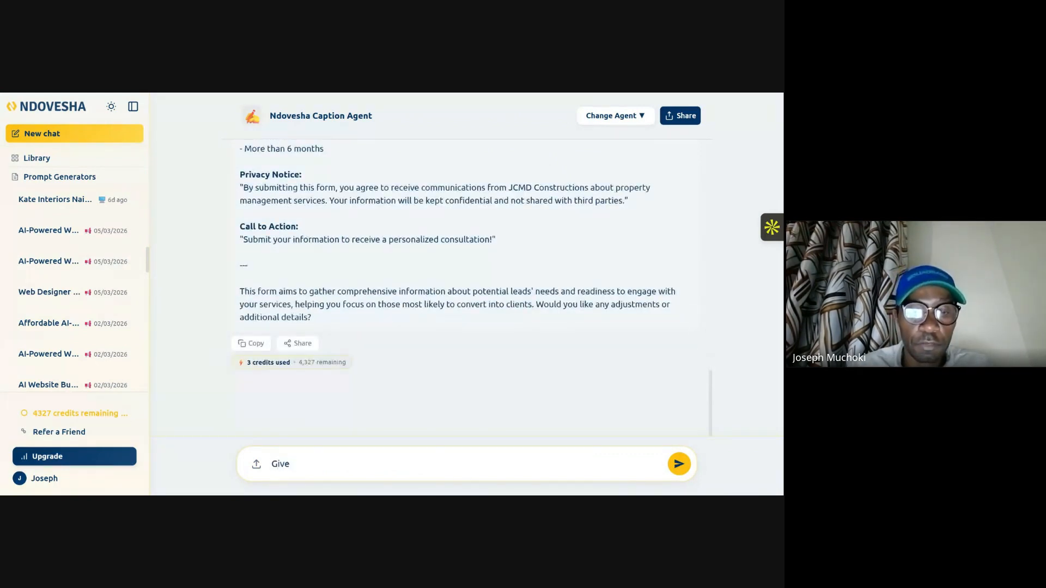
type("me meta capt")
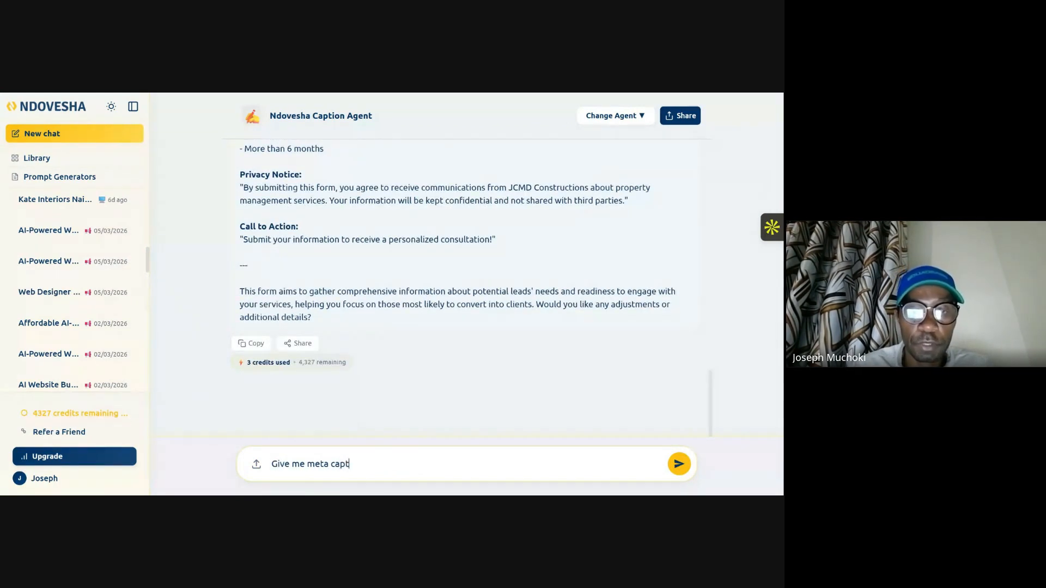
type("ions for")
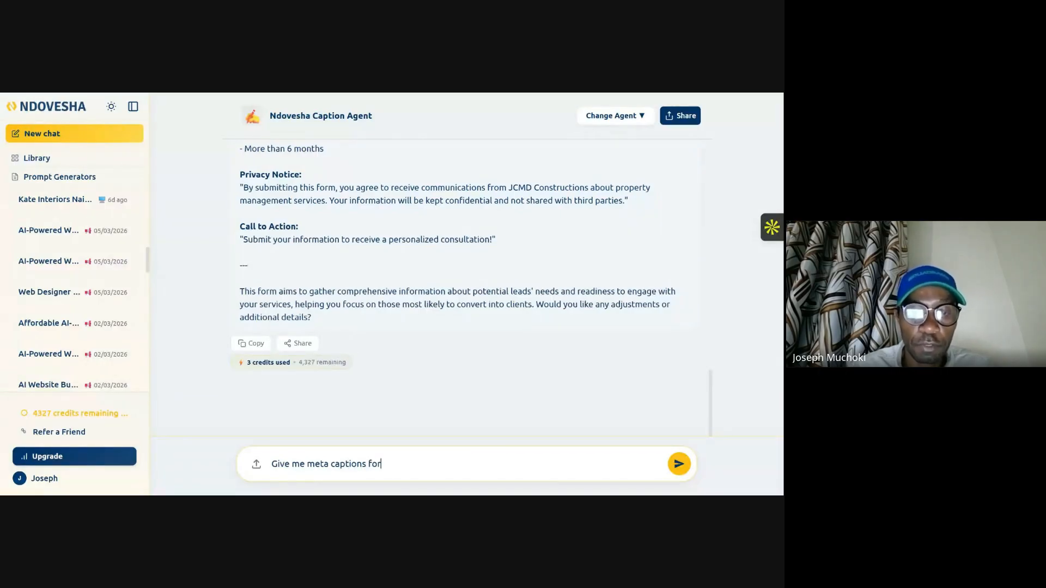
type(" this ")
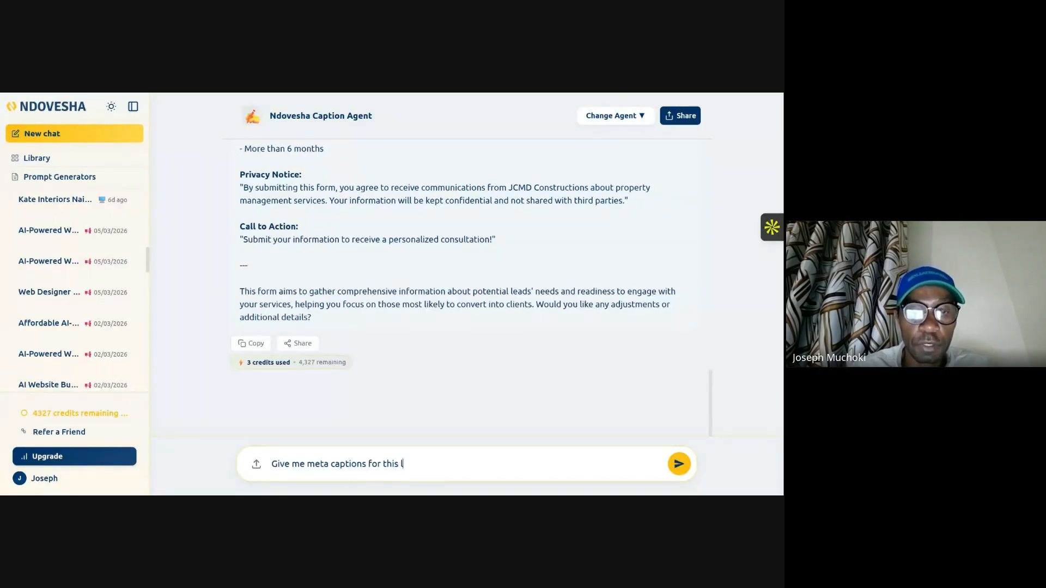
type("lea")
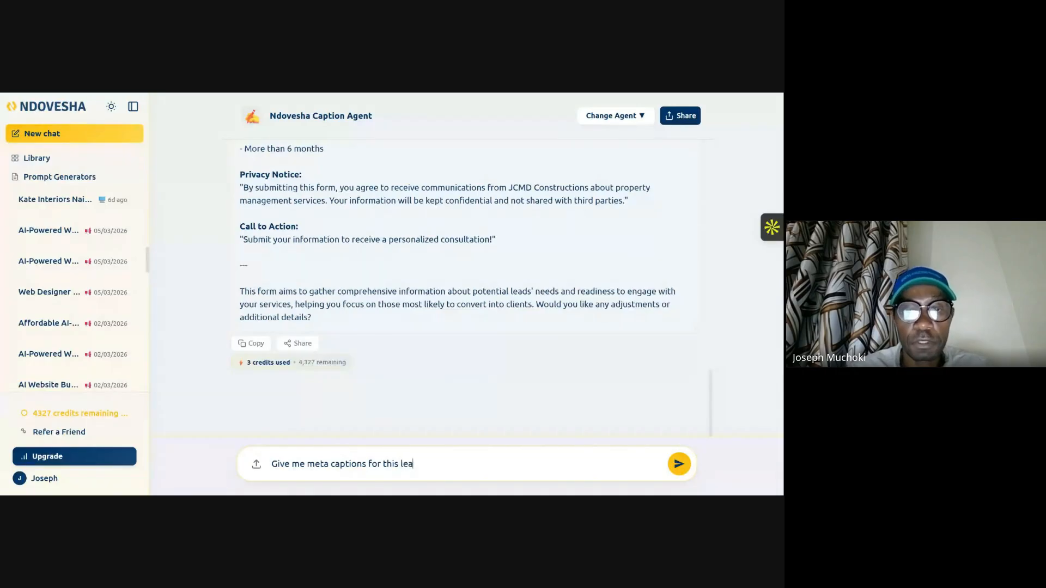
type("d form whe")
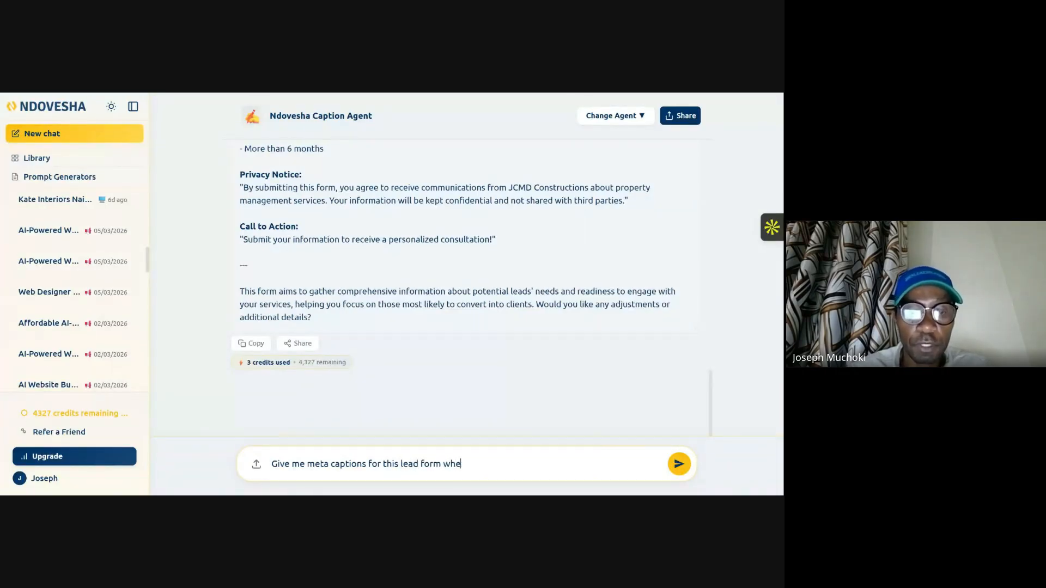
type("n running the ad")
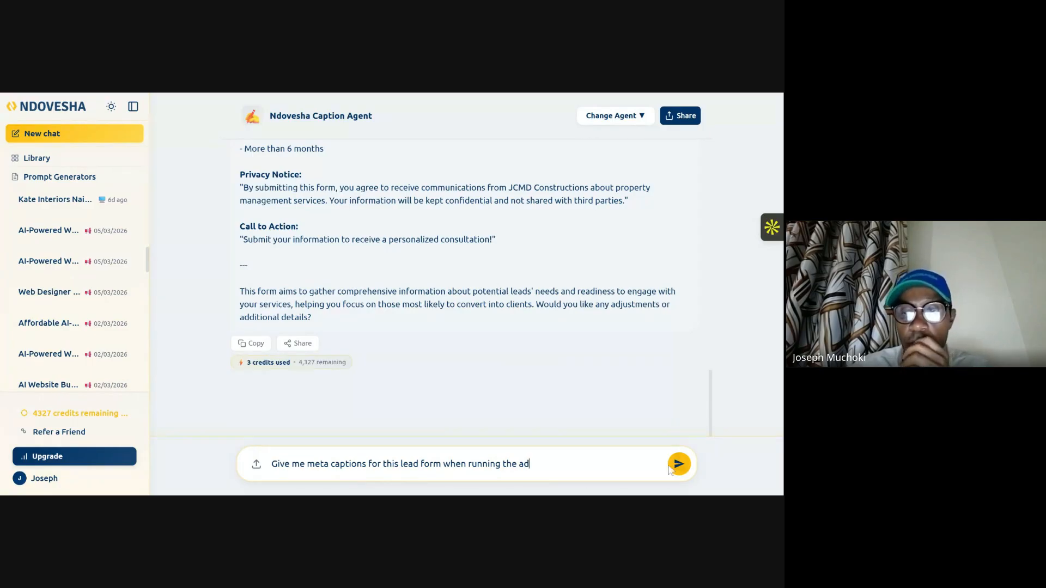
left_click(675, 467)
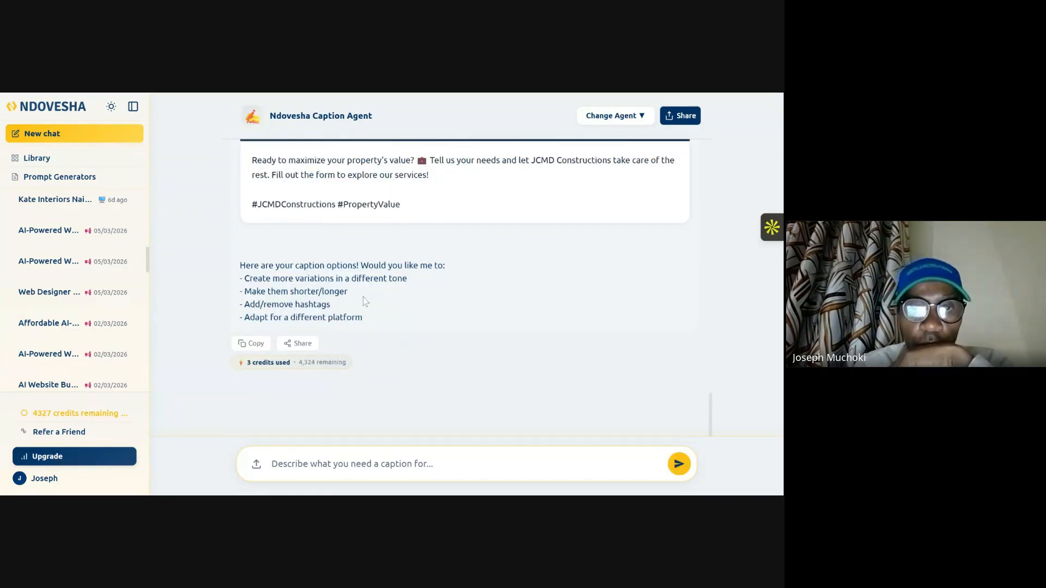
Step: Review the generated Facebook captions and copy the hook-focused one
scroll(382, 294, "up", 10)
scroll(404, 286, "up", 3)
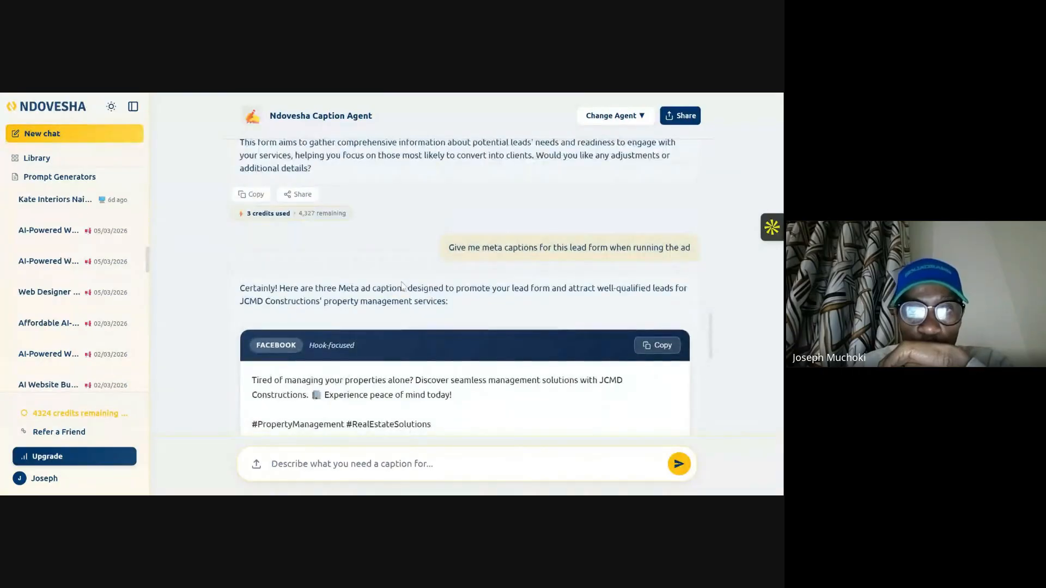
scroll(403, 286, "down", 1)
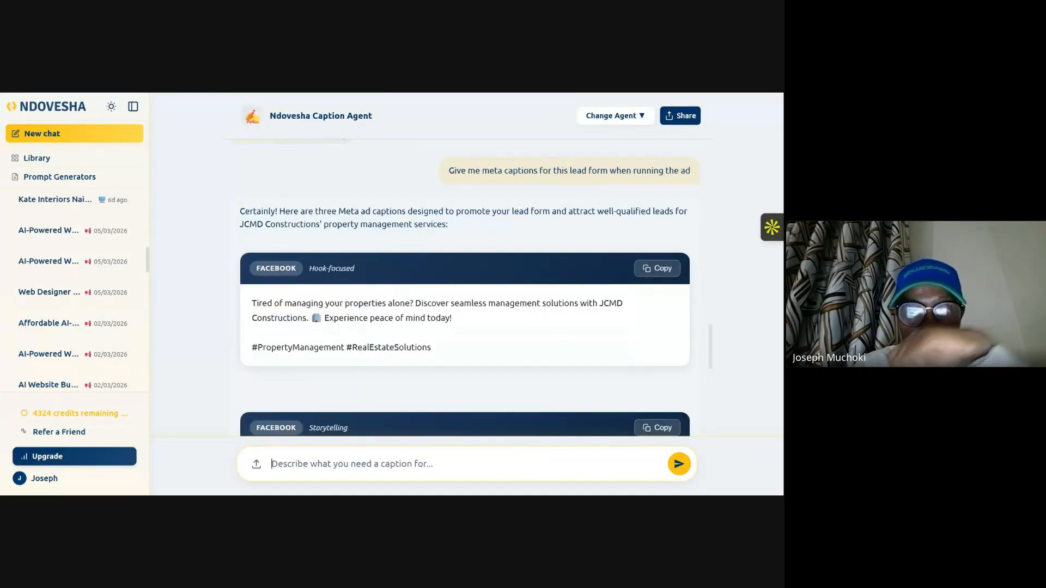
scroll(463, 289, "down", 3)
scroll(403, 292, "down", 5)
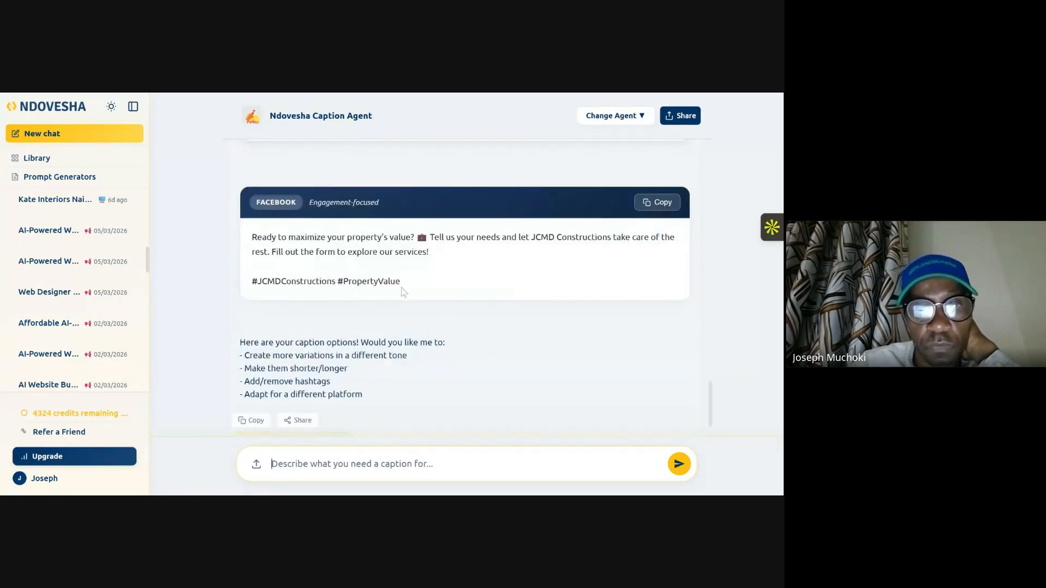
scroll(403, 292, "up", 6)
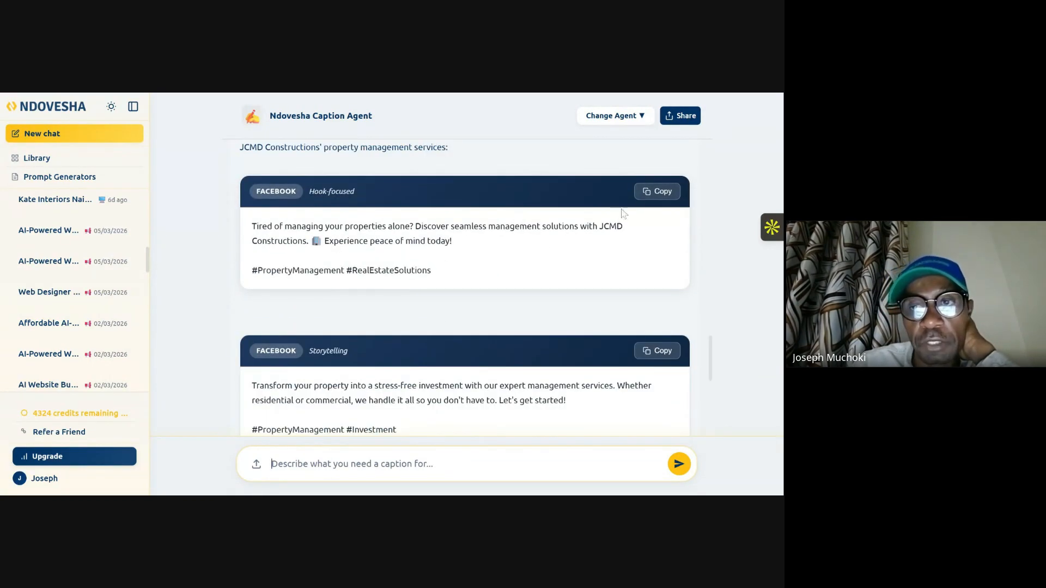
left_click(657, 191)
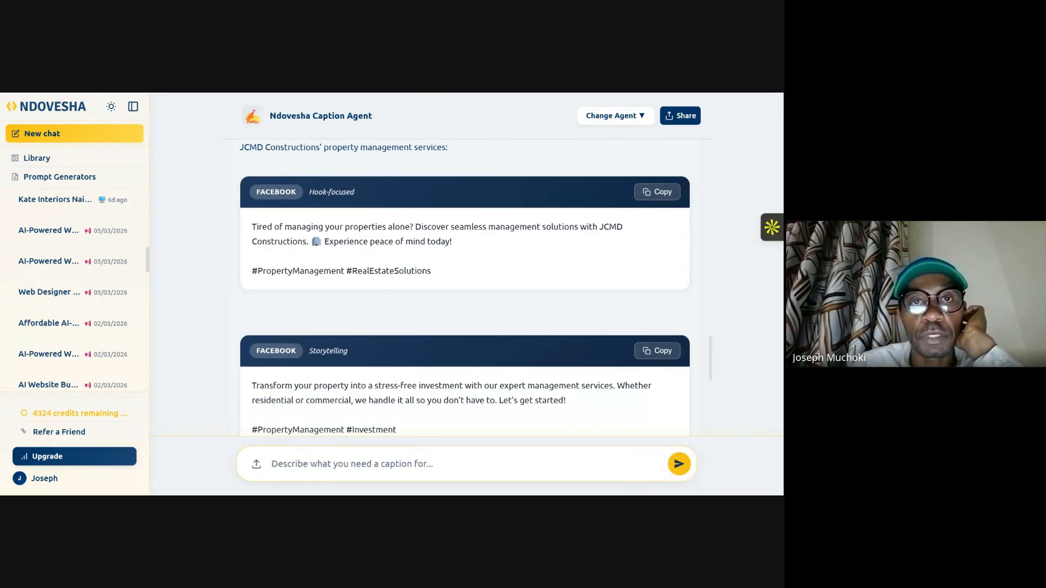
Step: Switch back to Ads Manager, paste the copied caption as the primary text, and put "Experience peace of mind today!" in its own paragraph
key("ctrl+Tab")
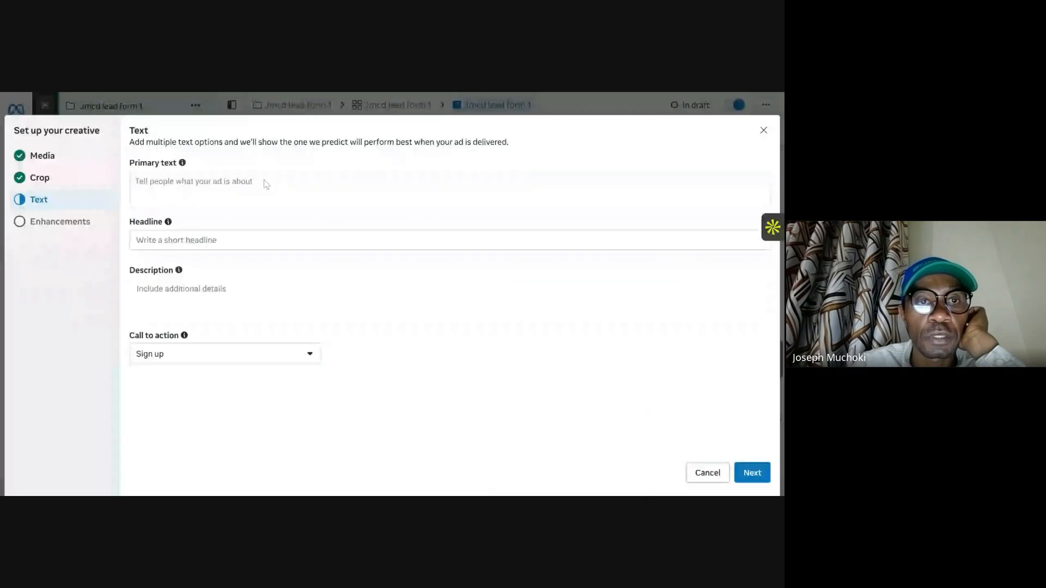
left_click(194, 190)
key("ctrl+v")
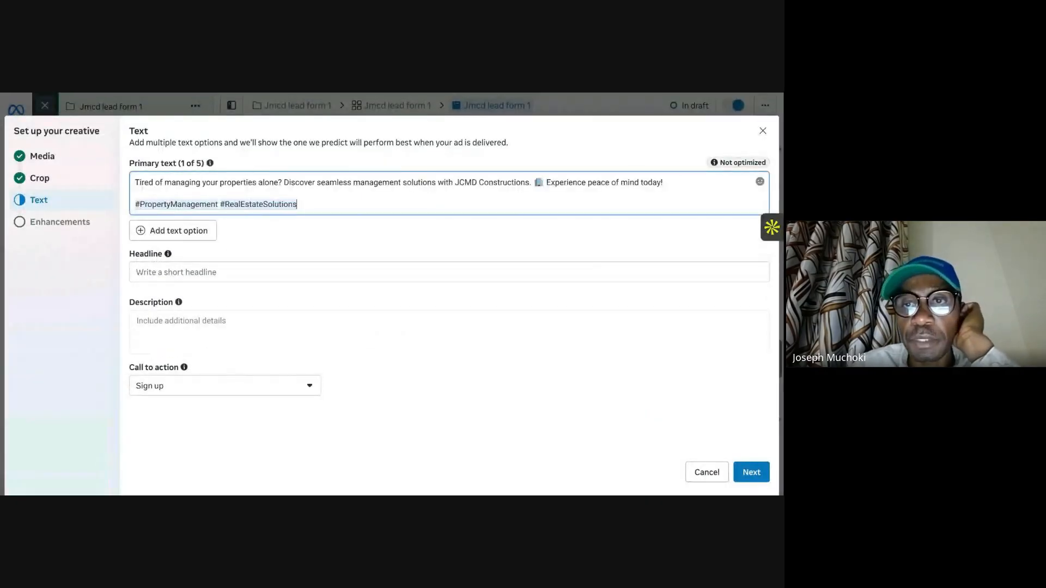
key("Return")
key("Return")
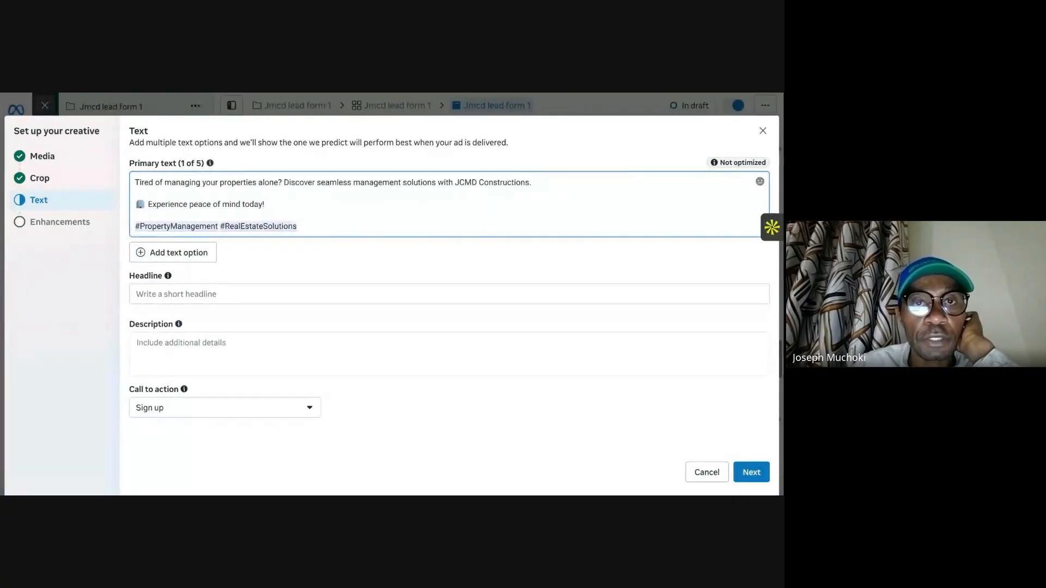
Step: Return to the Ndovesha Caption Agent chat and send the prompt "Give me a short headline"
key("ctrl+Tab")
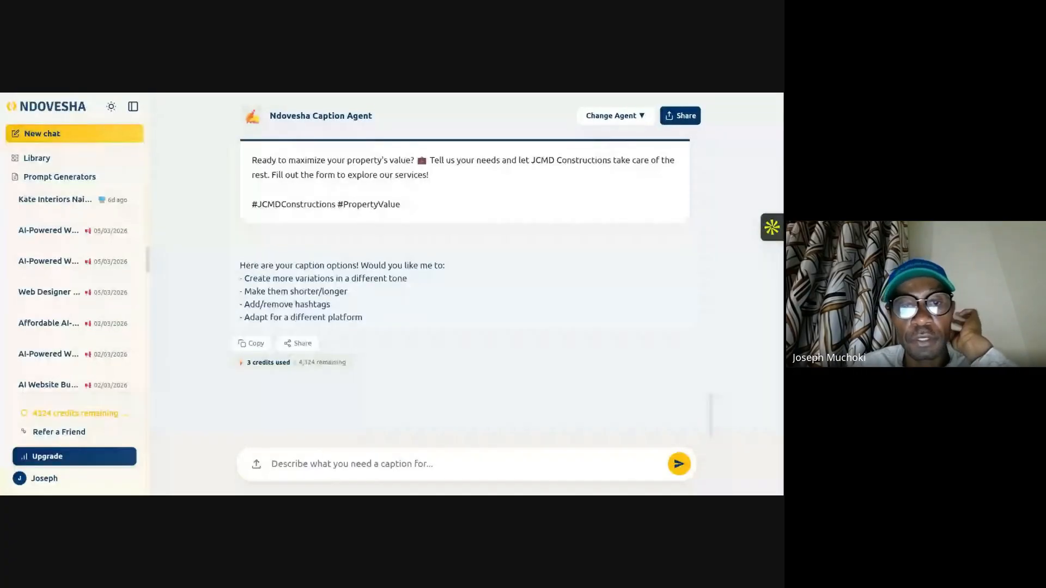
type("Give me")
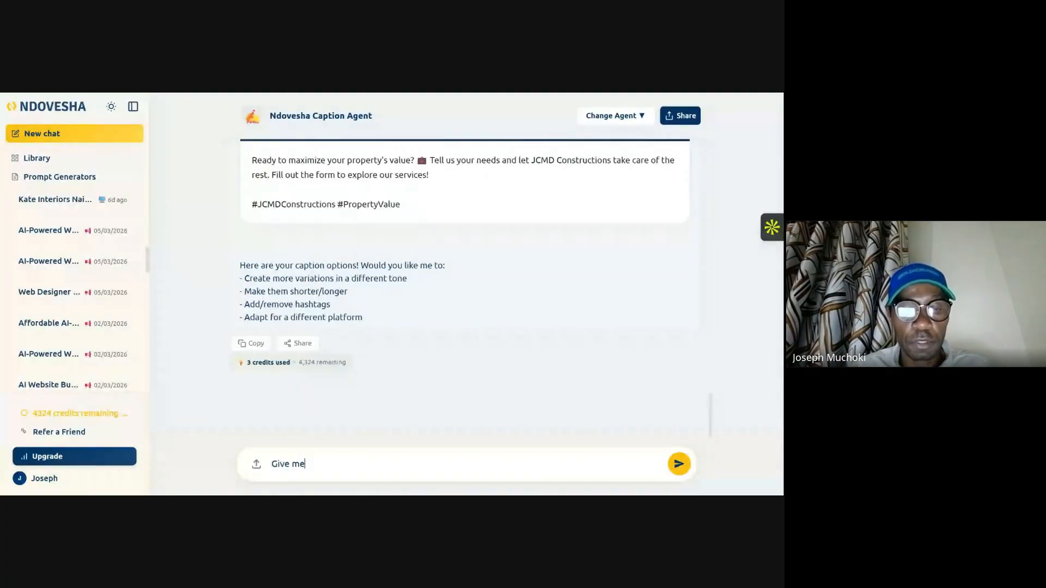
type(" a short he")
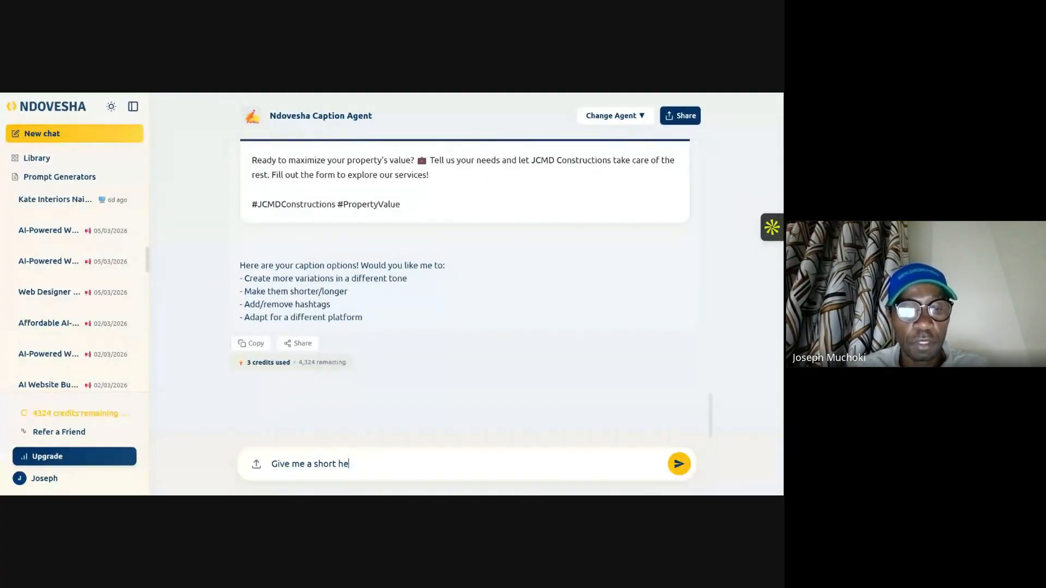
type("adline")
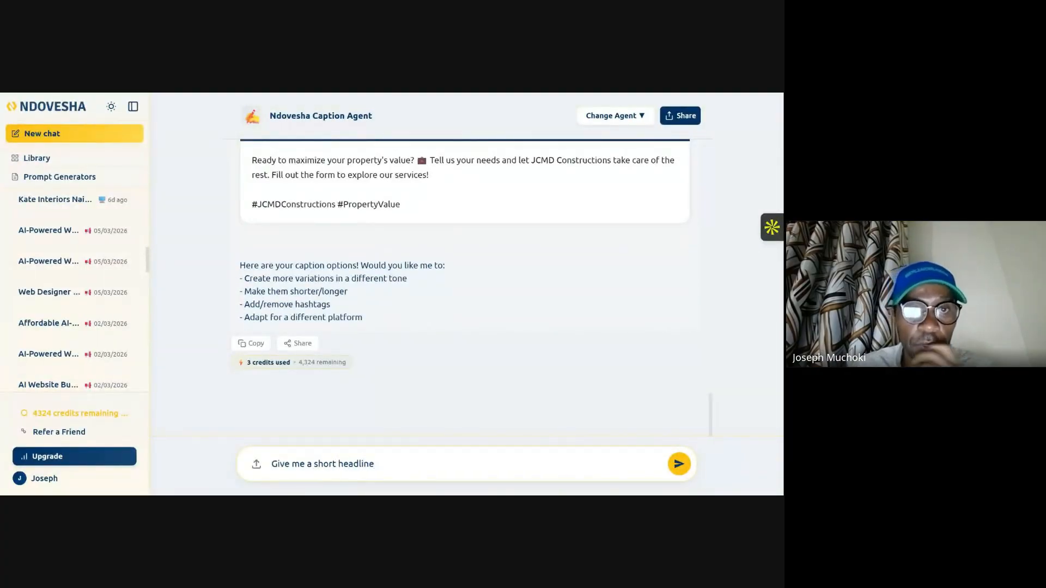
scroll(390, 402, "up", 10)
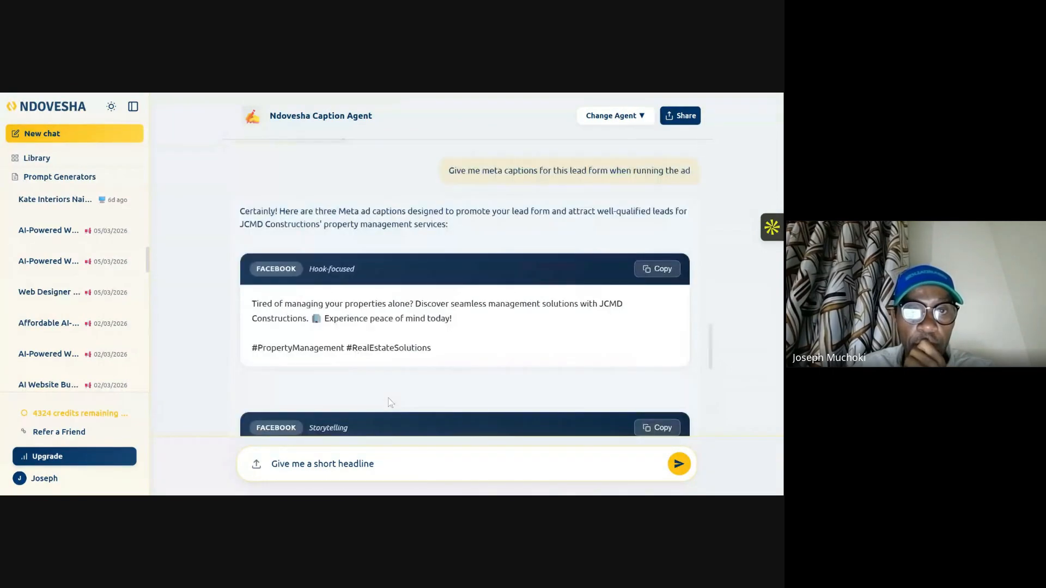
scroll(390, 403, "down", 10)
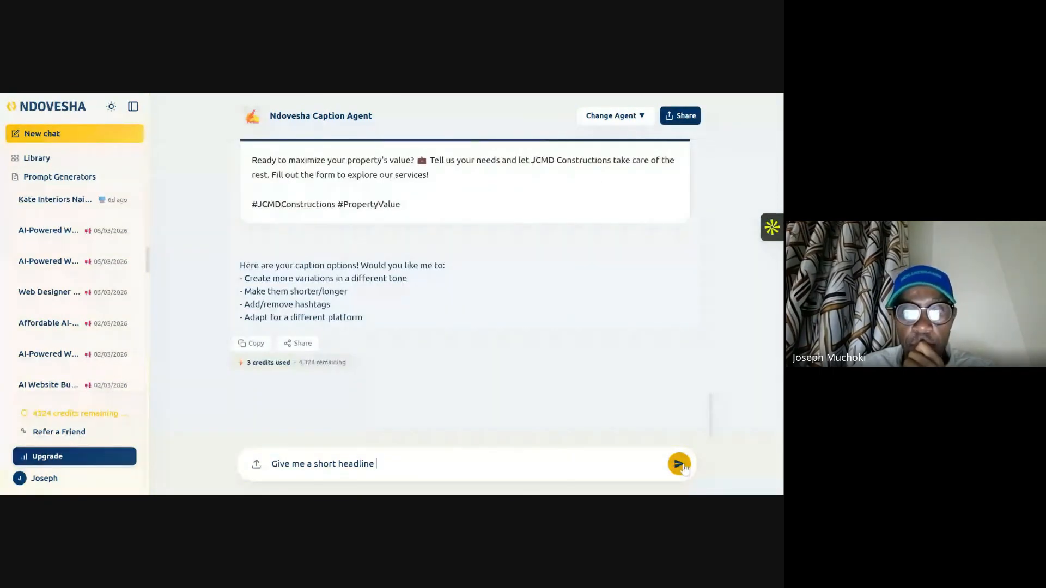
left_click(683, 466)
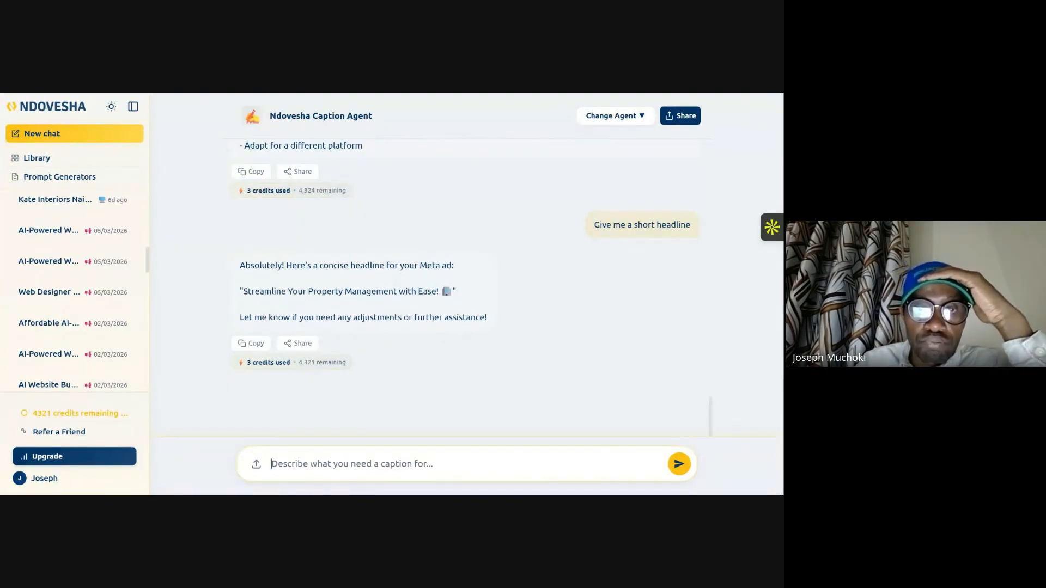
Step: Copy the generated headline "Streamline Your Property Management with Ease!", switch to Ads Manager, paste it as the ad headline, and continue to the enhancements
left_click_drag(440, 292, 243, 292)
left_click(503, 331)
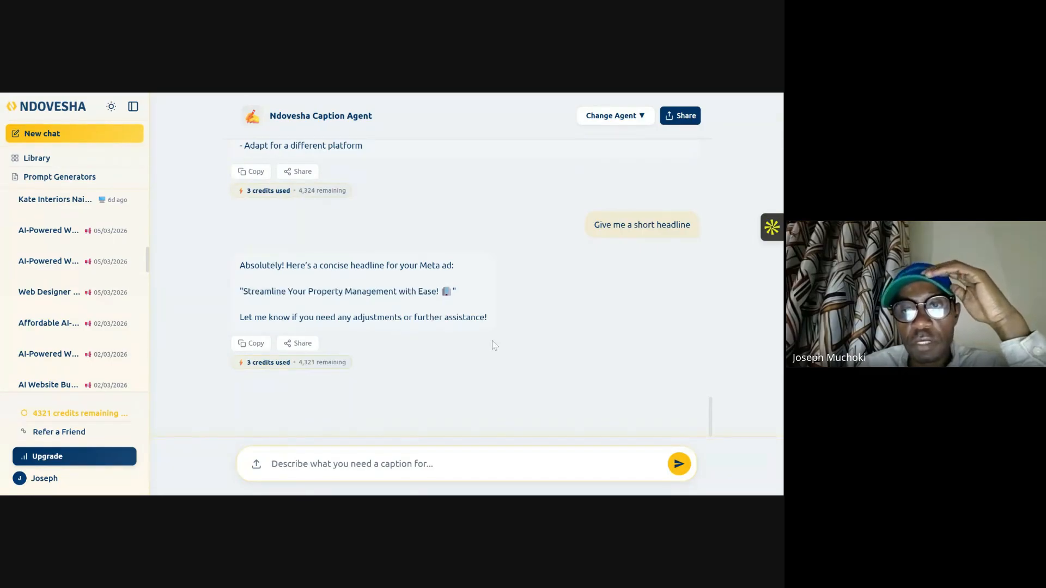
left_click_drag(440, 292, 245, 297)
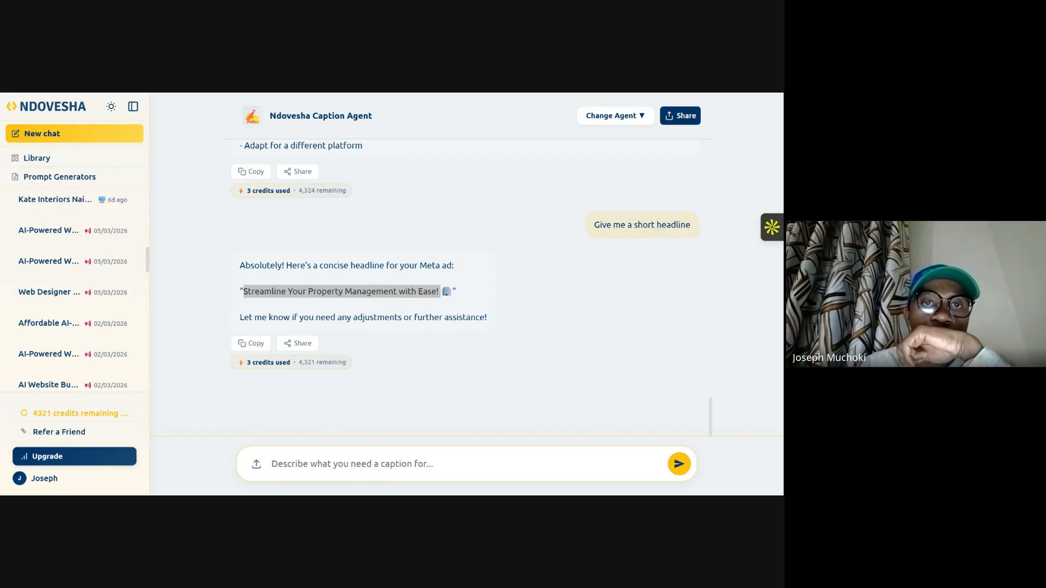
key("alt+Tab")
key("ctrl+v")
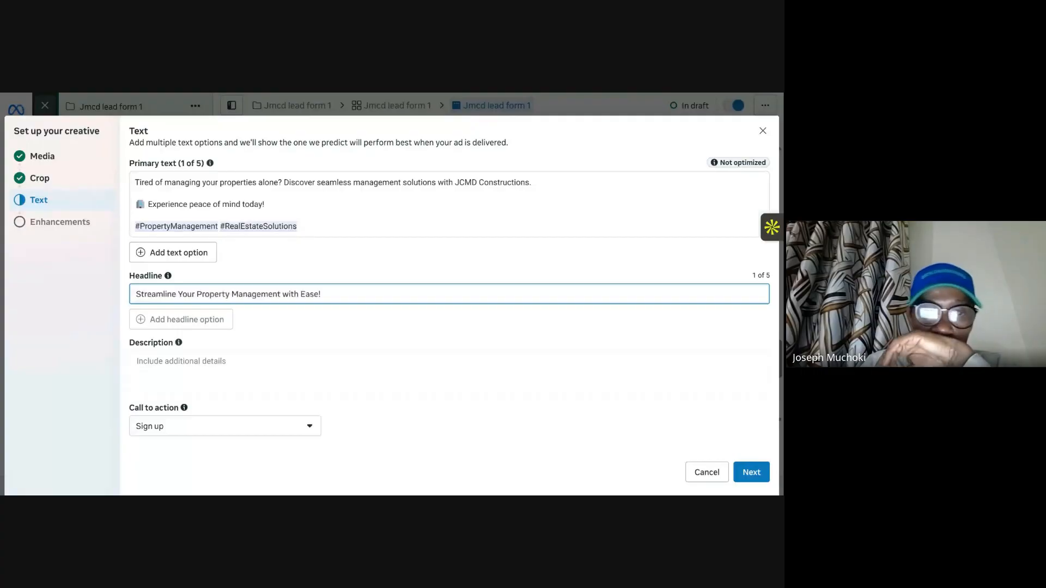
left_click(761, 474)
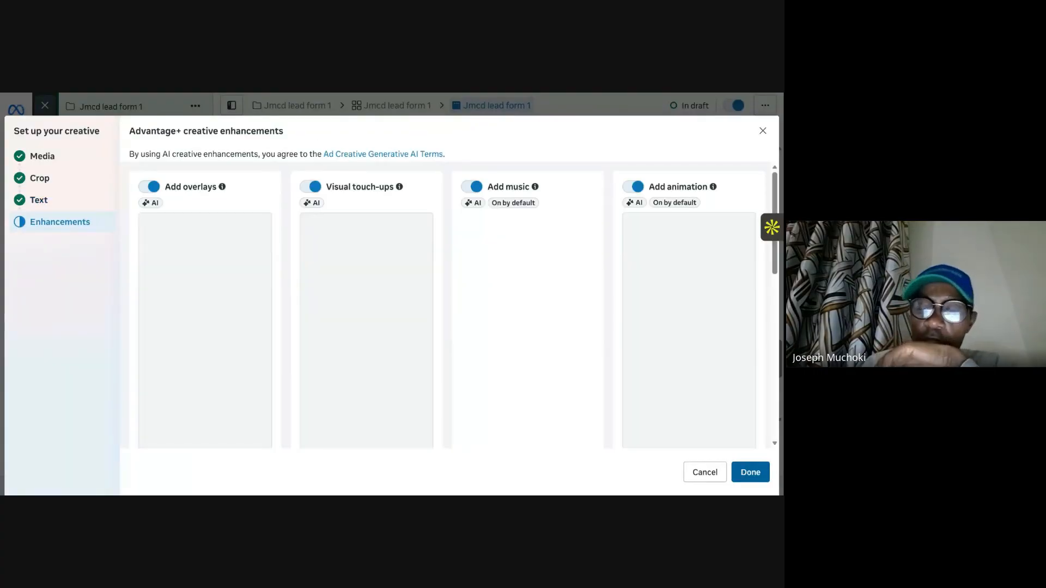
Step: Review the Advantage+ creative enhancements, play the AI-generated music sample, and finish the creative setup with all enhancements left on
scroll(463, 361, "down", 4)
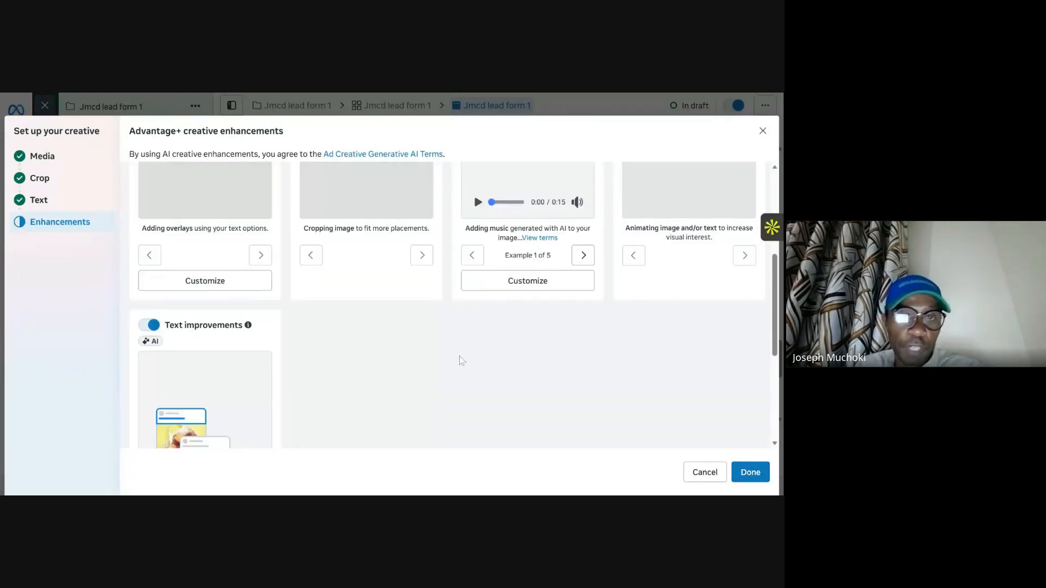
scroll(444, 357, "up", 4)
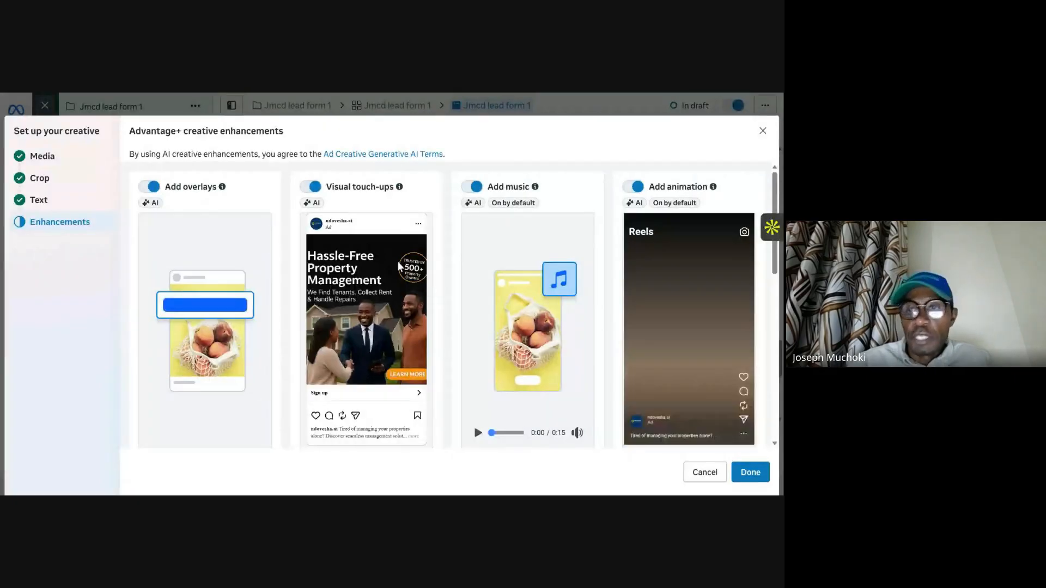
left_click(478, 433)
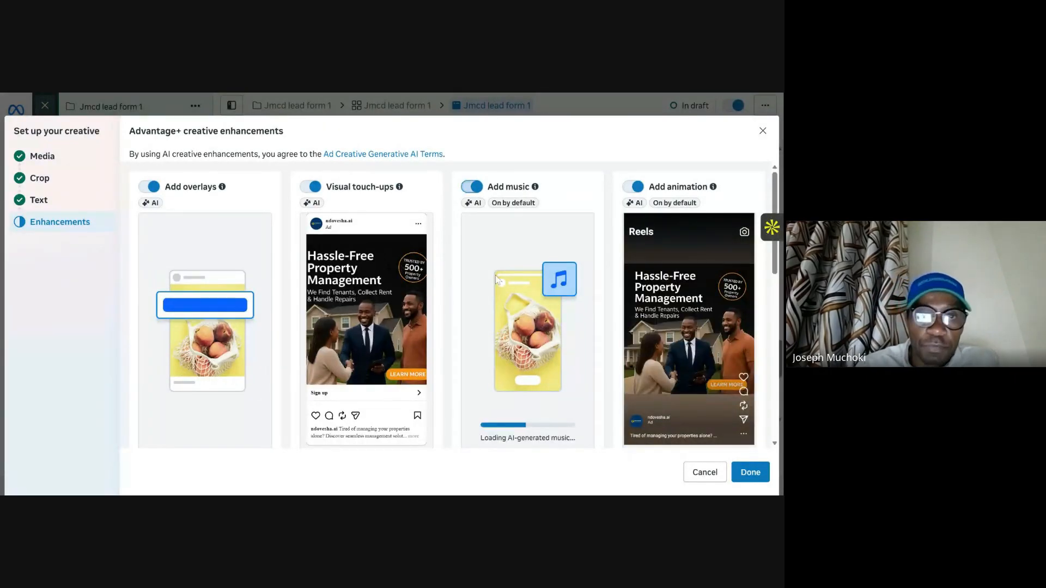
scroll(497, 280, "down", 5)
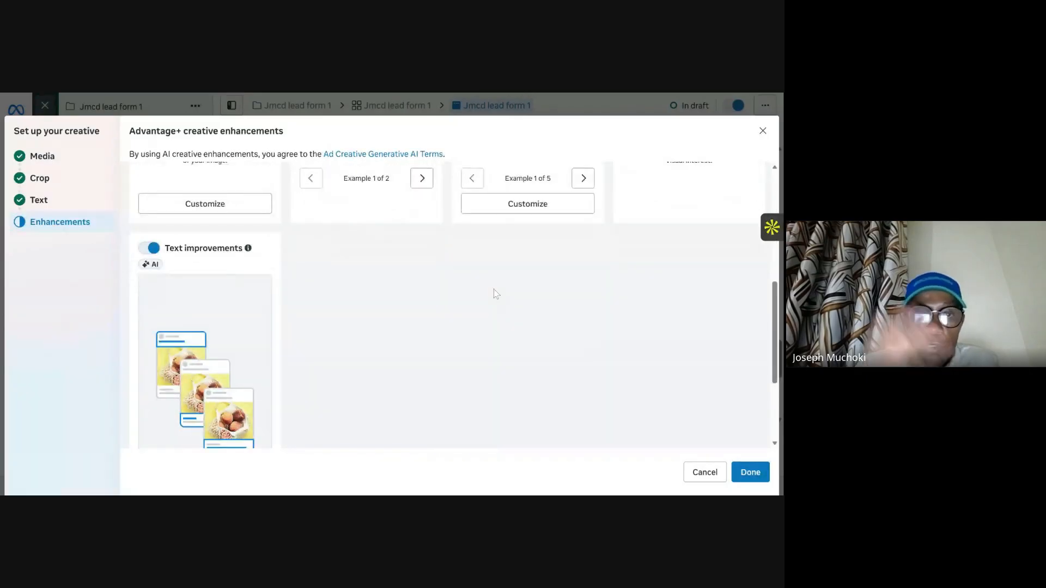
scroll(557, 323, "up", 5)
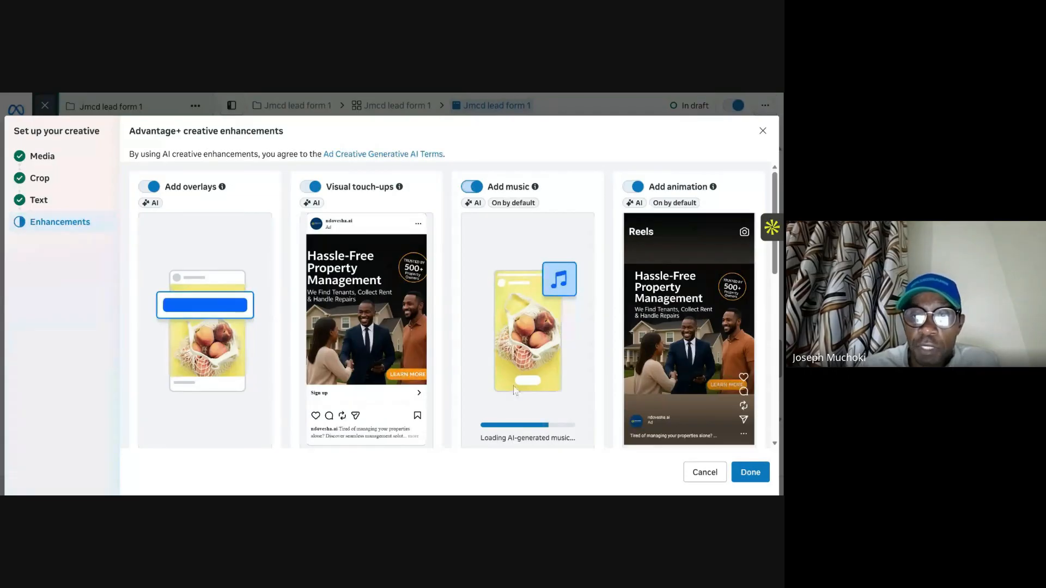
scroll(673, 349, "down", 3)
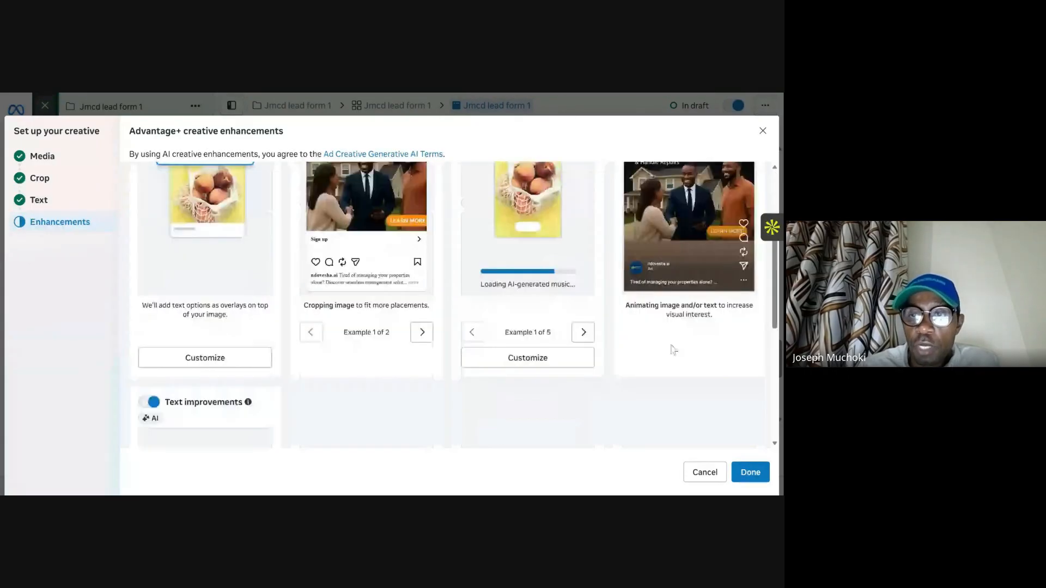
scroll(673, 349, "down", 5)
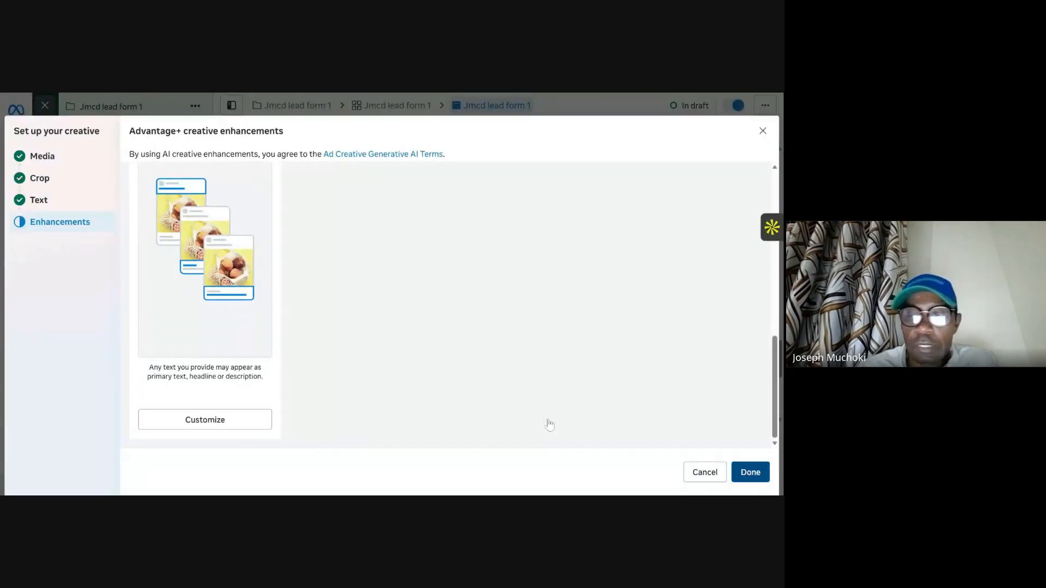
left_click(750, 473)
Step: Examine the ad previews, the ad text, and the account and verification notices on the draft ad
scroll(343, 284, "up", 8)
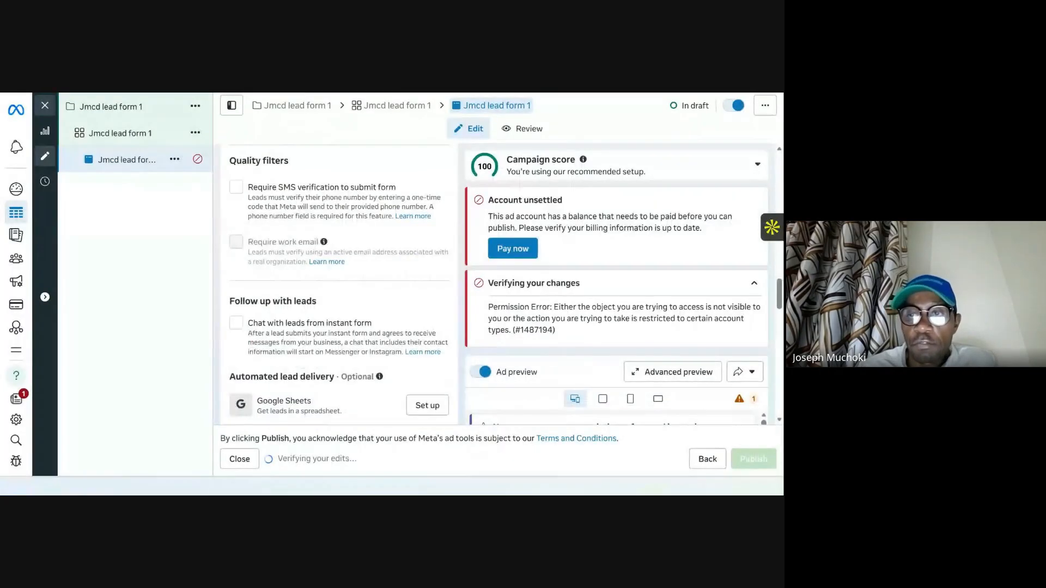
scroll(744, 280, "down", 13)
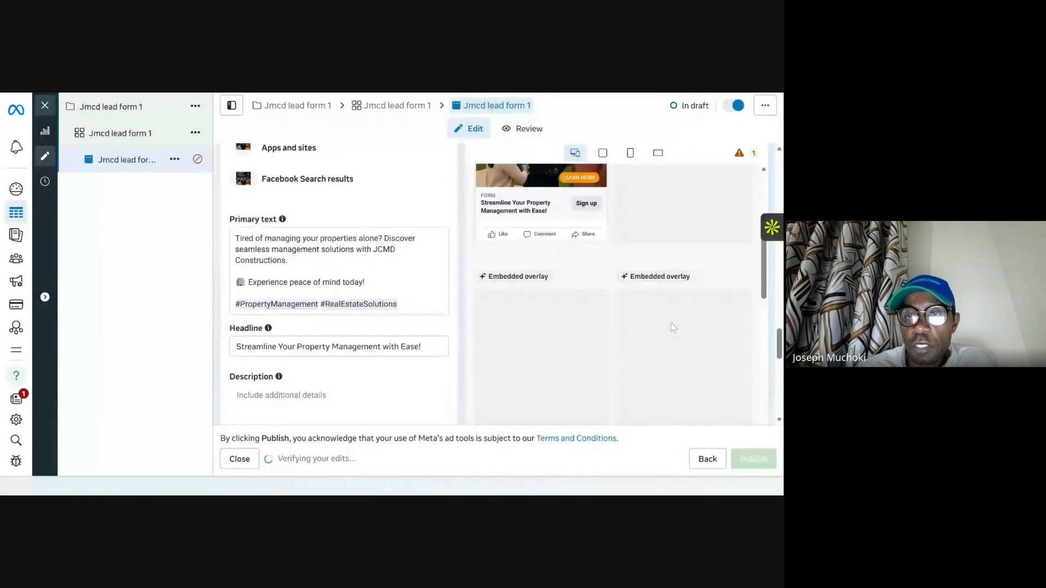
scroll(674, 328, "up", 3)
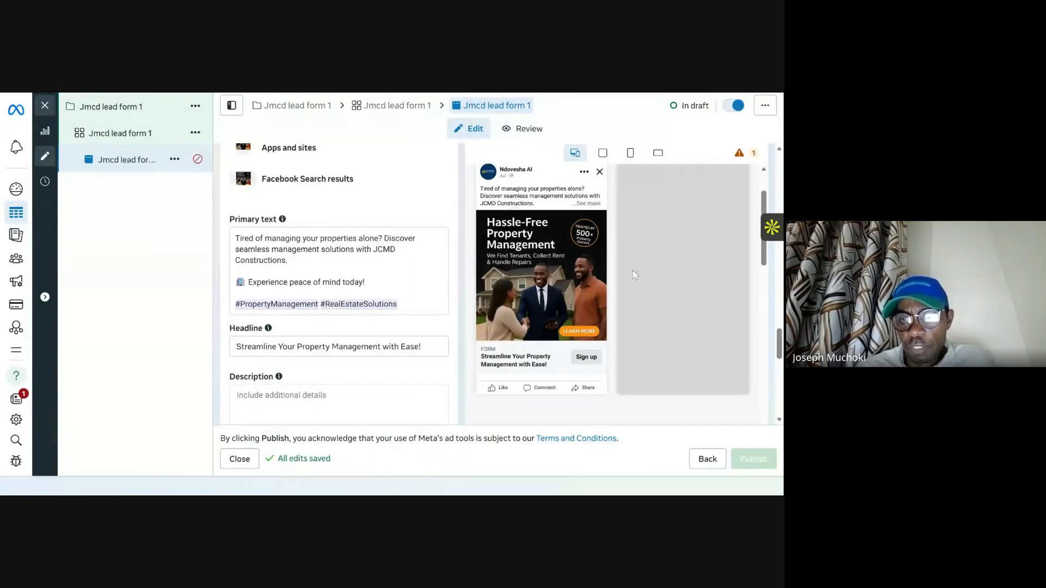
scroll(592, 304, "down", 4)
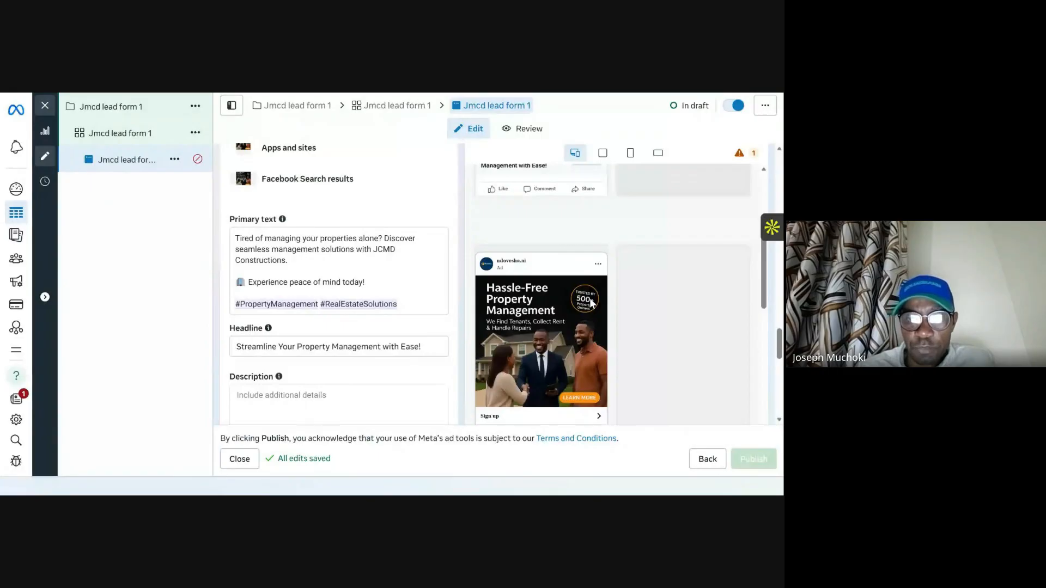
scroll(593, 304, "up", 15)
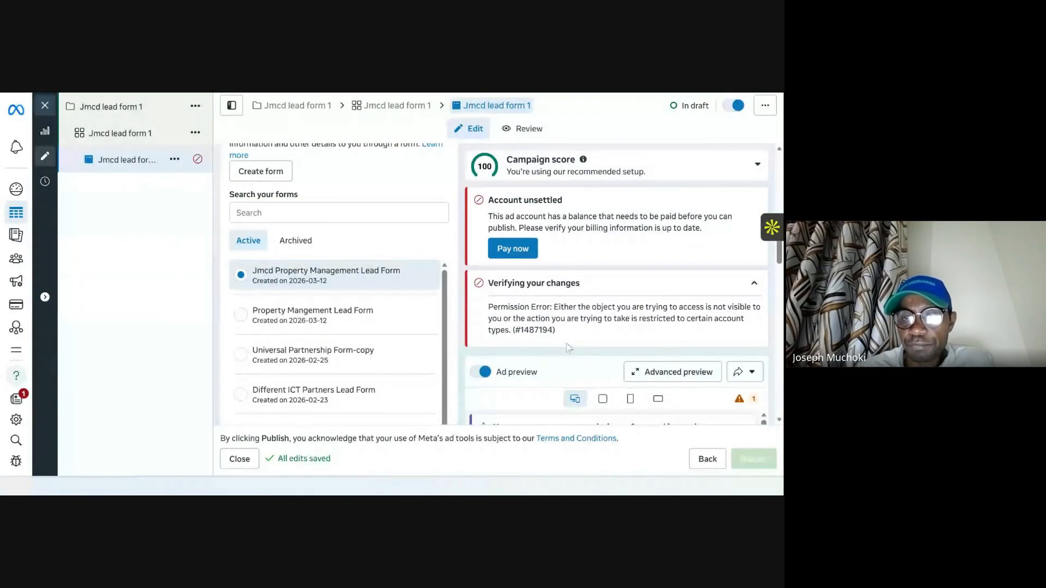
scroll(349, 354, "down", 6)
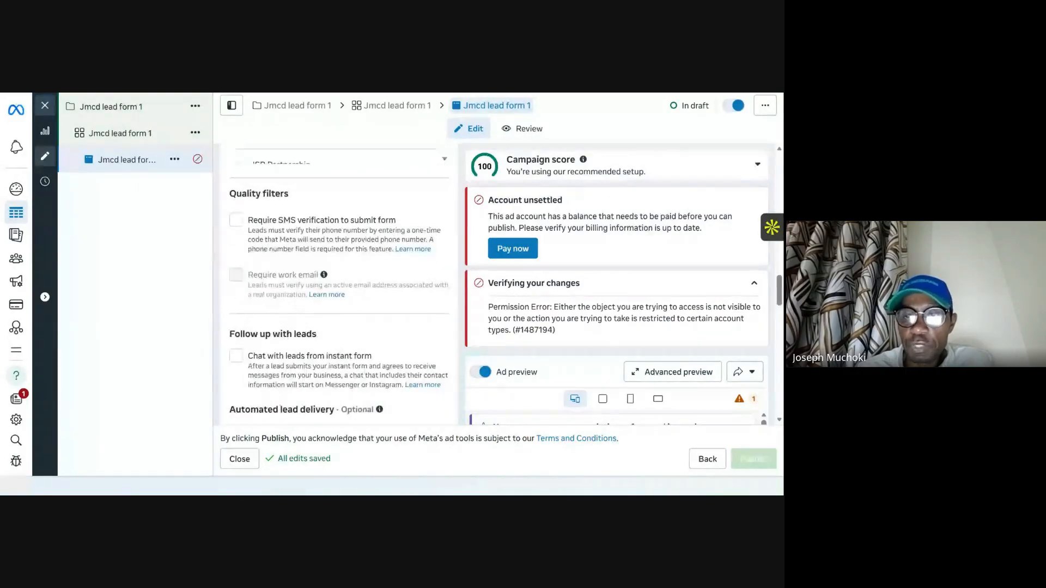
left_click_drag(557, 331, 492, 317)
mouse_move(299, 287)
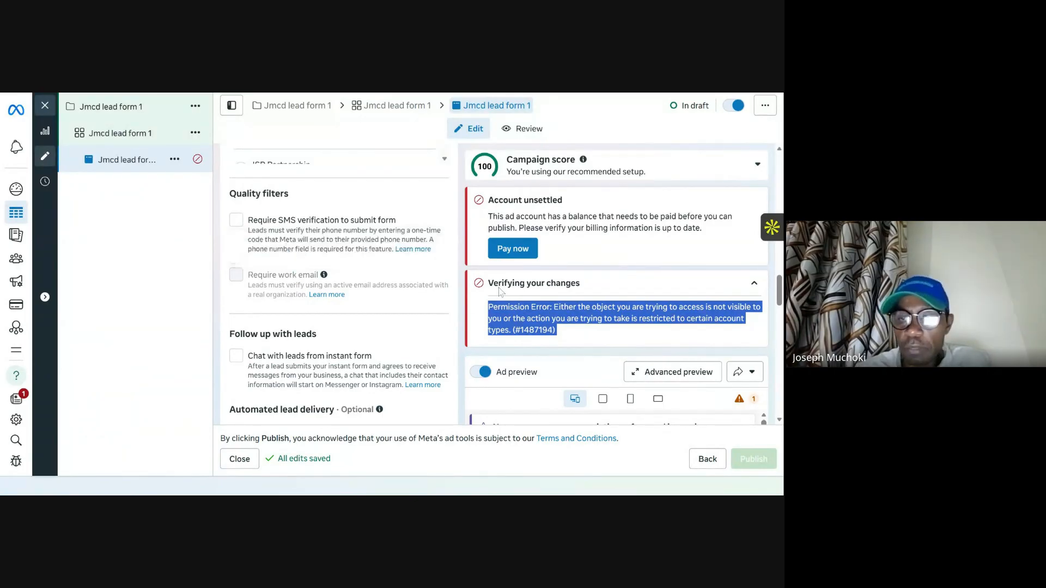
left_click(558, 331)
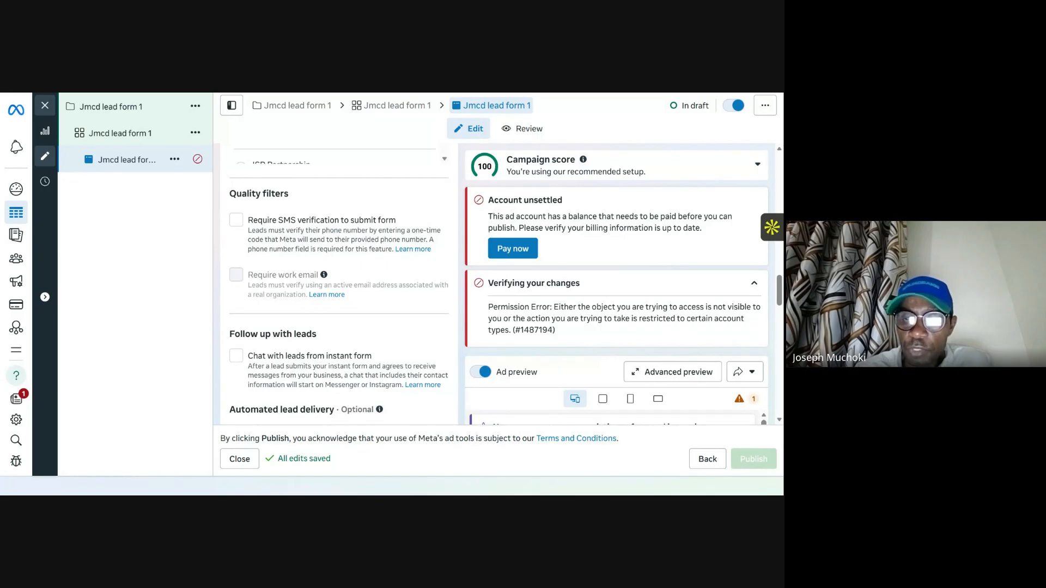
Step: Examine the remaining ad settings, including call to action, creative testing and tracking, together with the lead form preview
scroll(498, 283, "down", 10)
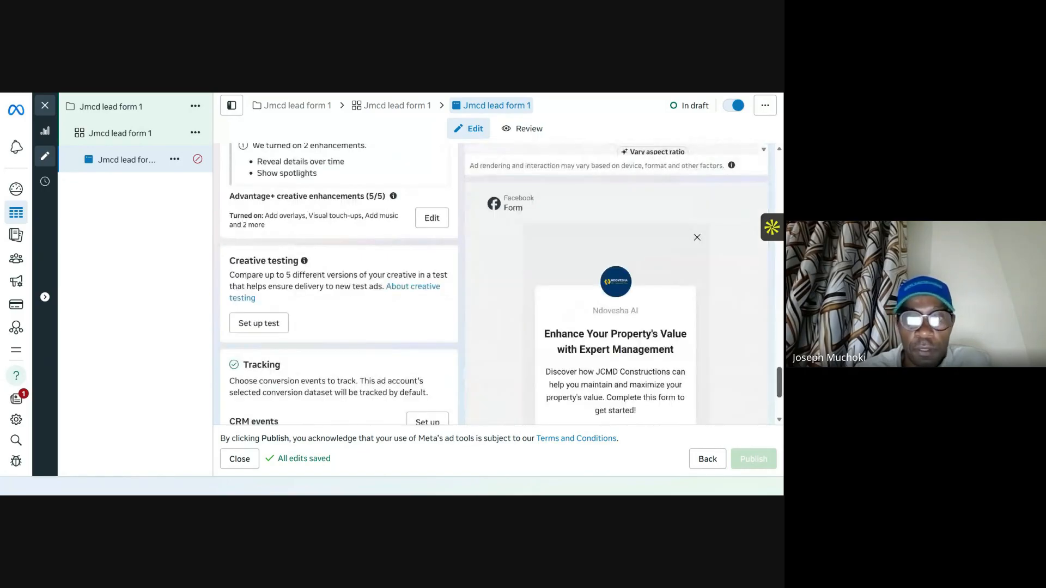
scroll(499, 283, "down", 3)
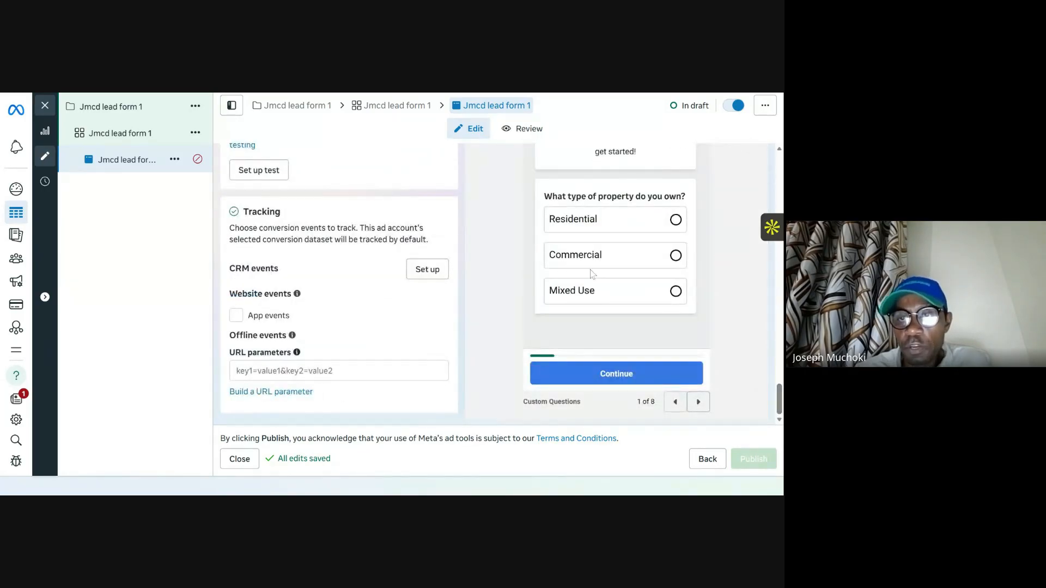
scroll(666, 275, "up", 10)
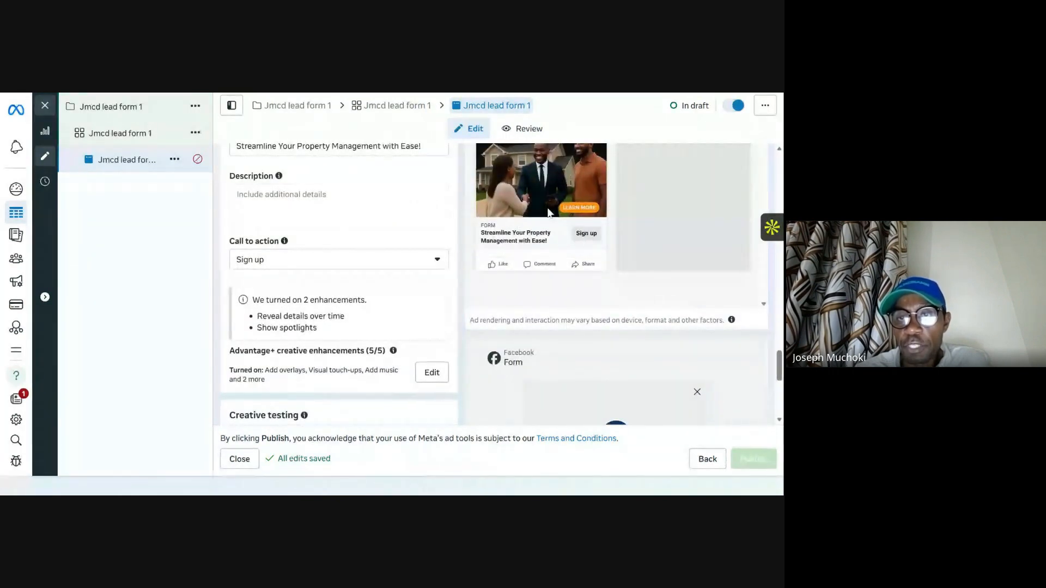
scroll(600, 251, "down", 5)
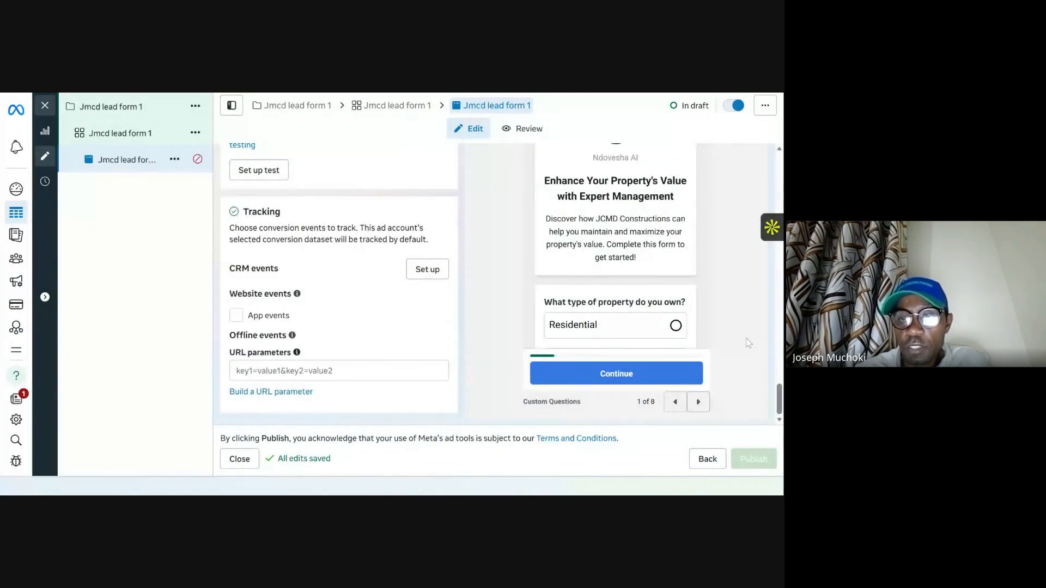
scroll(616, 285, "down", 2)
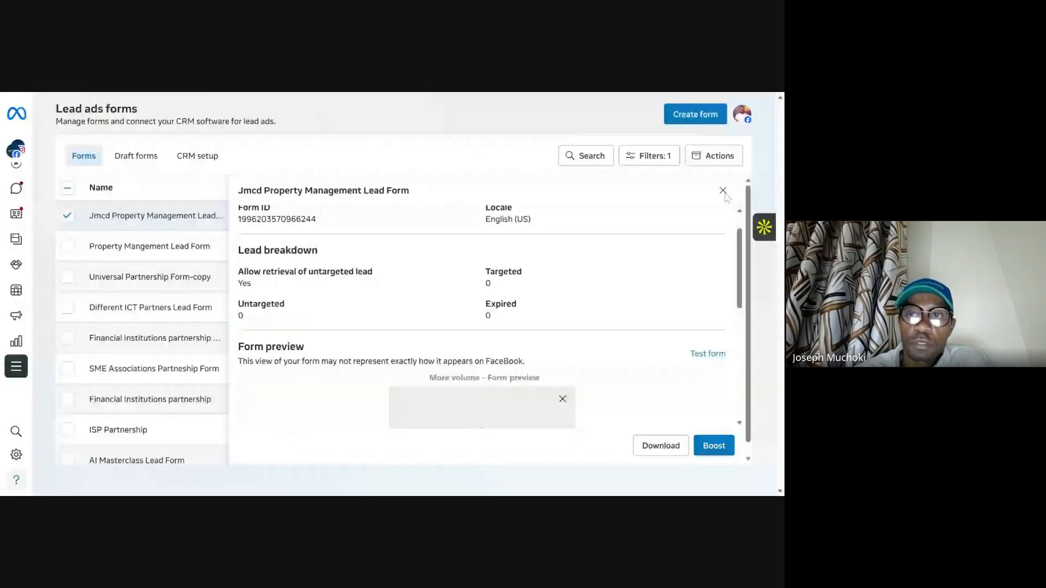
Step: Close the form details, generate the new-leads file for the Jmcd Property Management Lead Form to view its download formats, and dismiss the dialog
left_click(723, 191)
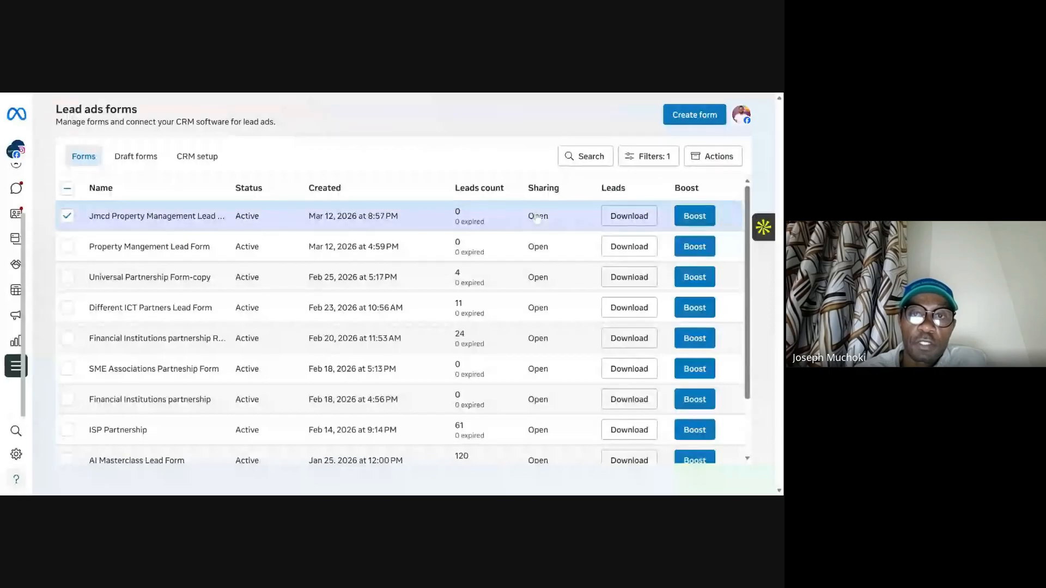
left_click_drag(342, 218, 338, 218)
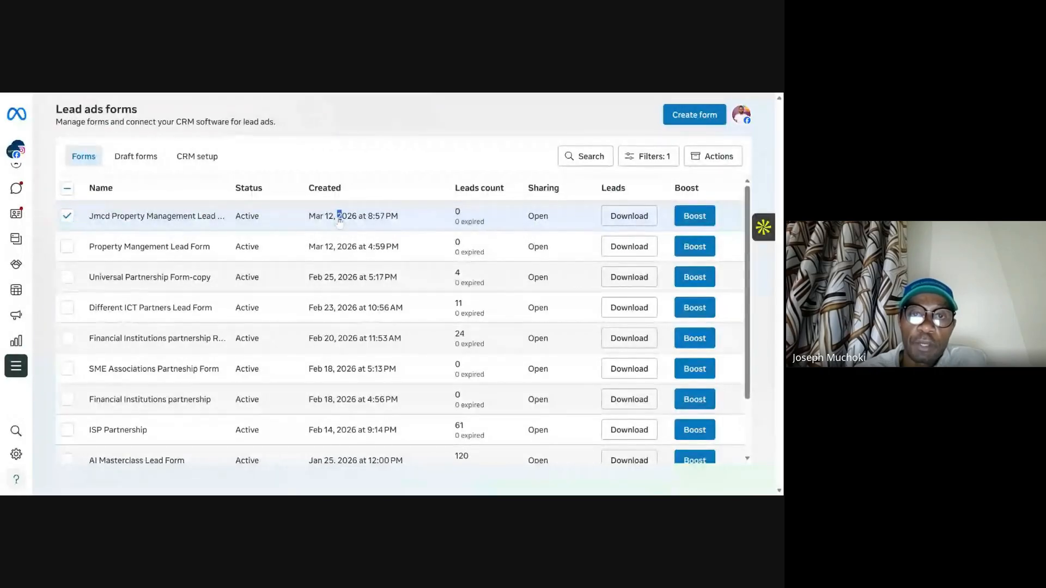
left_click(339, 219)
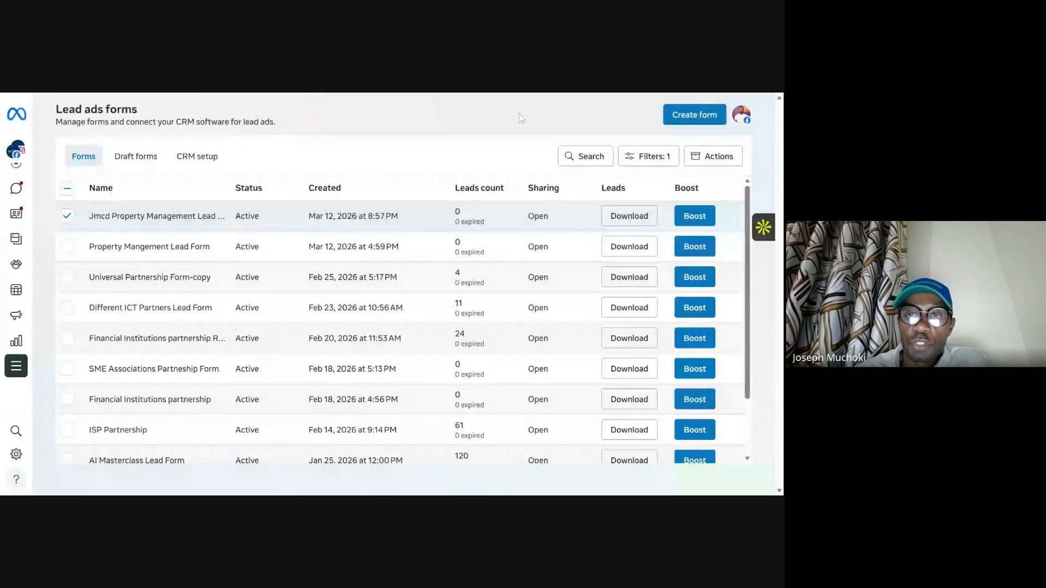
left_click(632, 218)
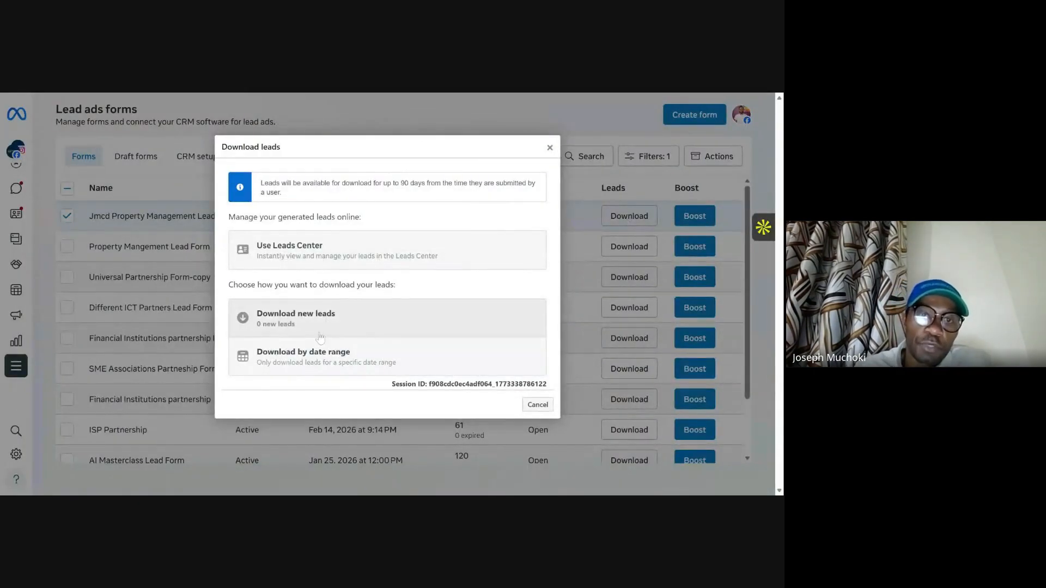
left_click(322, 322)
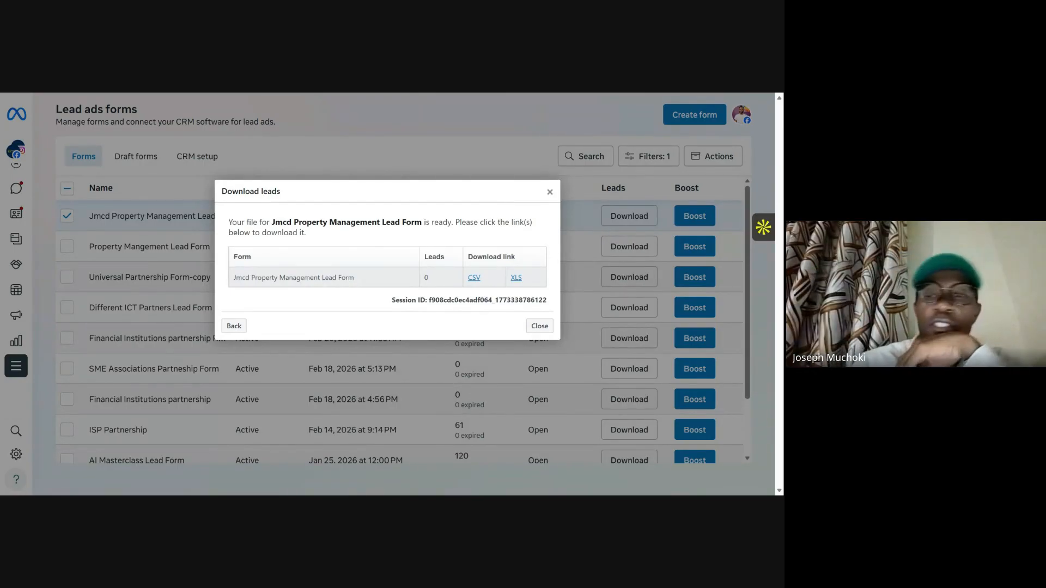
left_click(544, 326)
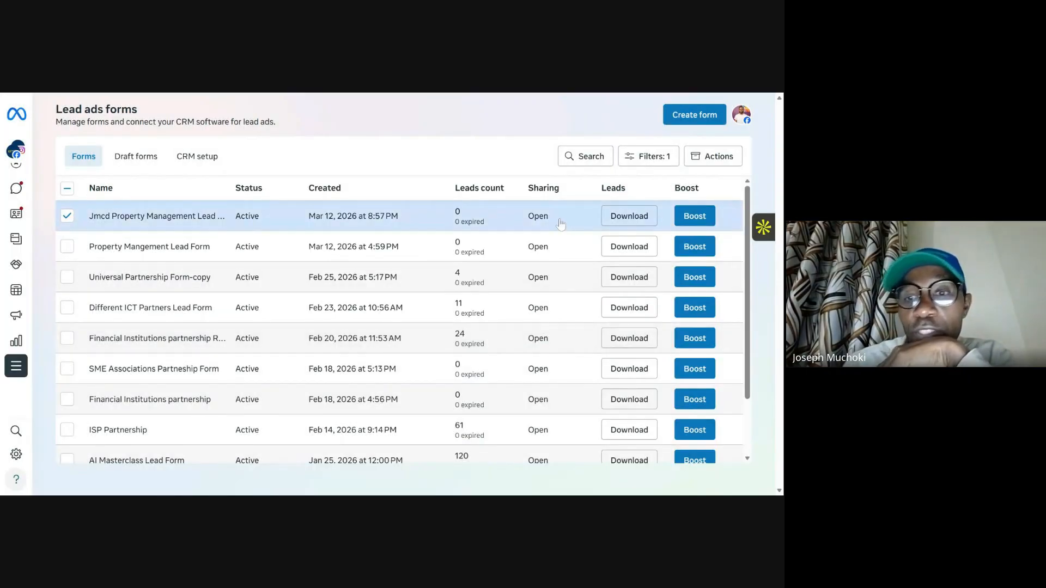